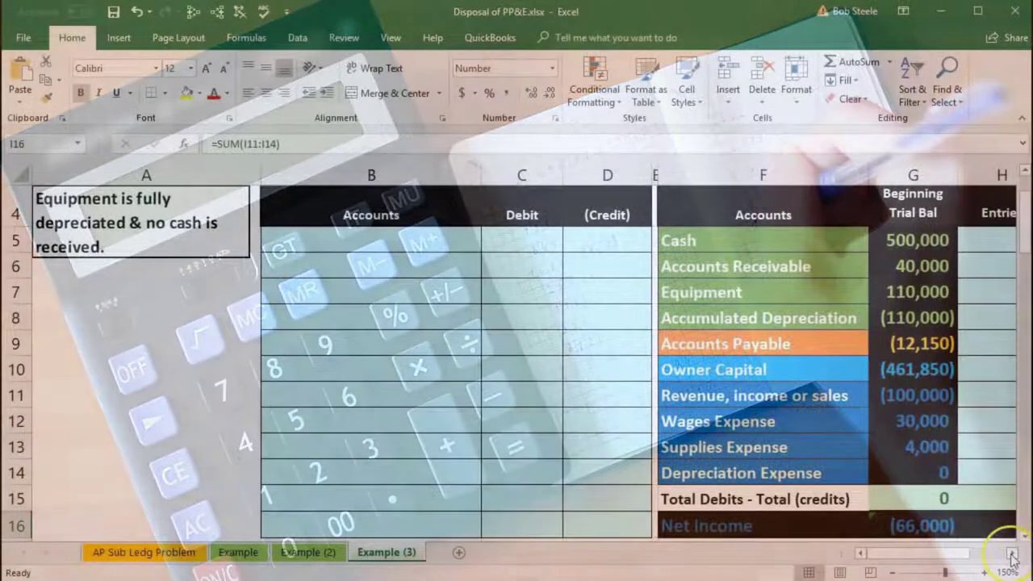
Step: Examine the Equipment and Accumulated Depreciation rows in the trial balance, including their beginning balances and entry cells
left_click(1012, 554)
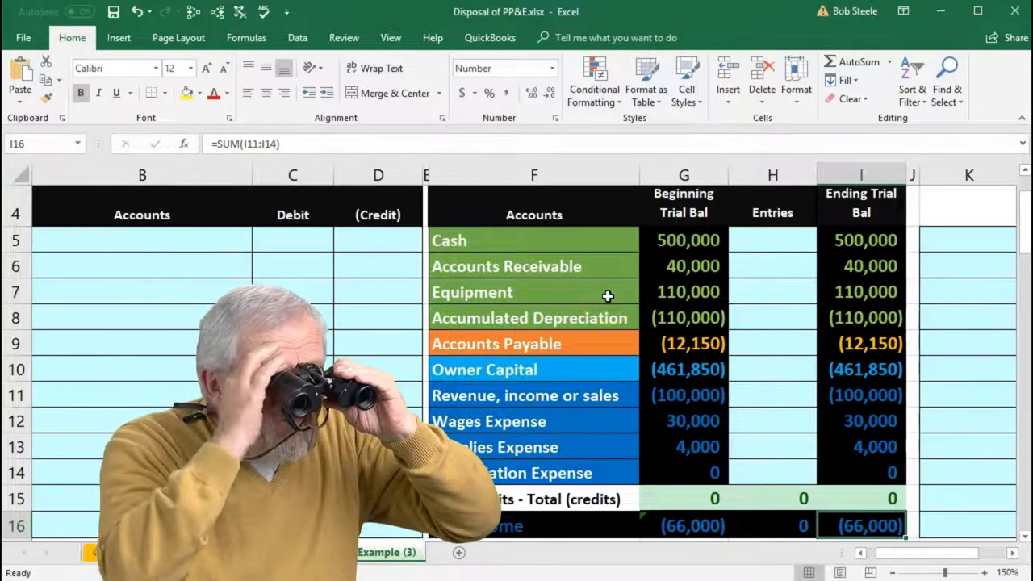
left_click_drag(611, 296, 649, 315)
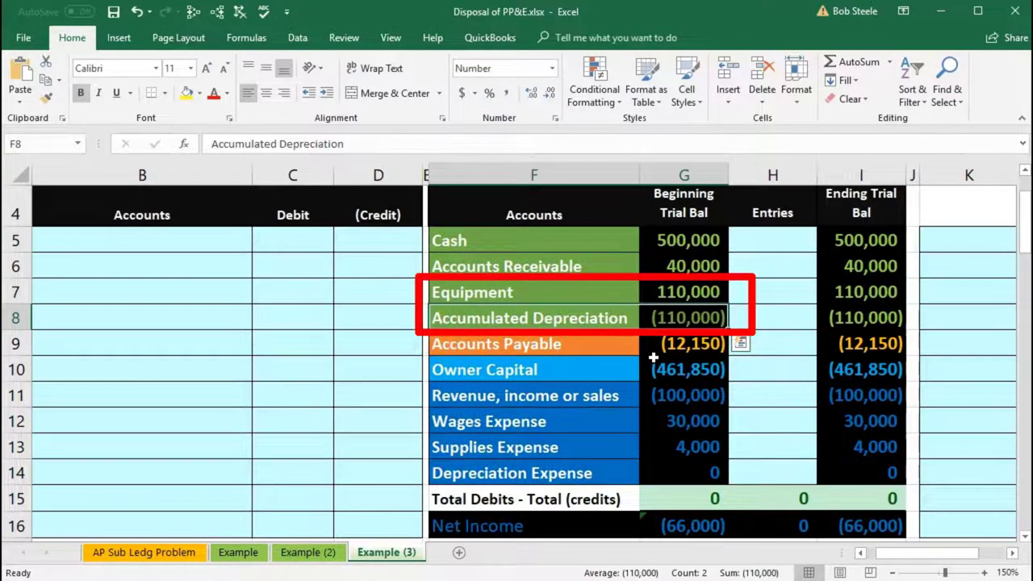
left_click(655, 294)
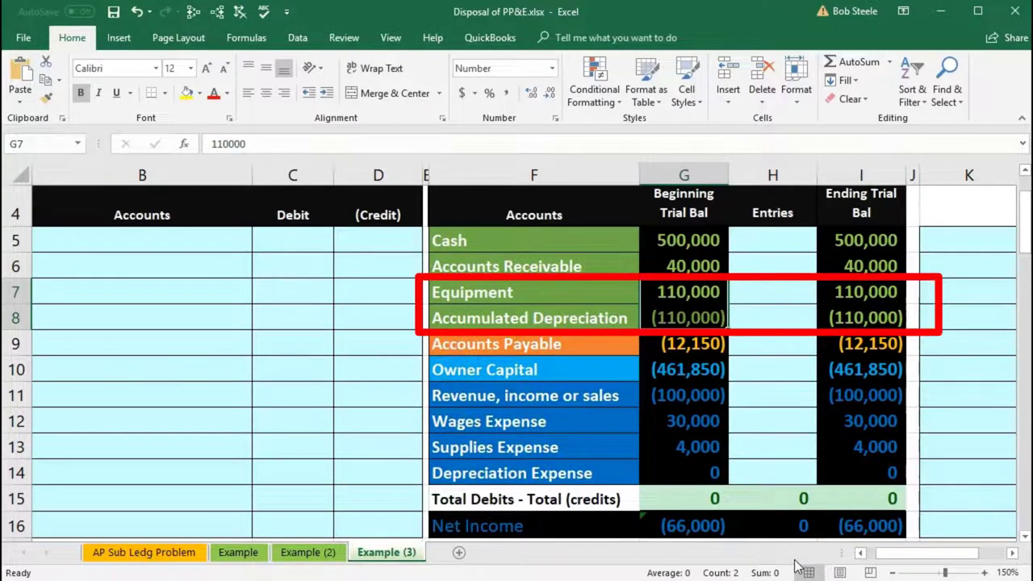
left_click(753, 327)
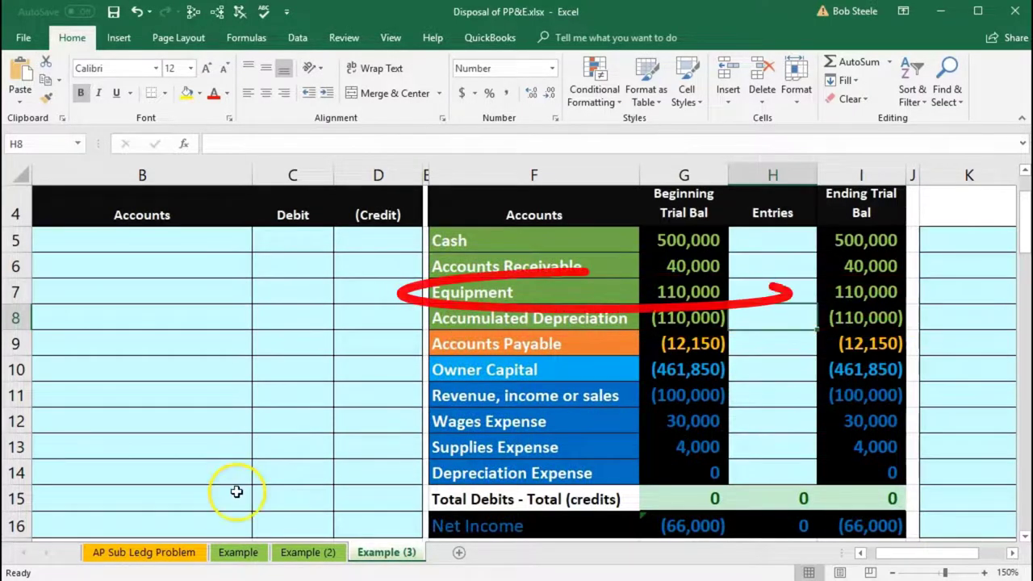
left_click(516, 289)
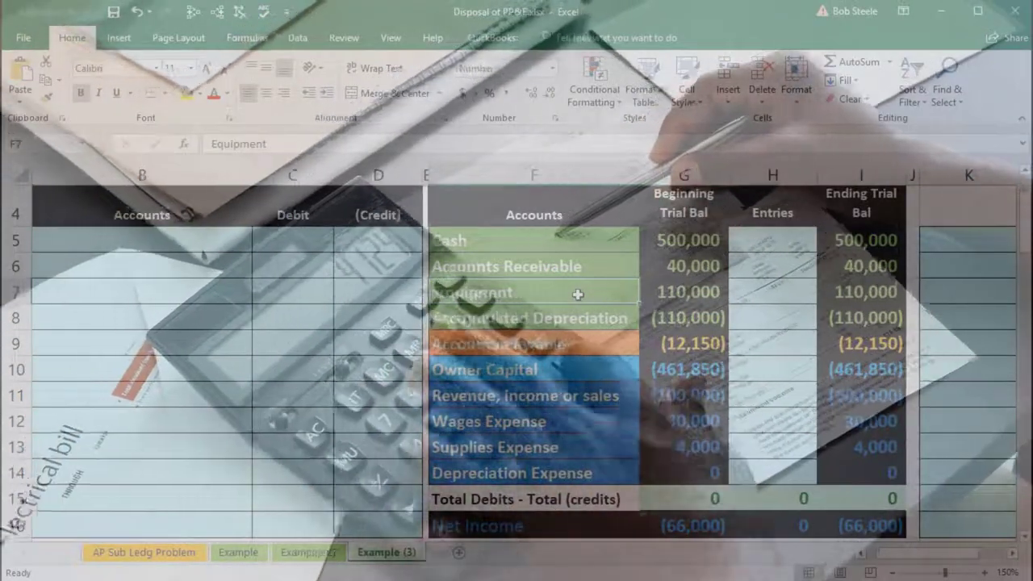
left_click(655, 293)
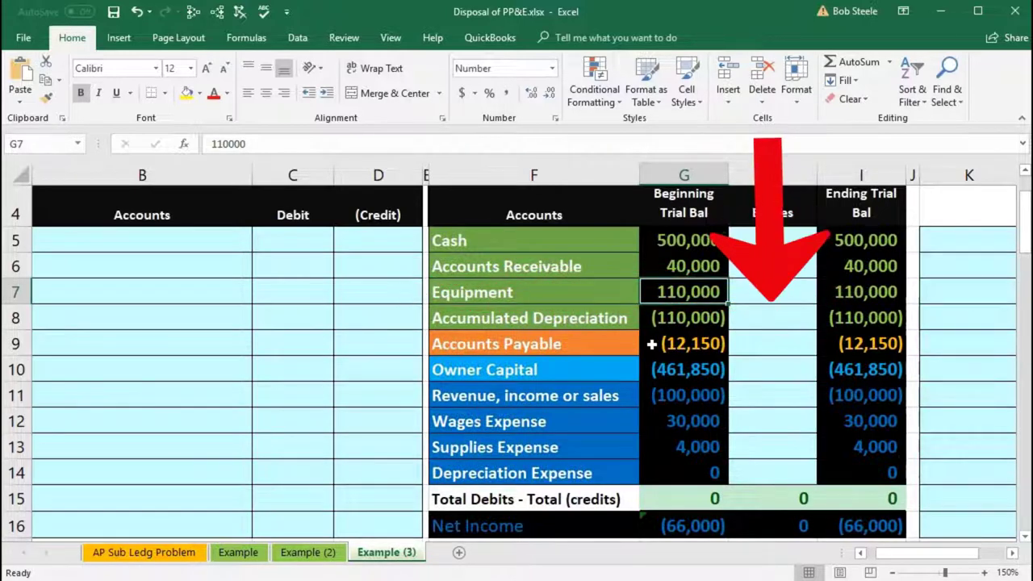
left_click(774, 295)
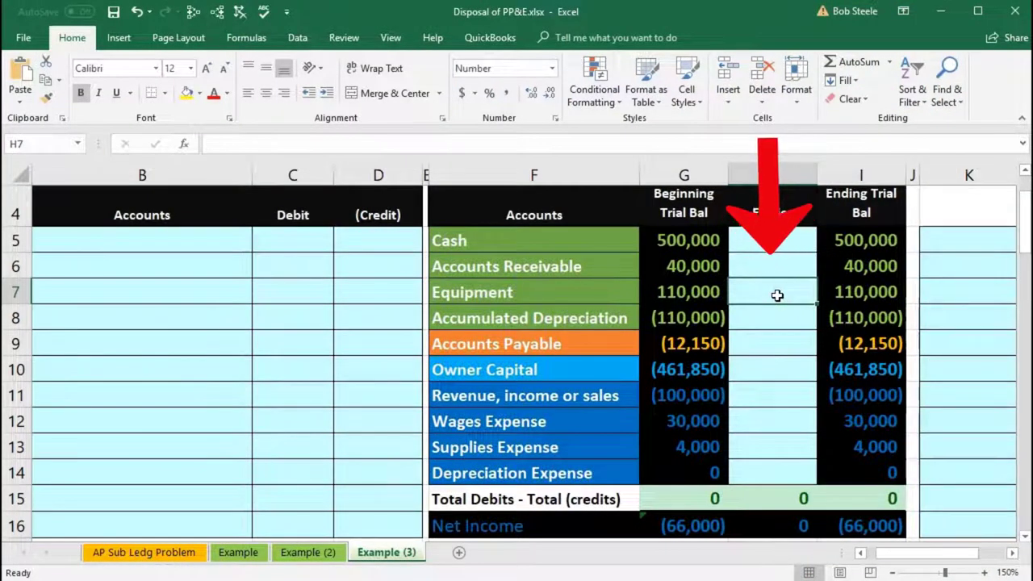
left_click(681, 291)
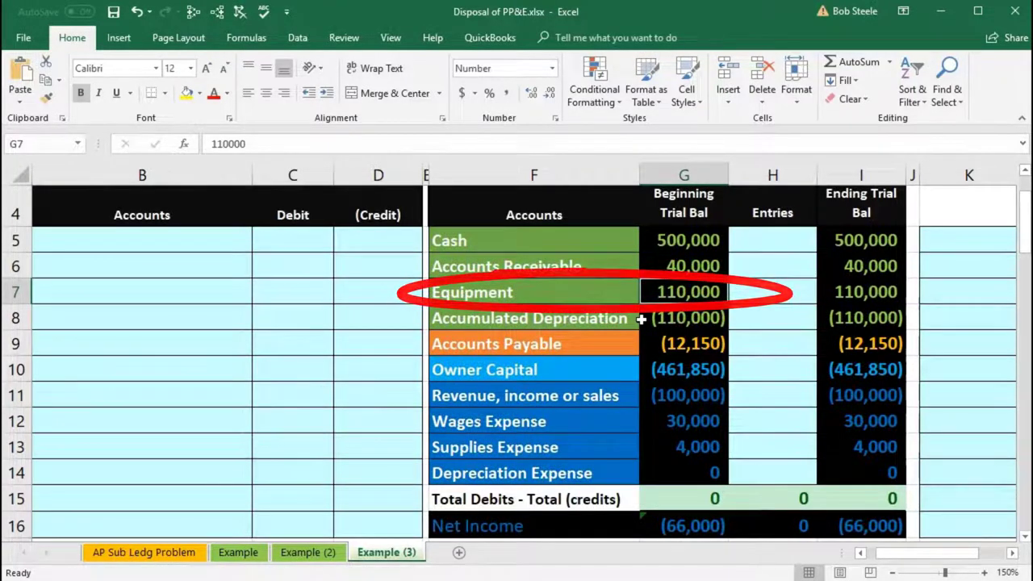
left_click(557, 293)
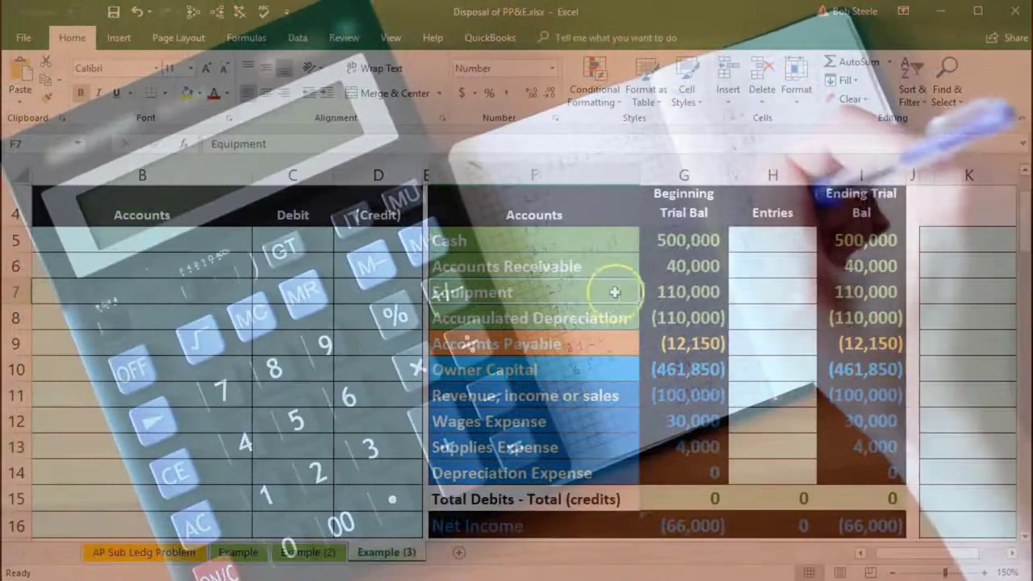
left_click(650, 296)
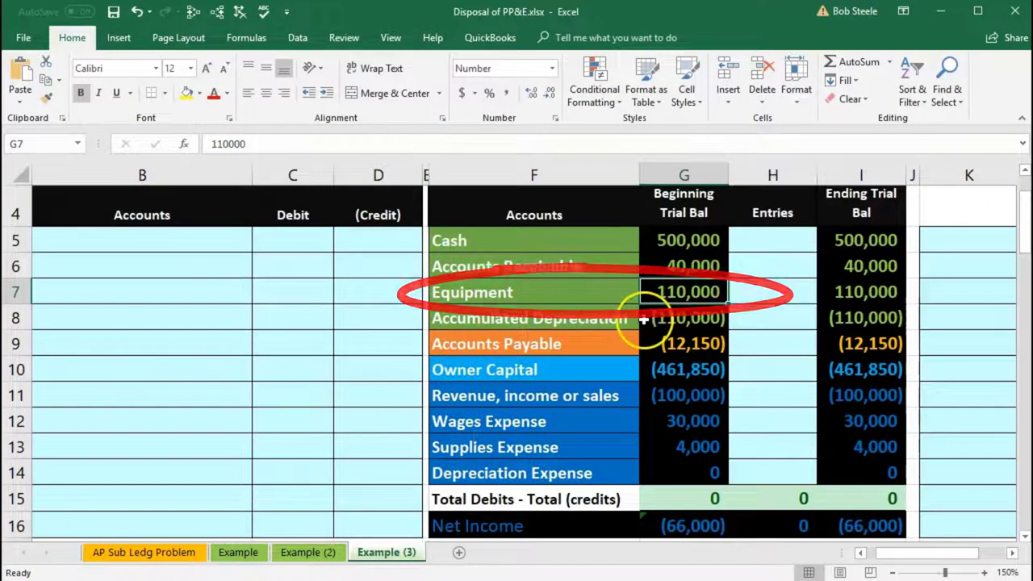
Step: Copy the Equipment account name from the trial balance into journal cell B6, pasting values only
right_click(526, 292)
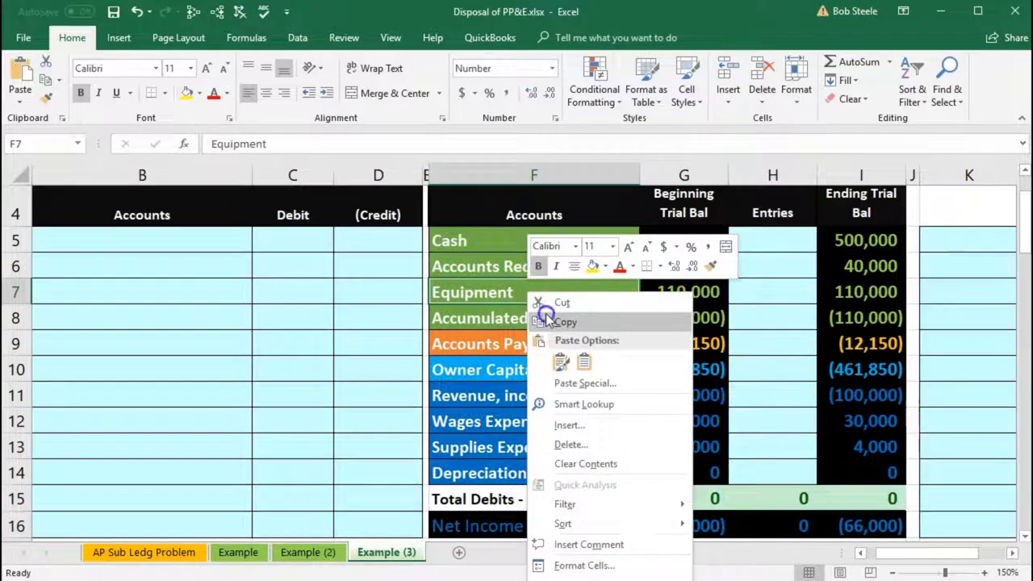
left_click(546, 316)
left_click(141, 266)
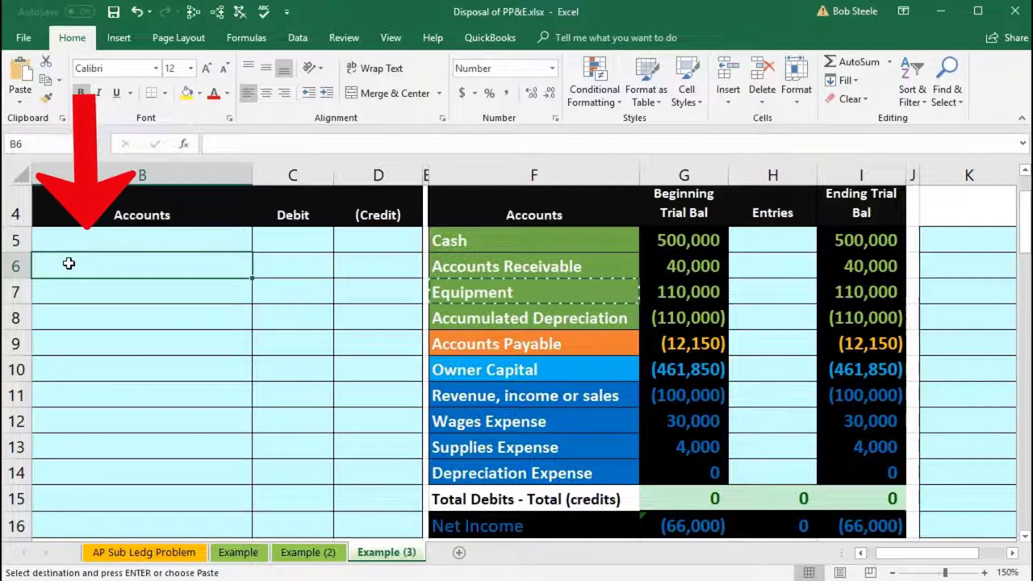
right_click(69, 263)
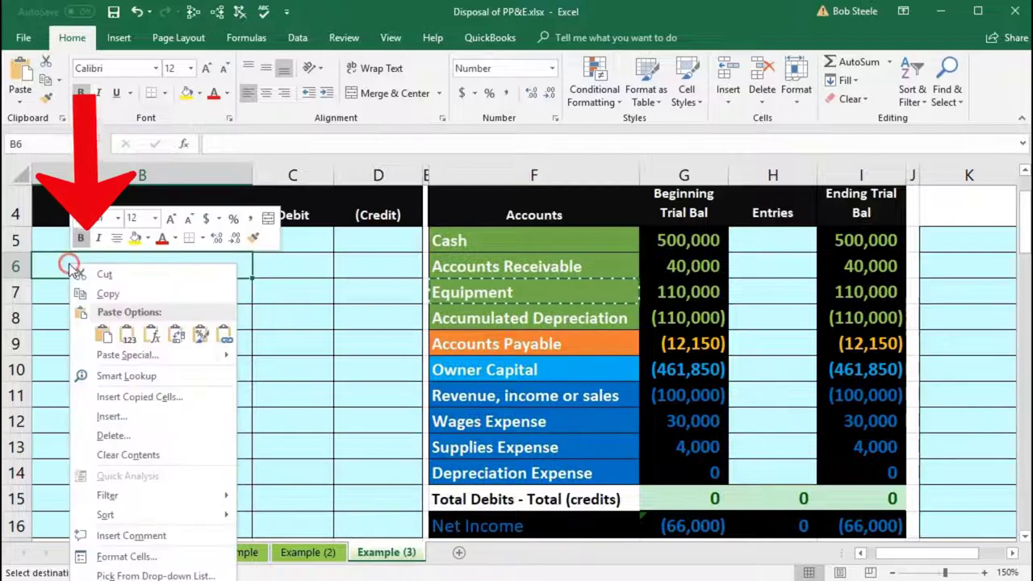
left_click(127, 338)
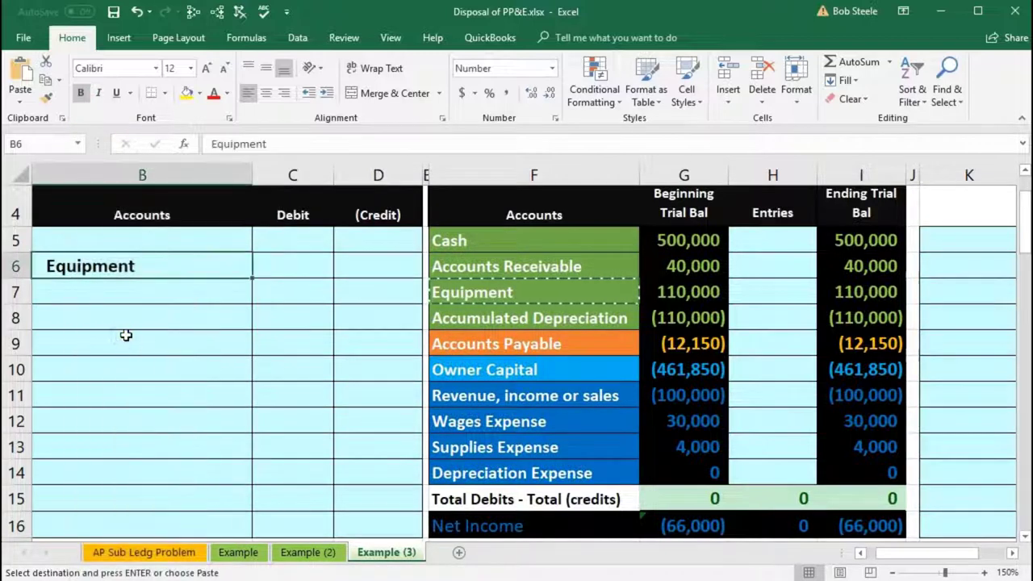
Step: Enter a credit of -110000 for Equipment in cell D6
left_click(357, 268)
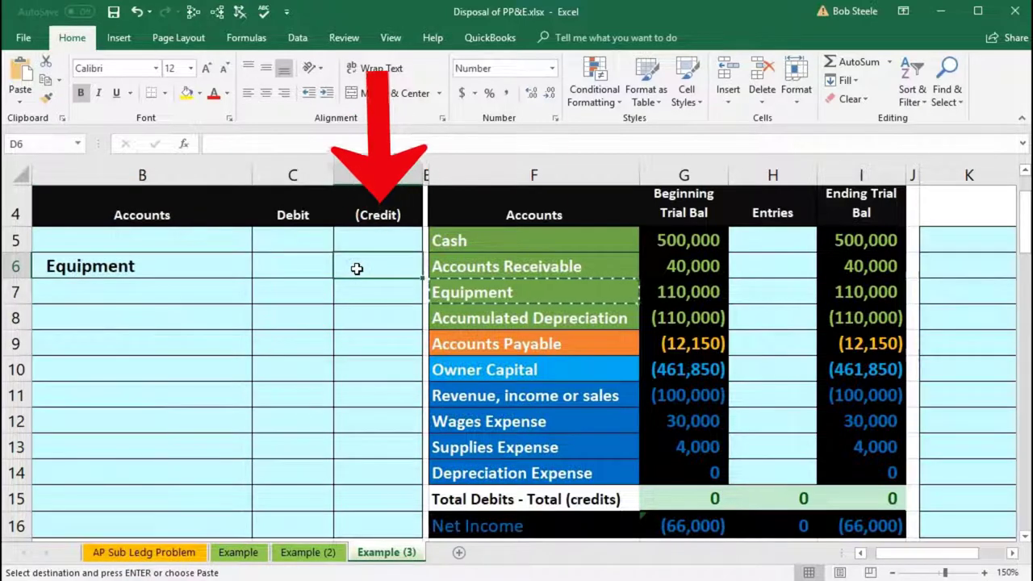
key("Escape")
type("-")
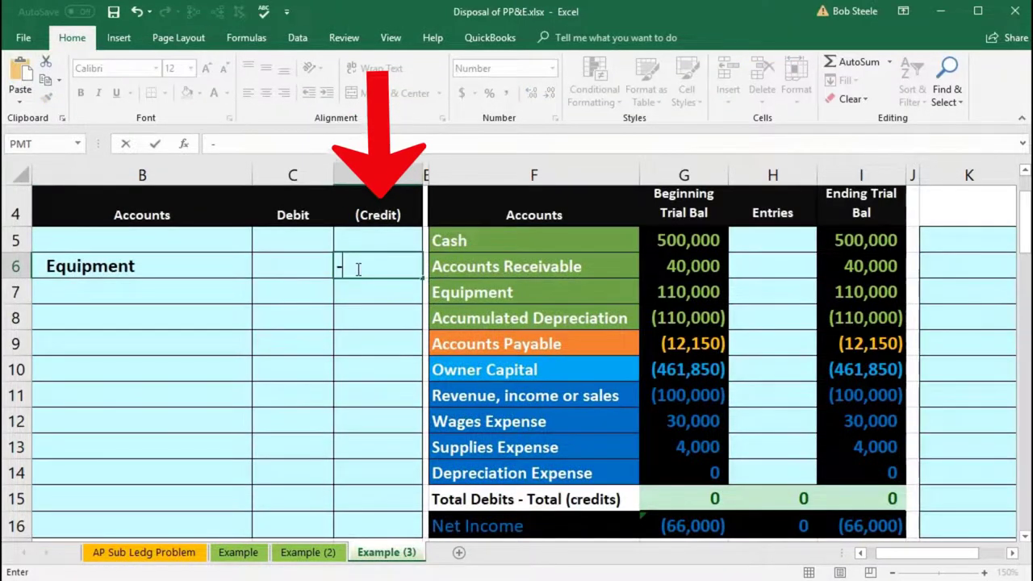
type("110000")
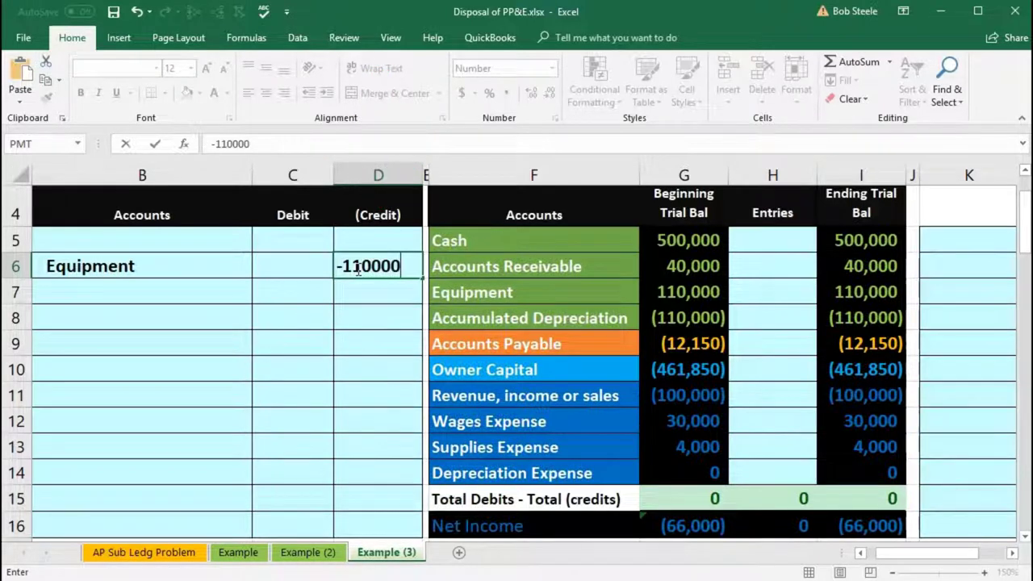
key("Return")
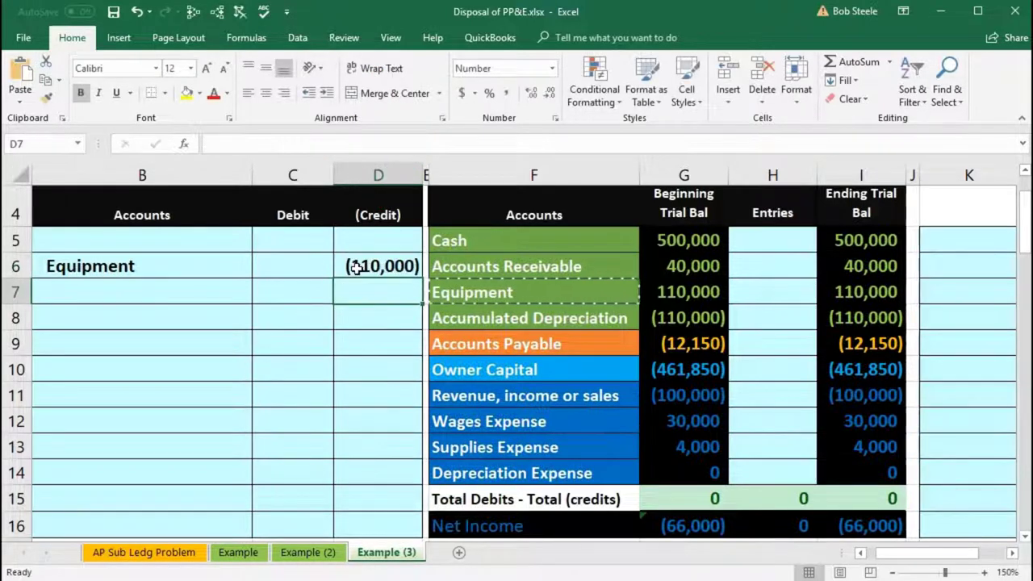
Step: Enter the debit in cell C5 as the negative of the Equipment credit, using the formula -D6
left_click(307, 240)
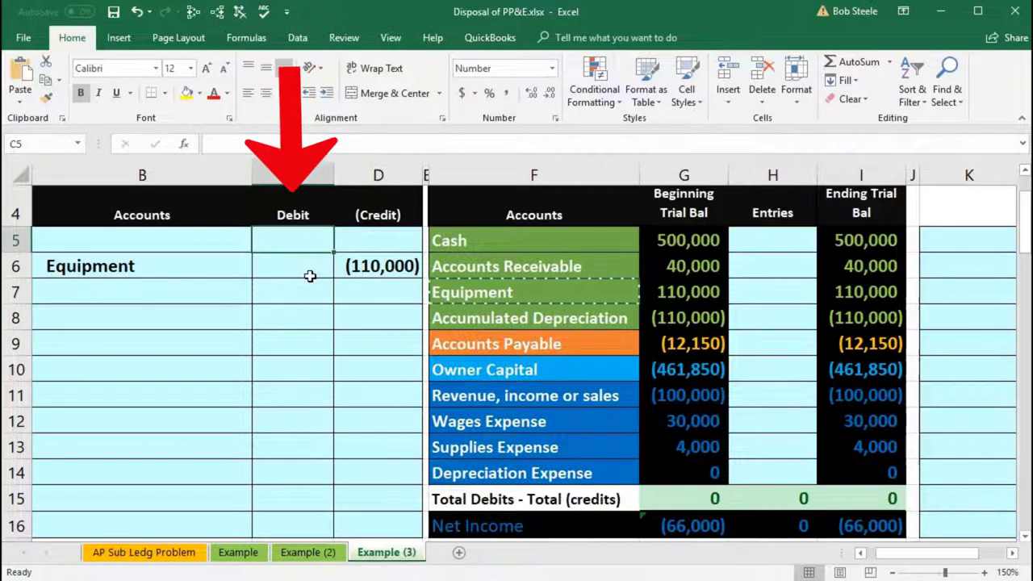
type("-")
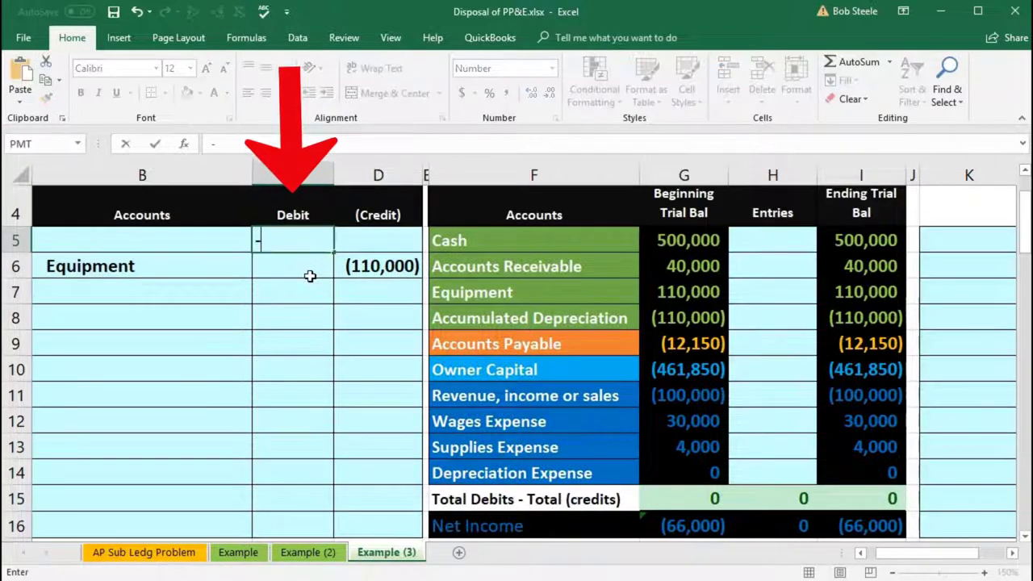
left_click(353, 265)
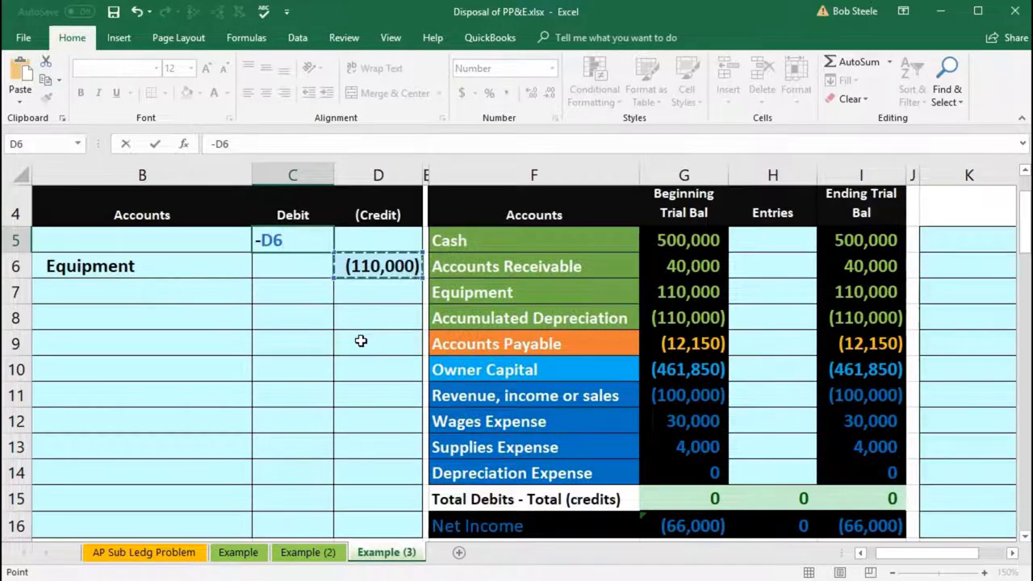
key("Return")
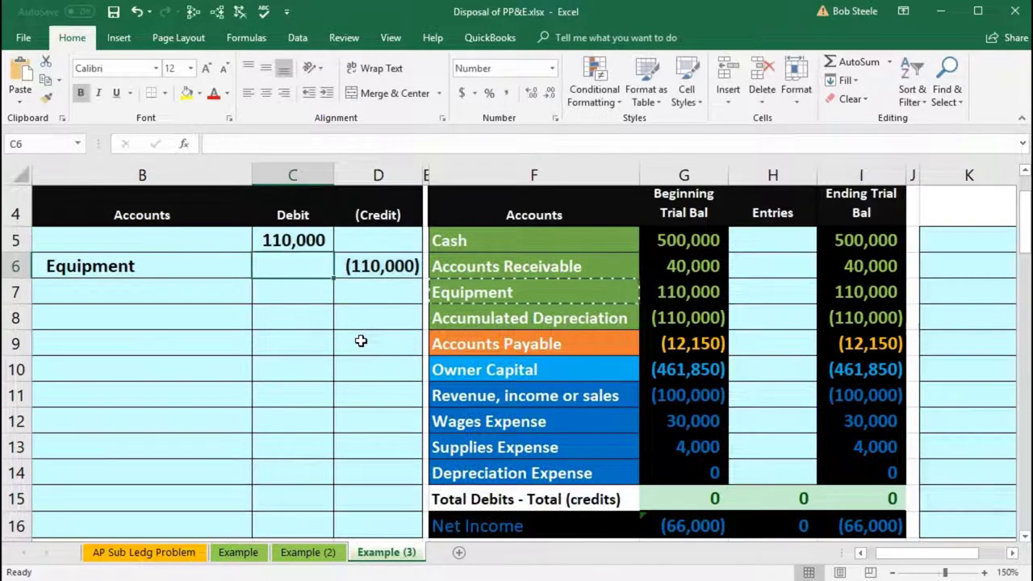
Step: Copy the Accumulated Depreciation account name from the trial balance into journal cell B5, pasting values only
left_click(476, 318)
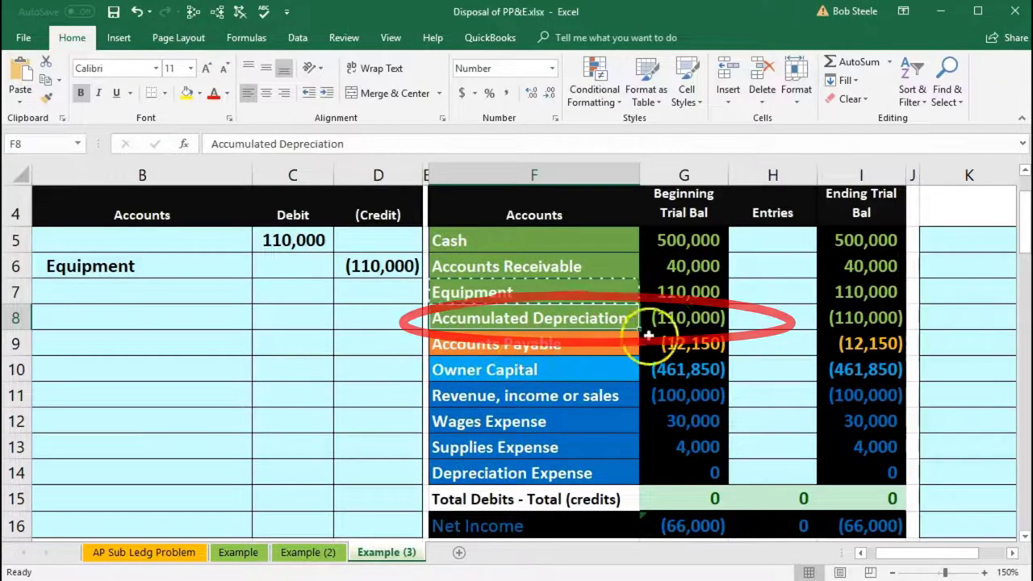
left_click(684, 318)
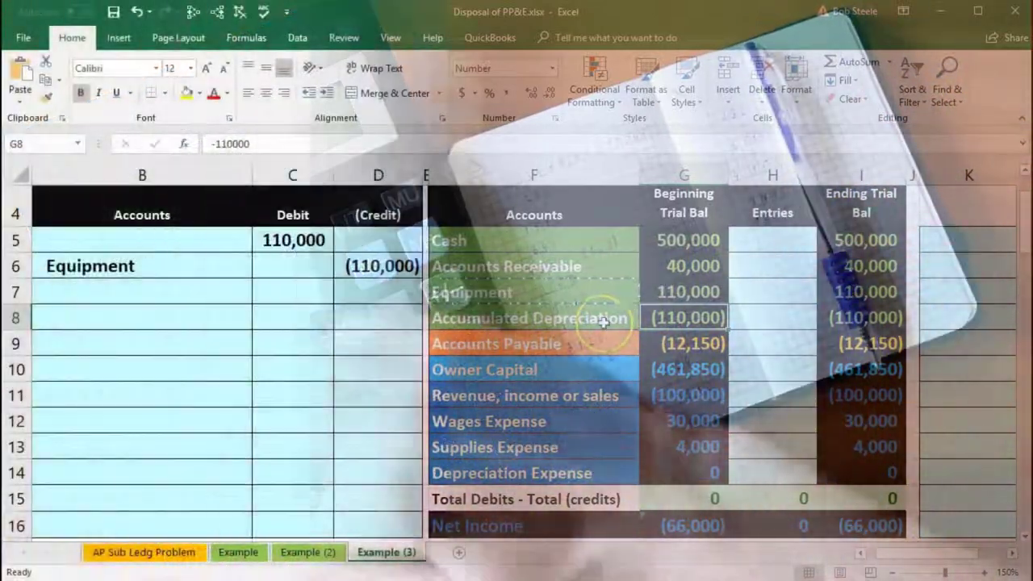
left_click(603, 322)
right_click(605, 325)
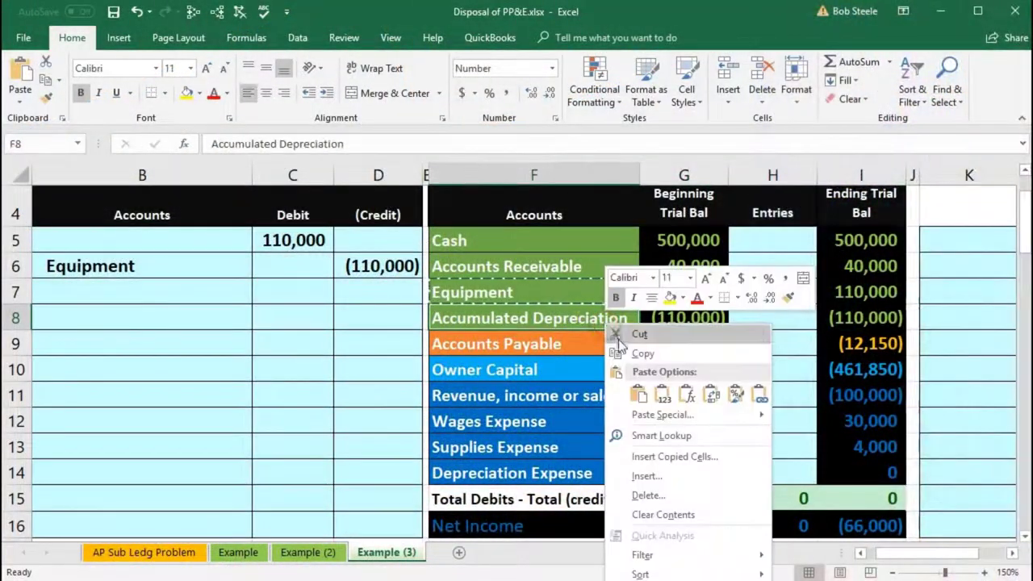
left_click(619, 342)
left_click(143, 240)
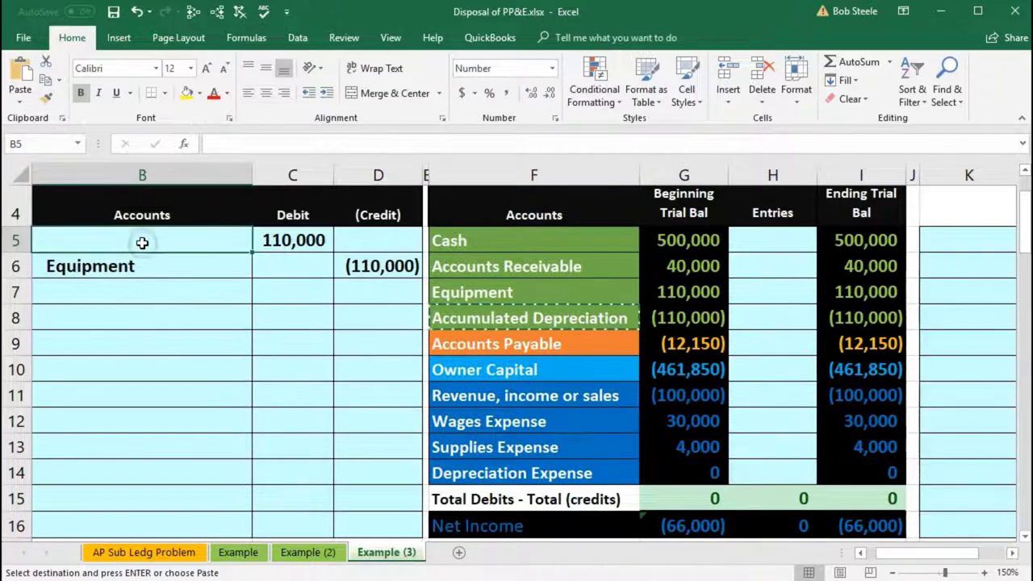
right_click(142, 242)
left_click(194, 317)
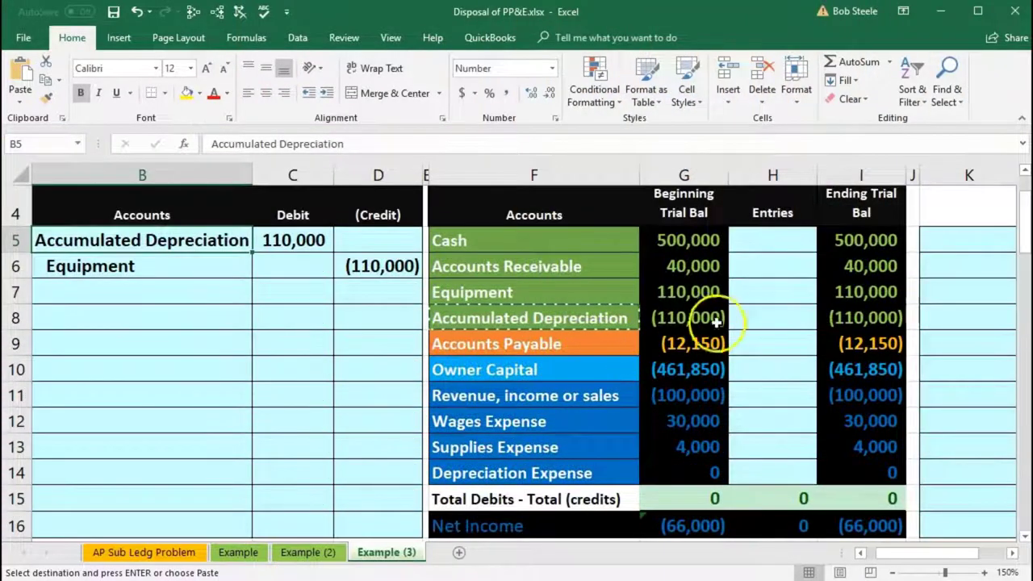
Step: Post the Accumulated Depreciation debit to its Entries cell H8 with the formula =C5
left_click(761, 313)
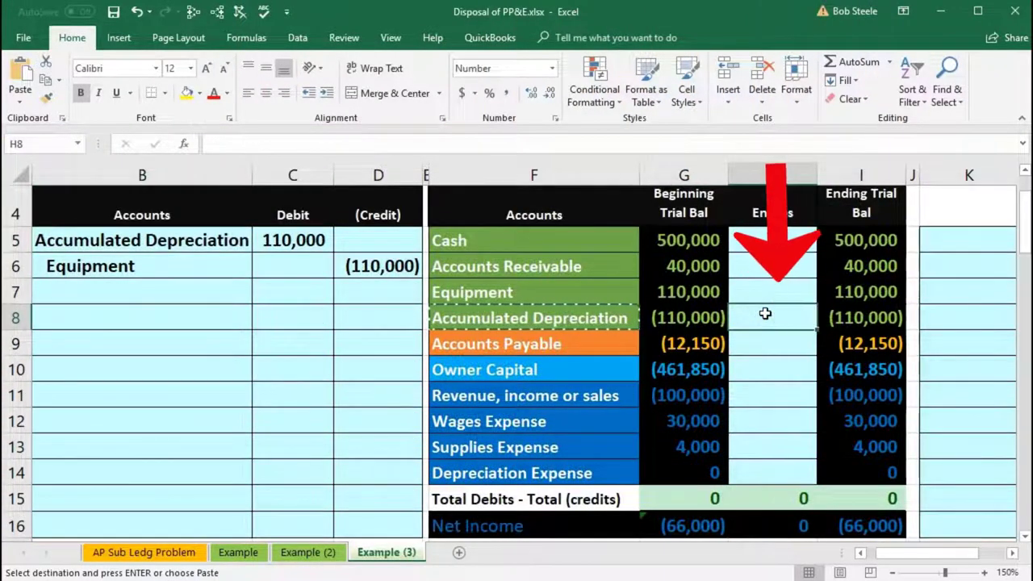
type("=")
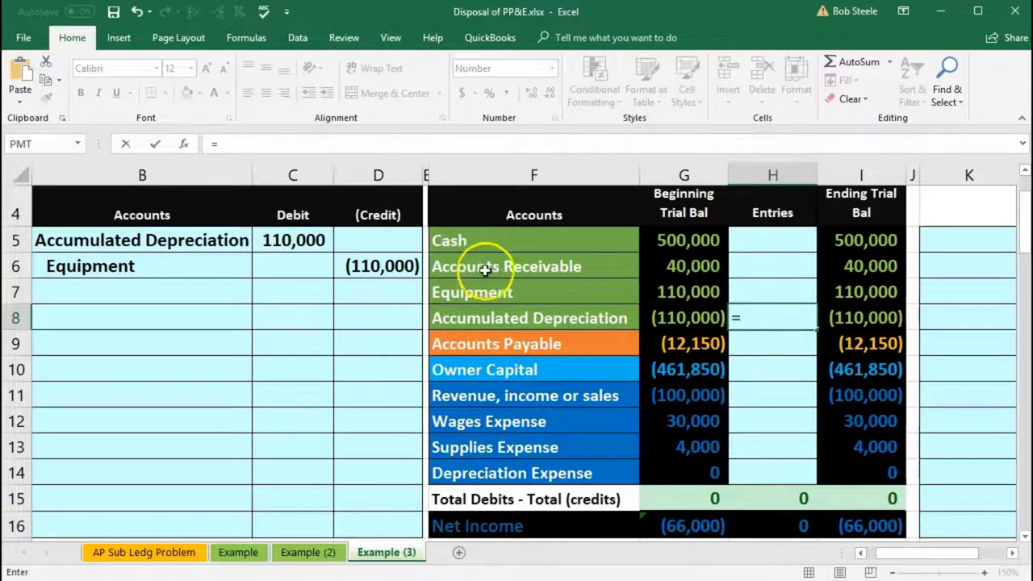
left_click(301, 243)
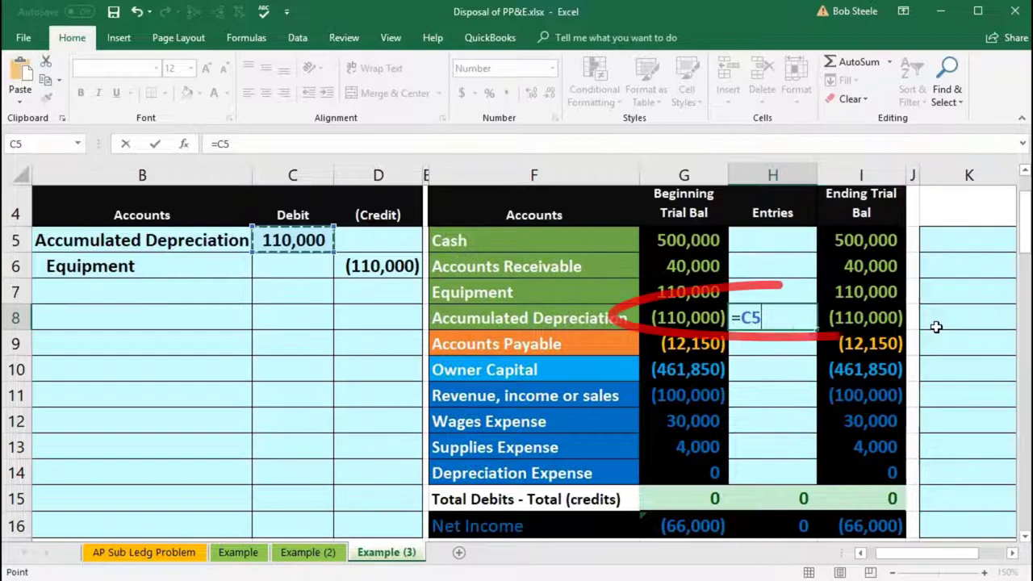
key("Return")
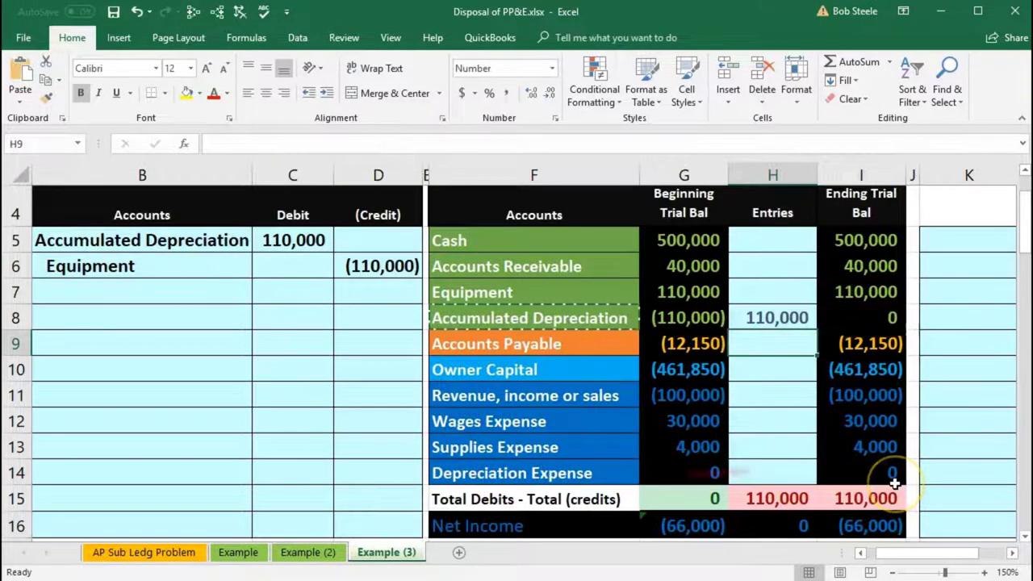
Step: Post the Equipment credit to its Entries cell H7 with the formula =D6
left_click(769, 289)
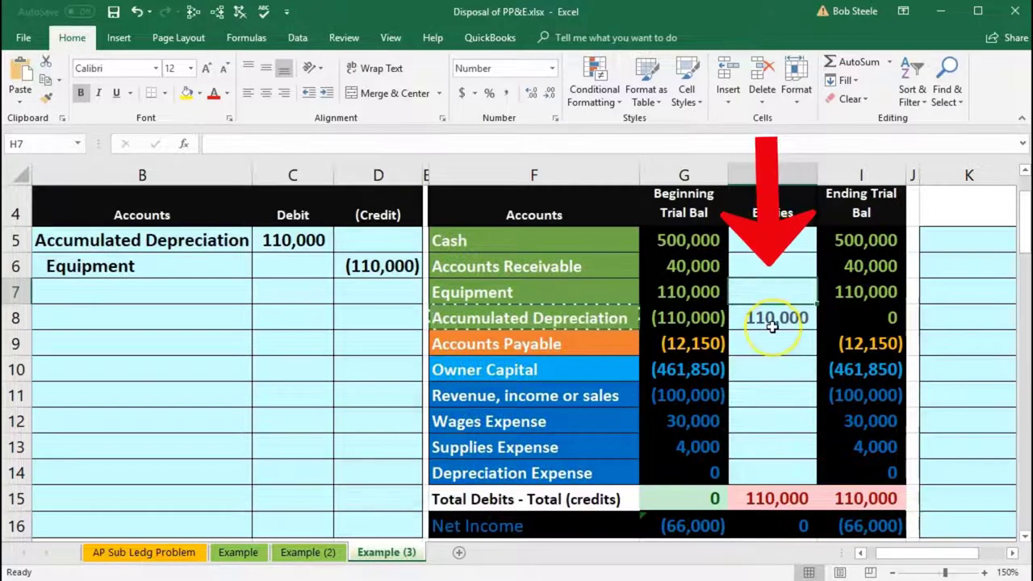
type("=")
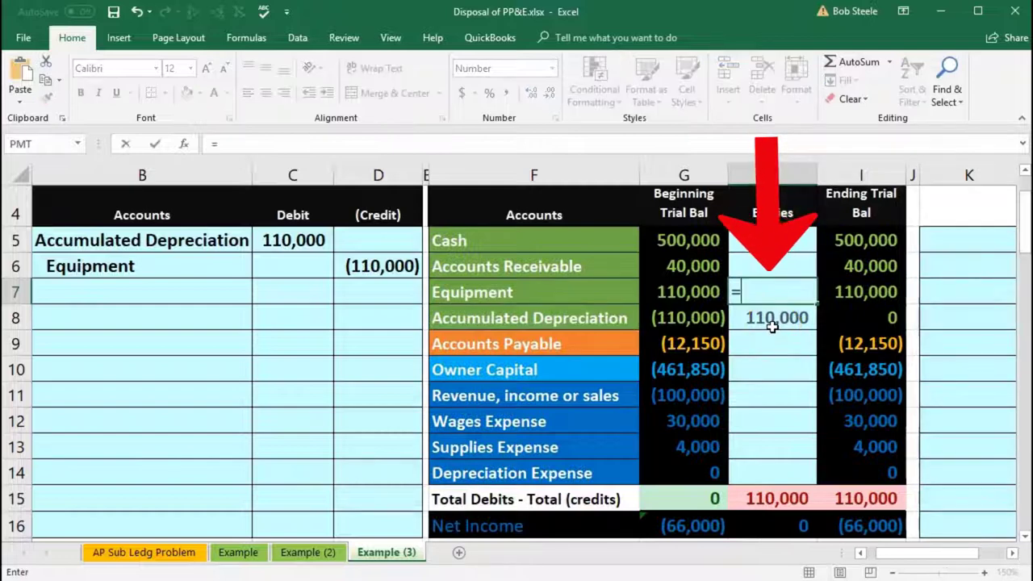
left_click(380, 258)
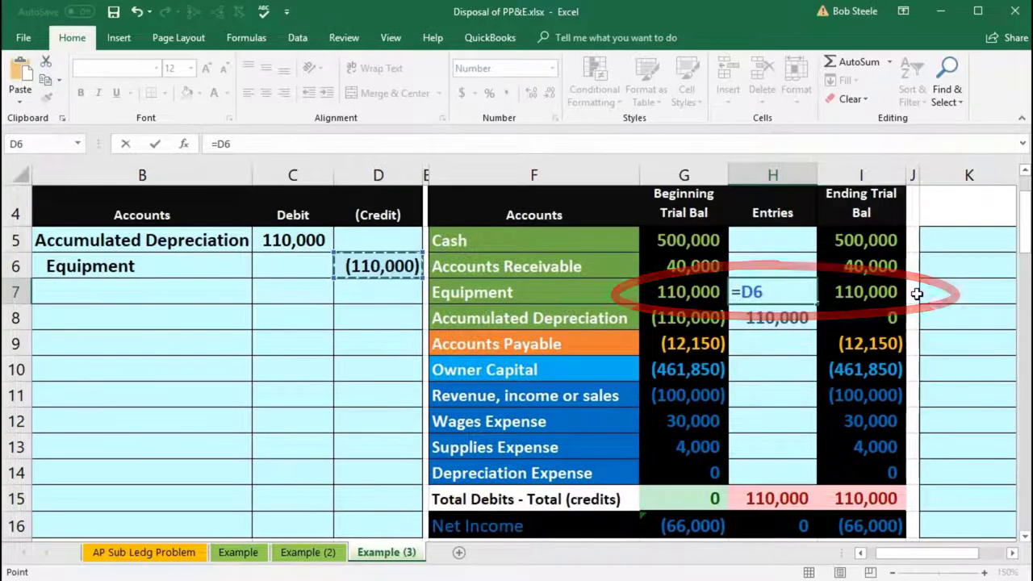
key("Return")
key("ctrl+Return")
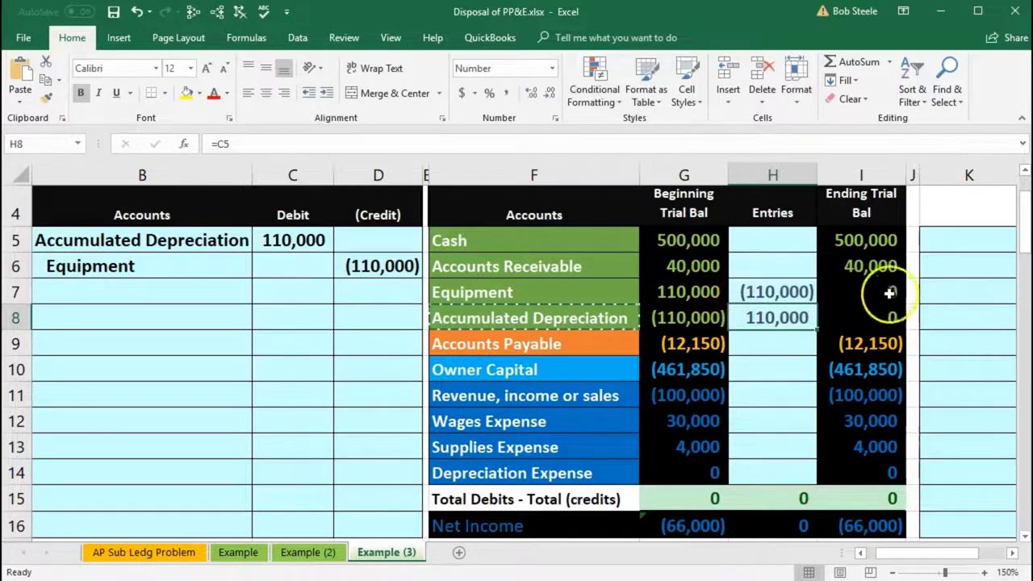
Step: Review the ending balances of Equipment and Accumulated Depreciation, the income statement accounts, and the Depreciation Expense row in the first scenario's trial balance
left_click_drag(864, 292, 866, 310)
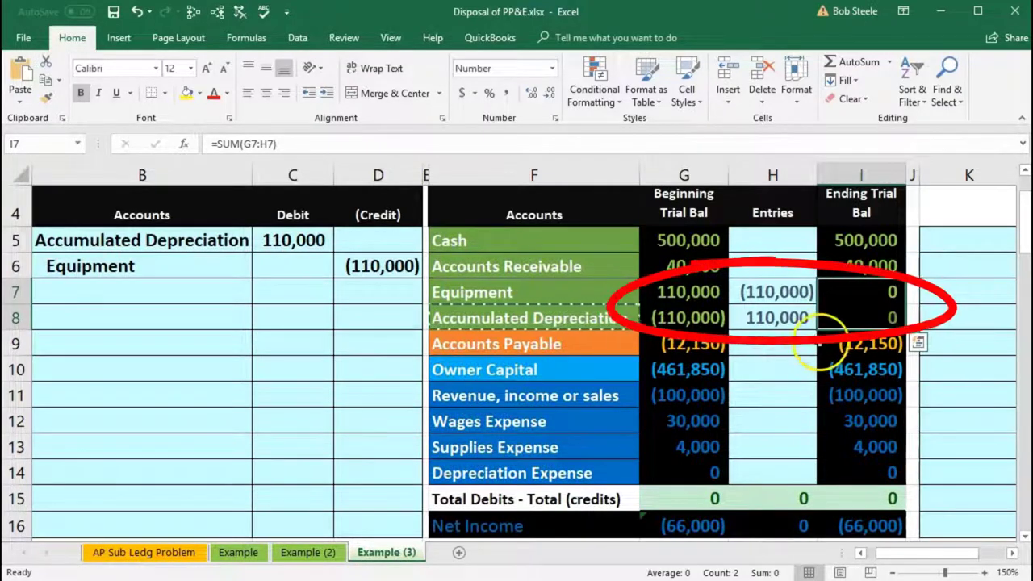
left_click_drag(826, 400, 836, 464)
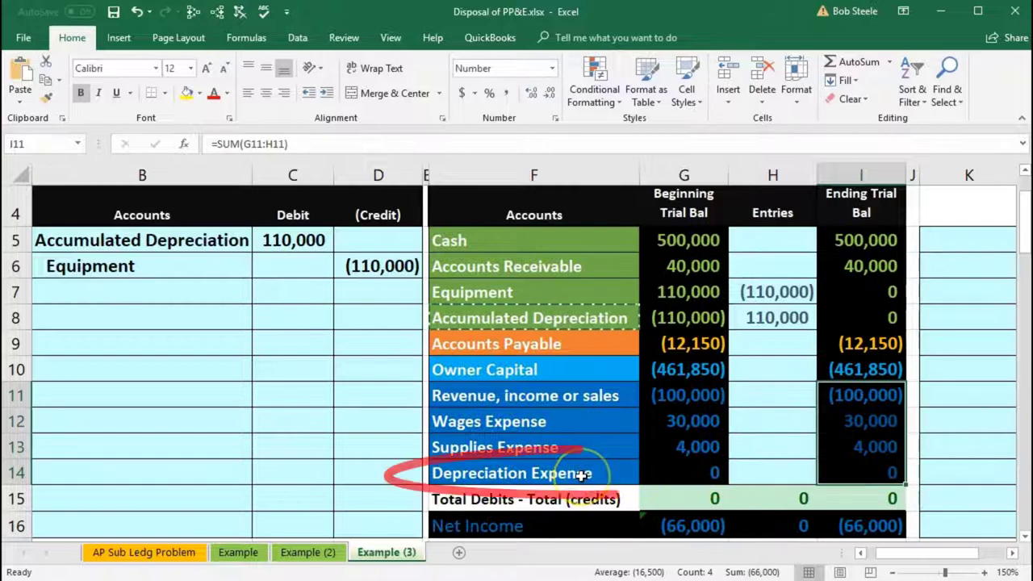
left_click_drag(583, 475, 761, 476)
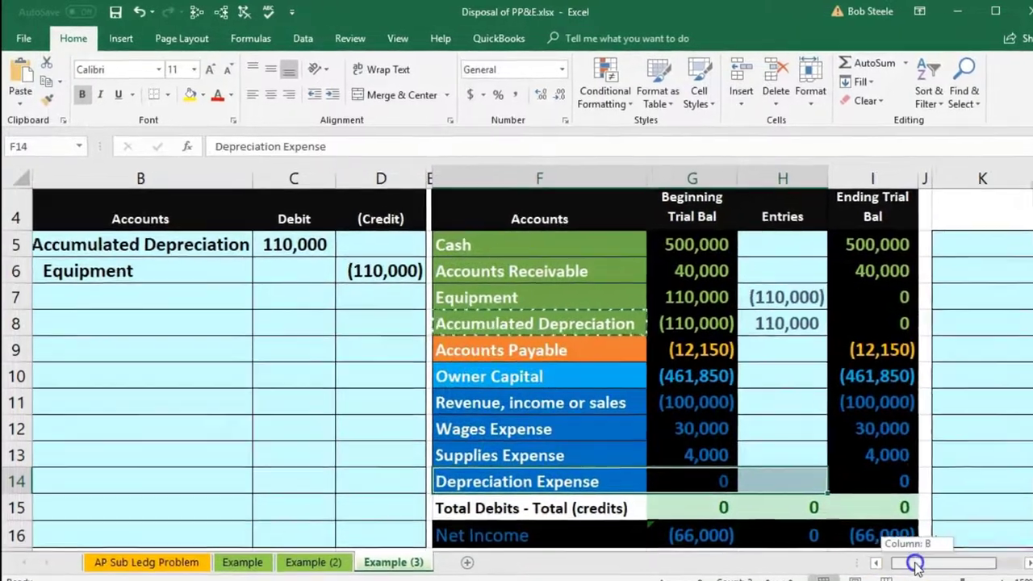
Step: For the scenario with $500 received at disposal, copy the Cash account name from the trial balance into journal cell B23, pasting values only
left_click_drag(911, 552, 892, 552)
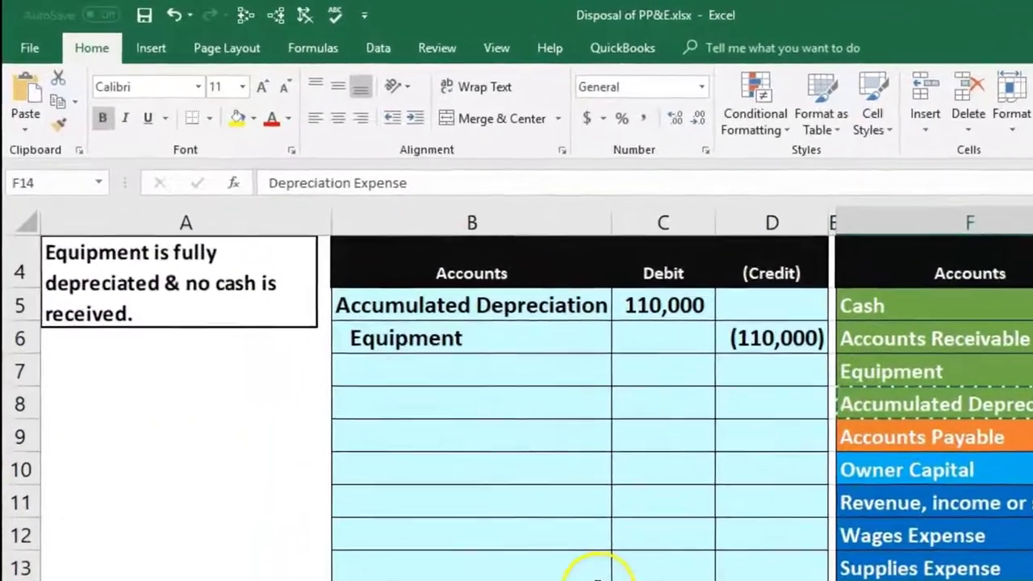
scroll(516, 387, "down", 4)
scroll(516, 420, "down", 1)
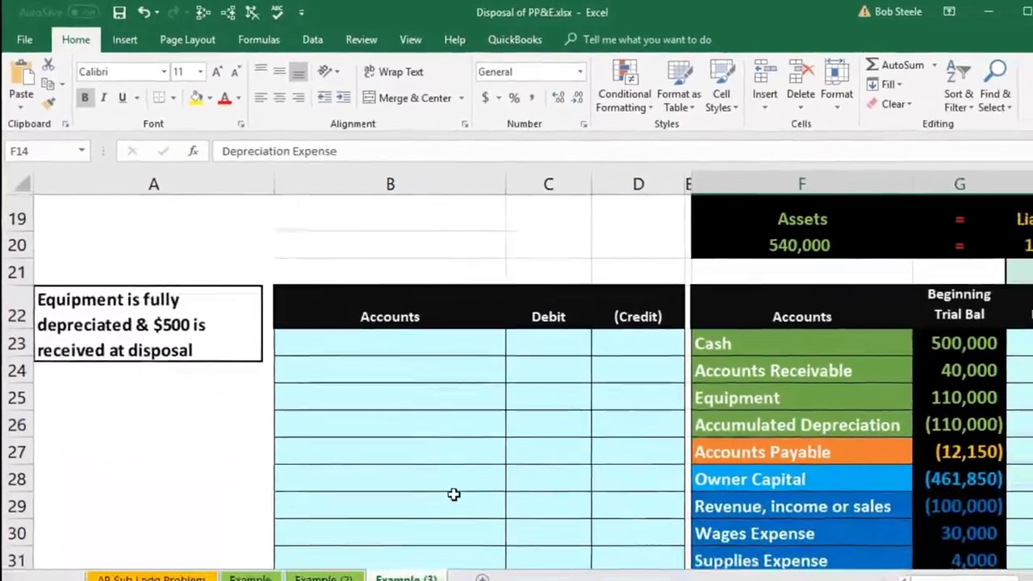
scroll(431, 471, "down", 1)
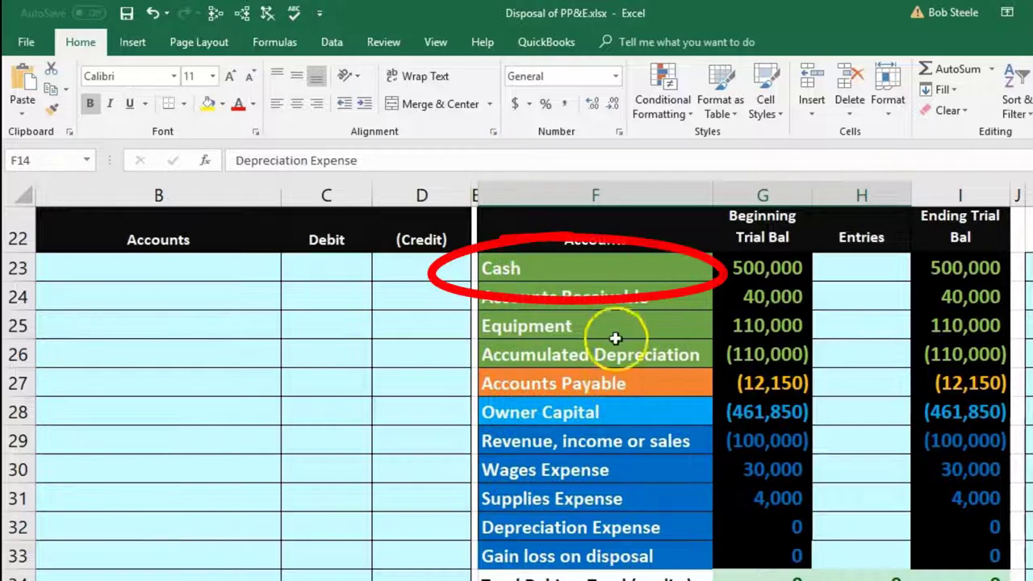
left_click(636, 271)
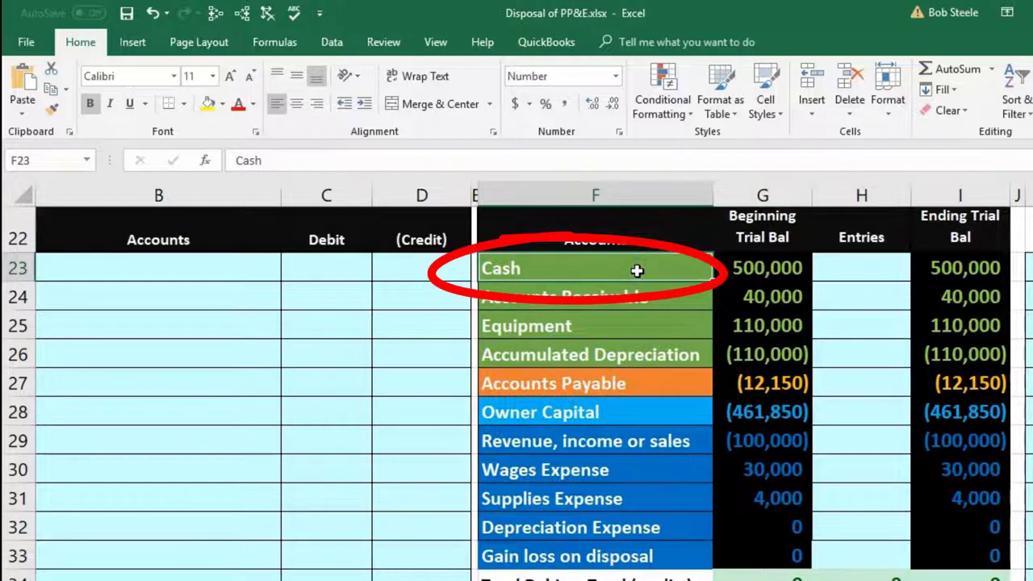
right_click(637, 270)
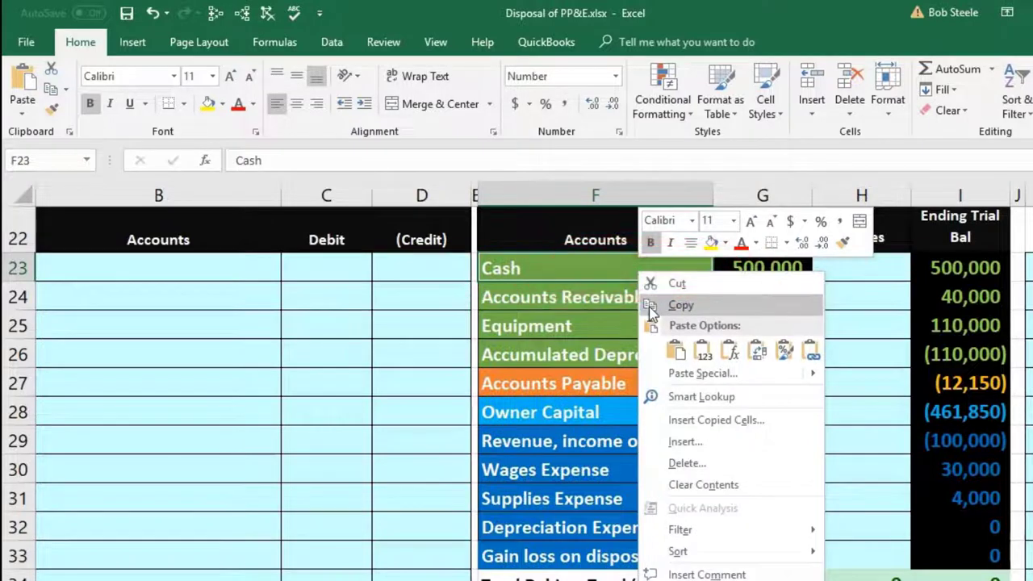
left_click(652, 306)
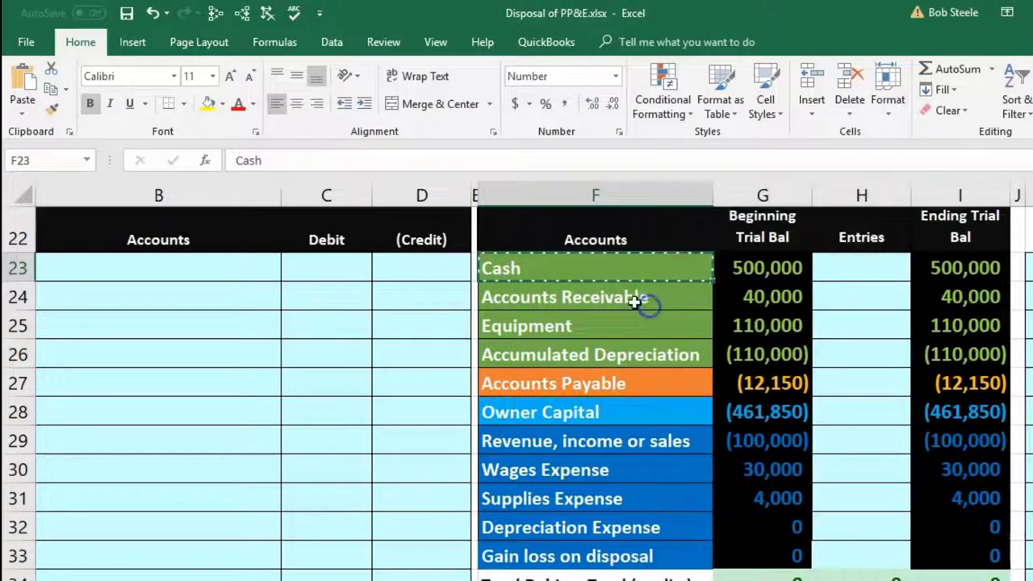
left_click(223, 266)
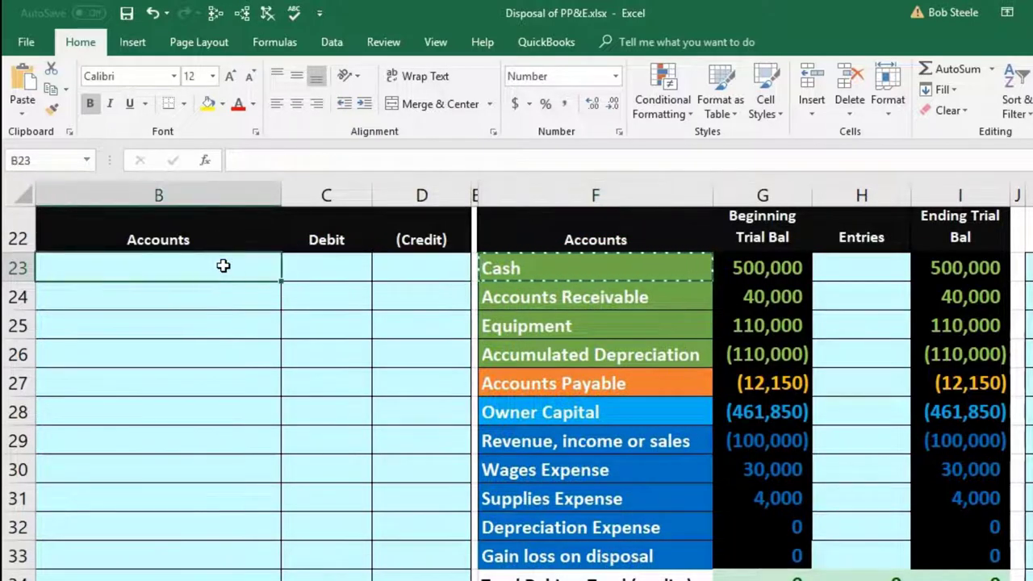
right_click(223, 266)
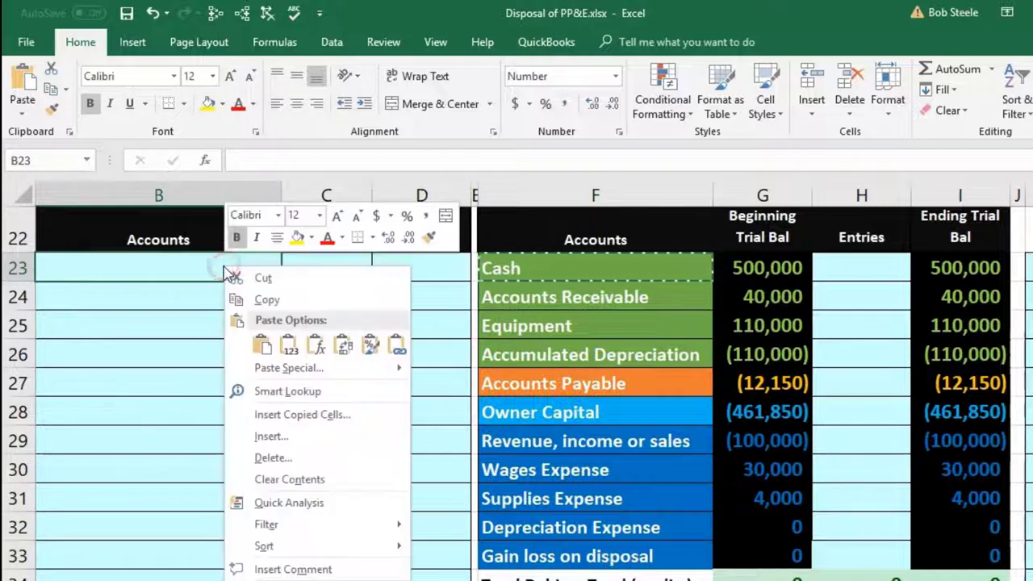
left_click(284, 345)
Step: Enter 500 as the Cash debit in cell C23
left_click(309, 275)
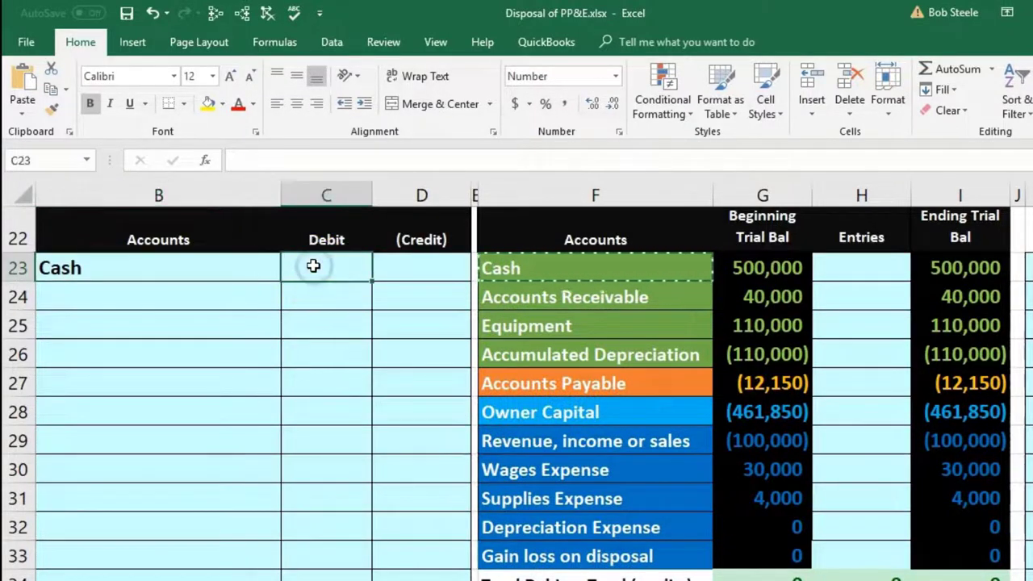
type("500")
key("Return")
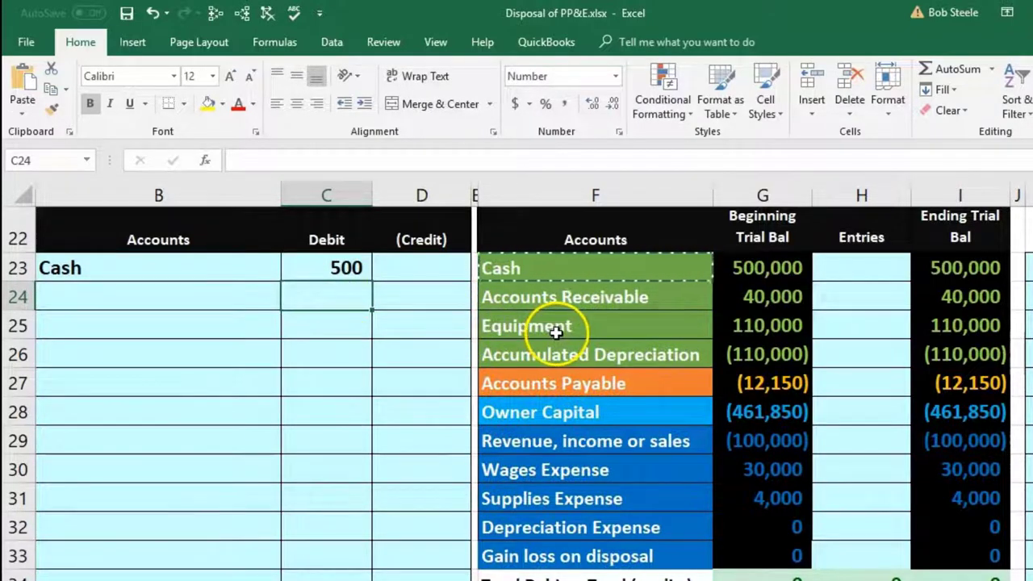
Step: Examine the beginning balances of Equipment and Accumulated Depreciation in the second scenario's trial balance
left_click_drag(556, 331, 724, 325)
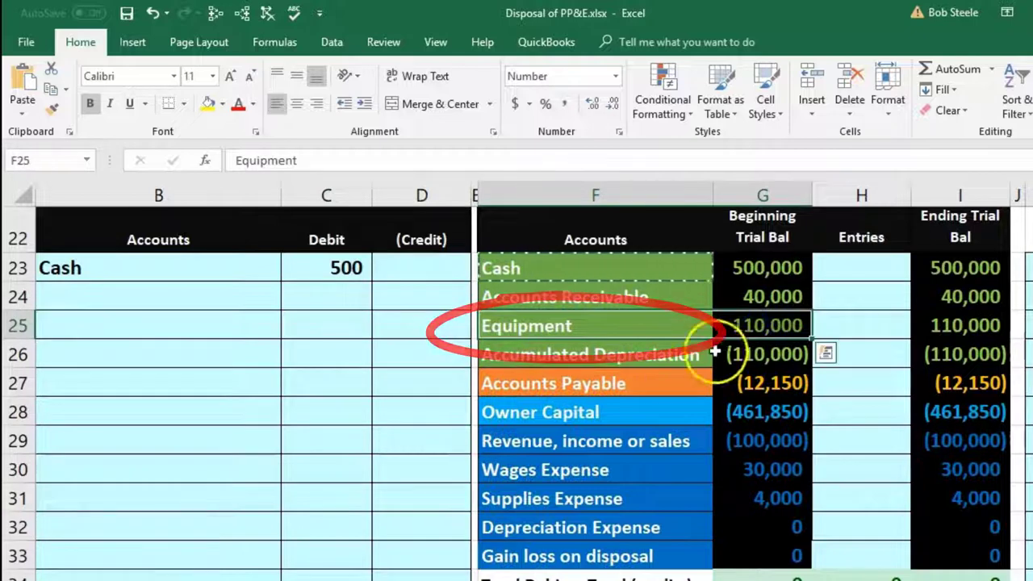
left_click_drag(686, 355, 733, 354)
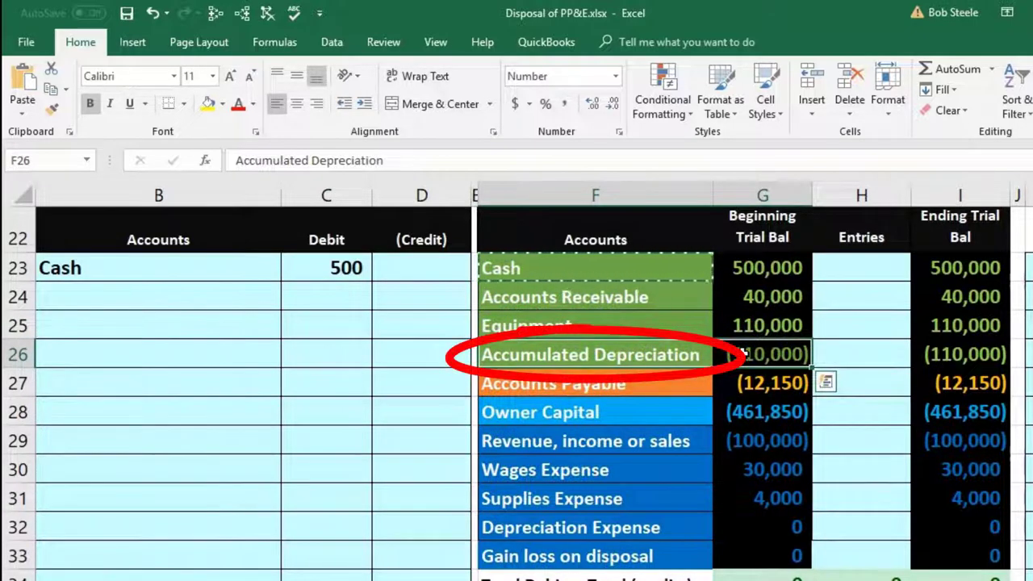
left_click_drag(733, 323, 770, 341)
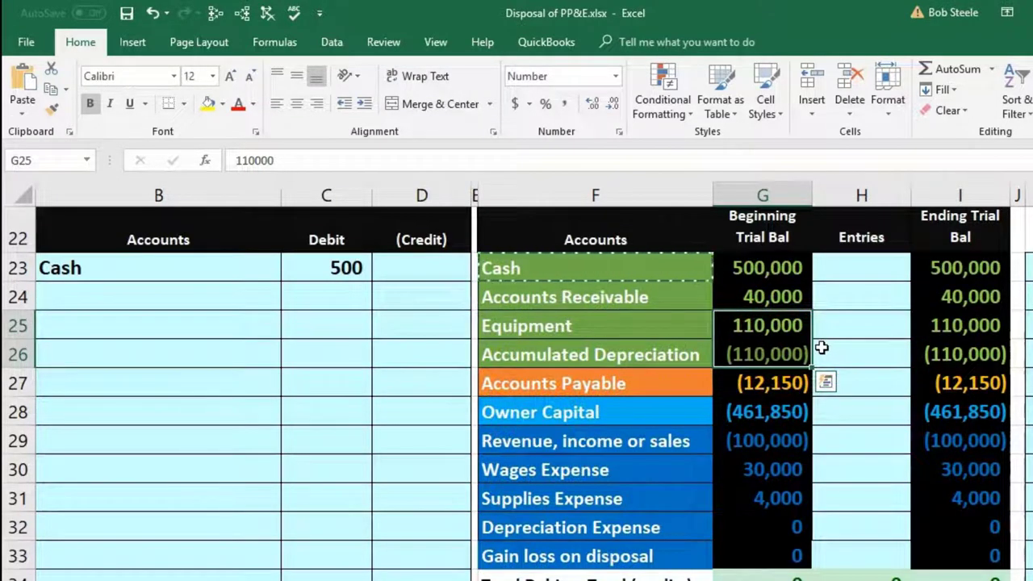
left_click(619, 329)
key("ctrl+z")
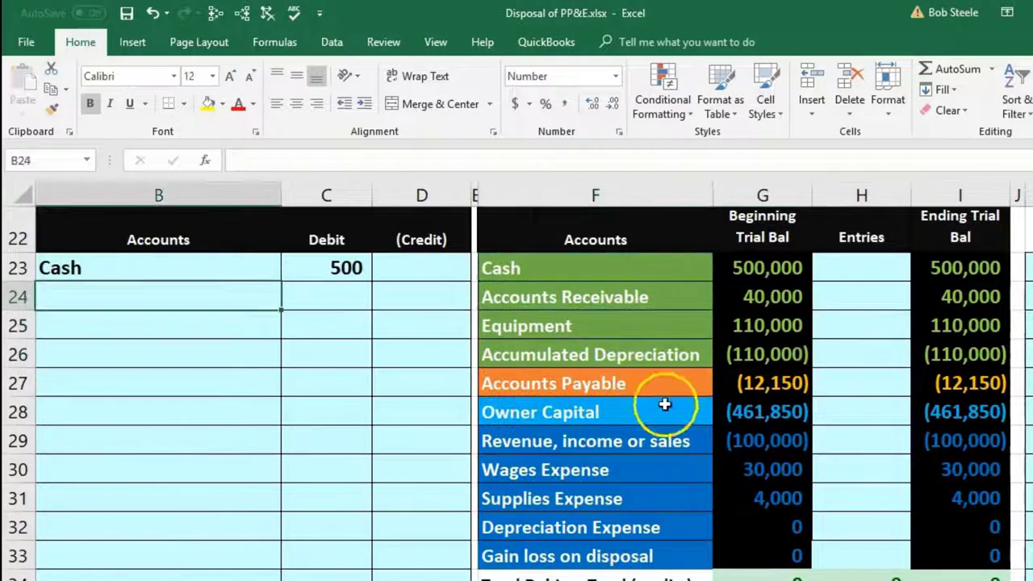
left_click(606, 352)
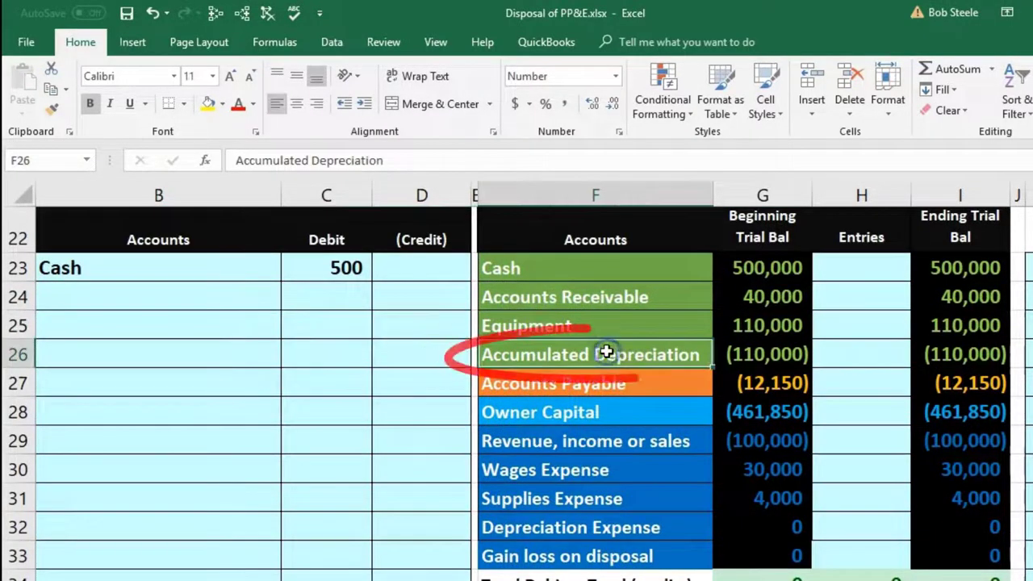
left_click(732, 352)
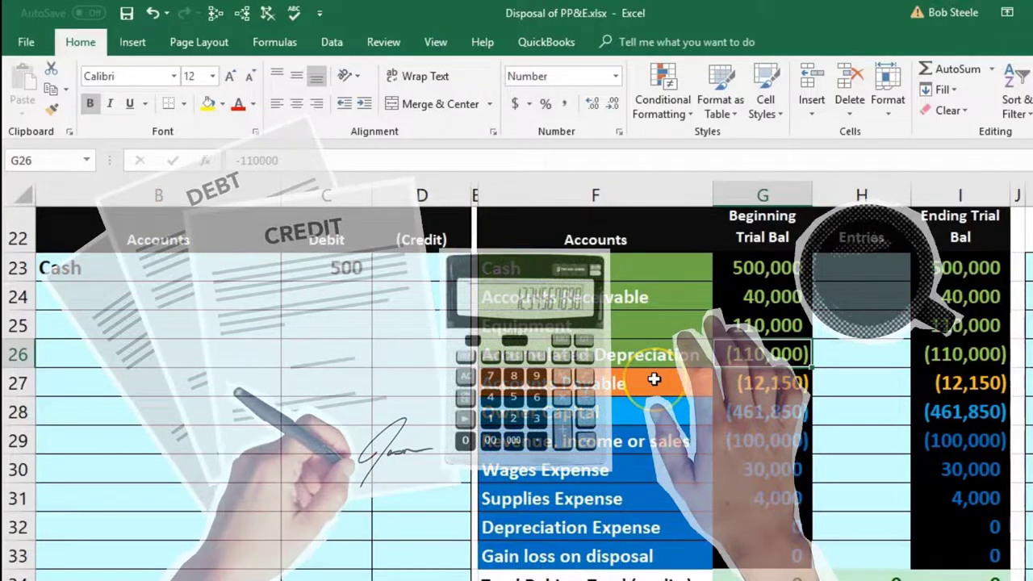
Step: Copy the Accumulated Depreciation account name from the trial balance into journal cell B24, pasting values only
left_click(616, 355)
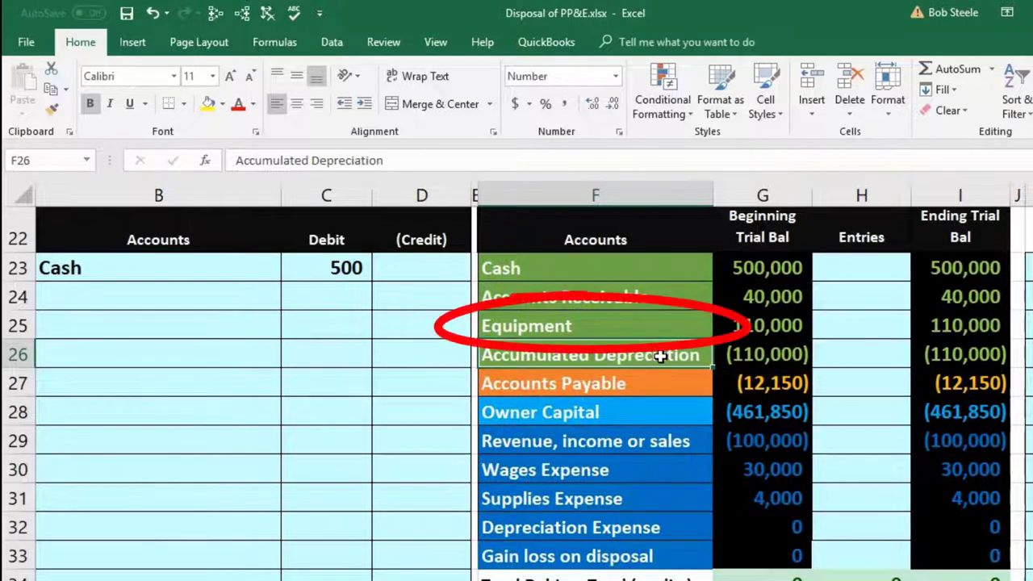
right_click(660, 356)
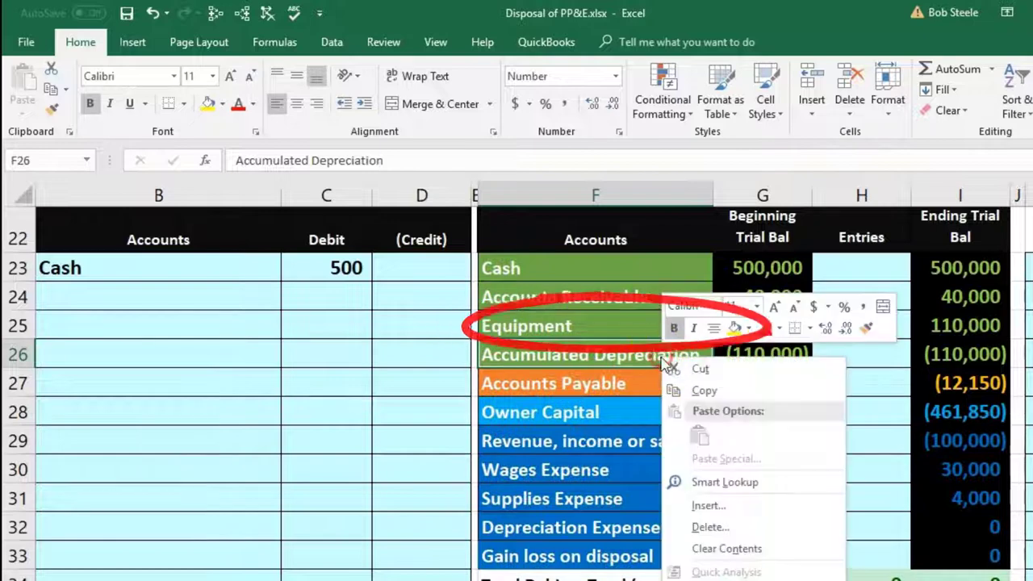
left_click(676, 390)
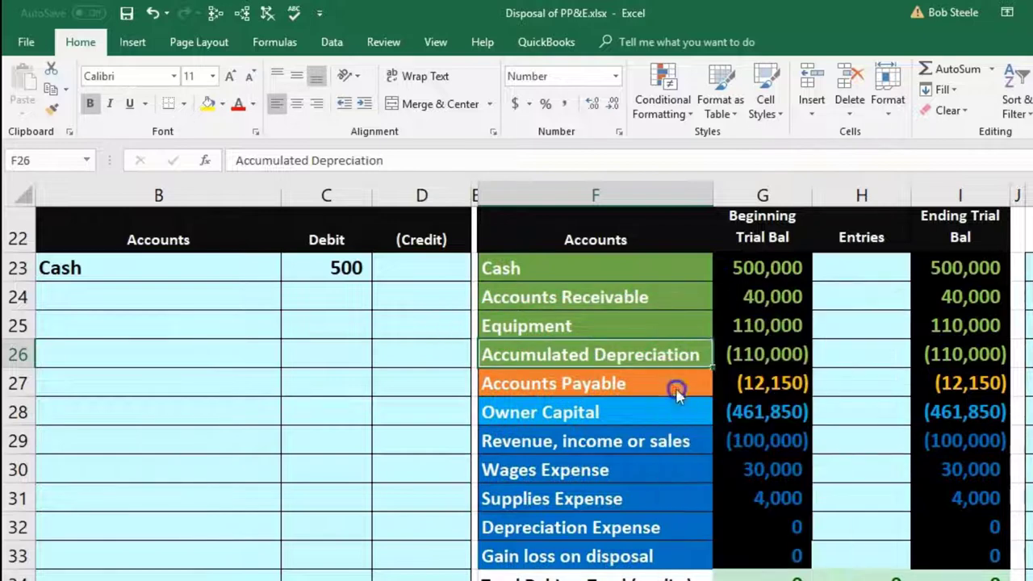
left_click(157, 293)
right_click(158, 293)
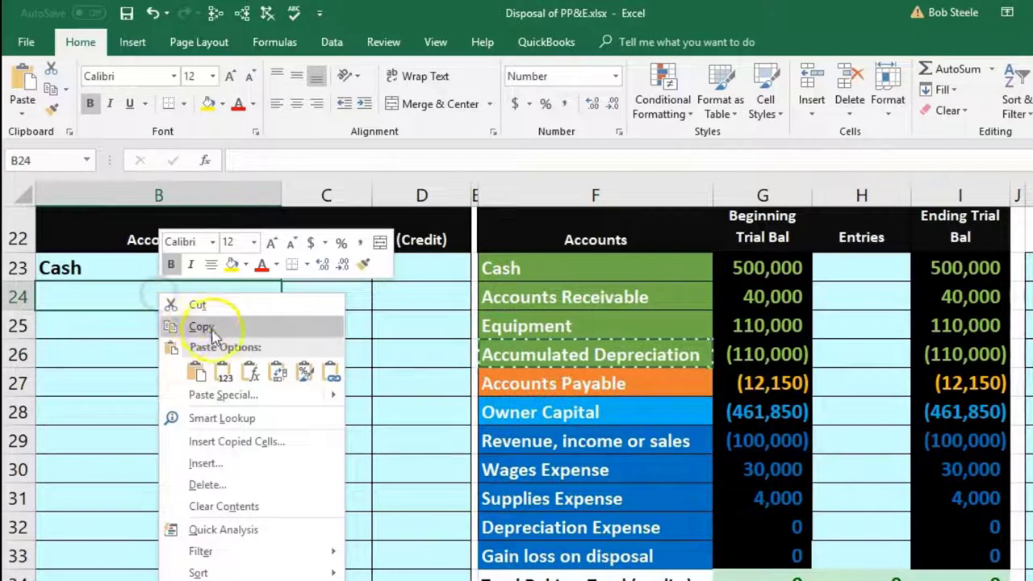
left_click(226, 370)
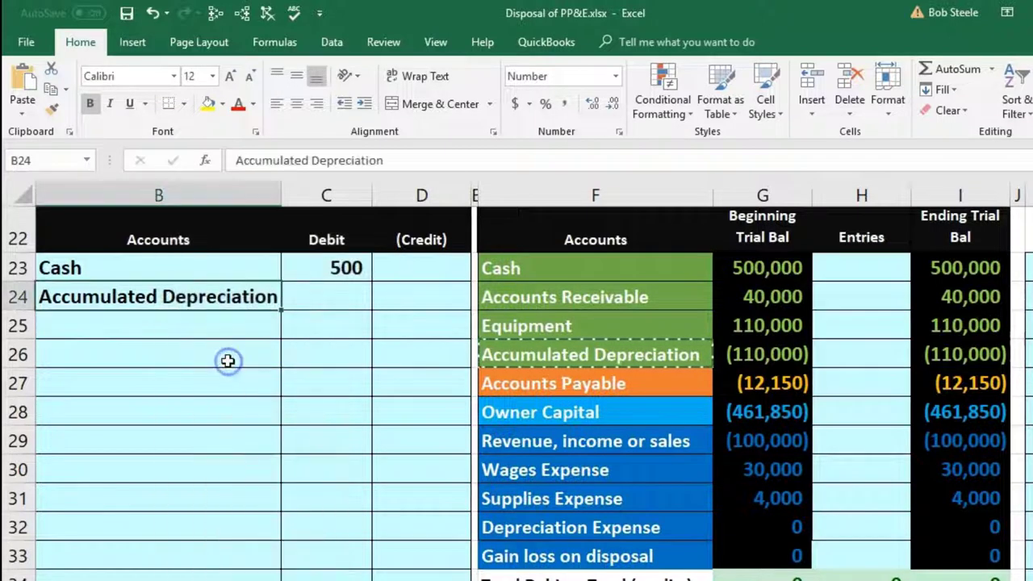
Step: Enter 110000 as the Accumulated Depreciation debit in cell C24
left_click(314, 301)
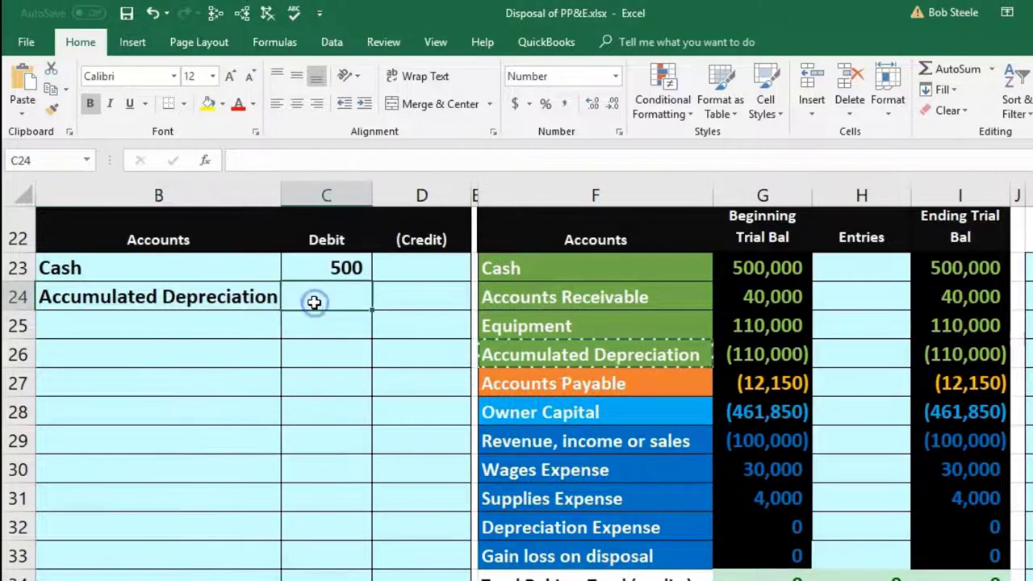
type("110000")
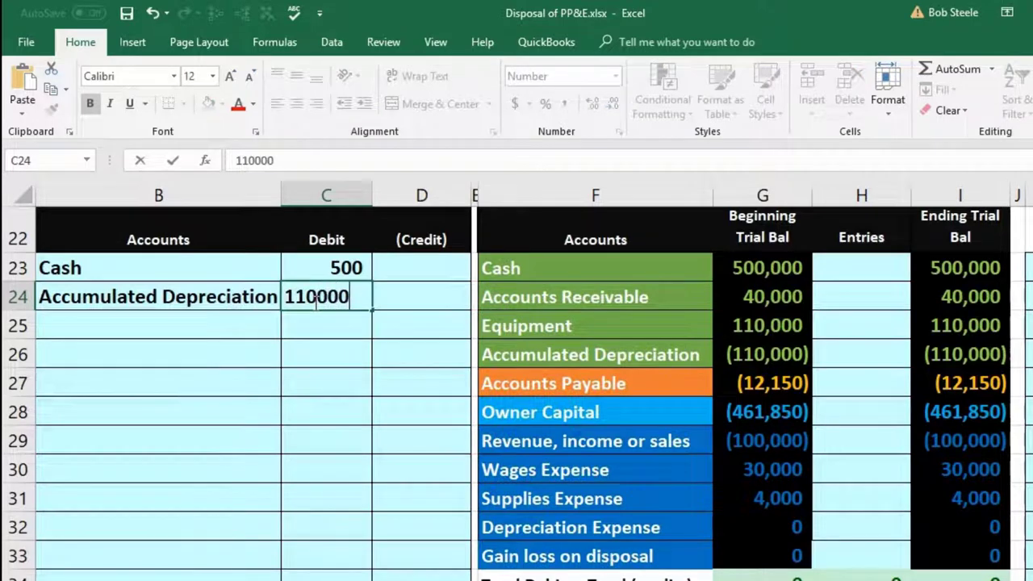
key("Return")
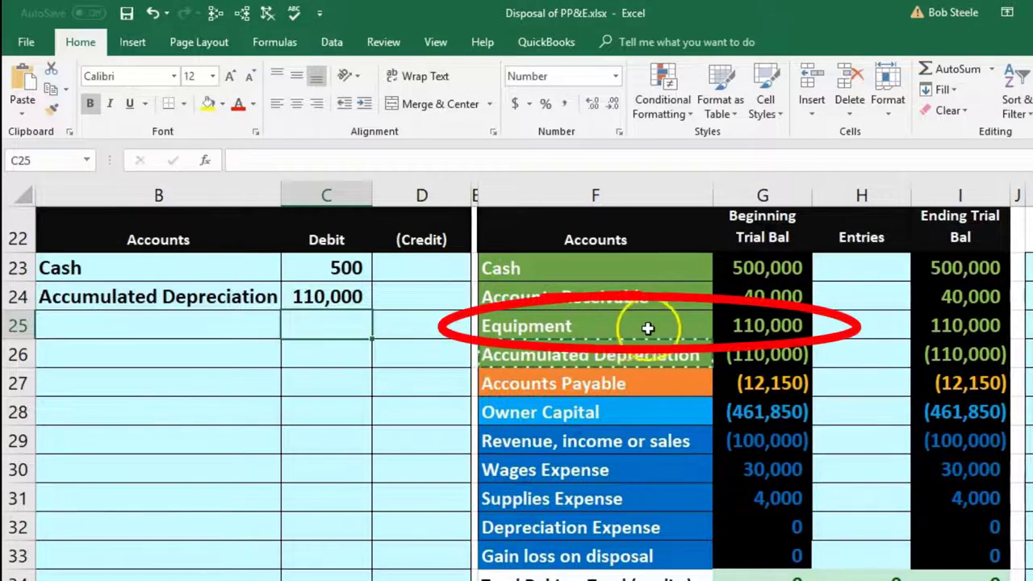
Step: Copy the Equipment account name from the trial balance into journal cell B25 as values only, and indent it as a credit line
left_click(740, 324)
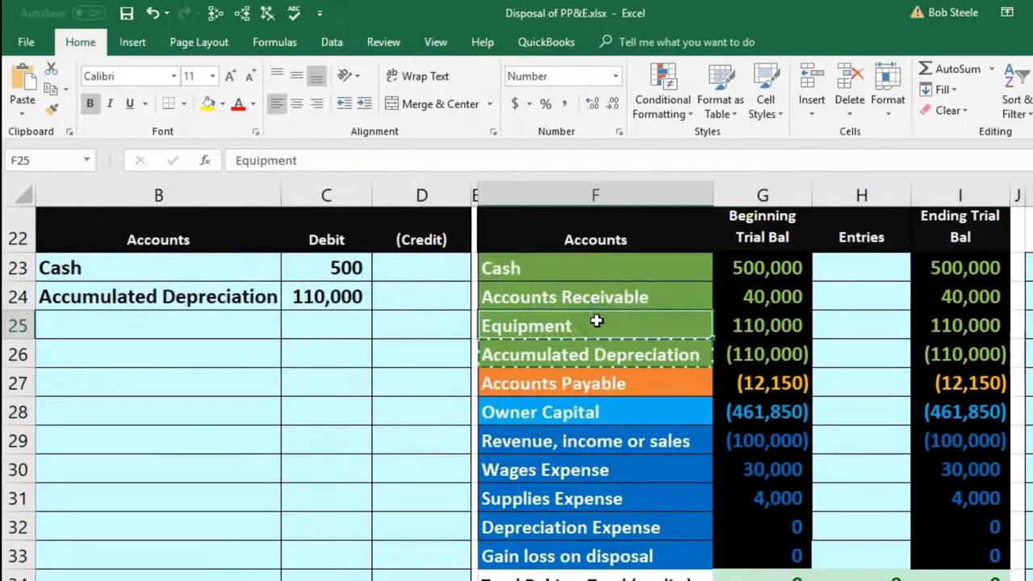
right_click(597, 323)
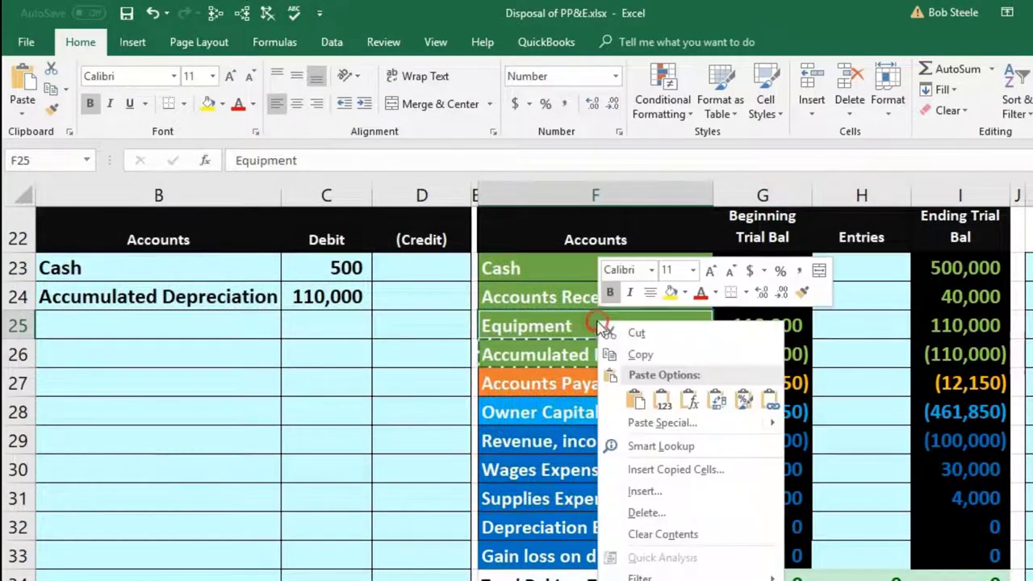
left_click(619, 356)
left_click(198, 318)
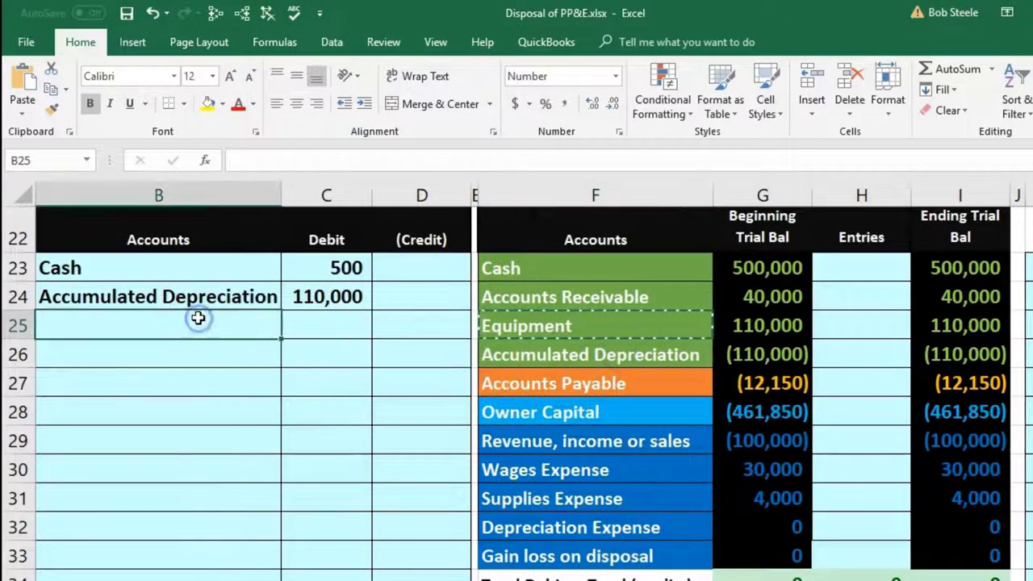
right_click(198, 319)
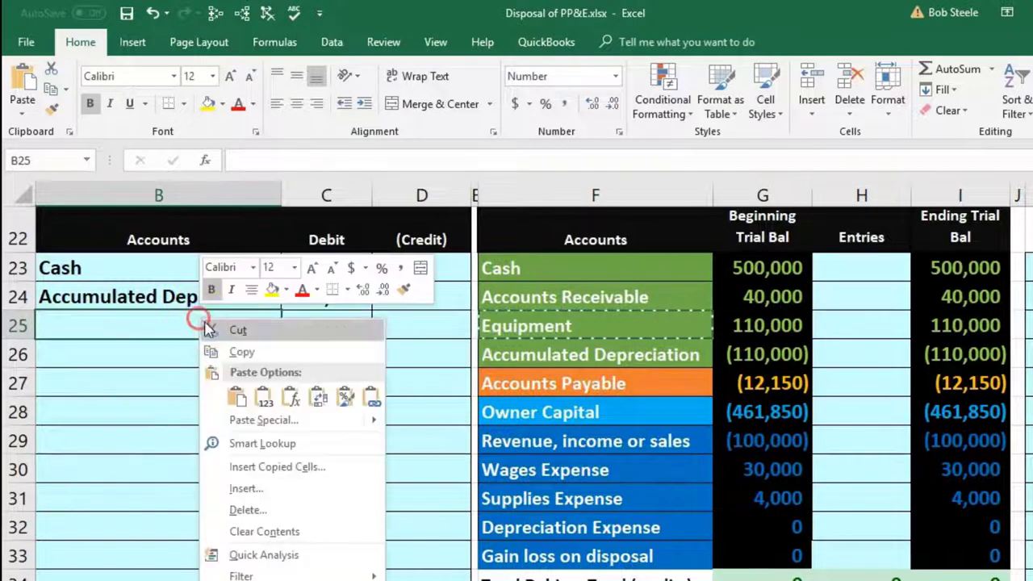
left_click(262, 394)
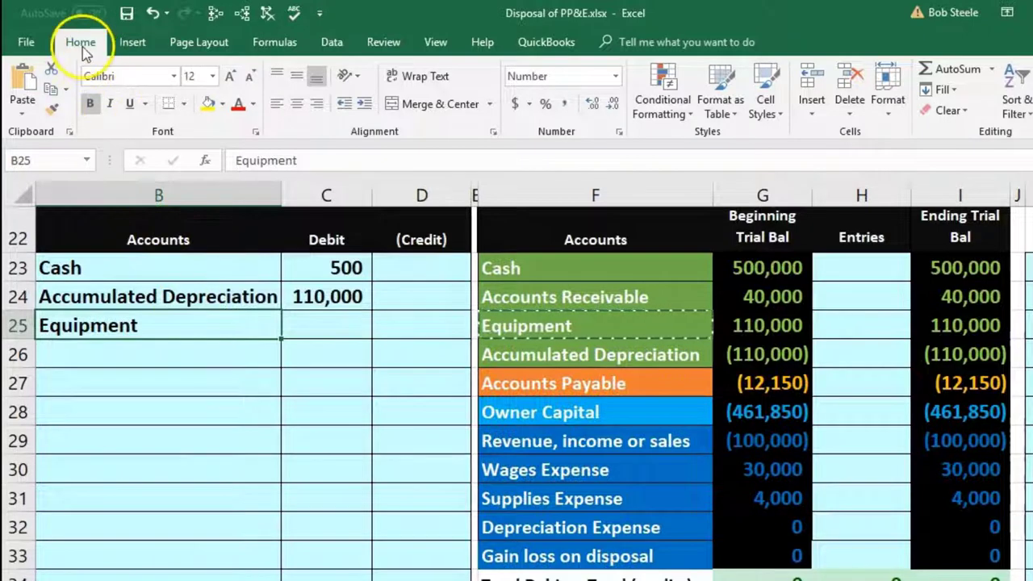
left_click(366, 105)
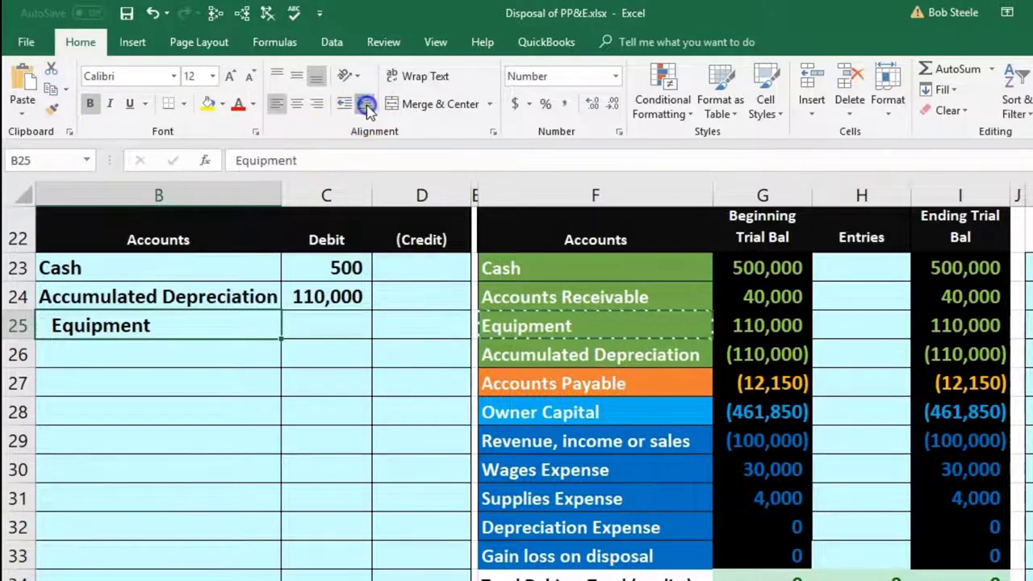
Step: Enter -110000 as the Equipment credit in cell D25 of the journal entry
left_click(426, 318)
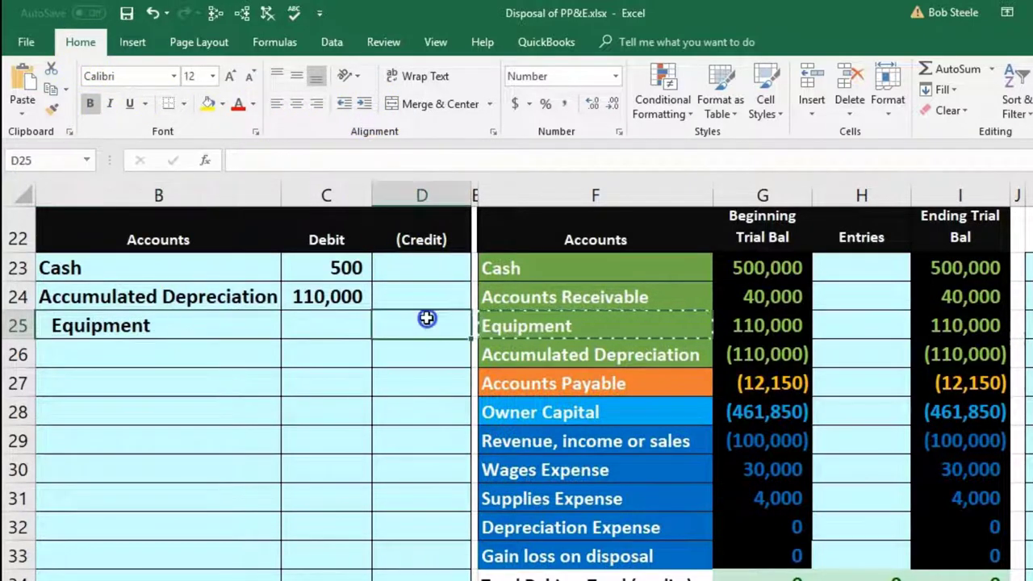
type("-")
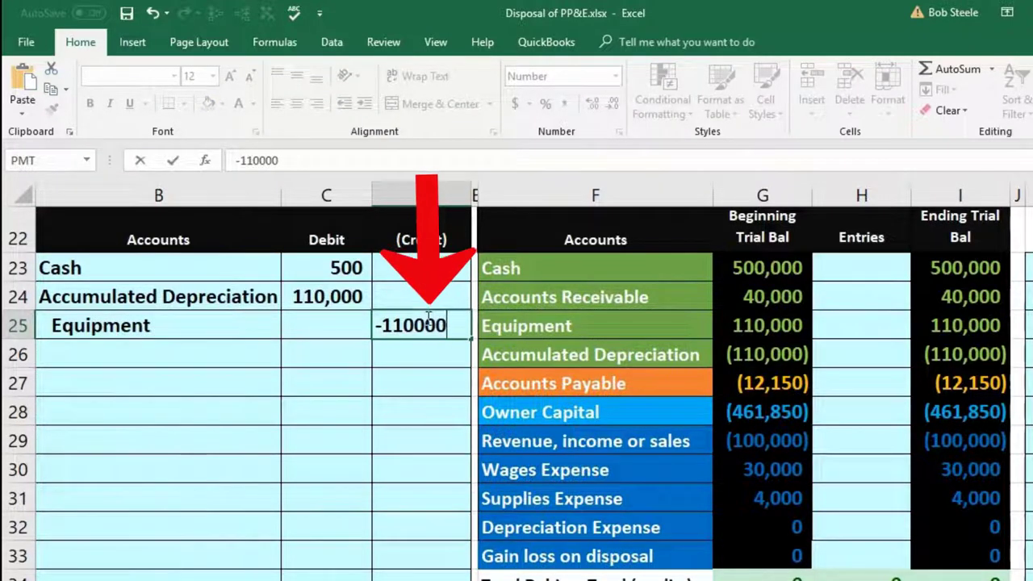
type("110000")
key("Return")
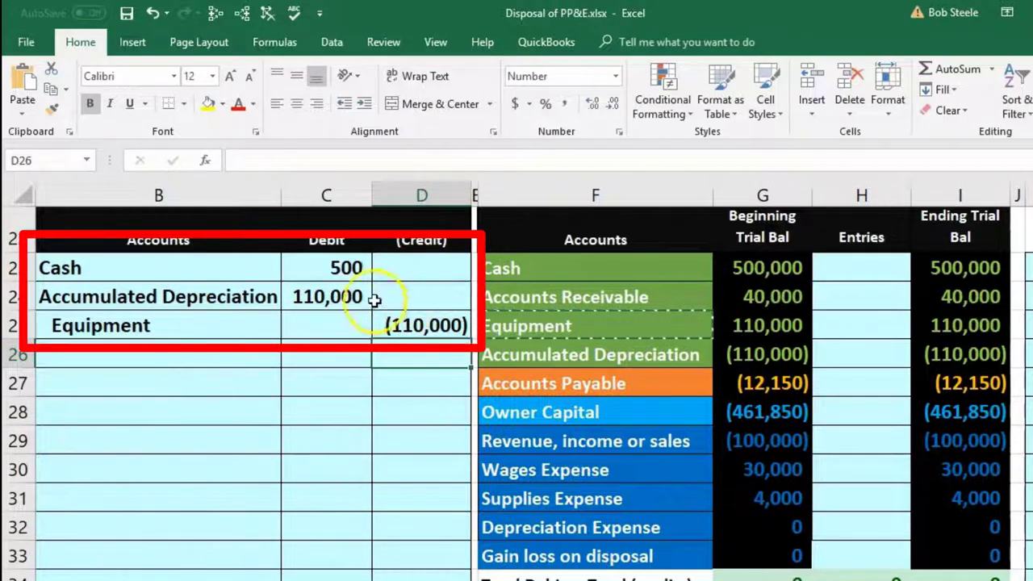
Step: Compare the sum of the journal debits in C23:C24 with the Equipment credit in column D
left_click(333, 267)
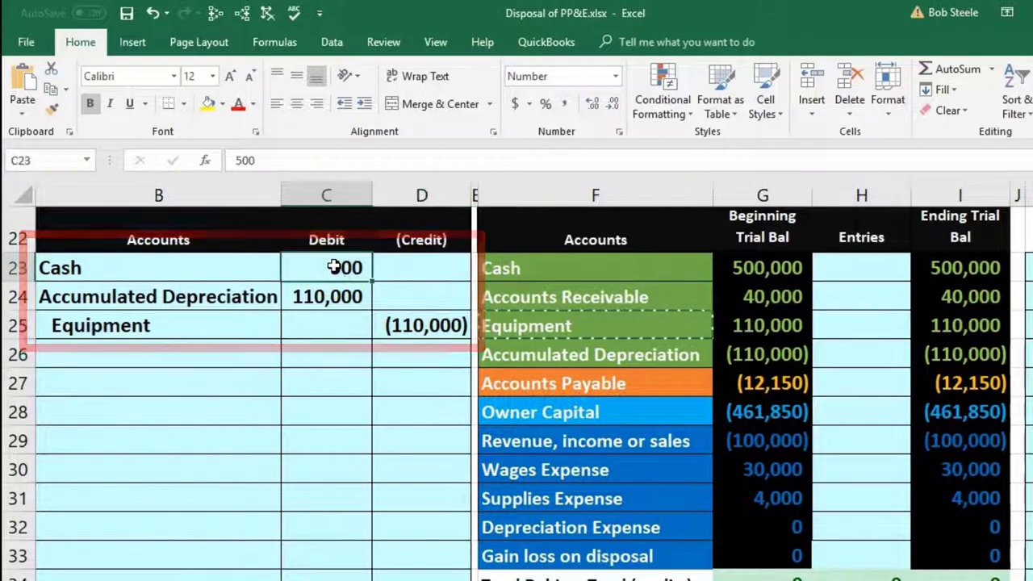
left_click(327, 298)
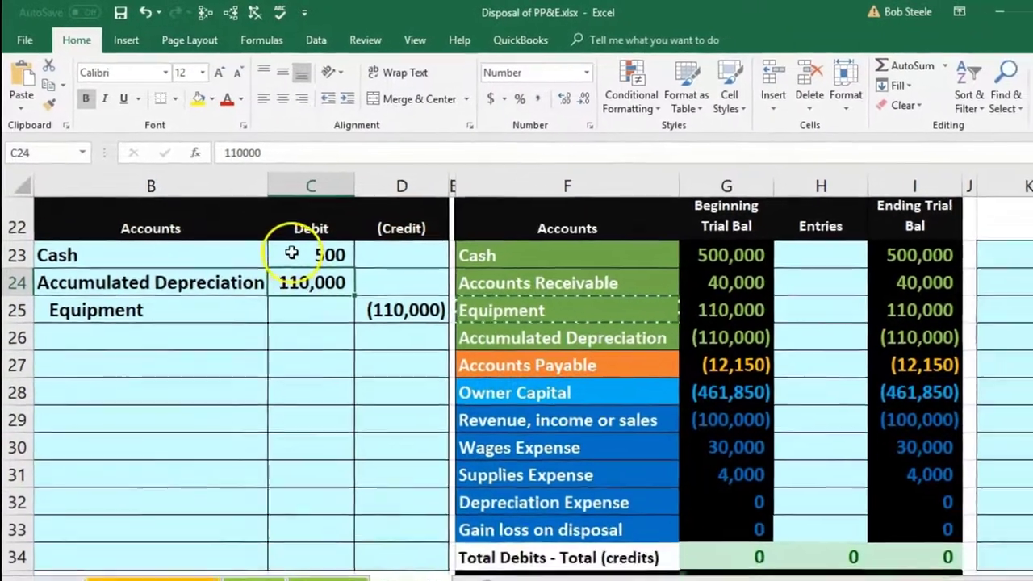
left_click_drag(322, 268, 323, 297)
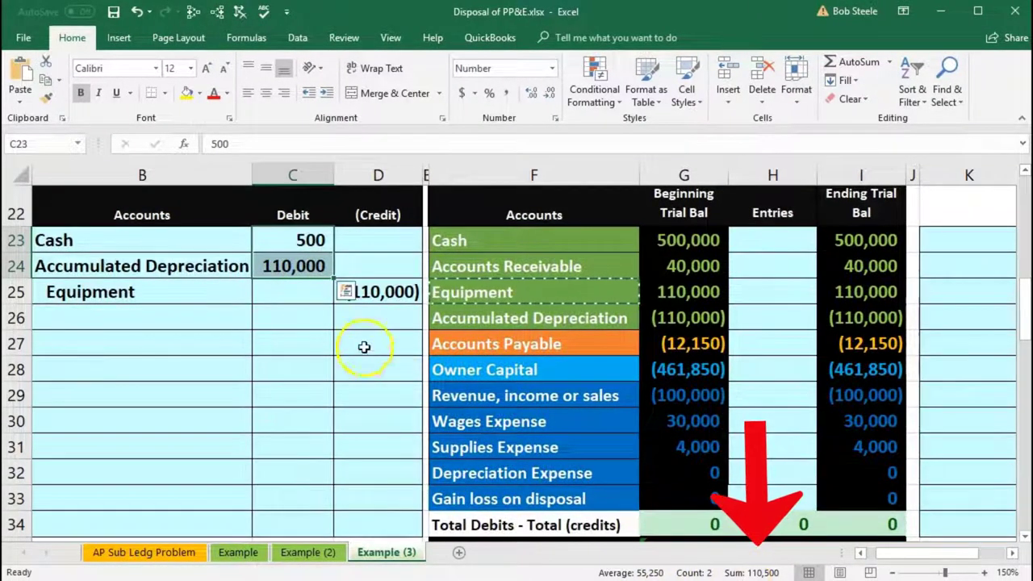
left_click_drag(372, 252, 371, 289)
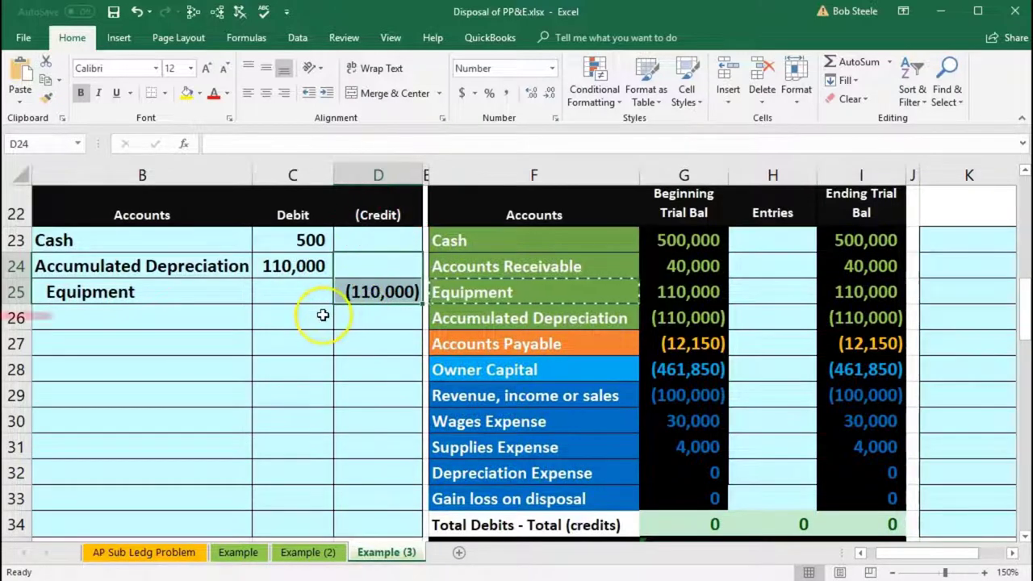
Step: Enter the balancing credit in cell D26 with the formula -SUM(C23:D25)
left_click(352, 323)
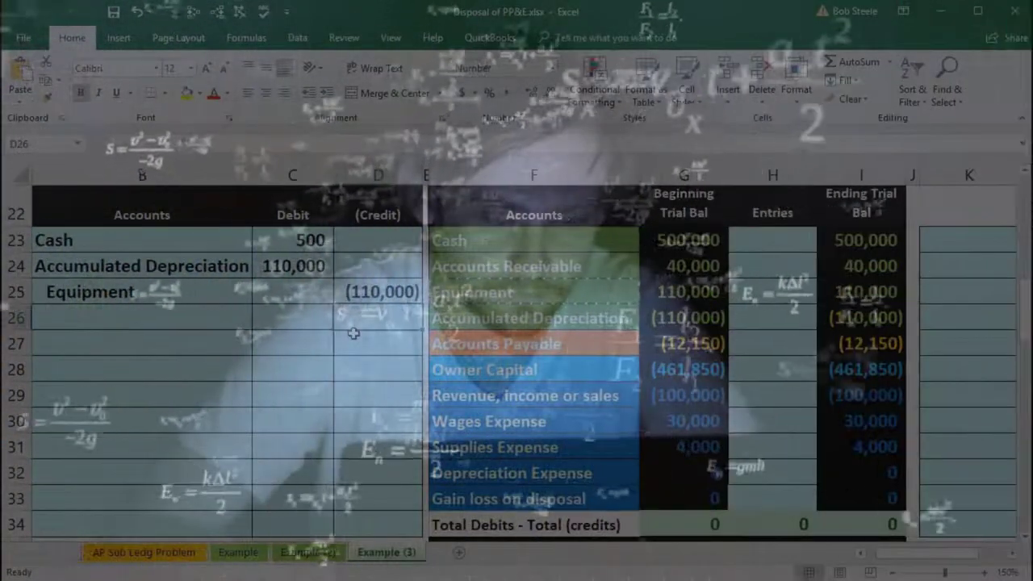
type("=")
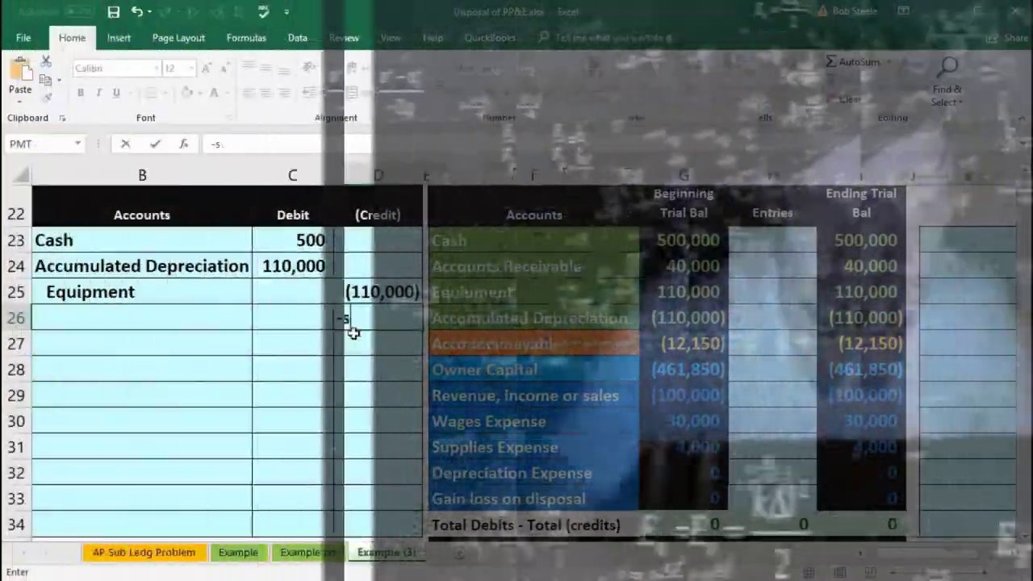
type("sum")
double_click(356, 340)
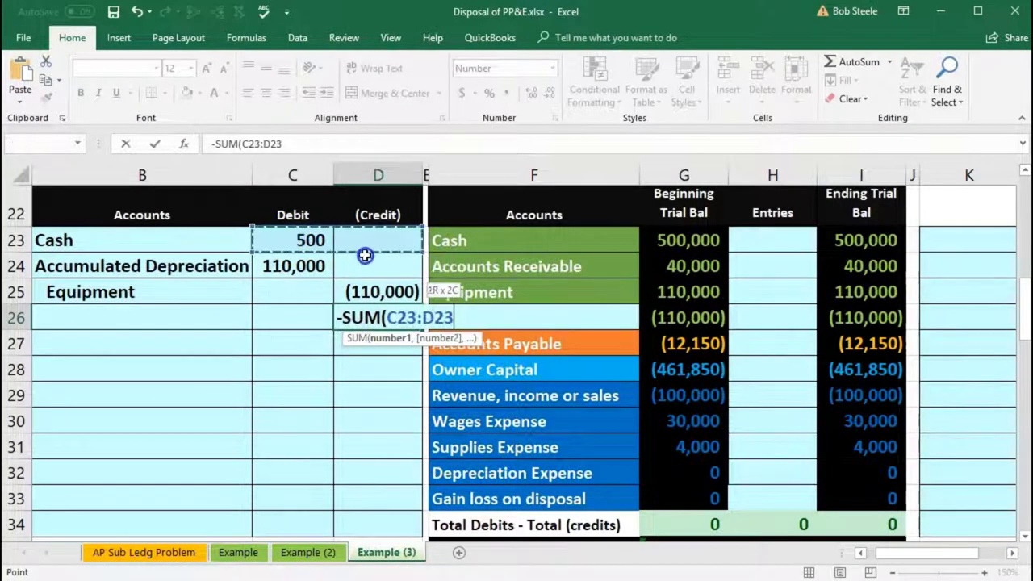
left_click_drag(365, 255, 386, 289)
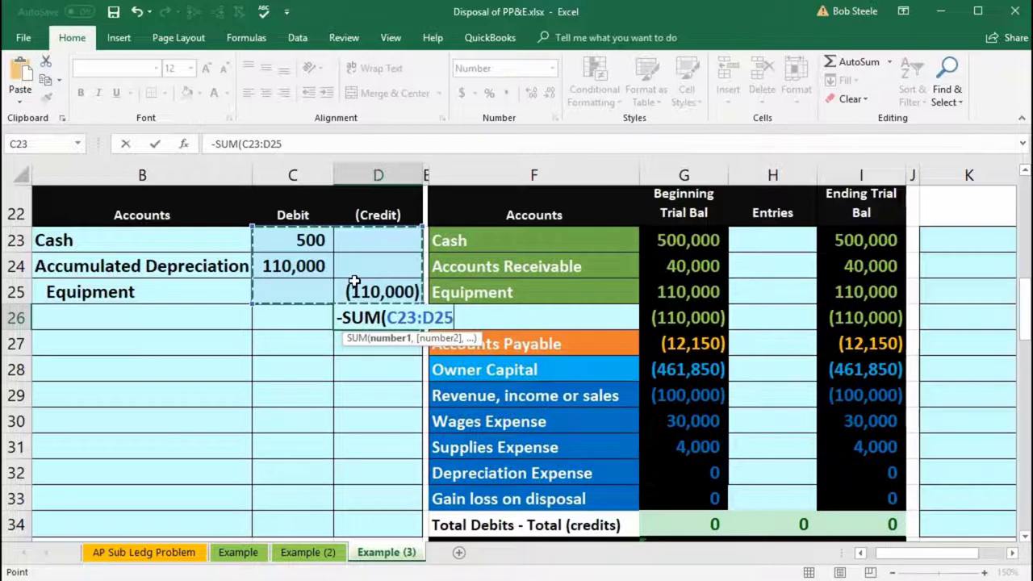
key("Return")
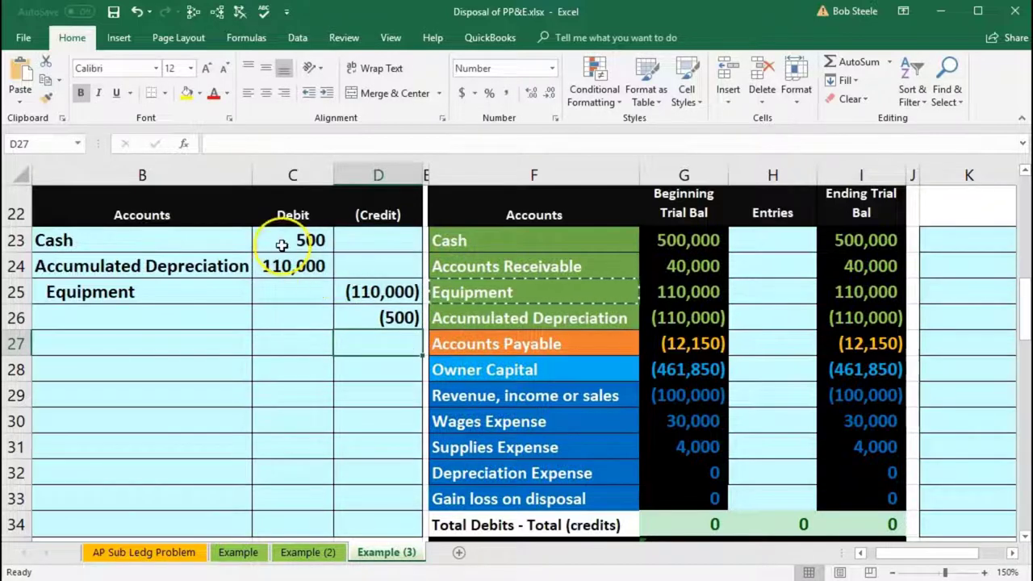
Step: Check the sum of the journal amounts in C23:D26, the formula in D26, and the Accumulated Depreciation and Equipment amounts
left_click_drag(281, 245, 355, 305)
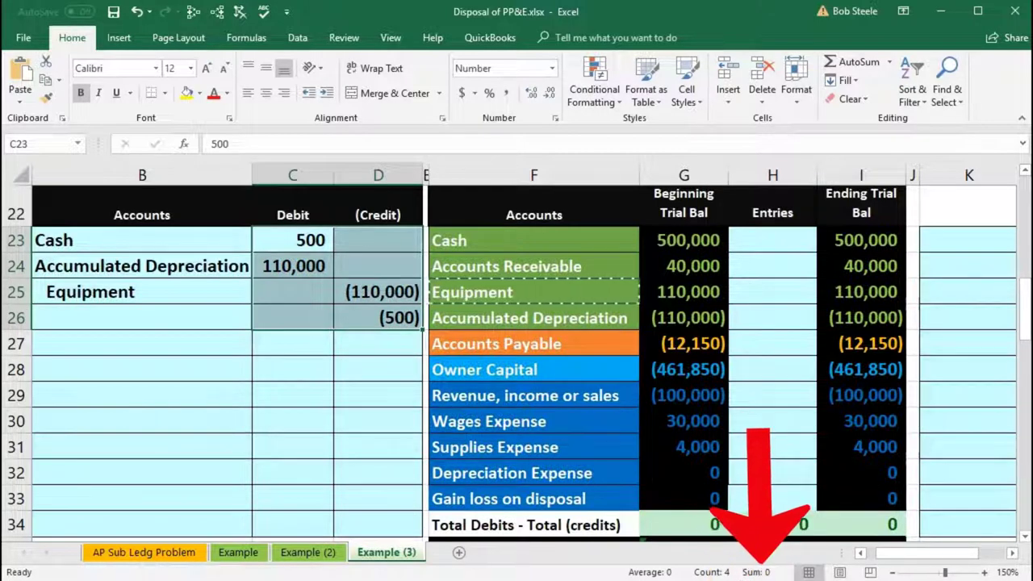
left_click(362, 319)
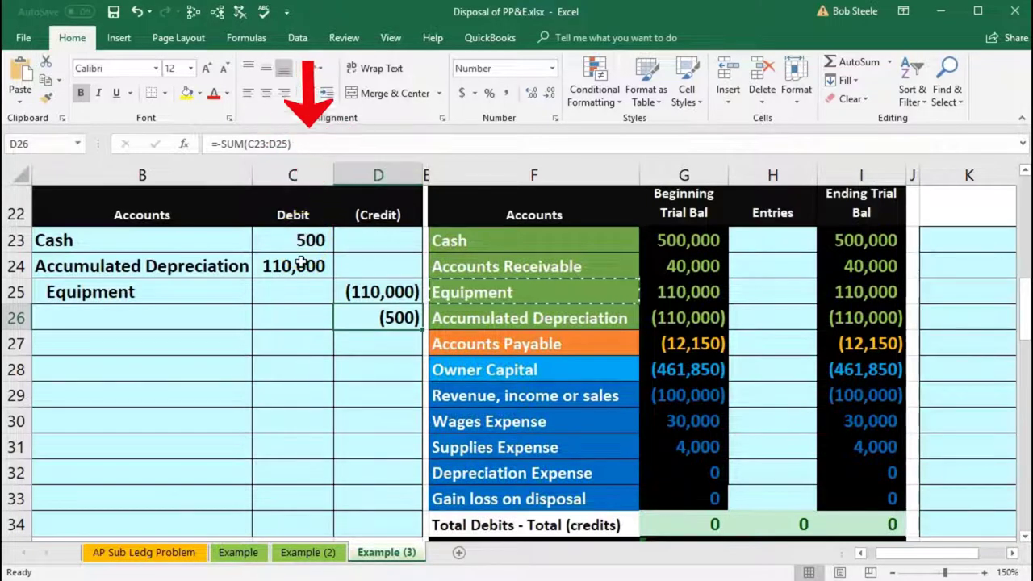
left_click_drag(300, 262, 347, 290)
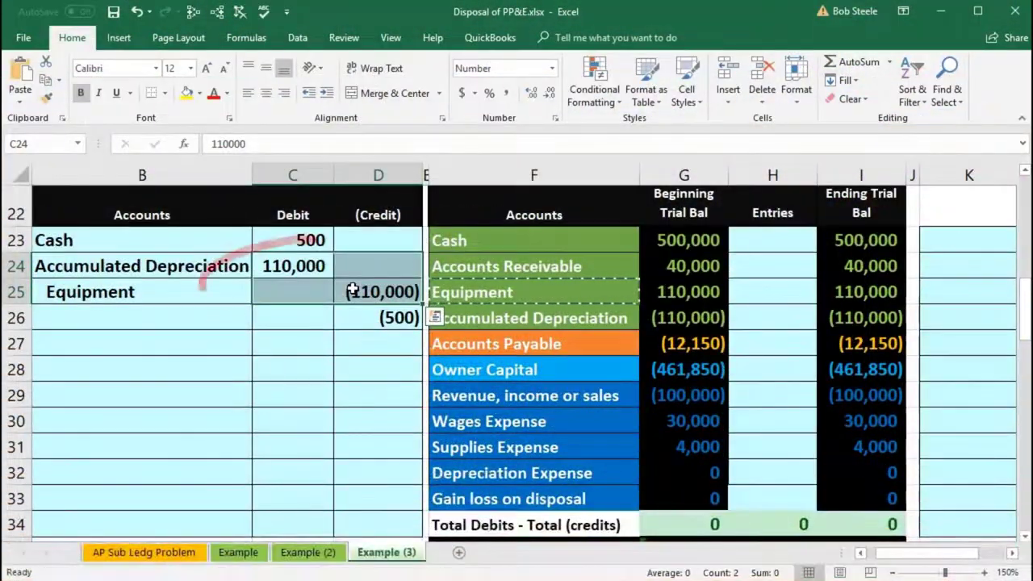
left_click(367, 318)
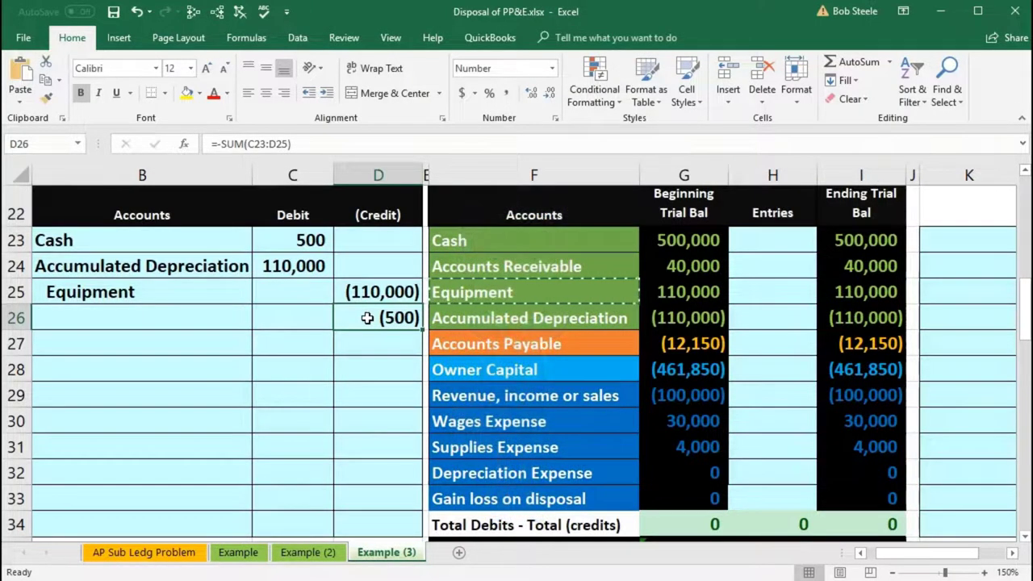
Step: Examine the revenue row and the wages, supplies and depreciation expense rows in the trial balance
left_click(507, 397)
left_click_drag(507, 397, 653, 397)
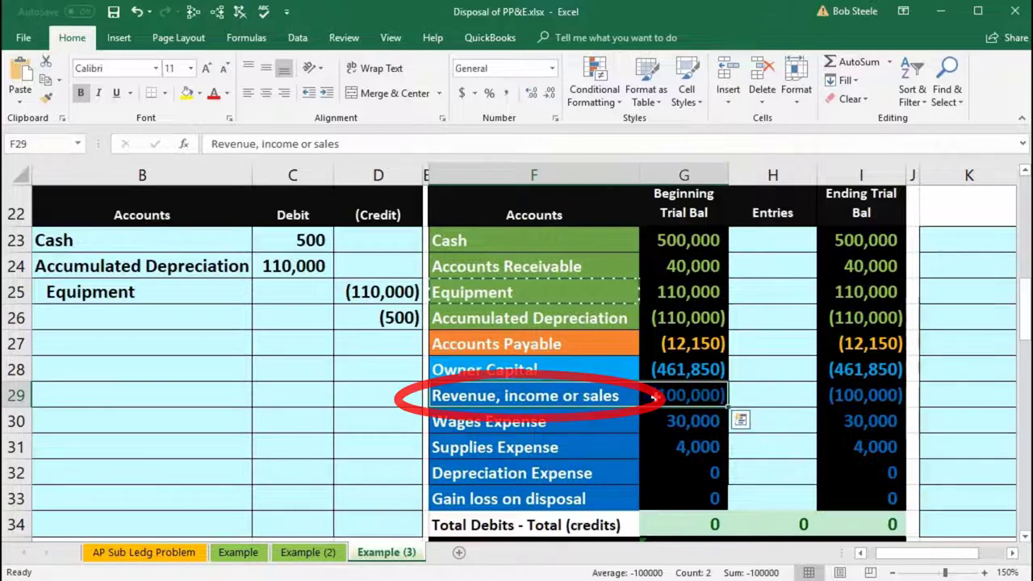
mouse_move(589, 422)
left_mouse_down()
mouse_move(645, 422)
mouse_move(658, 465)
left_mouse_up()
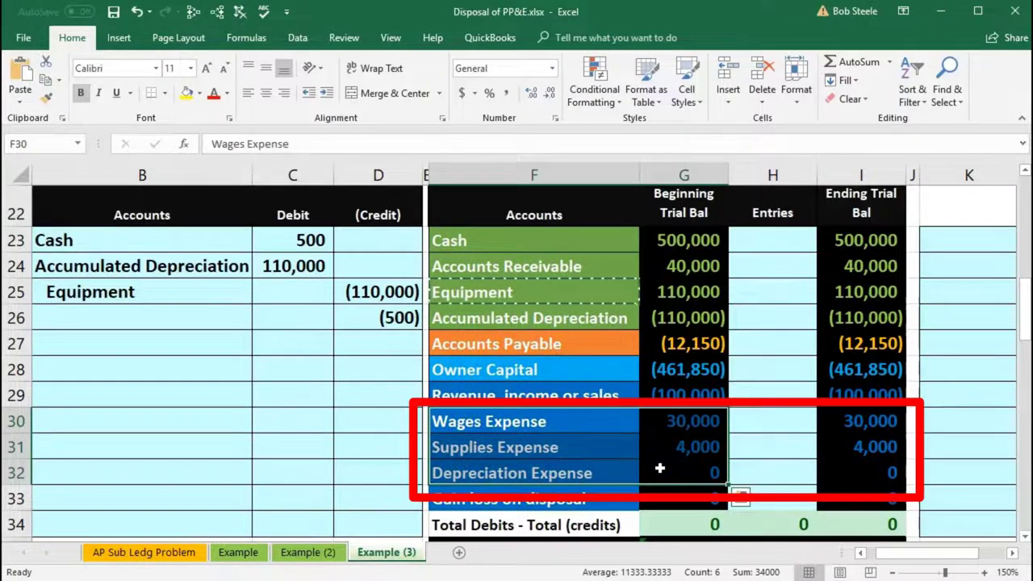
Step: Copy the Gain loss on disposal account name from the trial balance into journal cell B26 as values only, and indent it as a credit line
left_click(534, 504)
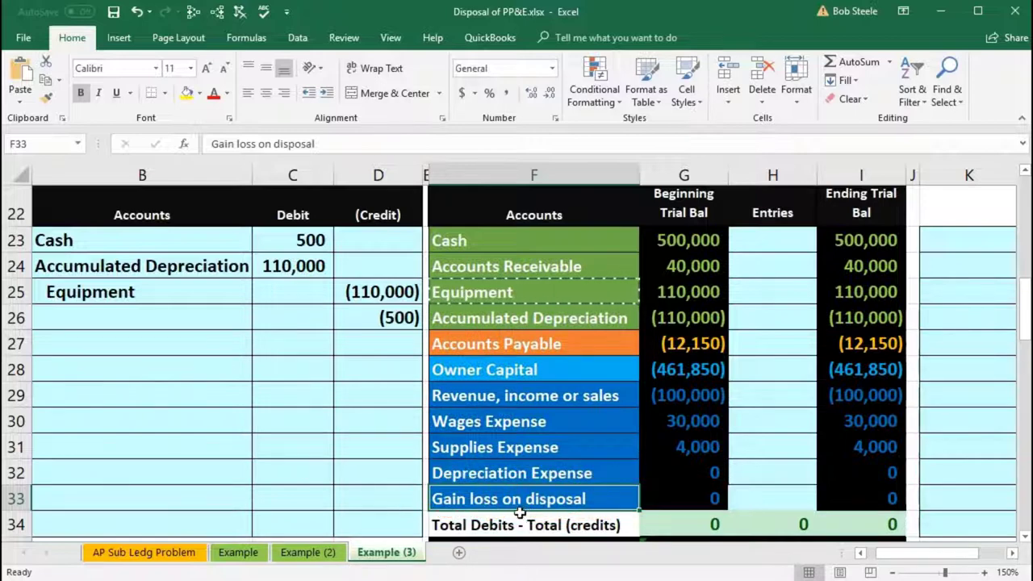
right_click(514, 501)
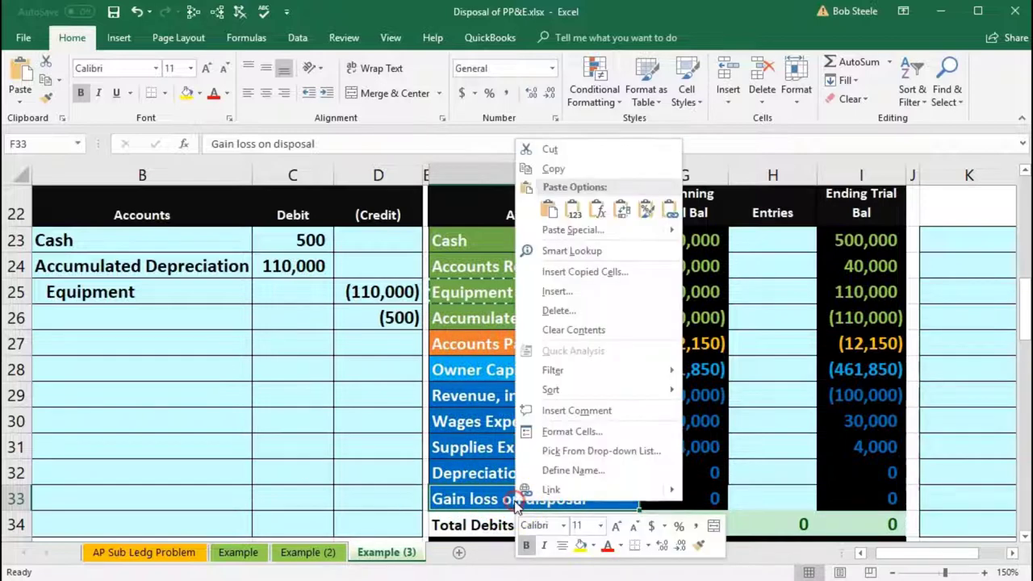
left_click(538, 168)
left_click(139, 314)
right_click(138, 313)
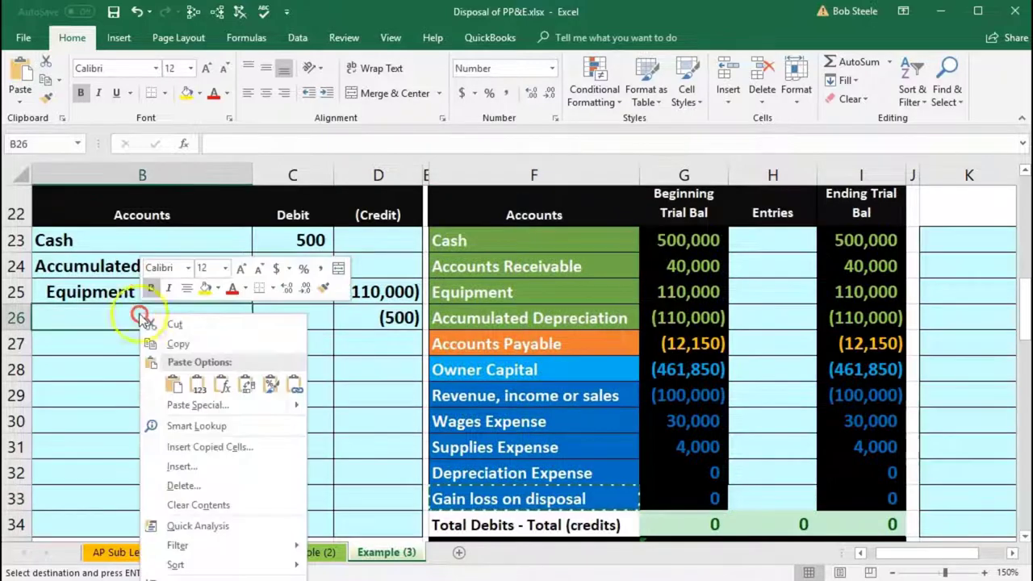
left_click(197, 384)
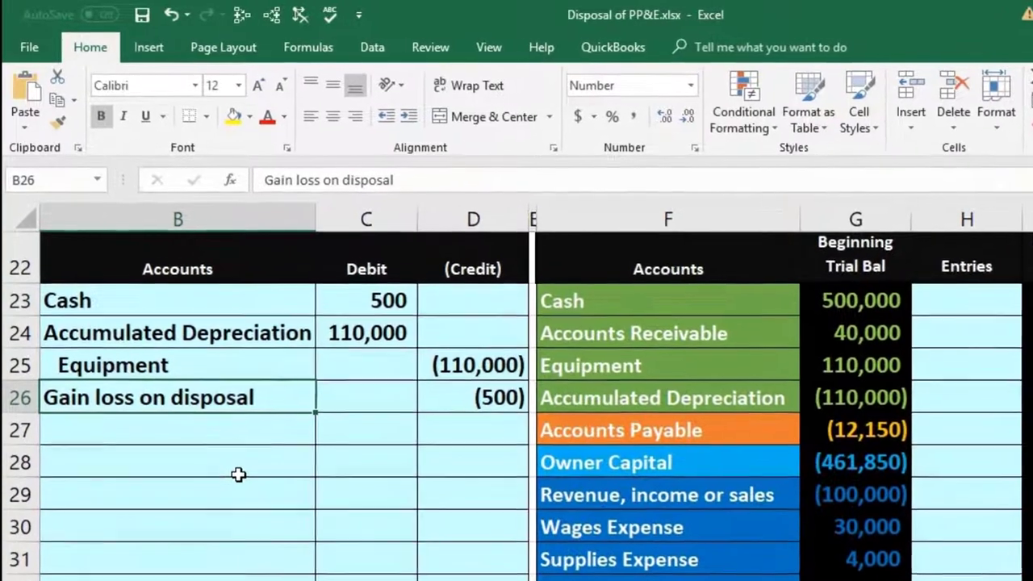
left_click(160, 319)
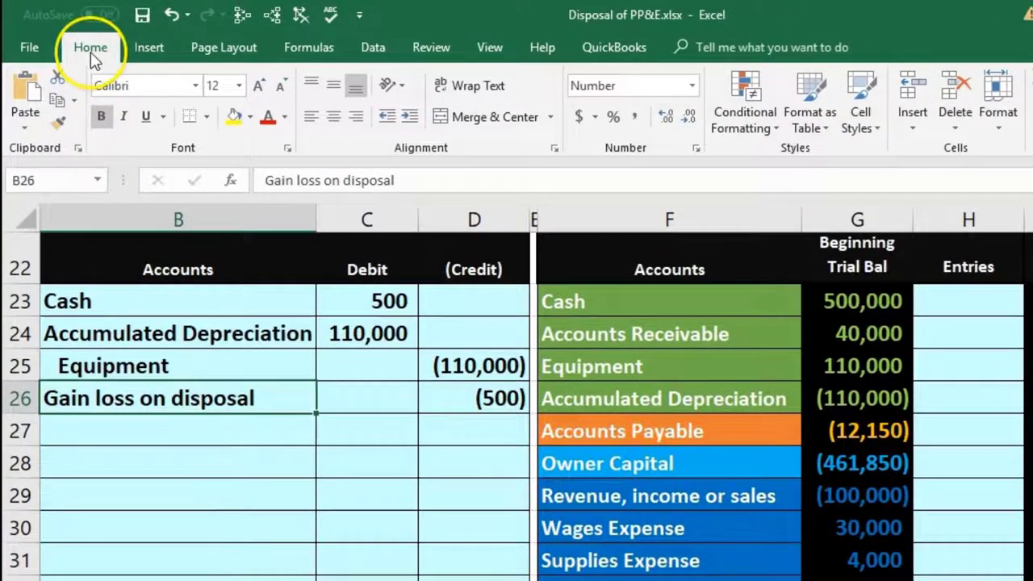
left_click(409, 117)
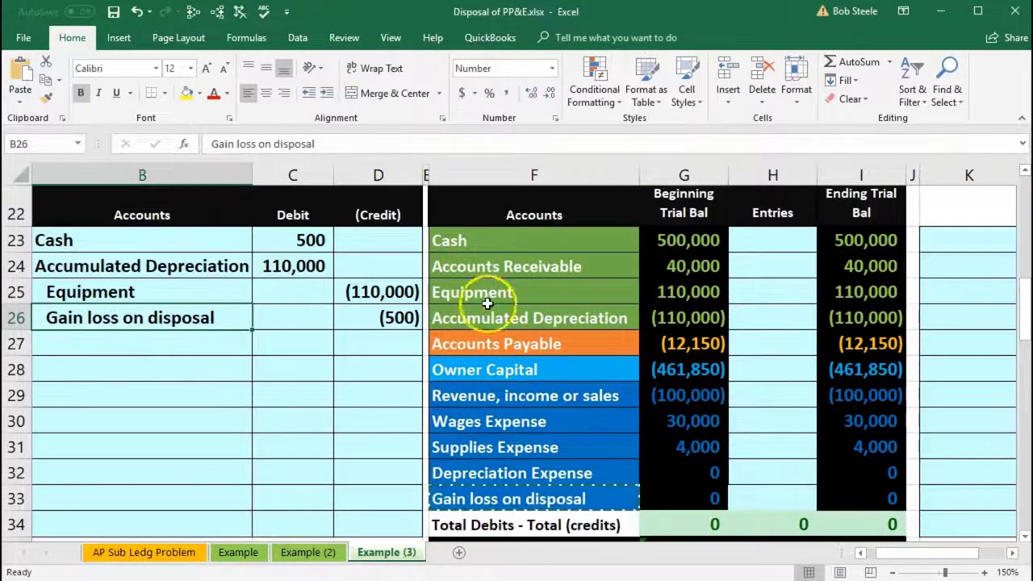
Step: Post the Cash debit to the trial balance by entering =C23 in Entries cell H23
left_click(487, 304)
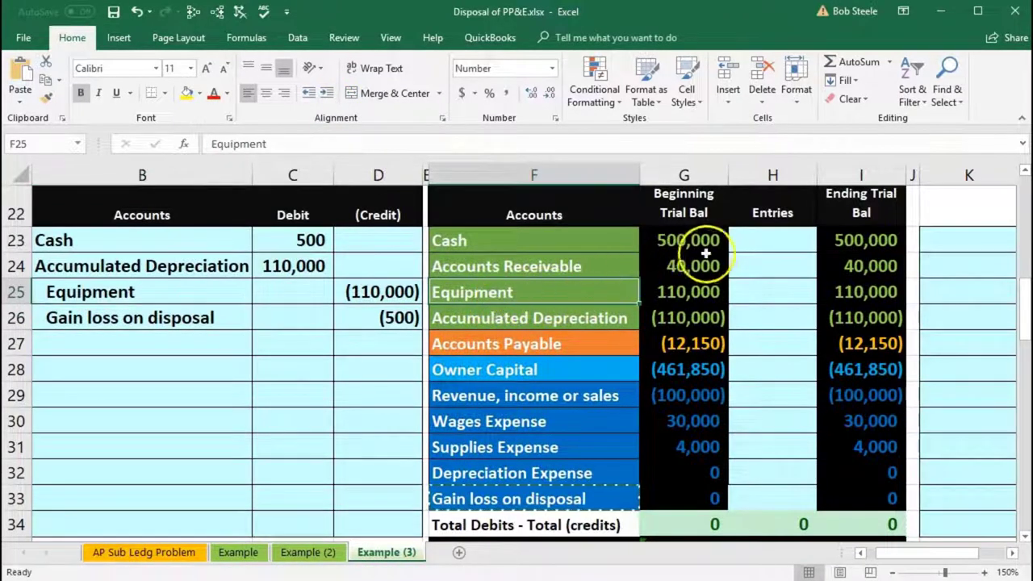
left_click(769, 239)
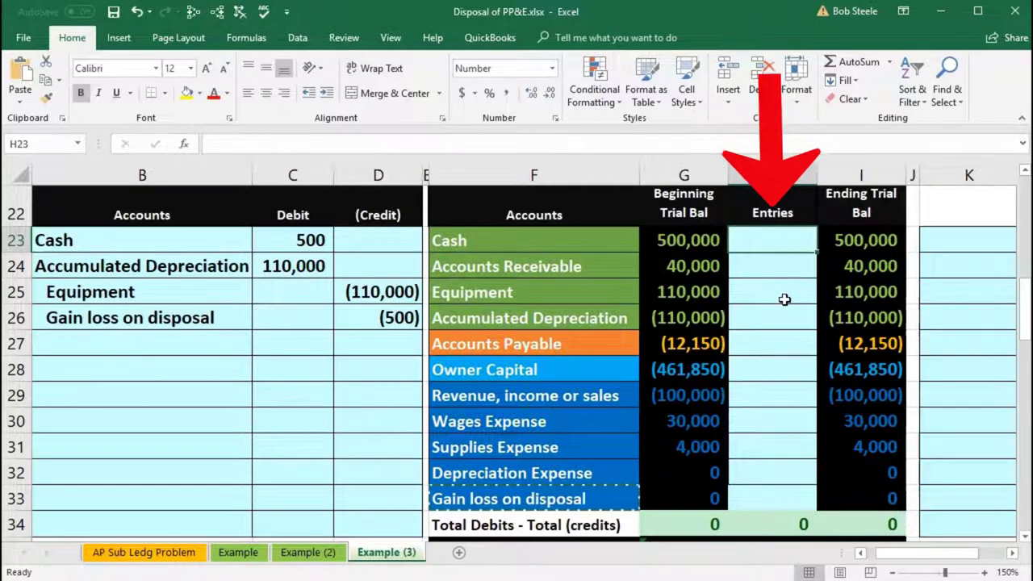
type("=")
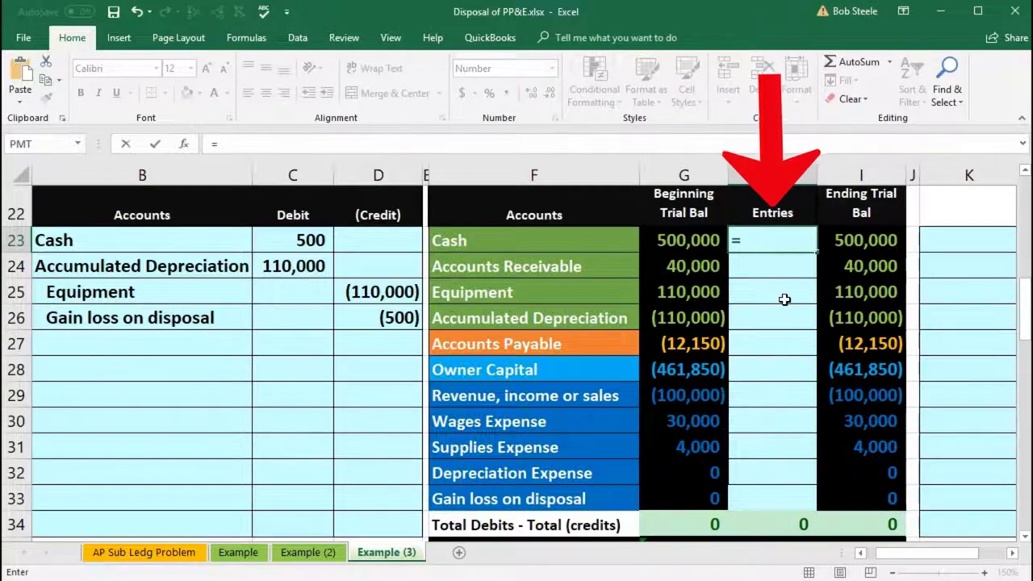
left_click(311, 239)
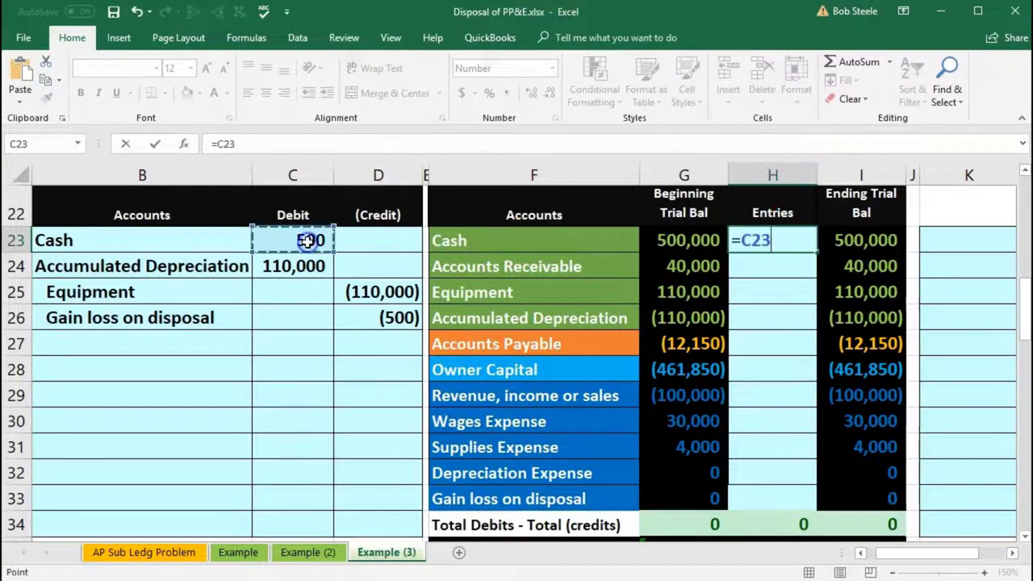
key("Return")
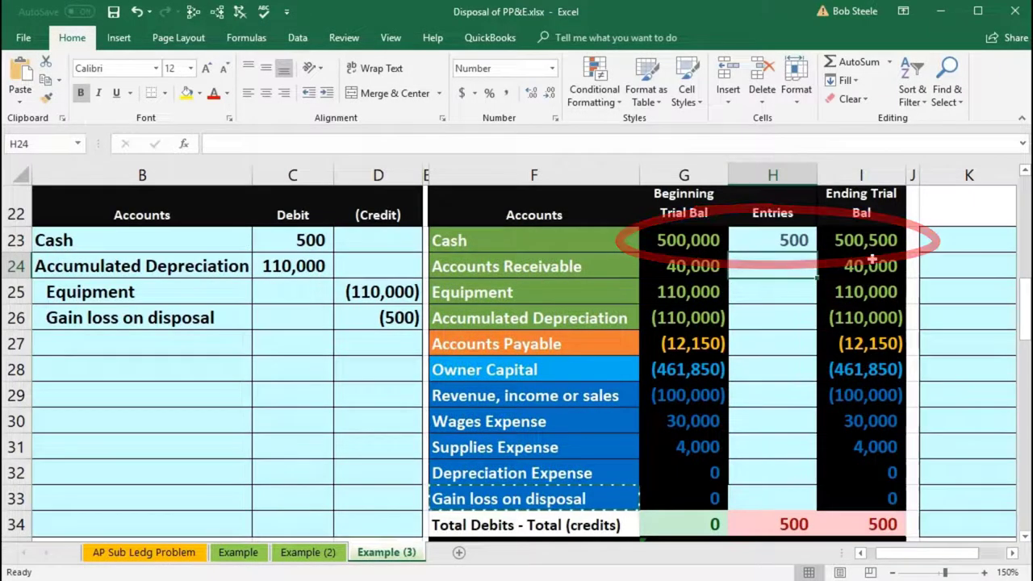
Step: Post the Accumulated Depreciation debit to the trial balance by entering =C24 in Entries cell H26
left_click(314, 268)
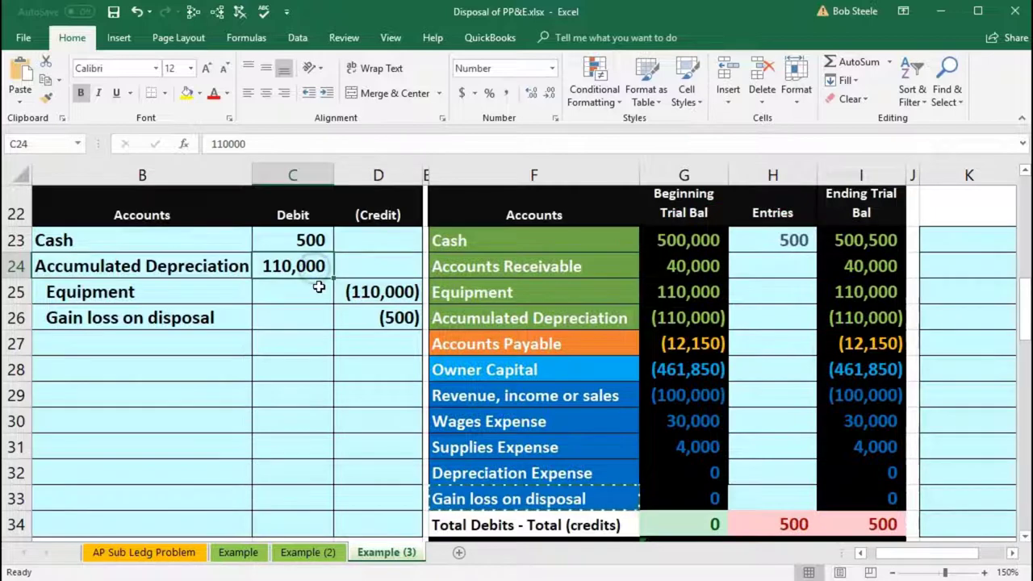
left_click(449, 328)
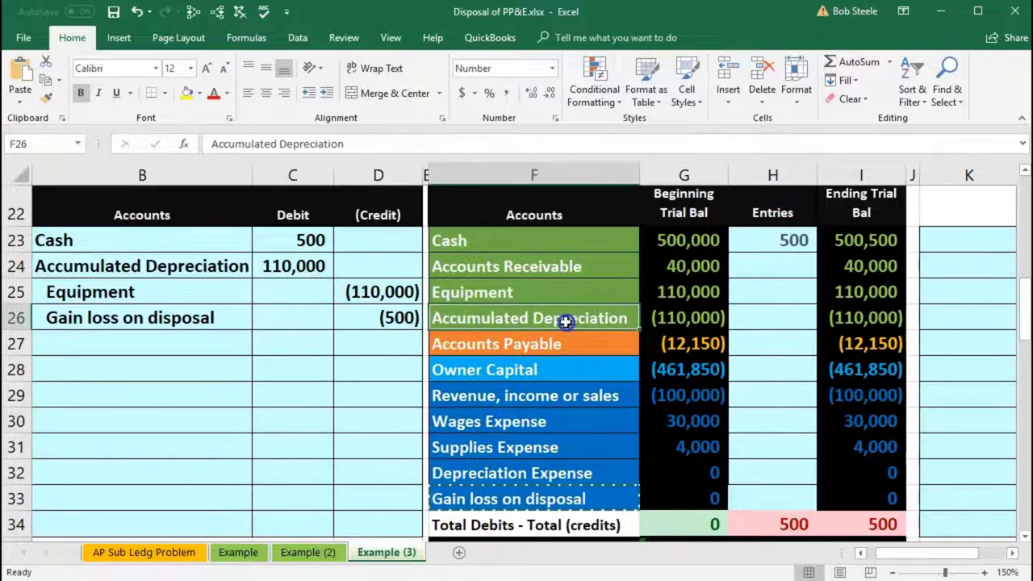
left_click(776, 323)
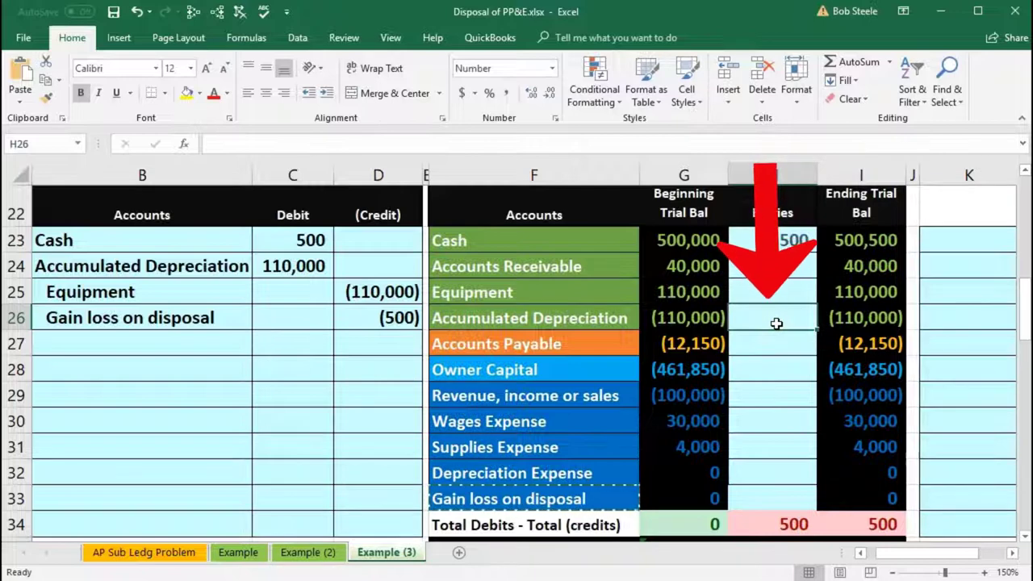
type("=")
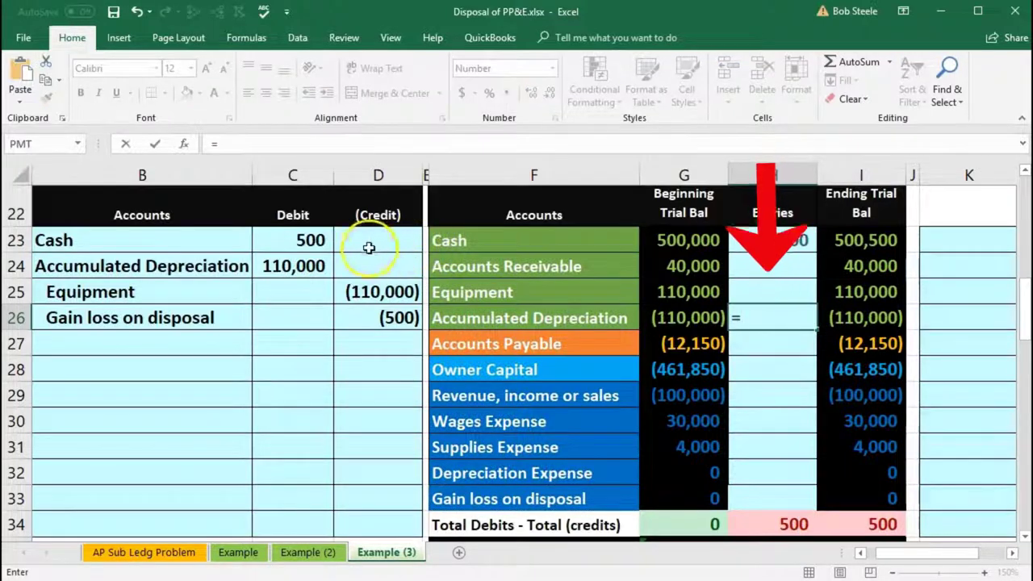
left_click(310, 264)
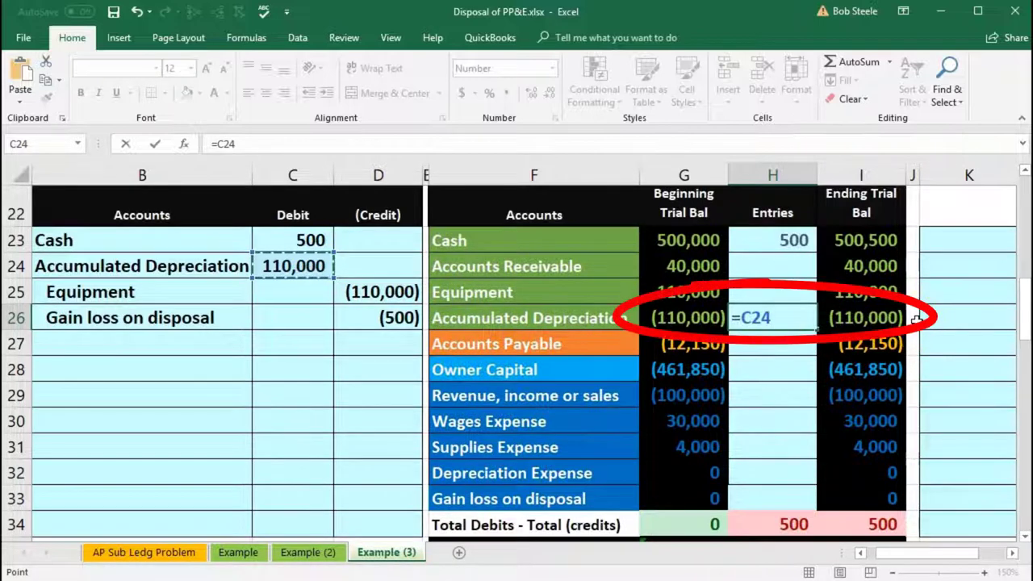
key("Return")
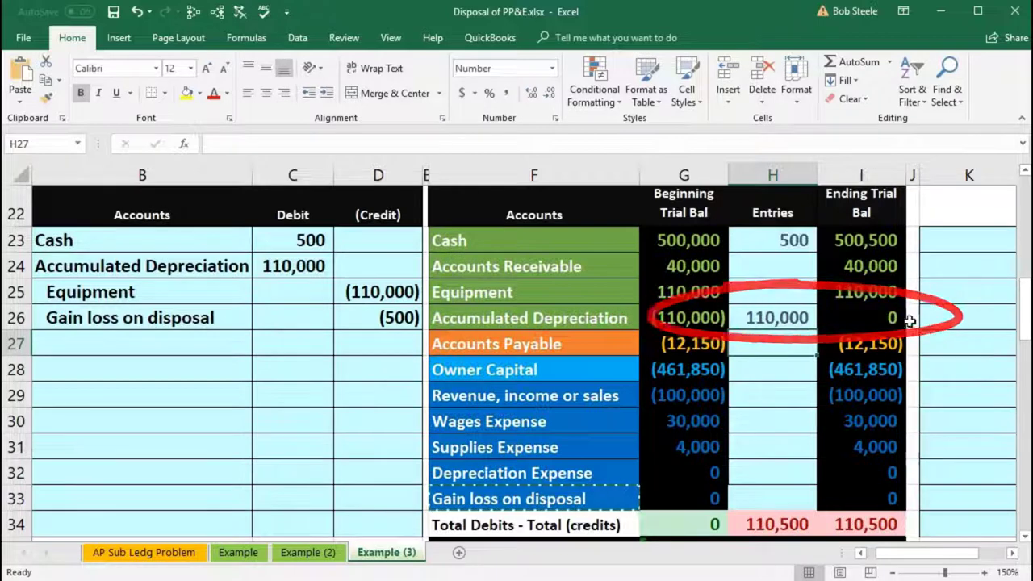
Step: Post the Equipment credit to the trial balance by entering =D25 in Entries cell H25, and check the ending balance in I25
left_click(773, 289)
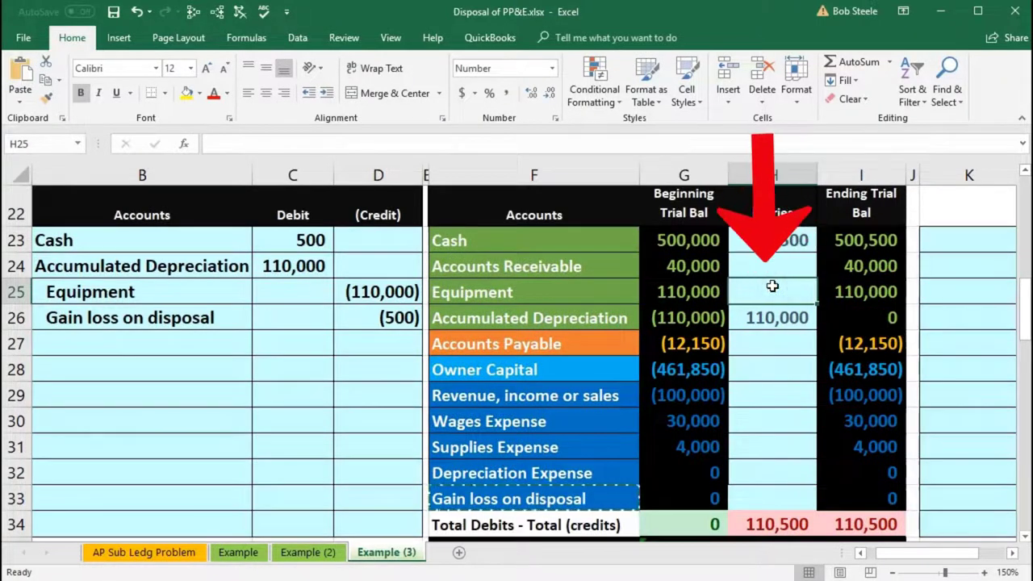
left_click_drag(203, 293, 363, 292)
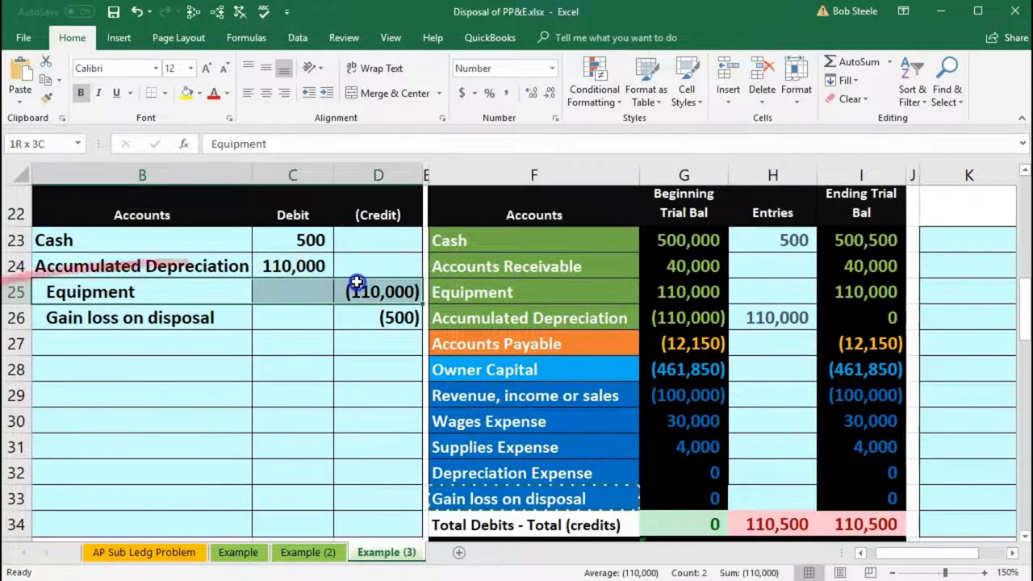
left_click_drag(456, 292, 658, 290)
left_click(765, 285)
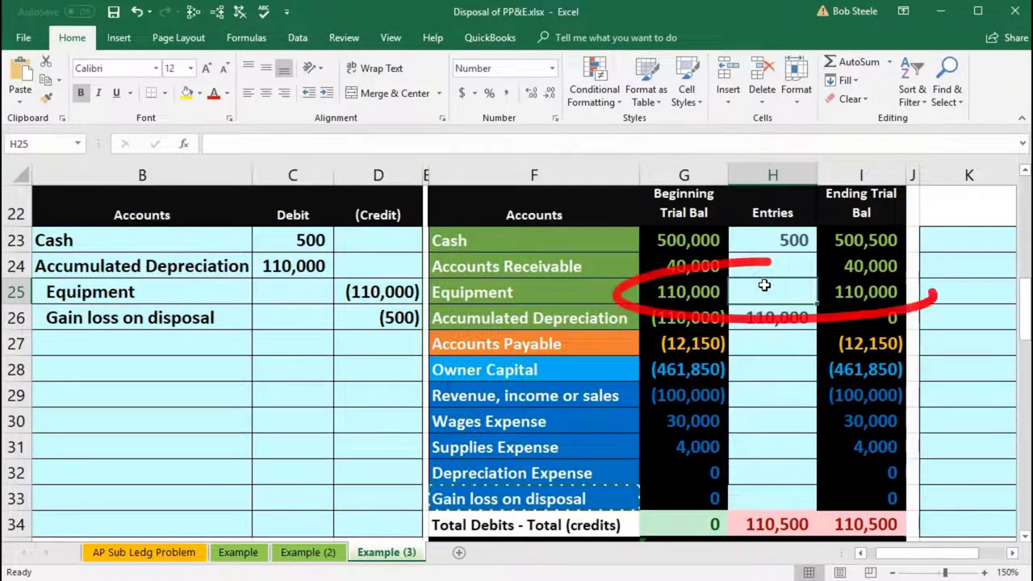
type("=")
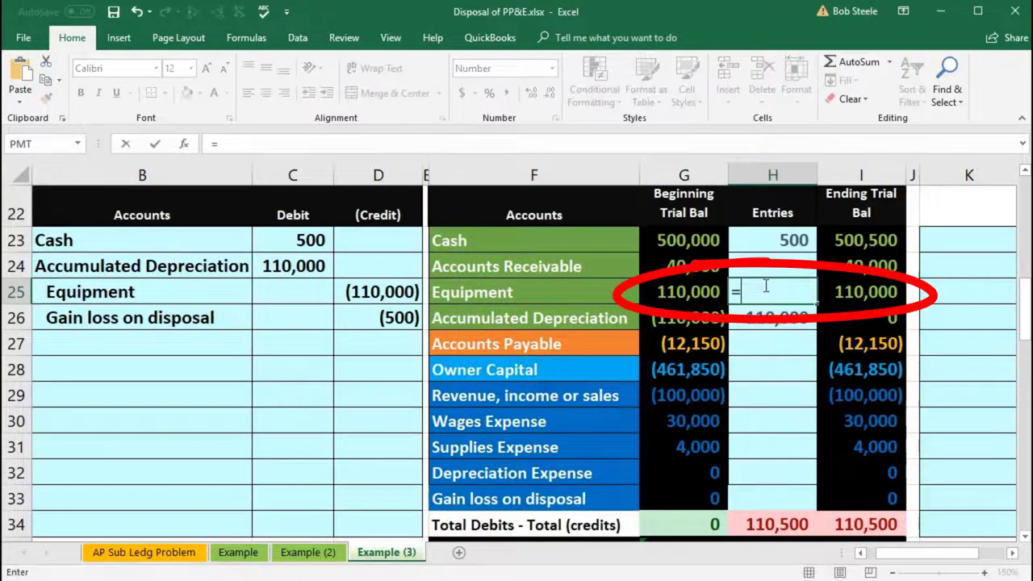
left_click(355, 294)
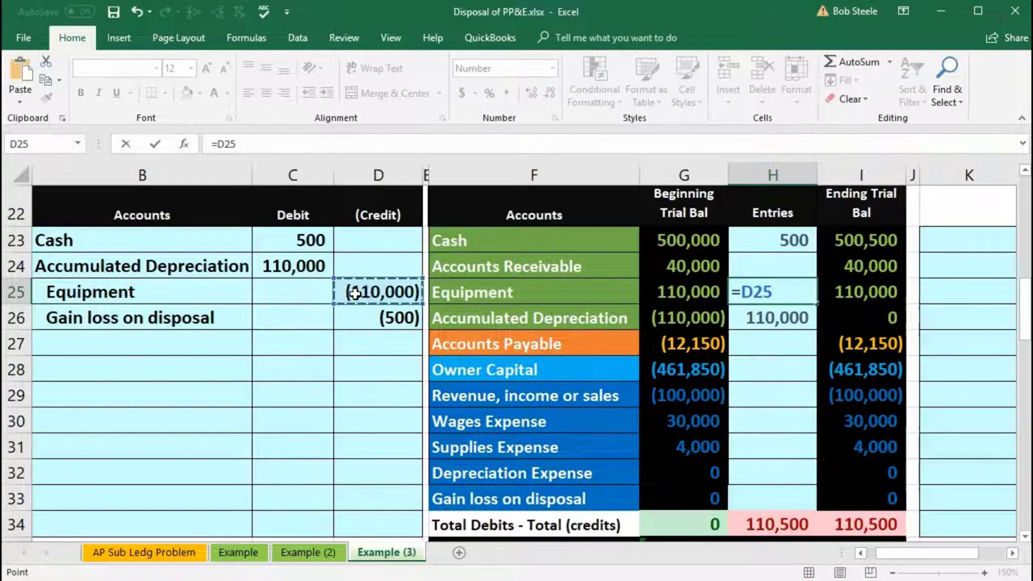
key("Return")
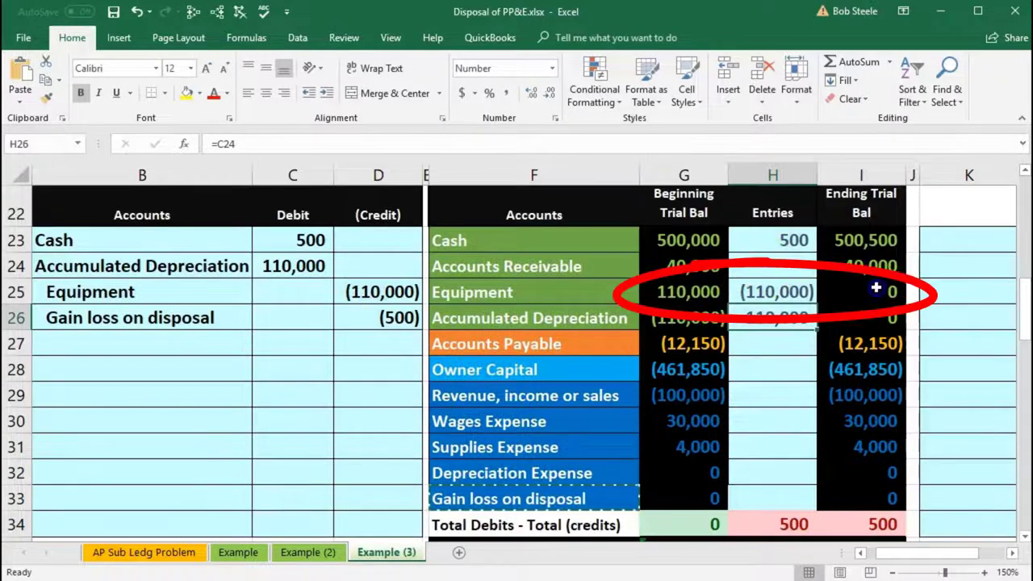
left_click(875, 288)
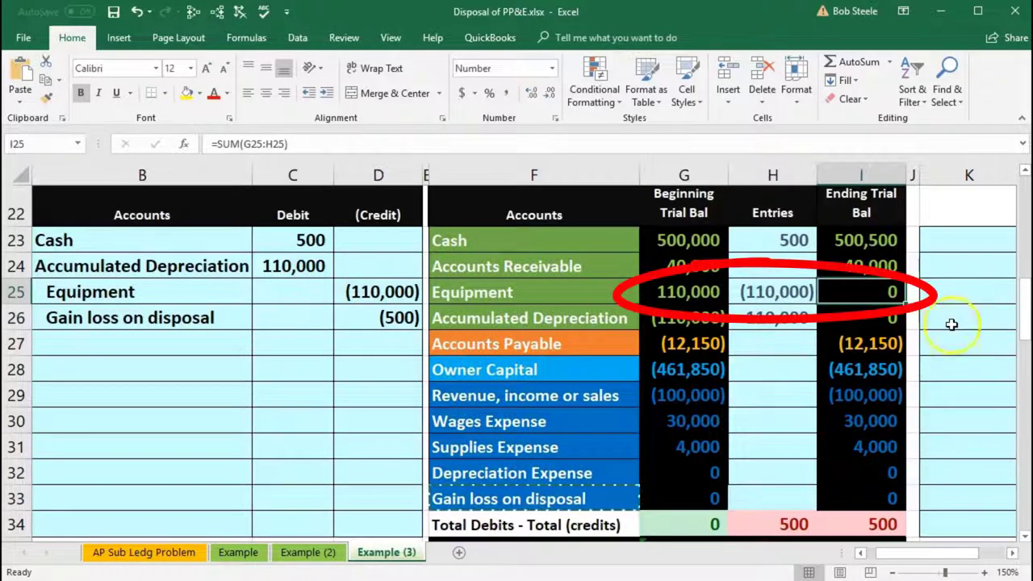
Step: Post the Gain loss on disposal credit by entering =D26 in Entries cell H33, and check the ending trial balance total
left_click_drag(231, 316, 379, 314)
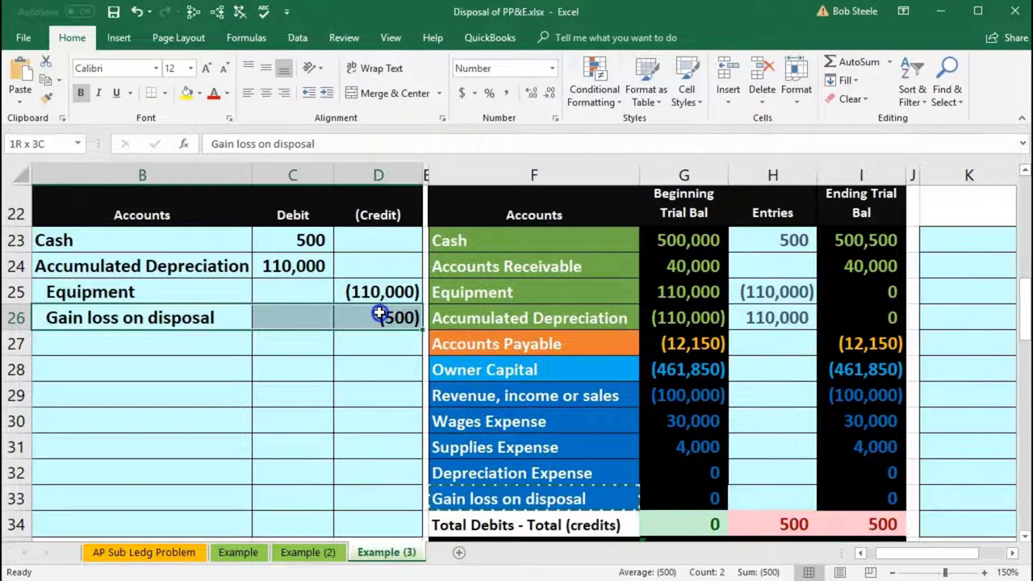
left_click(746, 496)
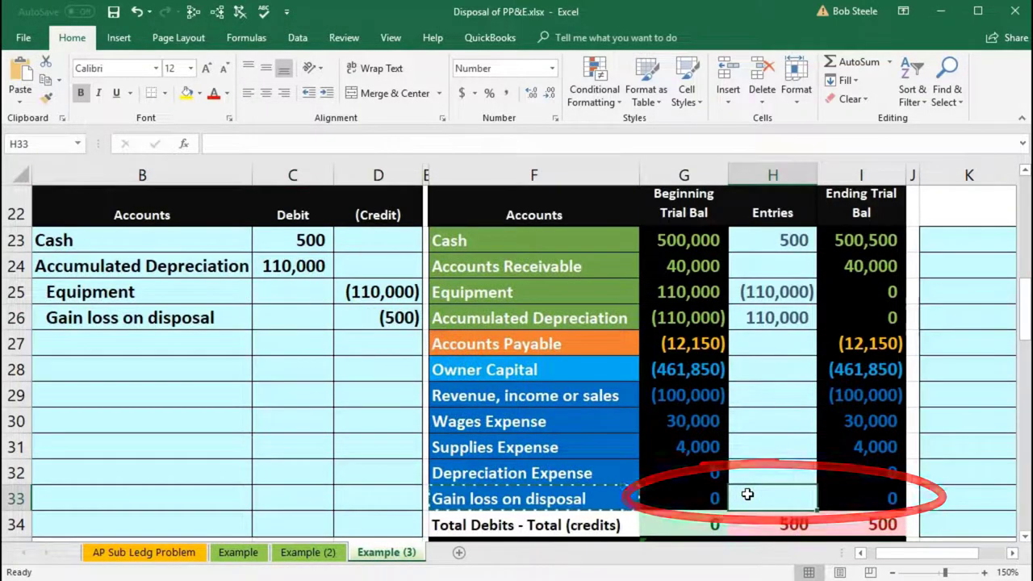
type("=")
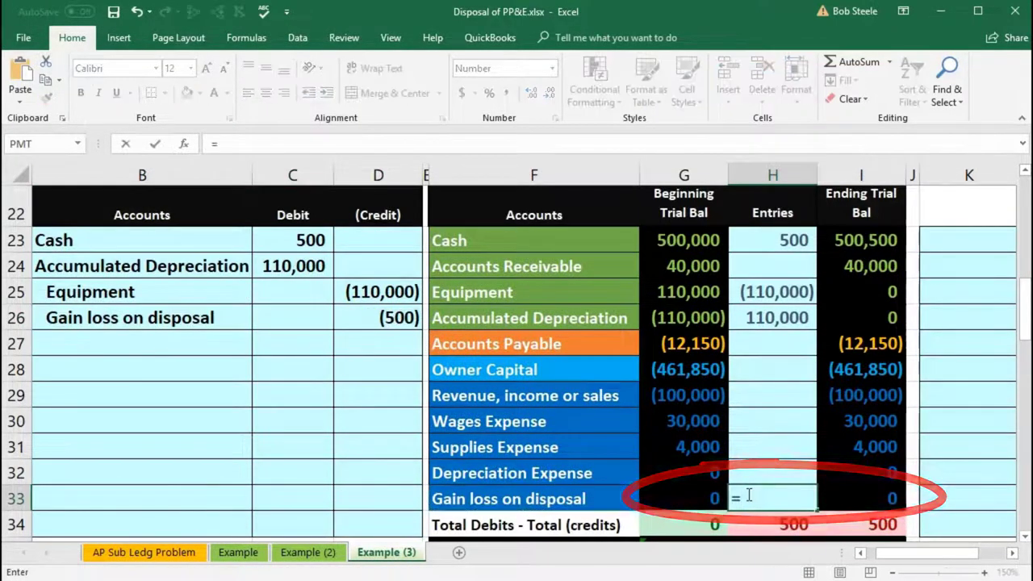
left_click(396, 318)
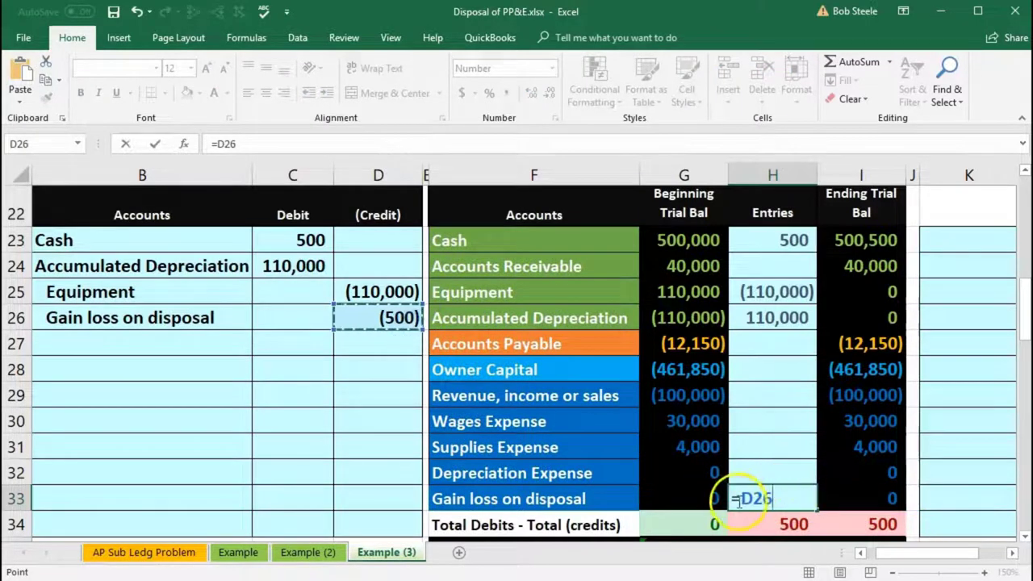
key("Return")
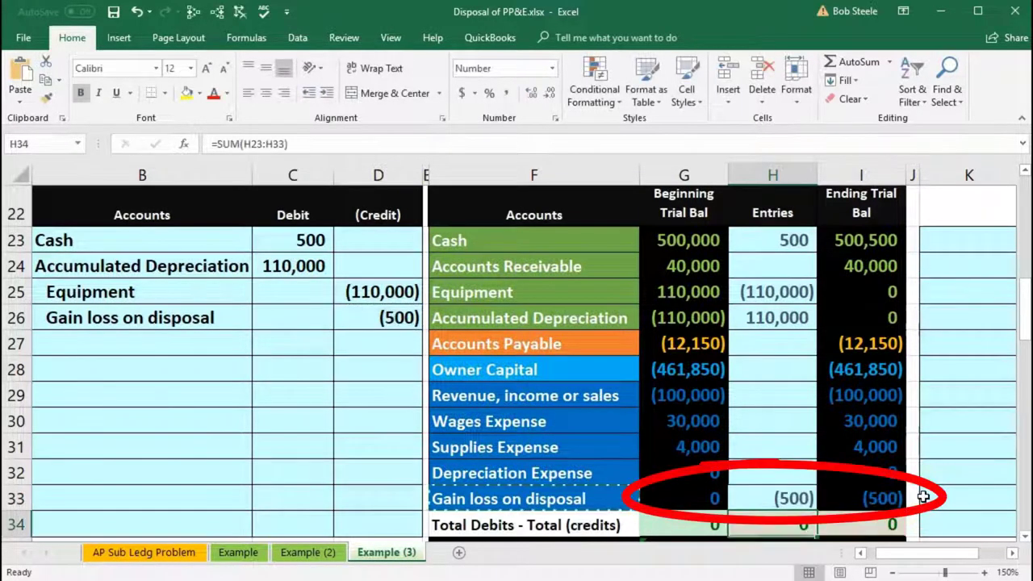
double_click(891, 523)
key("Return")
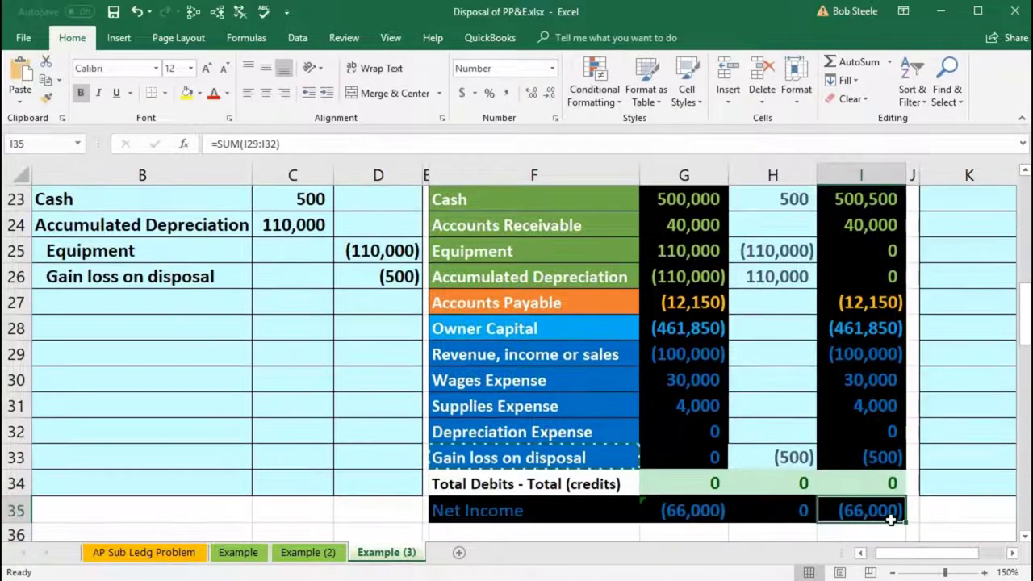
Step: Extend the Net Income sums in G35:I35 through row 33 to include Gain loss on disposal, using =SUM(G29:G33) in G35
left_click(698, 512)
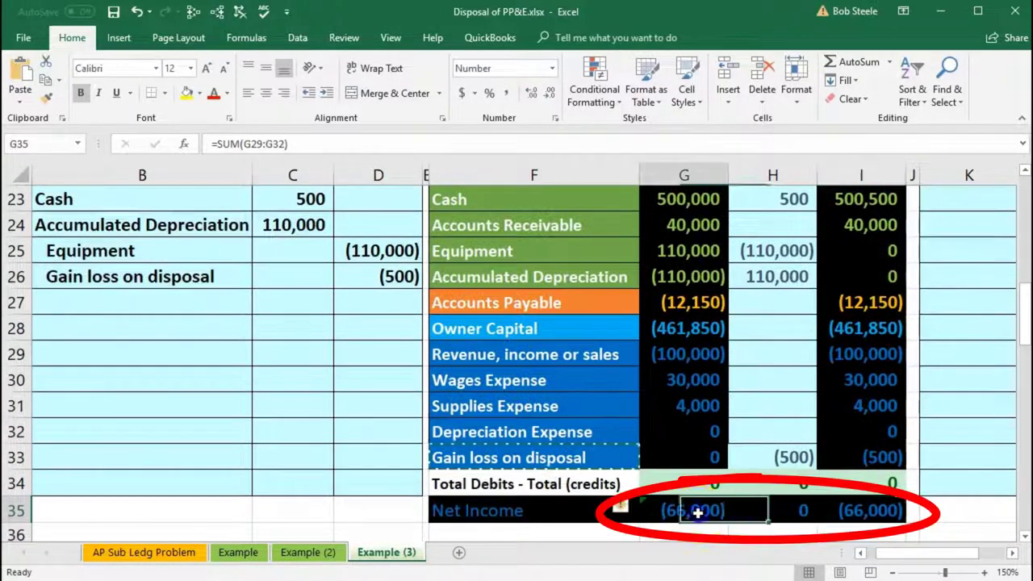
double_click(695, 511)
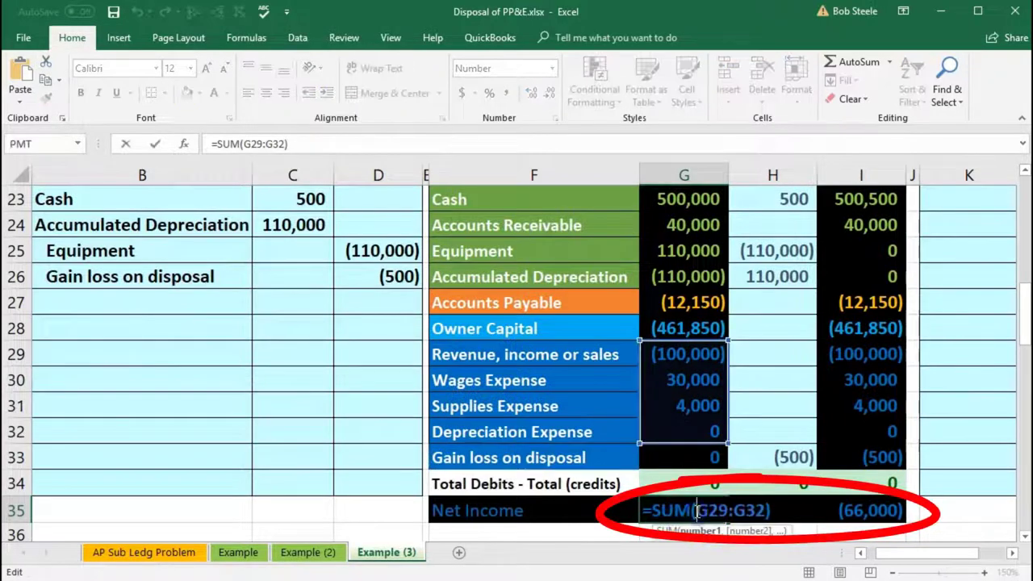
key("Return")
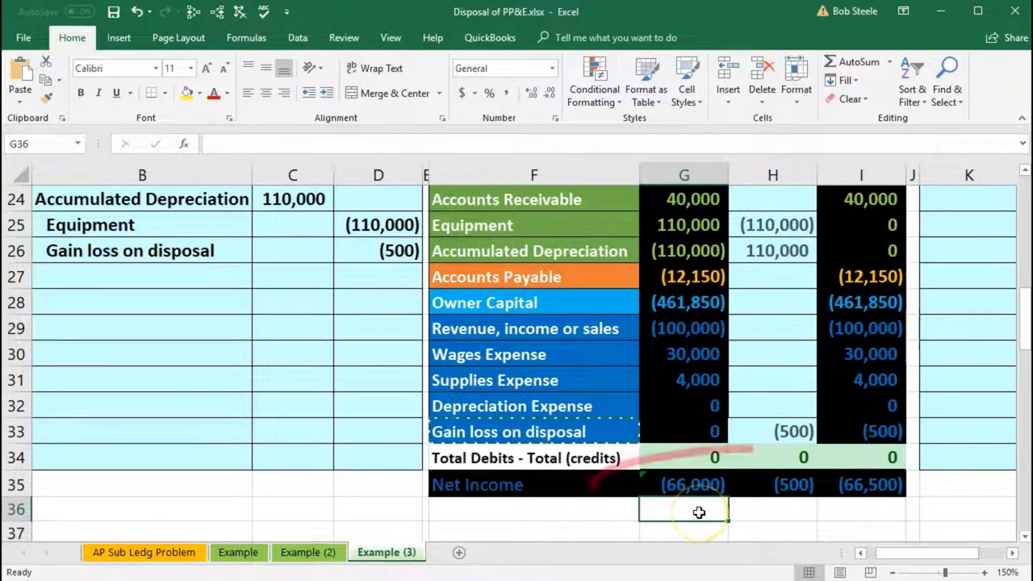
Step: Check the Net Income formulas in G35, H35 and I35 against the ending revenue, expense and disposal gain balances in I29:I33
double_click(708, 488)
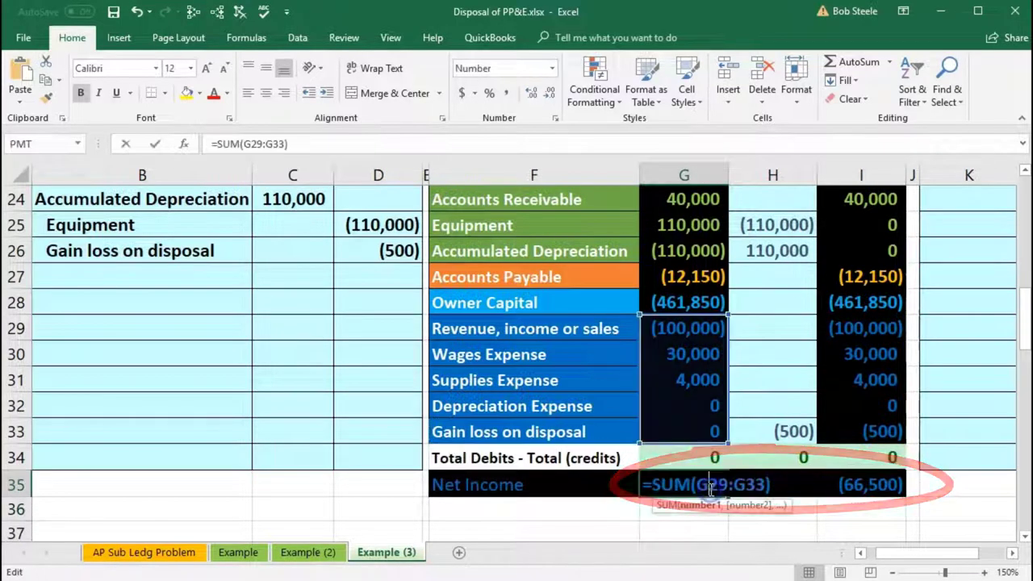
key("Return")
double_click(779, 484)
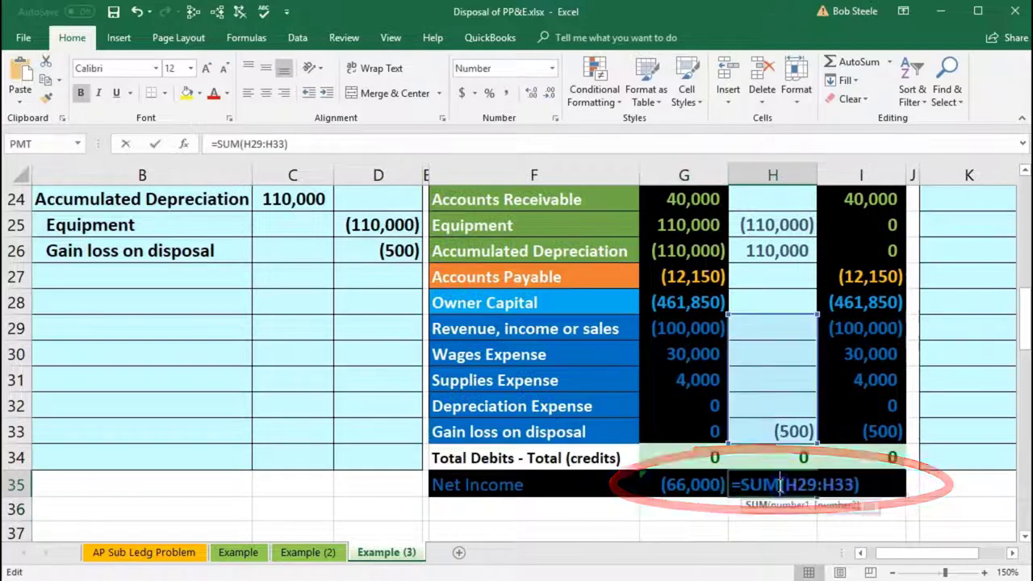
key("Return")
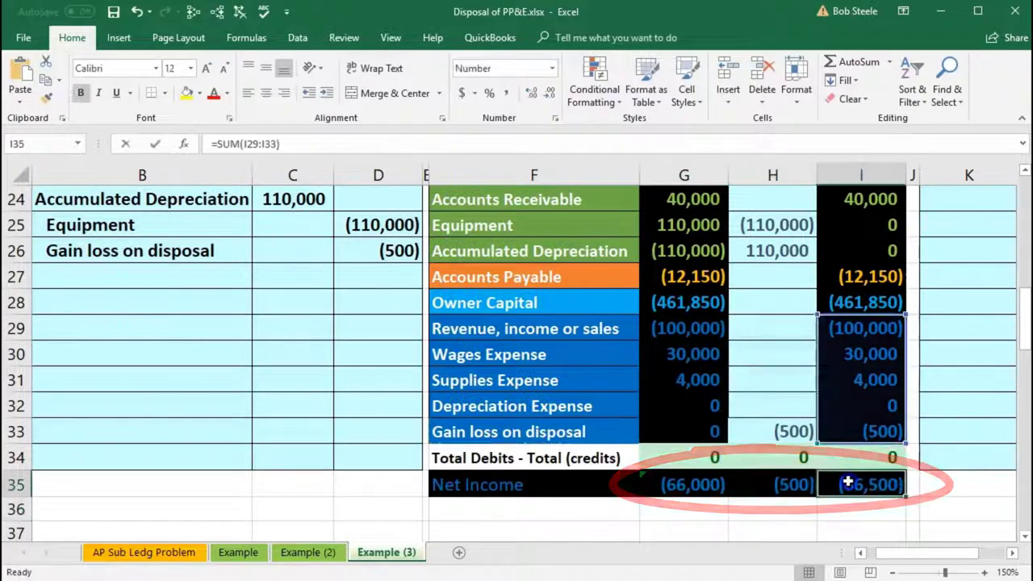
double_click(852, 484)
key("Return")
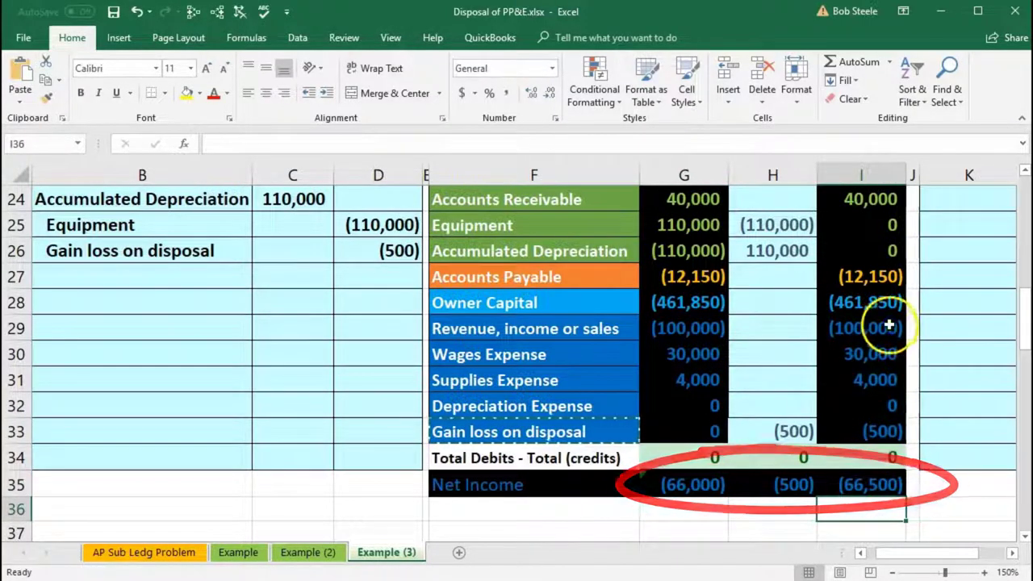
mouse_move(882, 326)
left_mouse_down()
mouse_move(858, 401)
mouse_move(891, 429)
left_mouse_up()
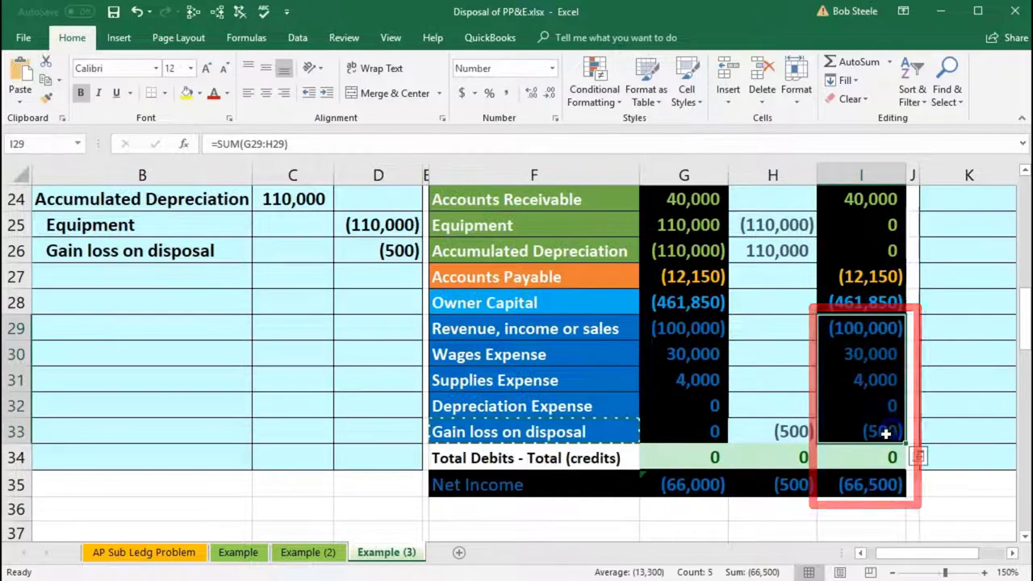
left_click(876, 430)
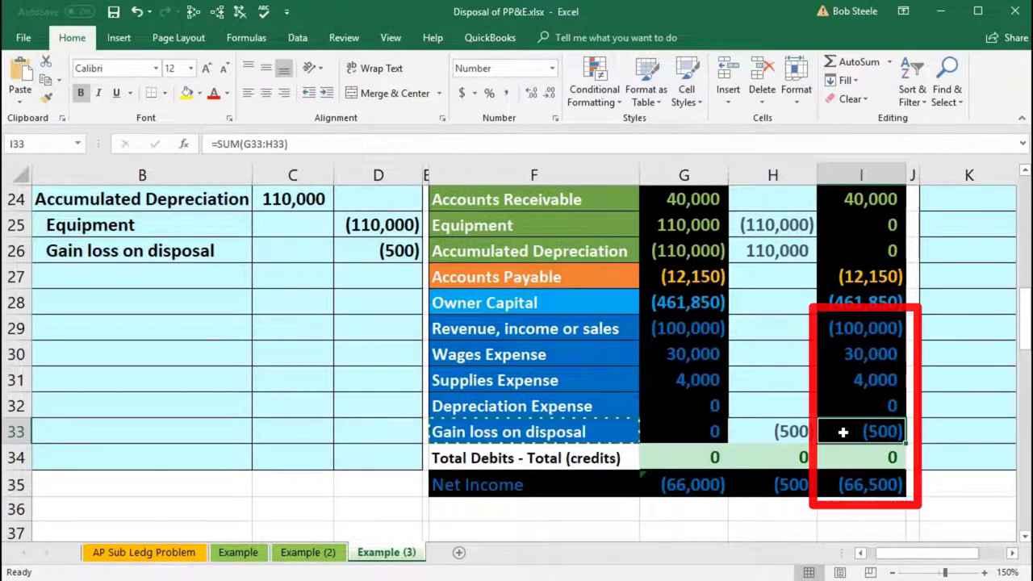
Step: In the next problem's depreciation calculation, enter a Cost of 110000 in P42 and a Useful life of 5 in P43
left_click(280, 484)
scroll(281, 485, "down", 5)
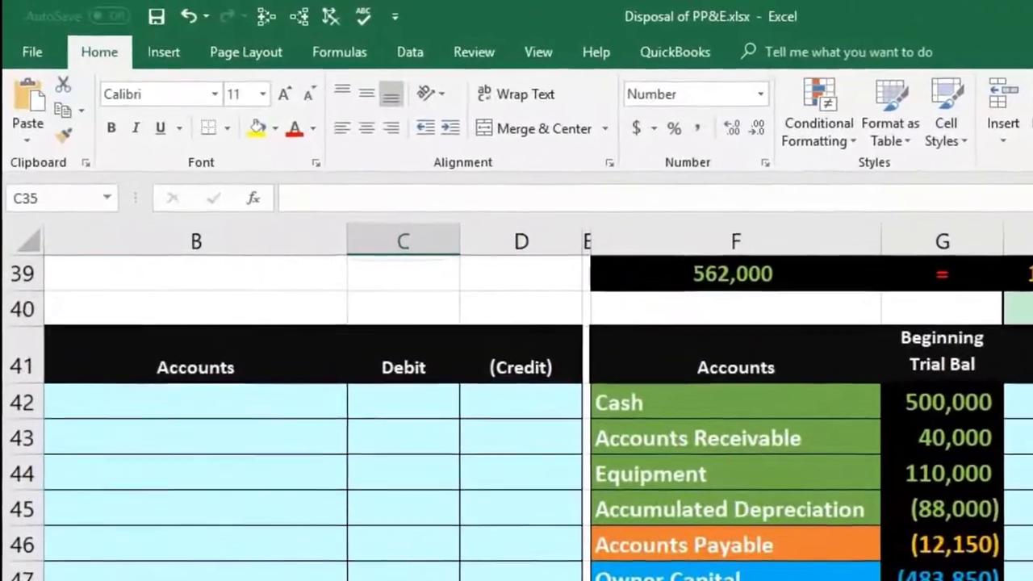
scroll(517, 404, "left", 2)
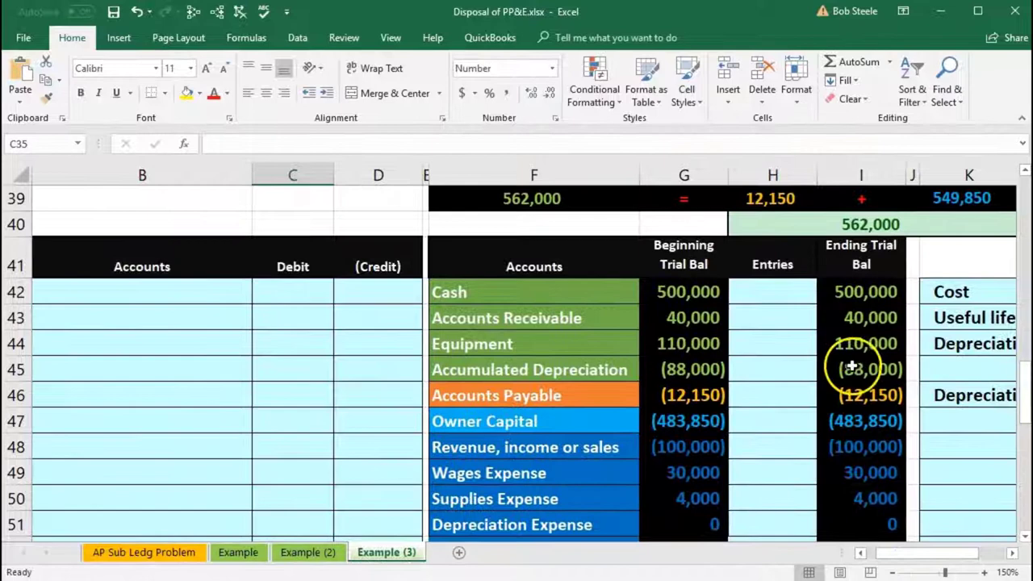
left_click(852, 367)
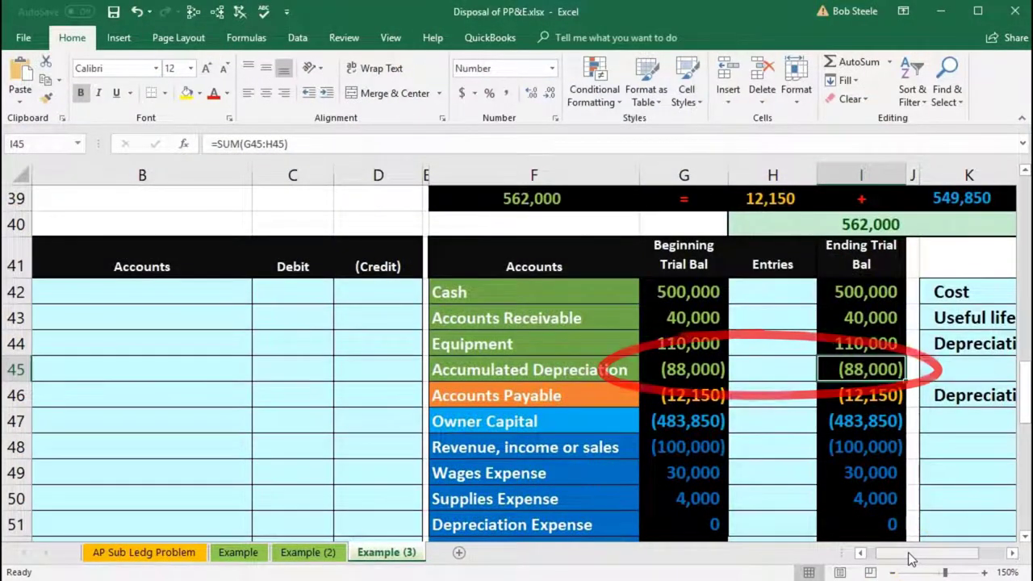
left_click_drag(910, 557, 934, 555)
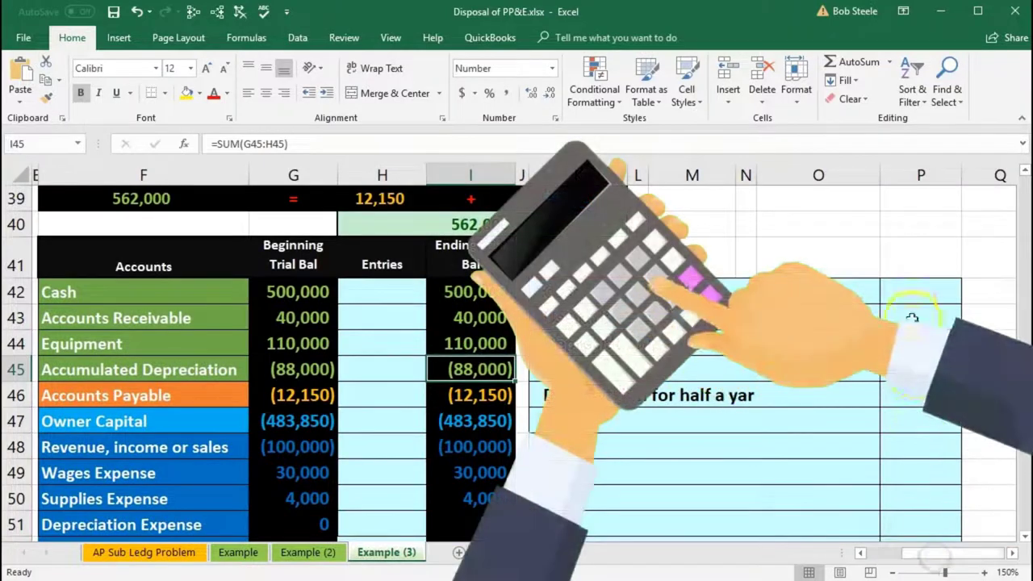
left_click(914, 295)
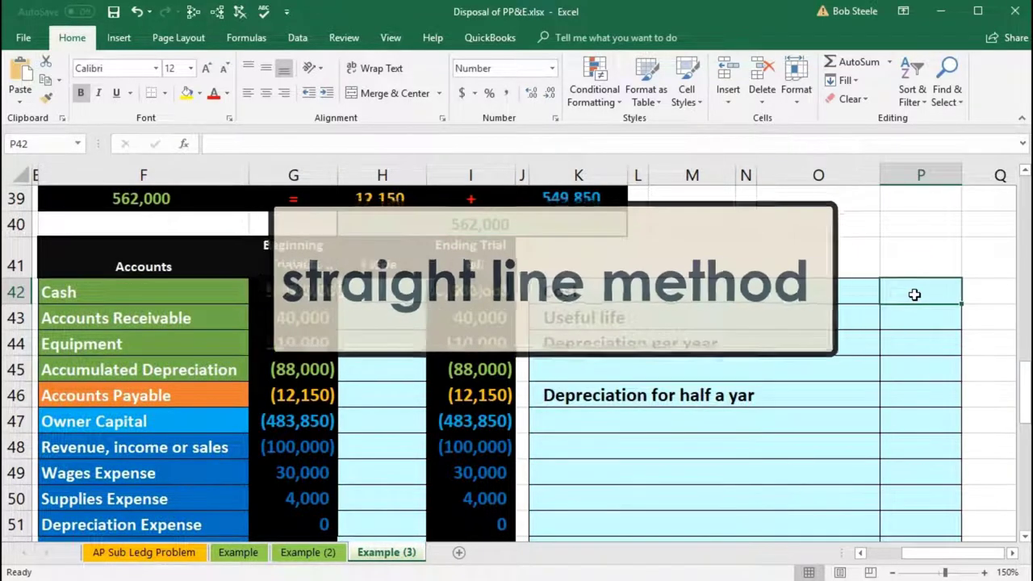
type("110000")
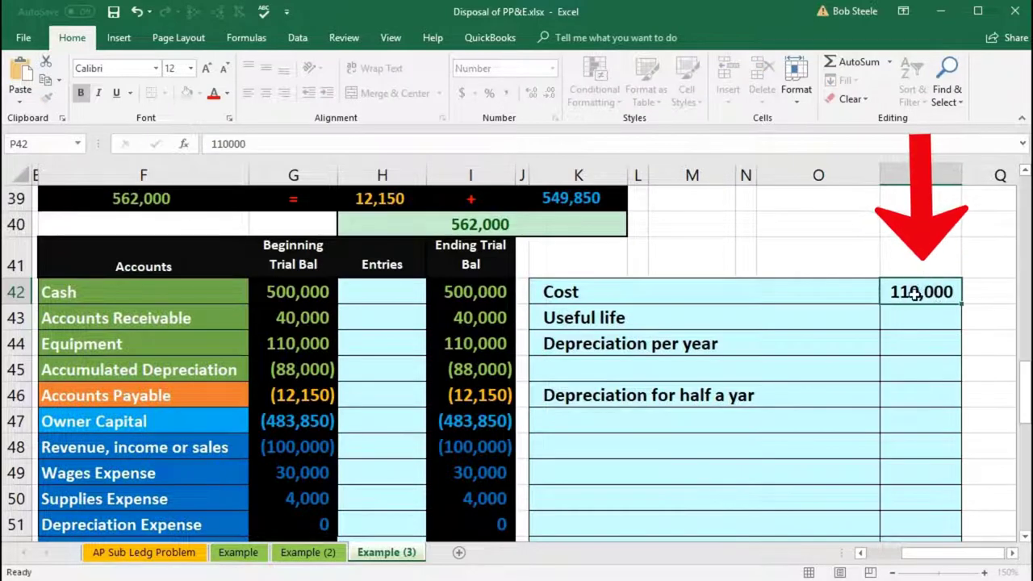
key("Return")
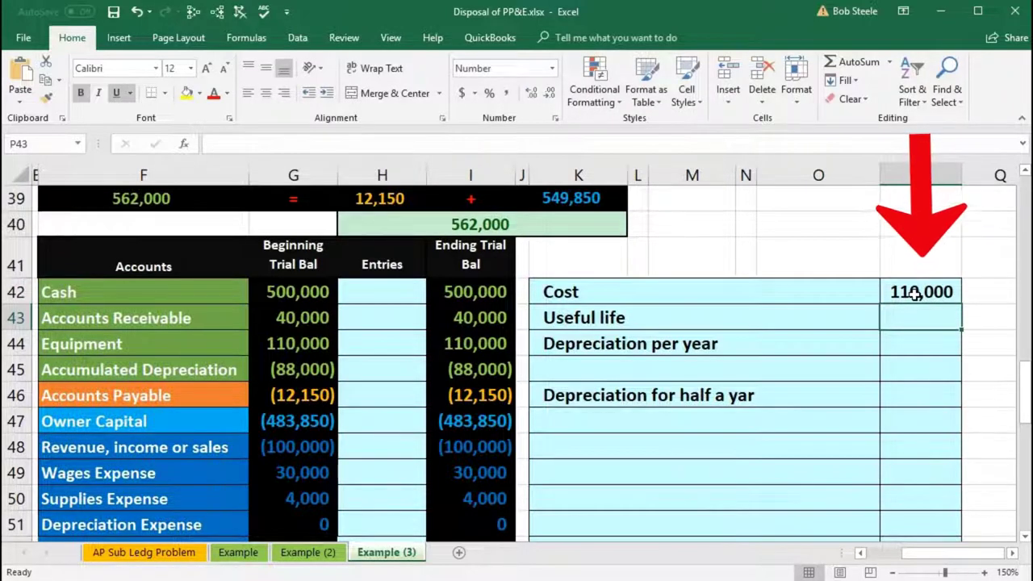
type("5")
key("Return")
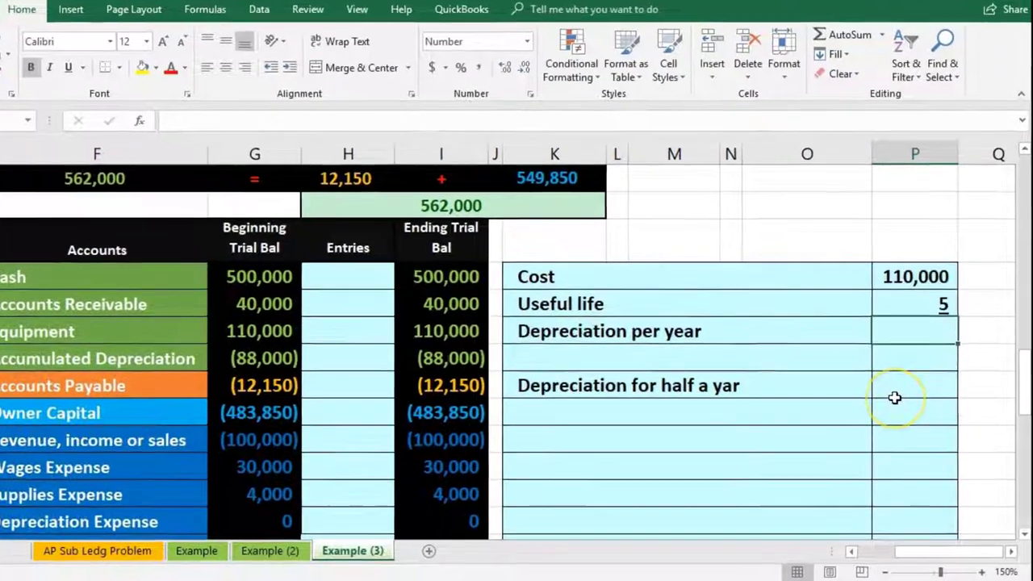
Step: Calculate the straight-line Depreciation per year in P44 with the formula =P42/P43
type("=")
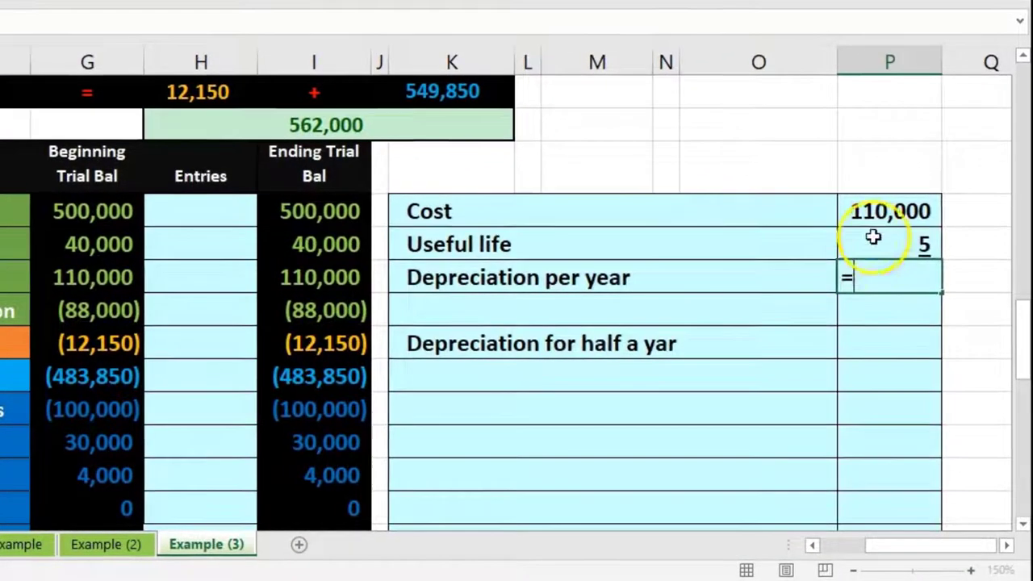
left_click(875, 221)
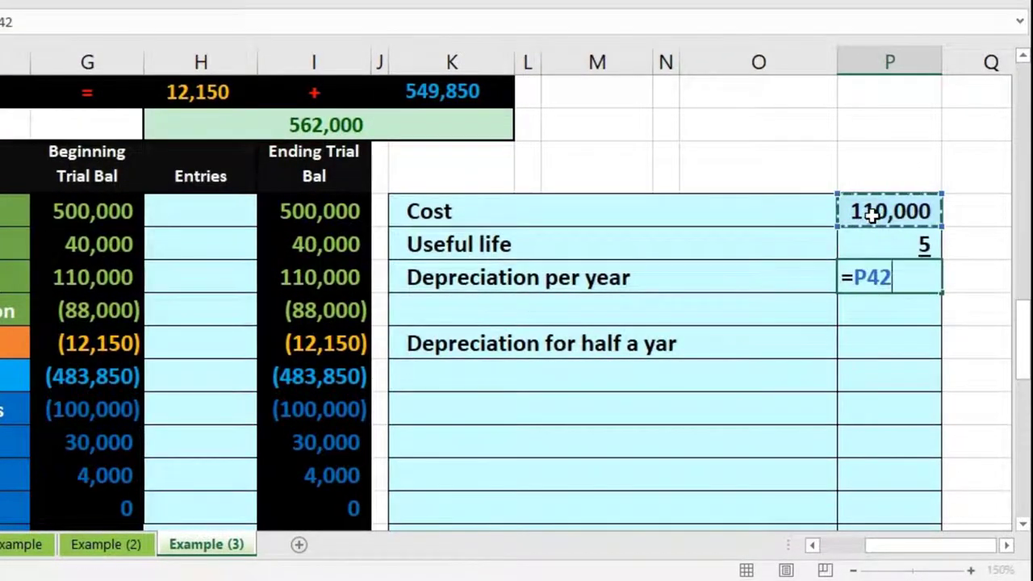
type("/")
left_click(866, 242)
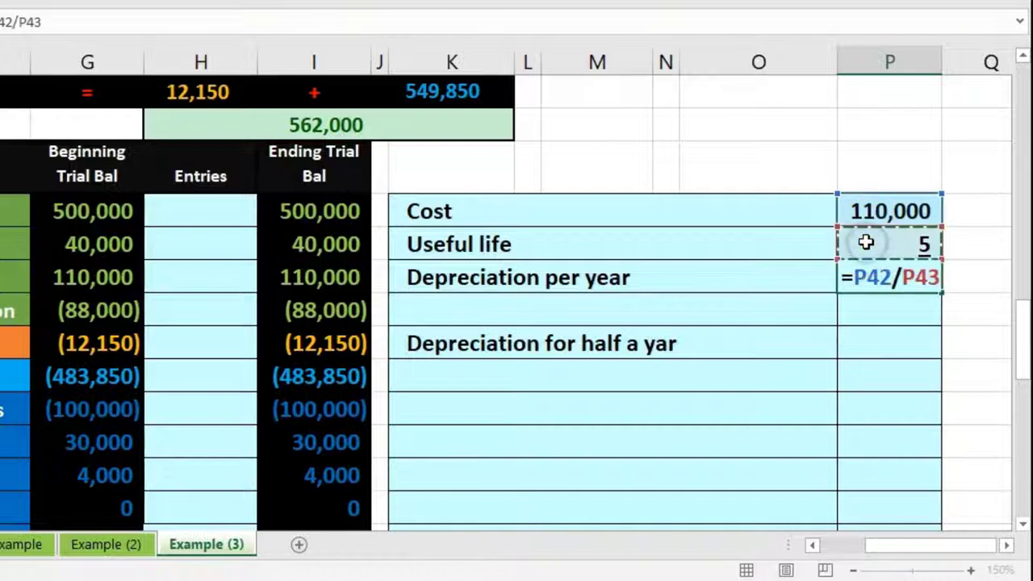
key("Return")
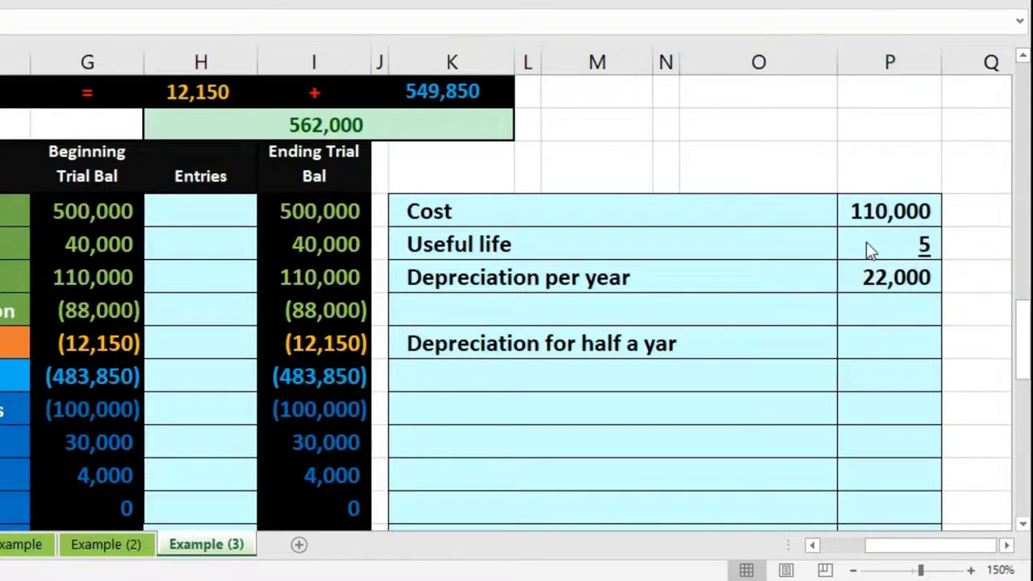
Step: In Calculator, divide the accumulated depreciation of 88000 by the yearly depreciation of 22000 to find the years already depreciated
left_click_drag(1031, 105, 588, 18)
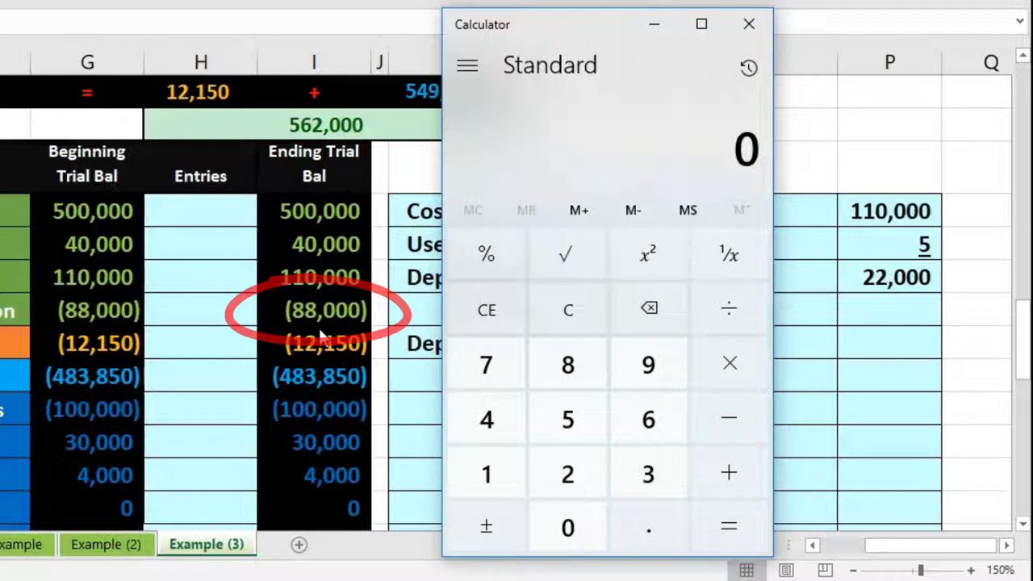
type("880000")
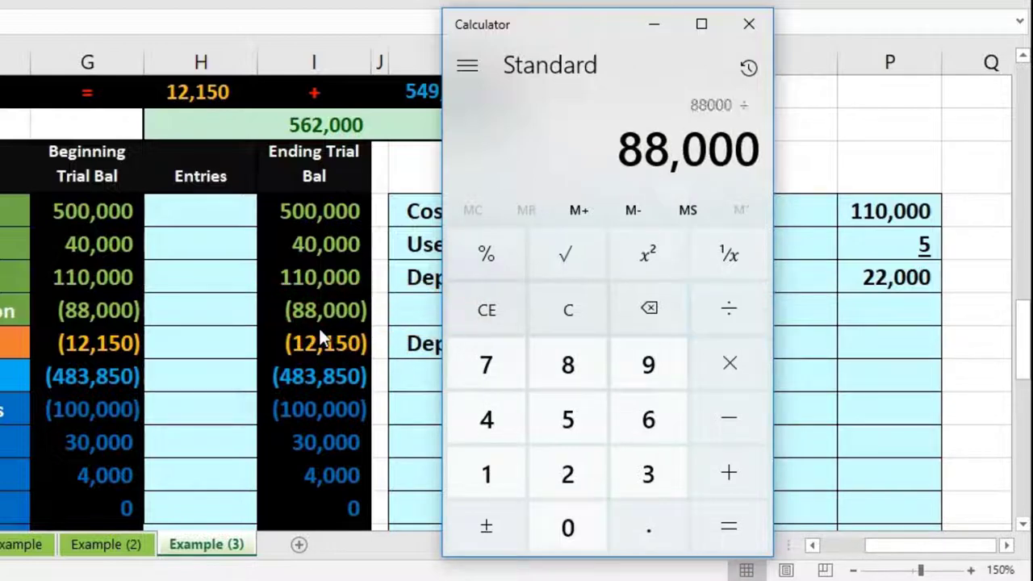
type("22000")
key("Return")
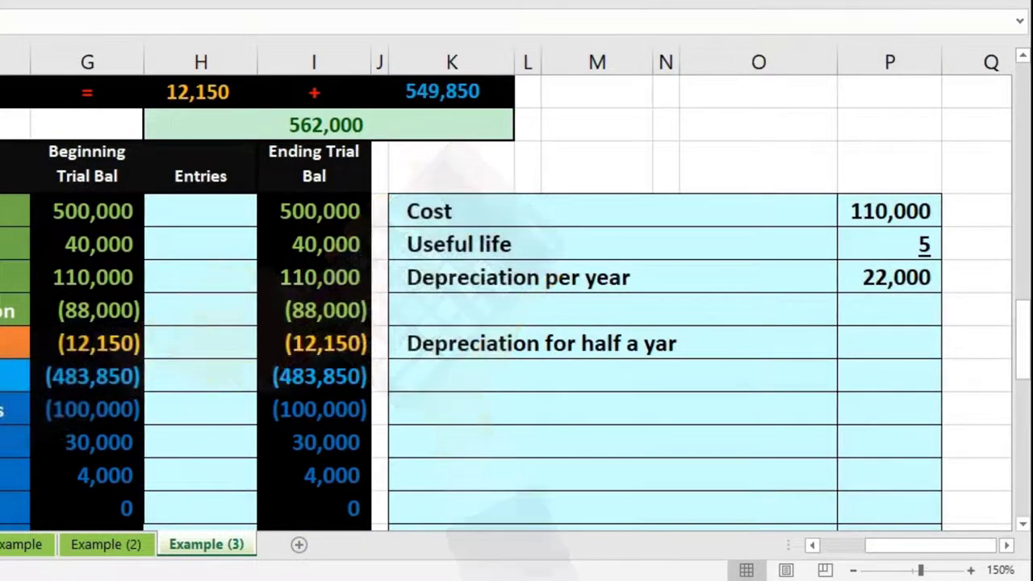
Step: Enter 2 as the divisor in P45 and calculate the half-year depreciation in P46 with the formula =P44/P45
left_click(881, 307)
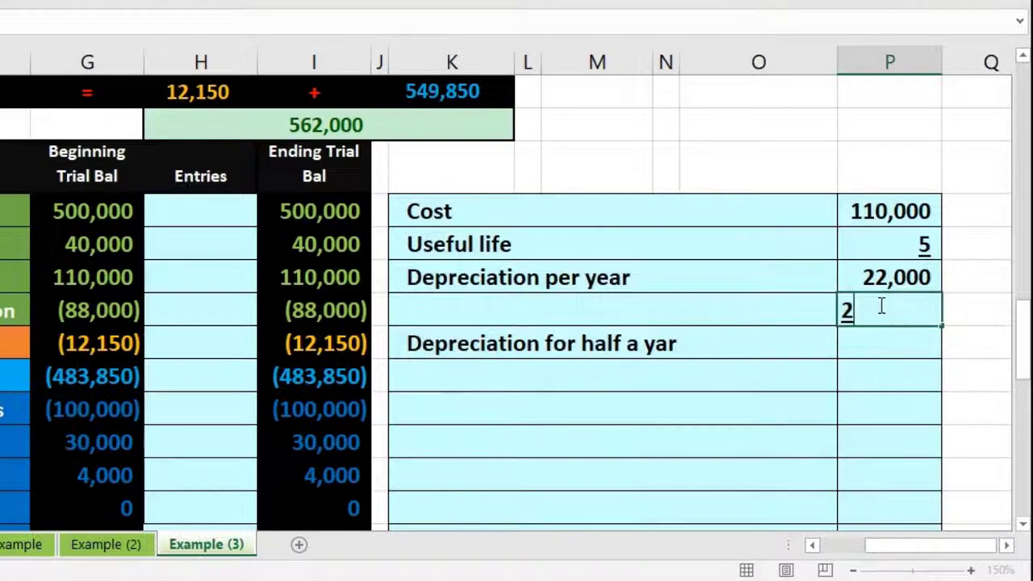
key("Return")
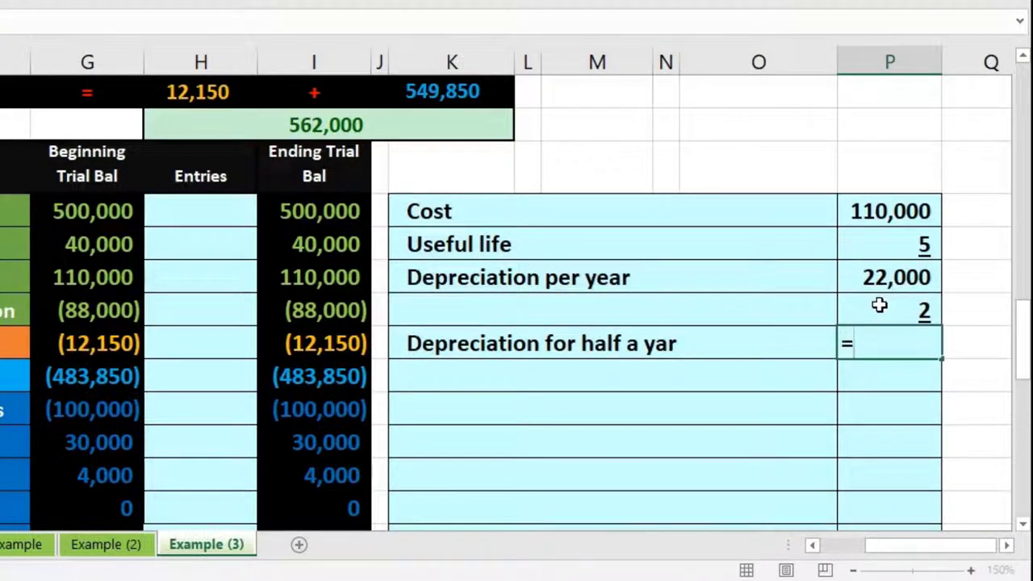
type("=")
left_click(880, 284)
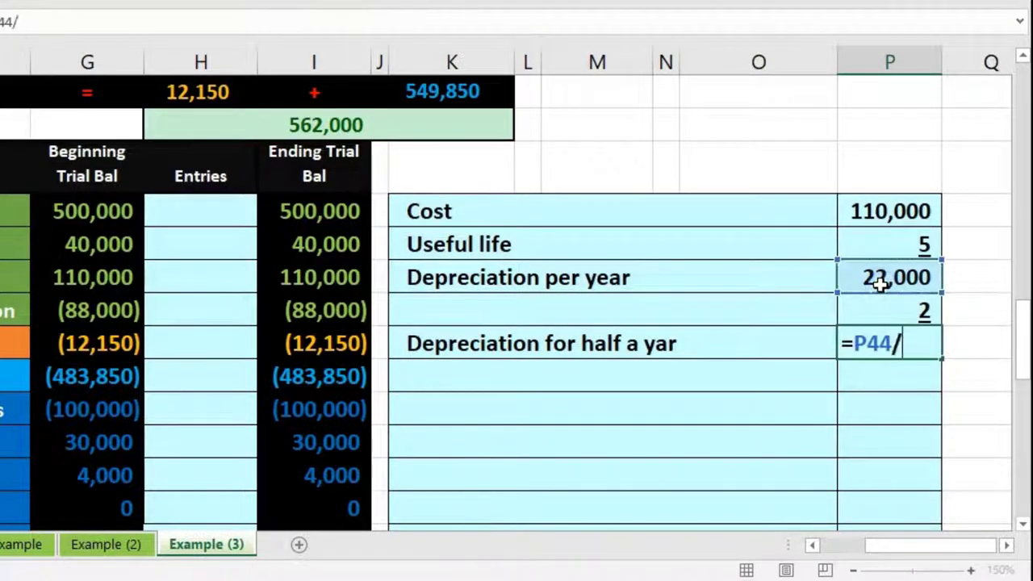
type("/")
left_click(870, 301)
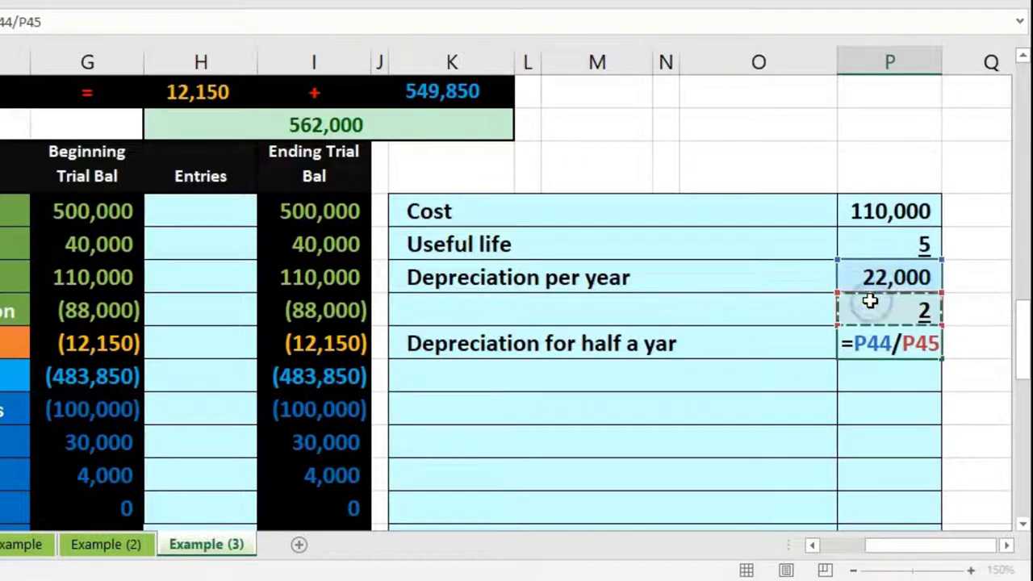
key("Return")
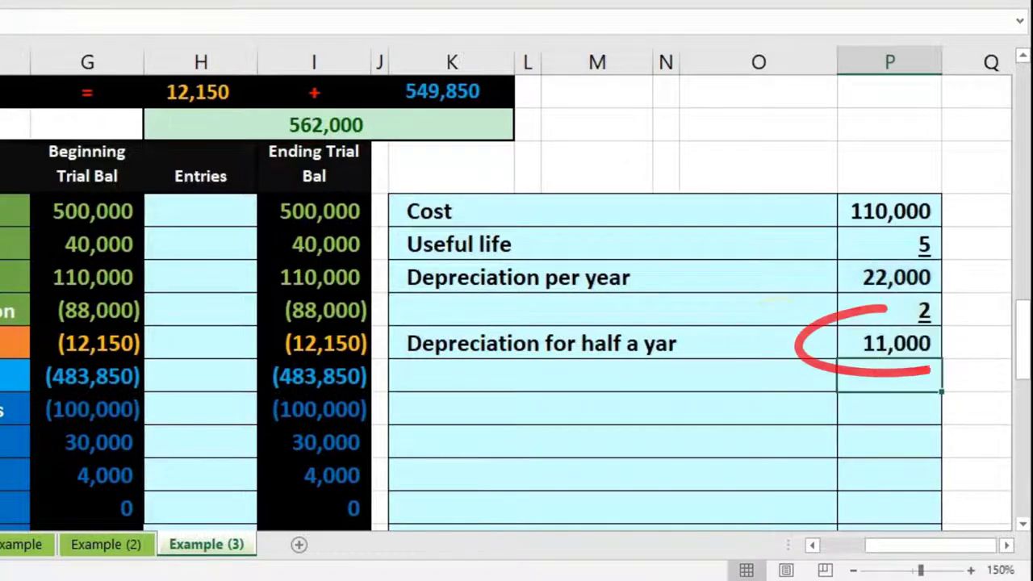
Step: Verify the half-year depreciation in Calculator by dividing 110000 by 5 and the result by 2
key("alt+Tab")
left_click_drag(484, 81, 198, 43)
left_click(225, 330)
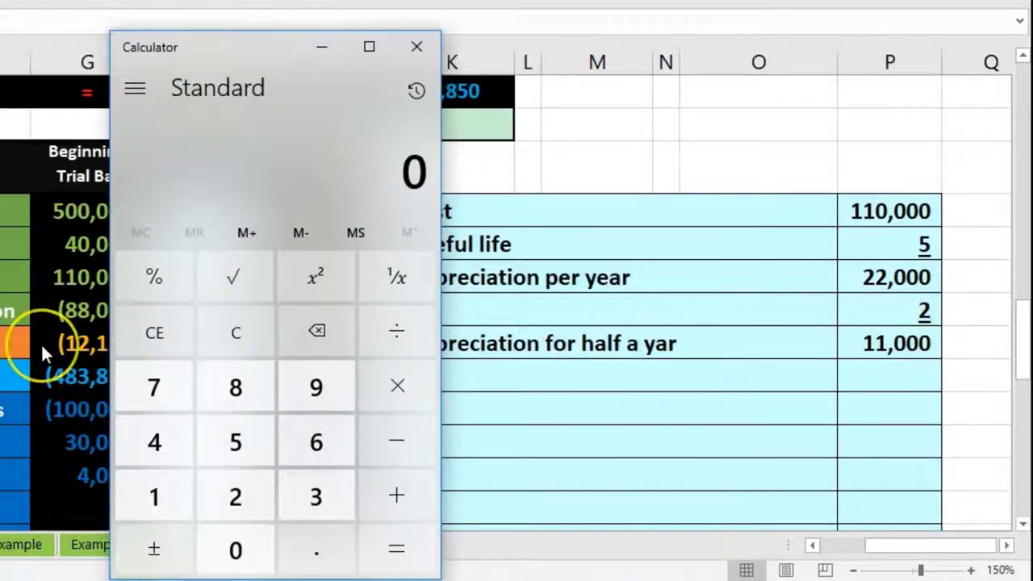
type("110")
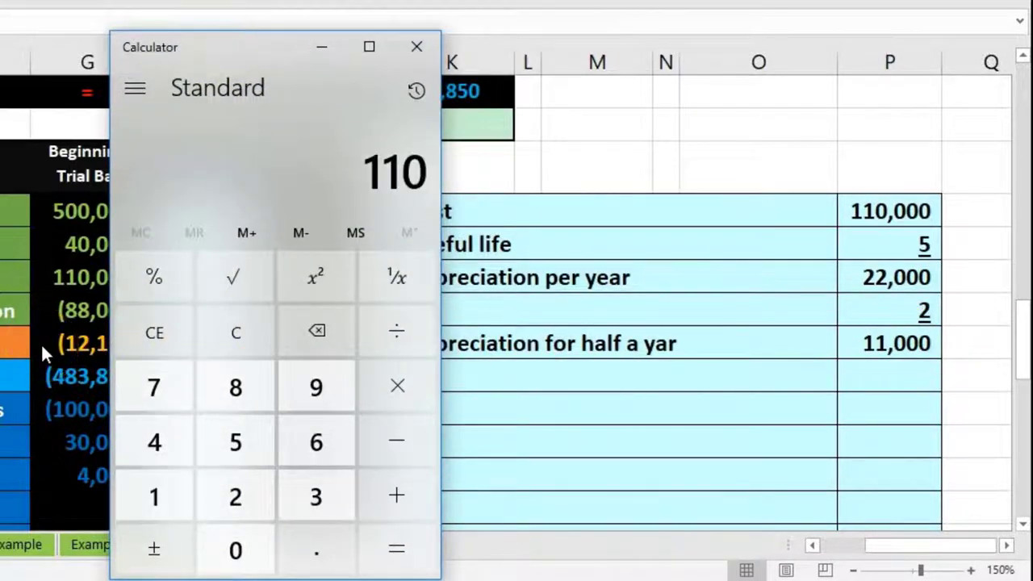
type("000")
type("5")
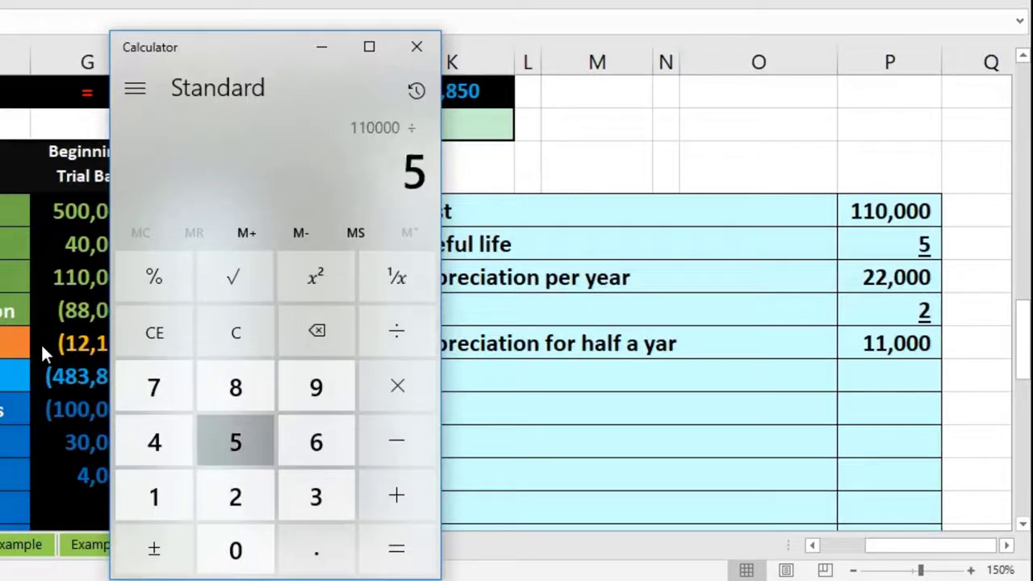
key("Return")
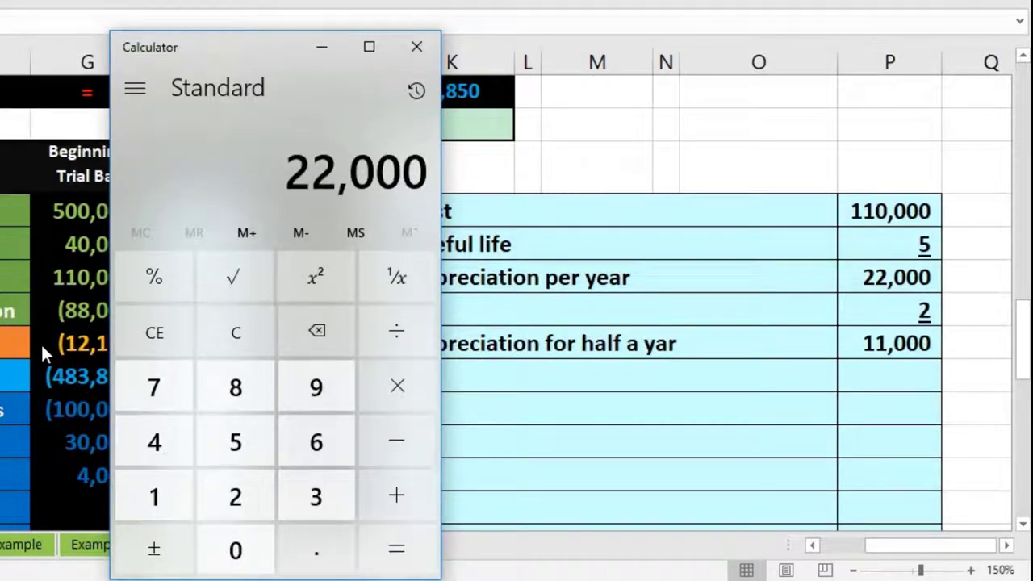
type("2")
key("Return")
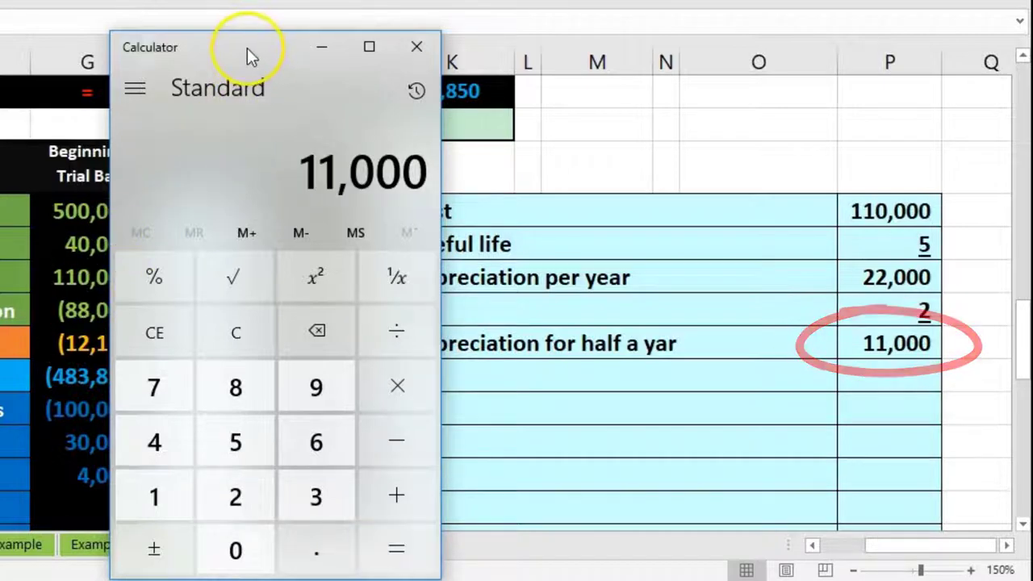
left_click_drag(247, 48, 1032, 77)
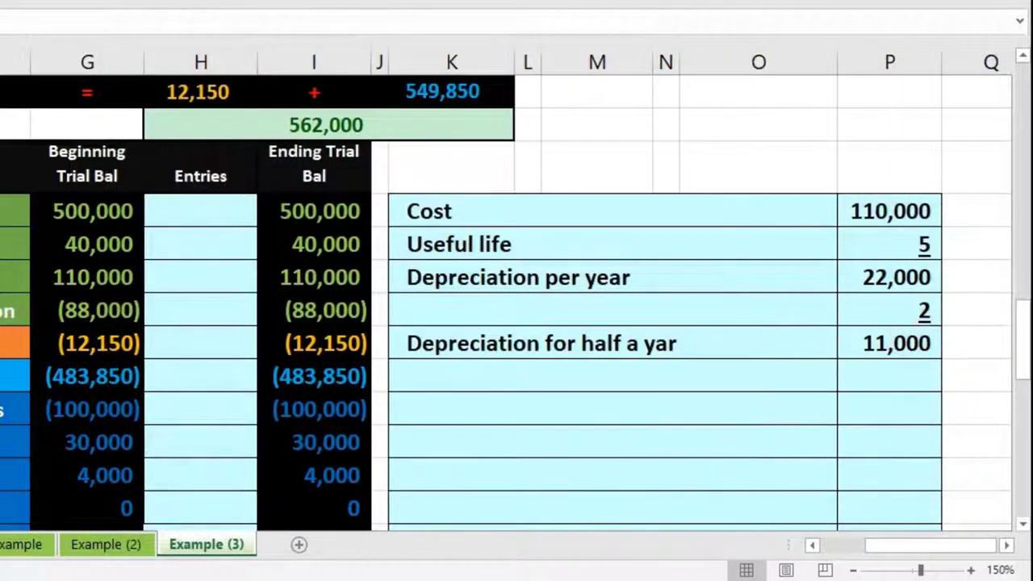
Step: Review the trial balance's Accumulated Depreciation, Depreciation Expense and Gain loss on disposal rows to identify the accounts for the depreciation entry
left_click(889, 375)
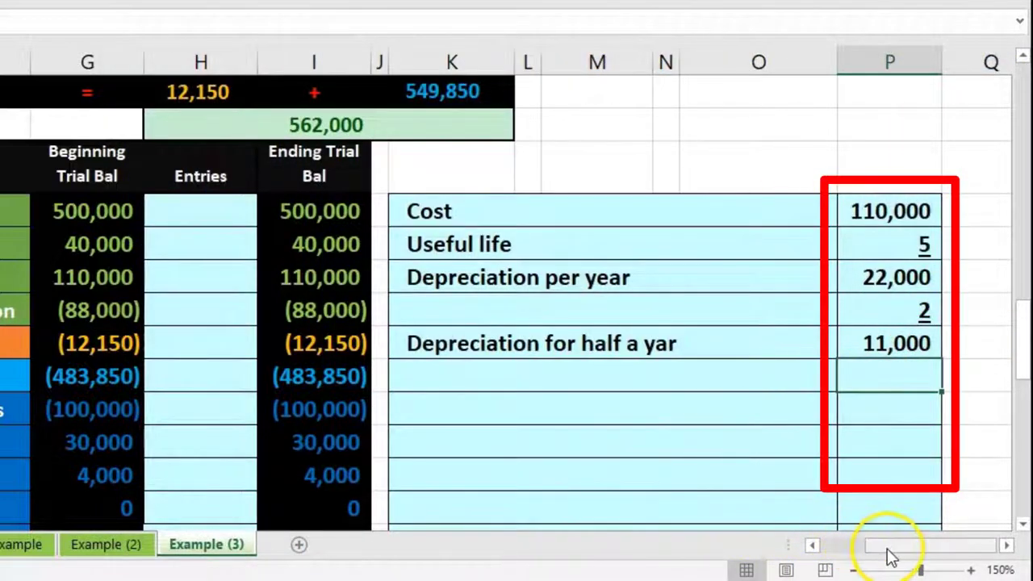
left_click_drag(892, 555, 849, 555)
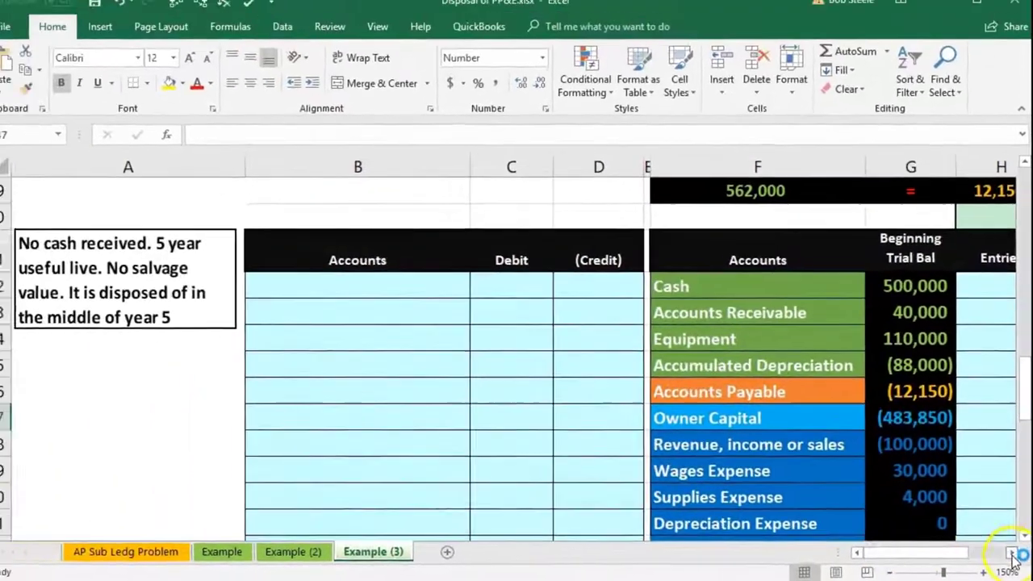
left_click(1007, 548)
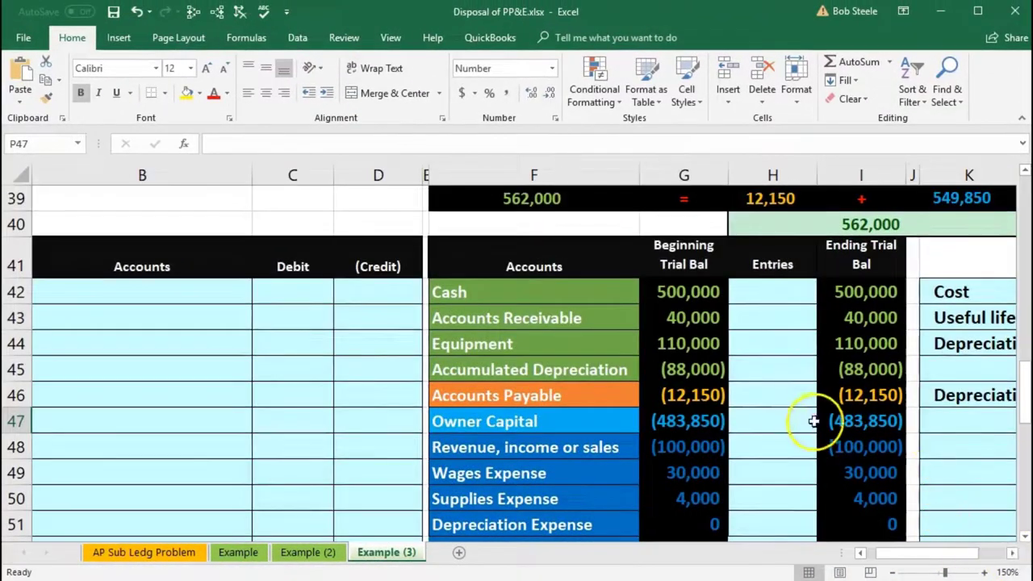
left_click(696, 370)
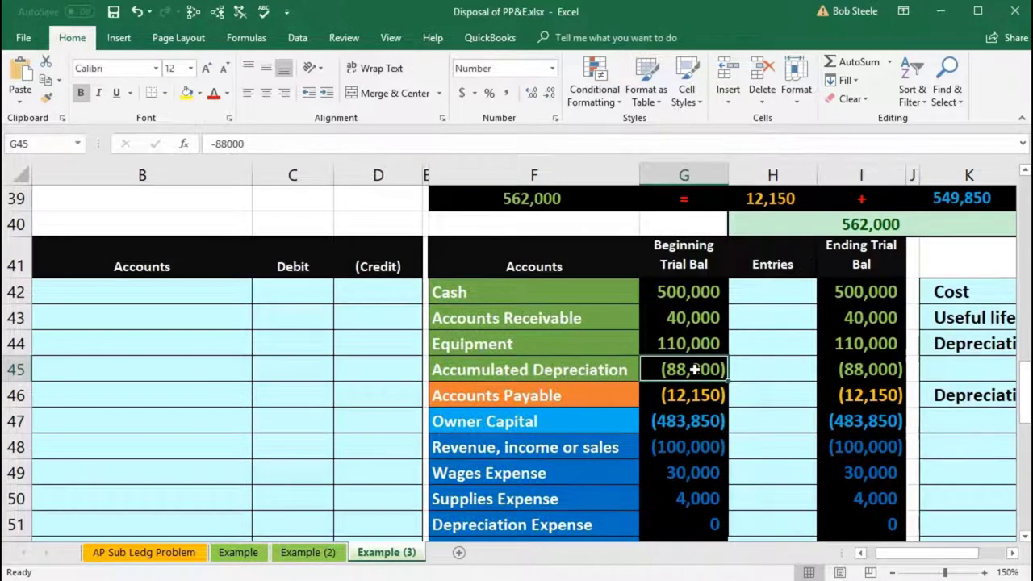
scroll(700, 404, "down", 1)
left_click(706, 453)
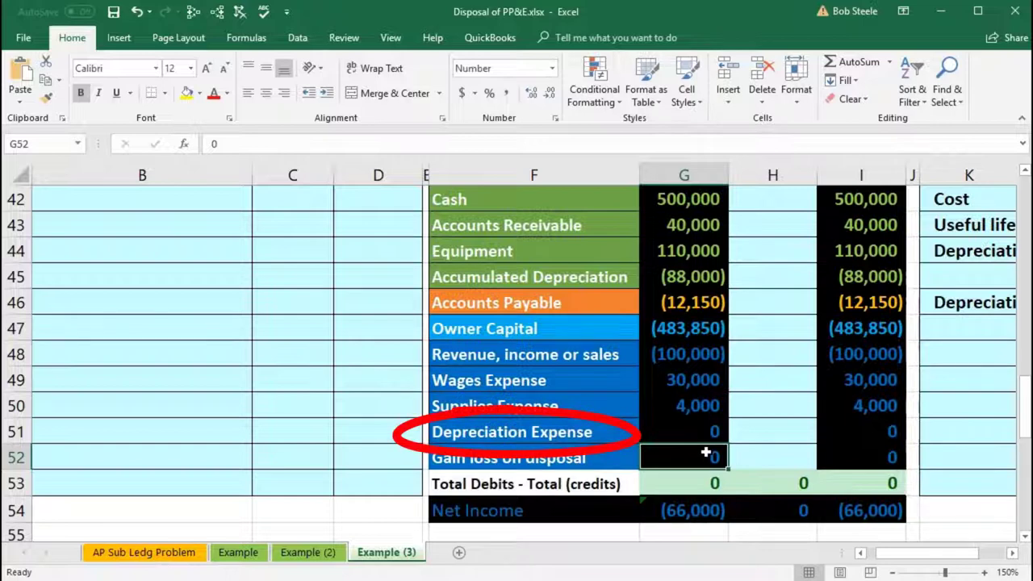
left_click(587, 428)
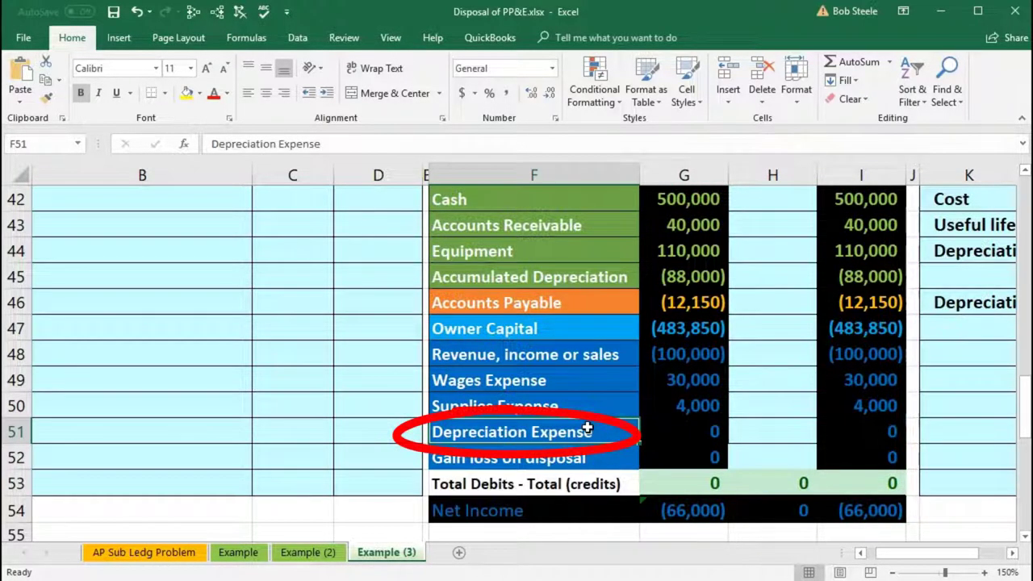
left_click(547, 277)
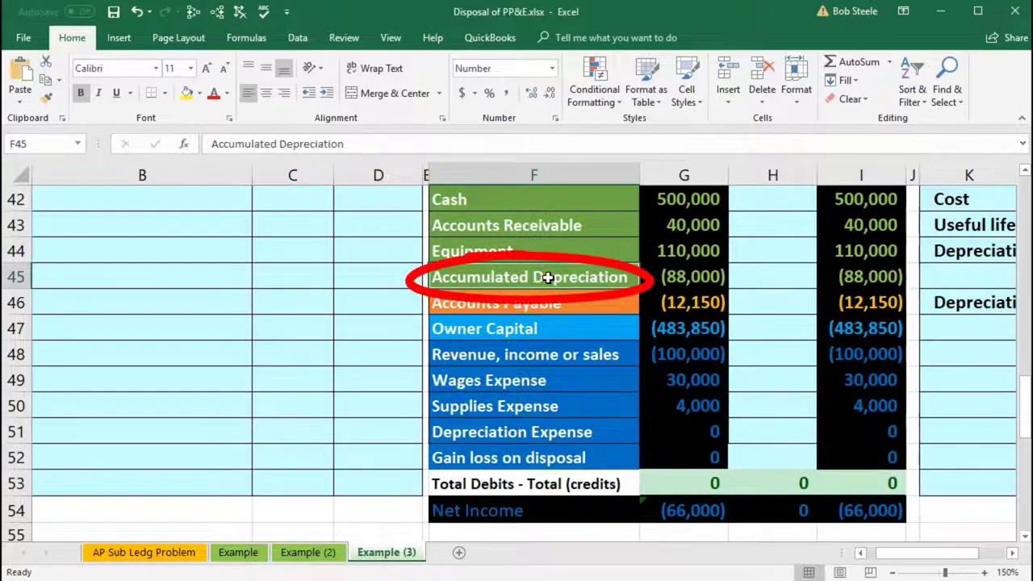
Step: Copy the Depreciation Expense account name from F51 into B42 of the journal entry as values only
left_click(560, 436)
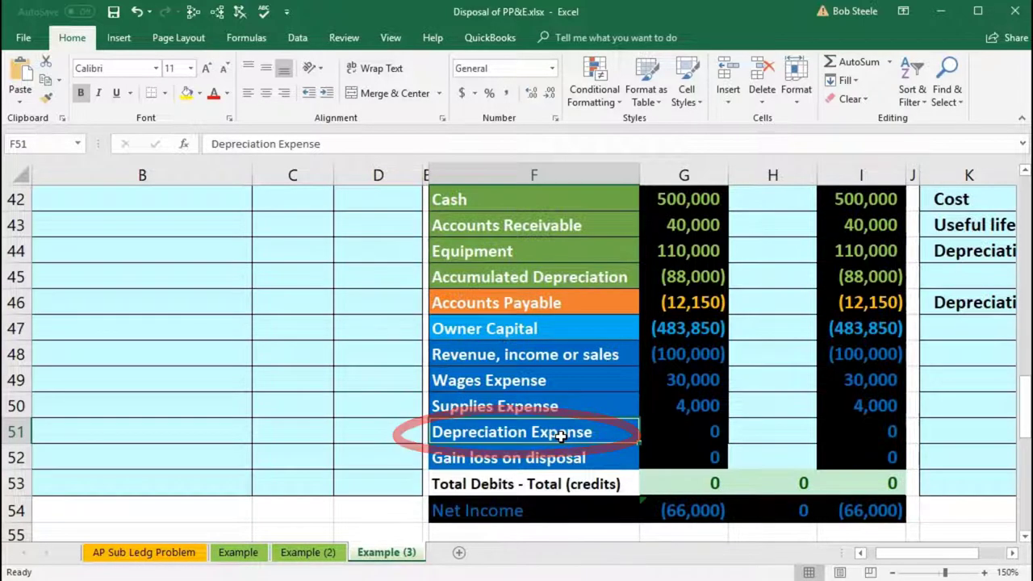
right_click(560, 436)
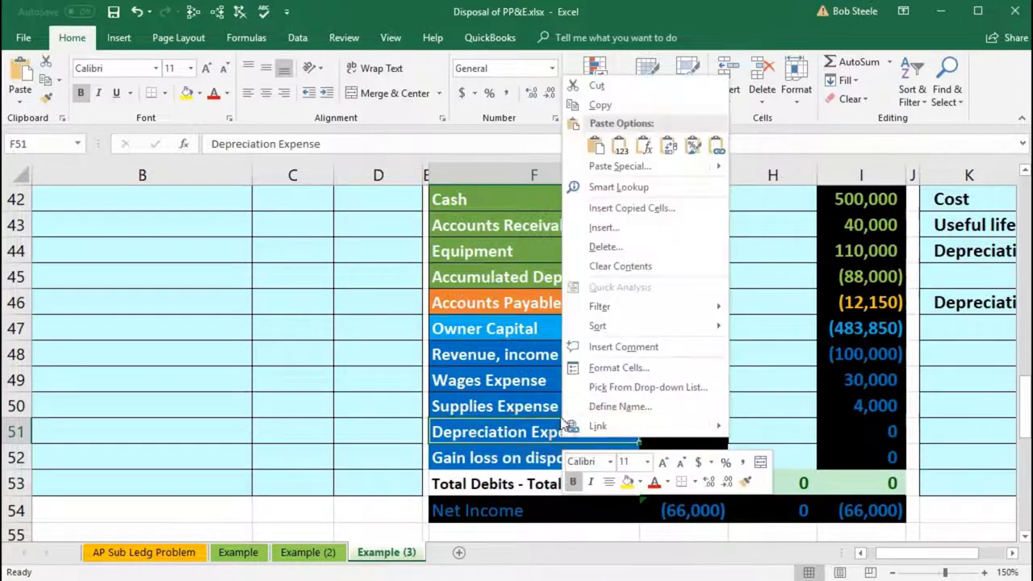
left_click(599, 105)
scroll(248, 400, "up", 1)
scroll(248, 401, "up", 1)
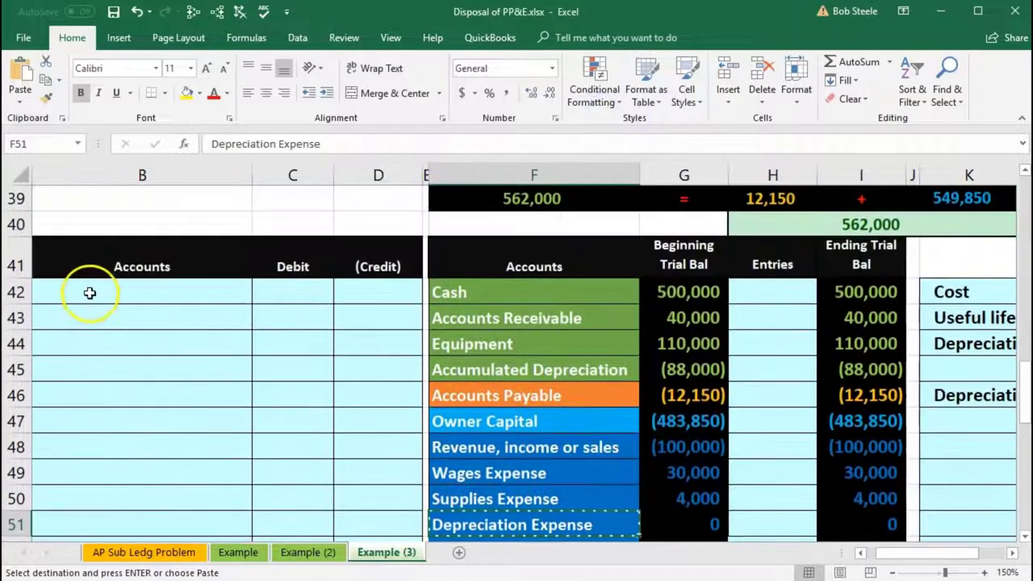
left_click(85, 290)
right_click(87, 290)
left_click(147, 355)
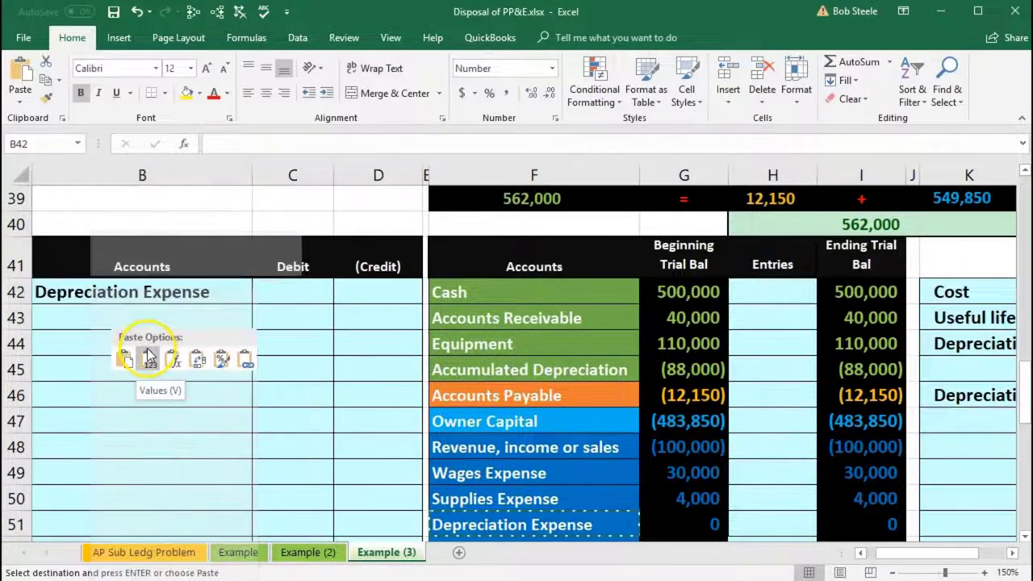
Step: Link the Depreciation Expense debit in C42 to the half-year depreciation with the formula =P46
left_click(283, 296)
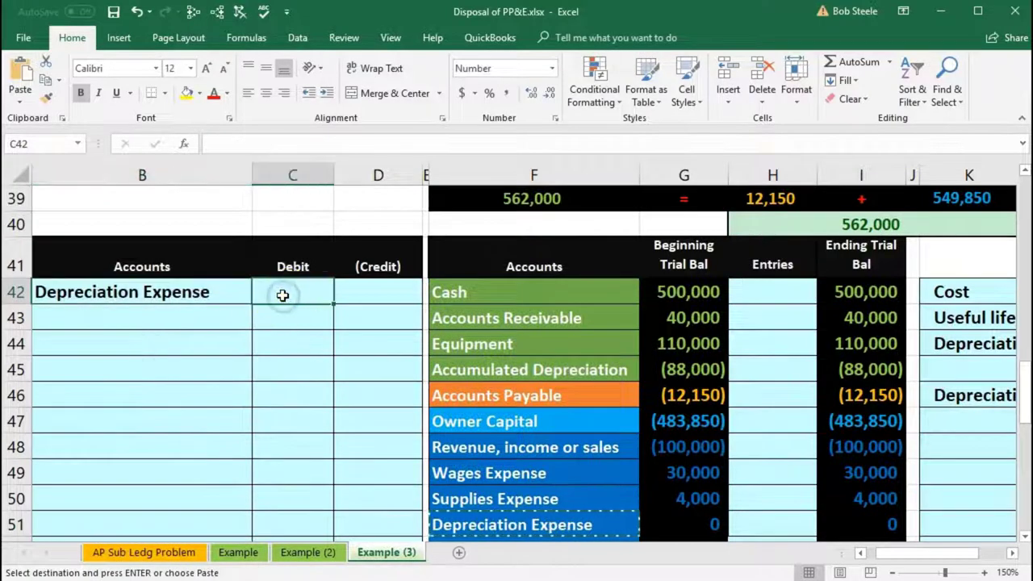
type("=")
key("Right")
key("Right")
key("Right")
key("Right")
key("Right")
key("Right")
key("Right")
key("Right")
key("Right")
key("Right")
key("Right")
key("Right")
key("Right")
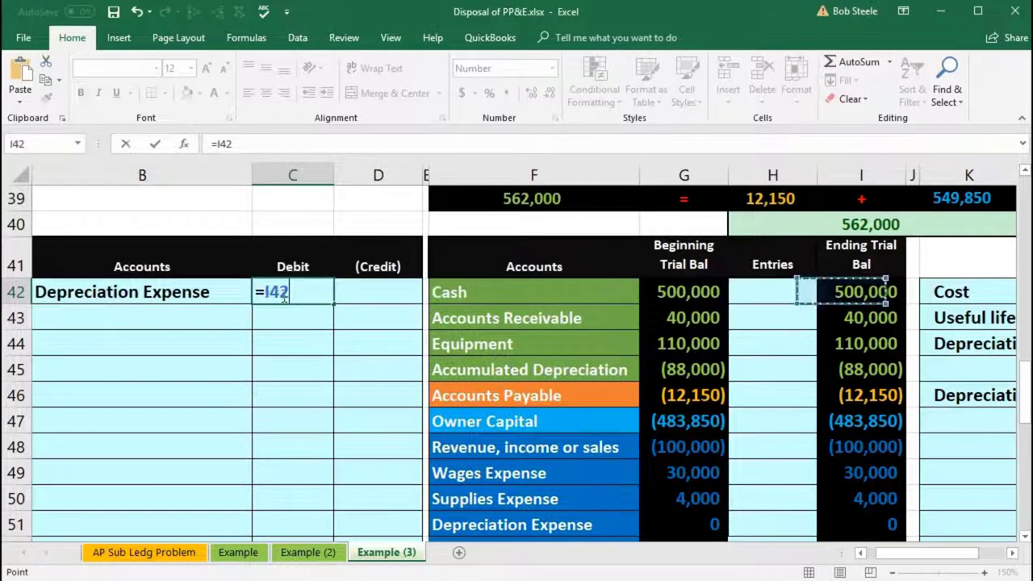
key("Down")
key("Down")
key("Down")
key("Down")
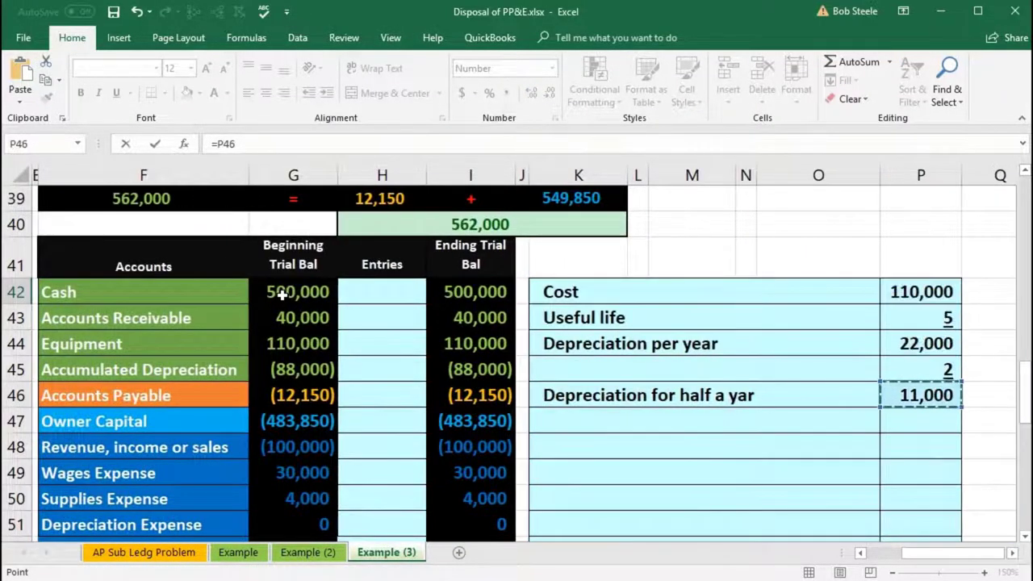
key("Return")
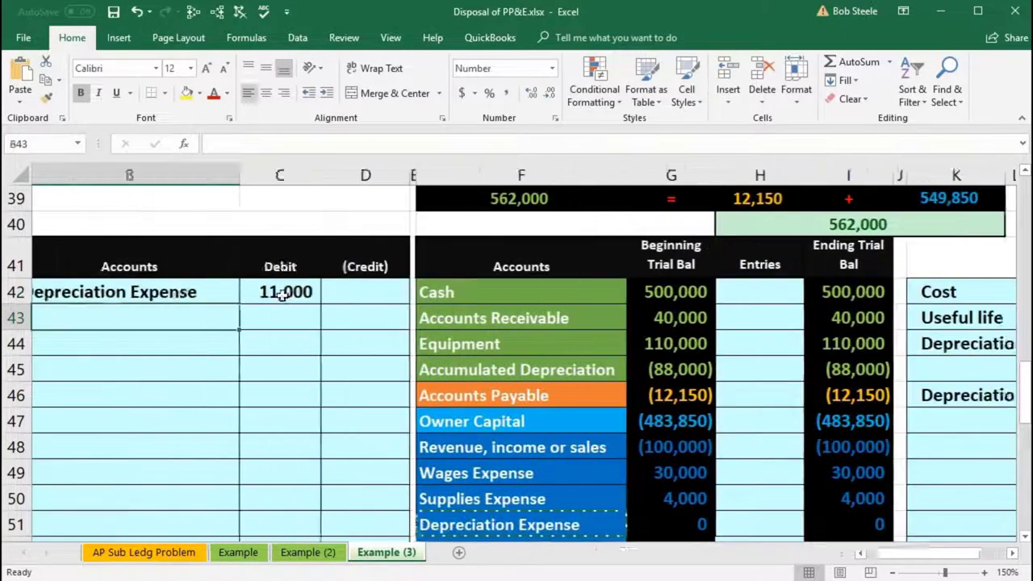
Step: Enter the matching credit in D43 as the negative of the debit, using -C42
key("Right")
key("Right")
key("Right")
key("Right")
key("Right")
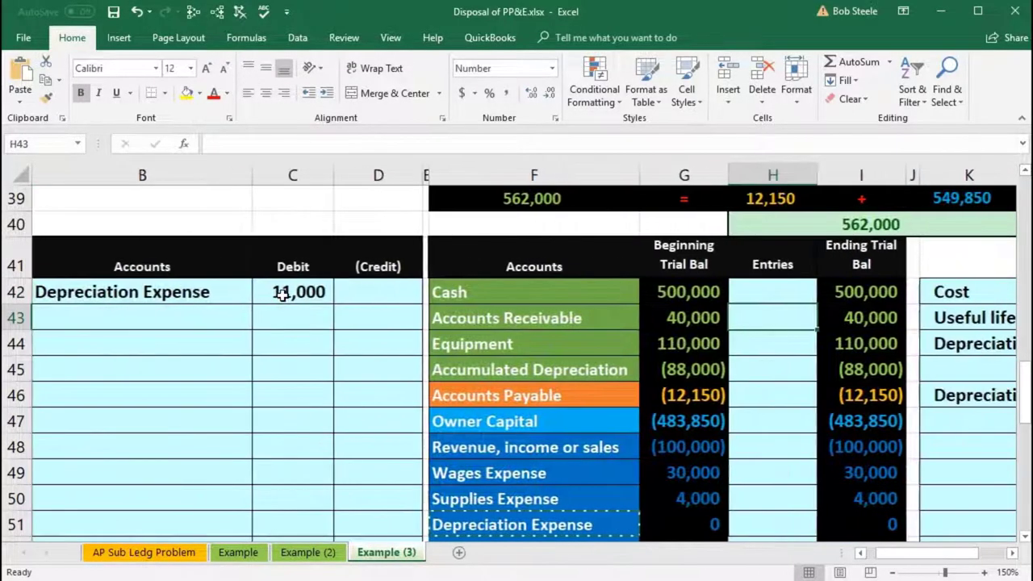
left_click(370, 322)
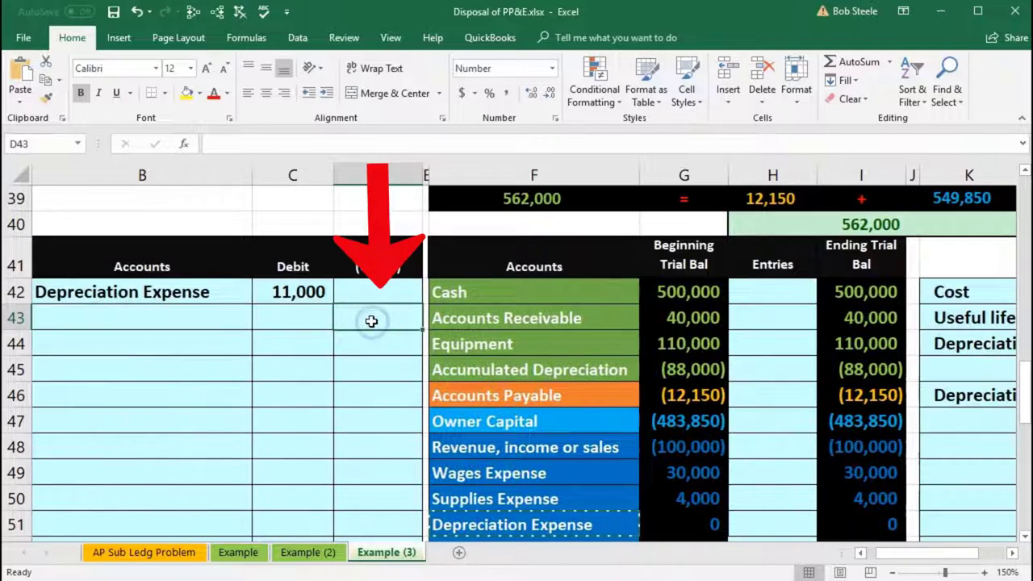
type("-")
left_click(287, 292)
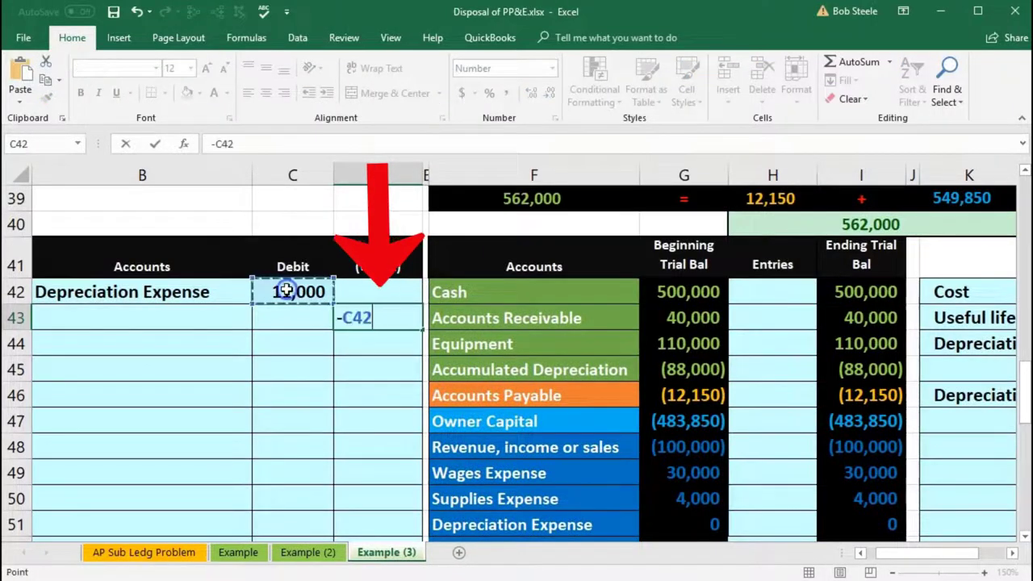
key("Return")
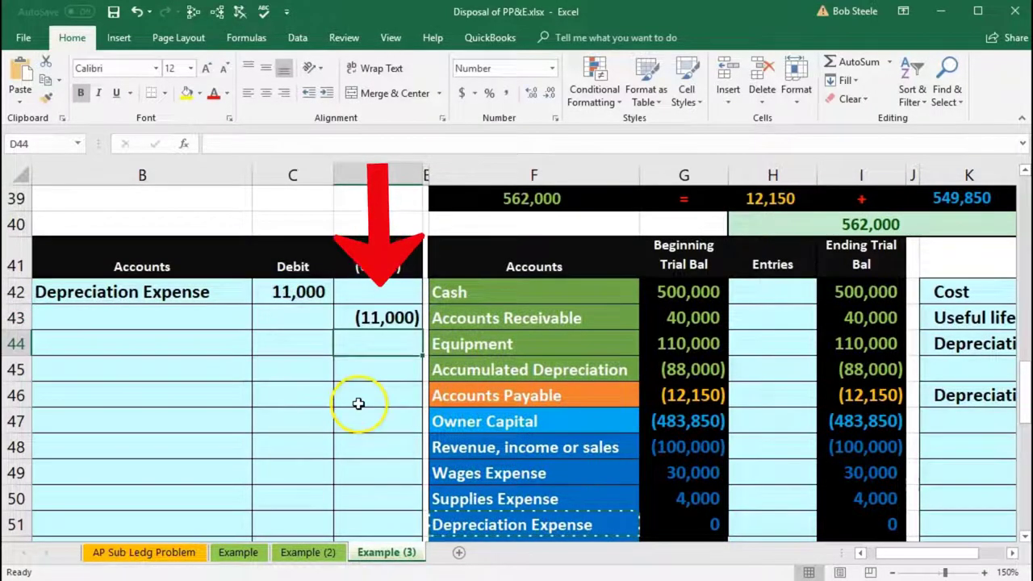
Step: Copy the Accumulated Depreciation account name from F45 into B43 as values only, indented as the credit account
left_click(528, 368)
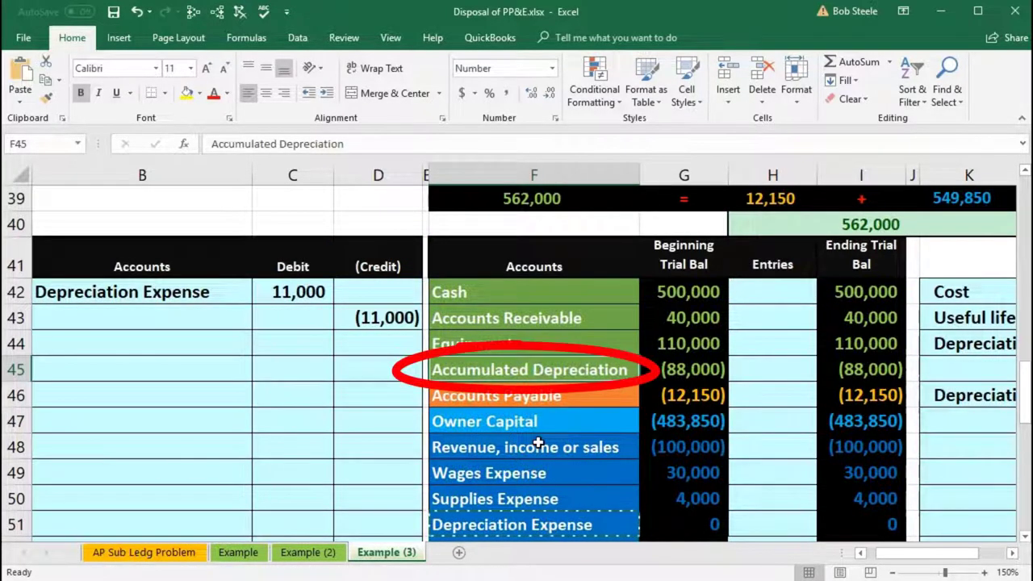
right_click(537, 370)
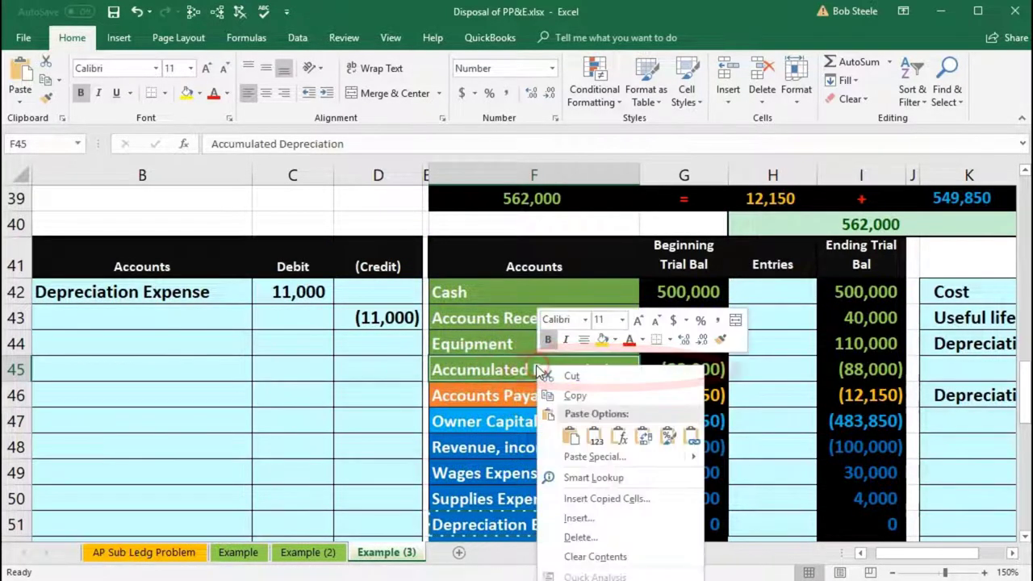
left_click(554, 396)
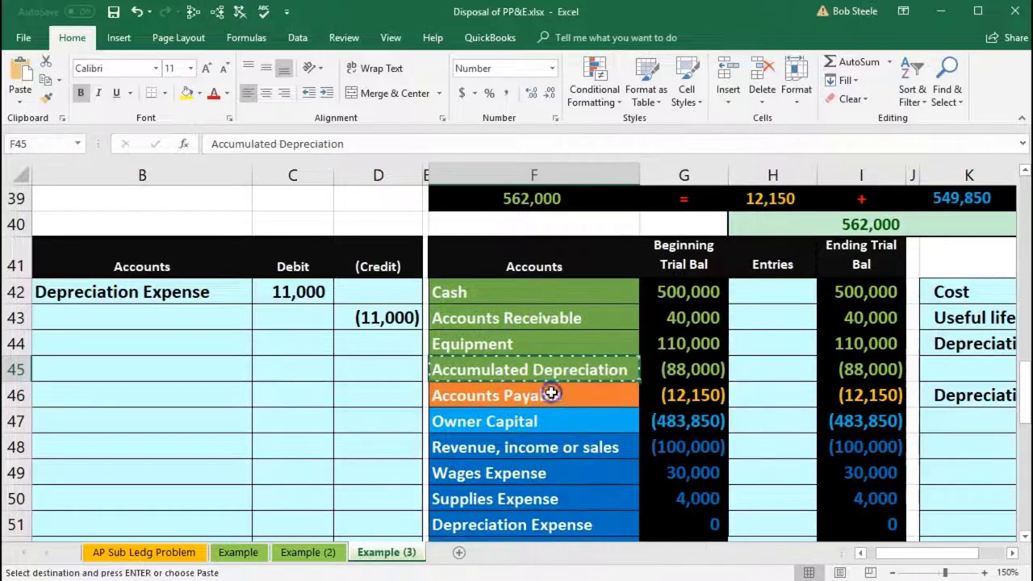
left_click(133, 317)
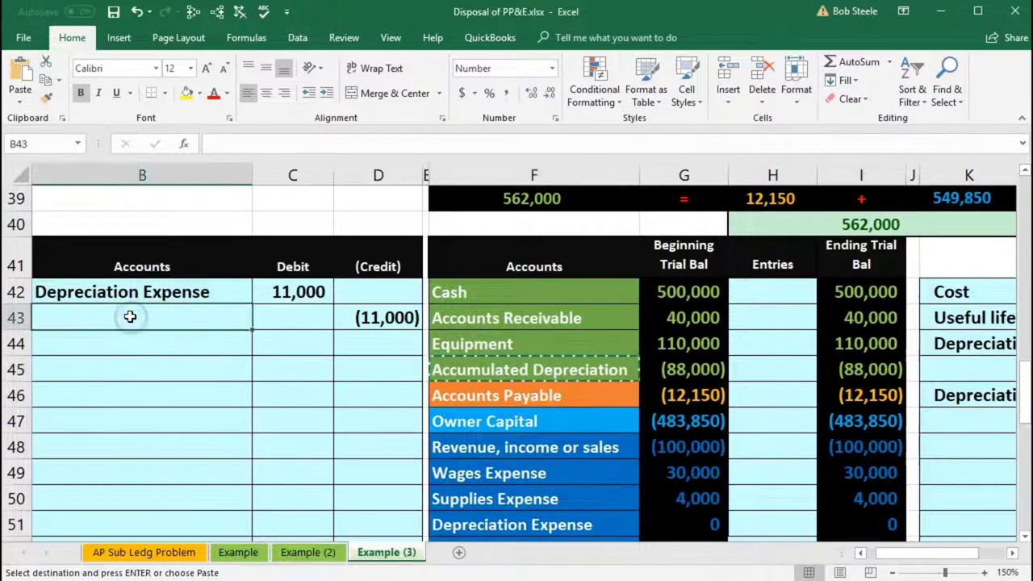
right_click(130, 317)
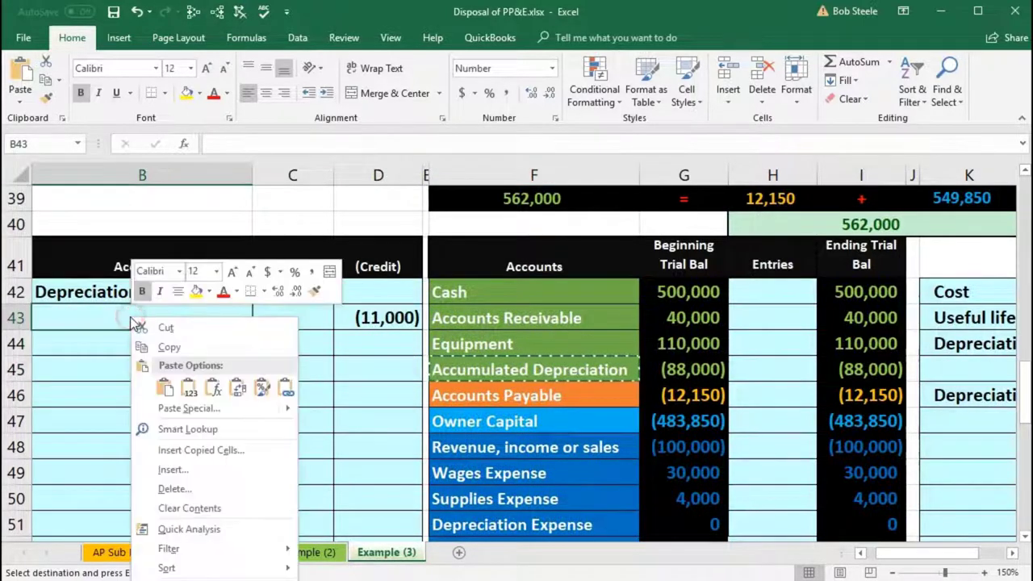
left_click(186, 386)
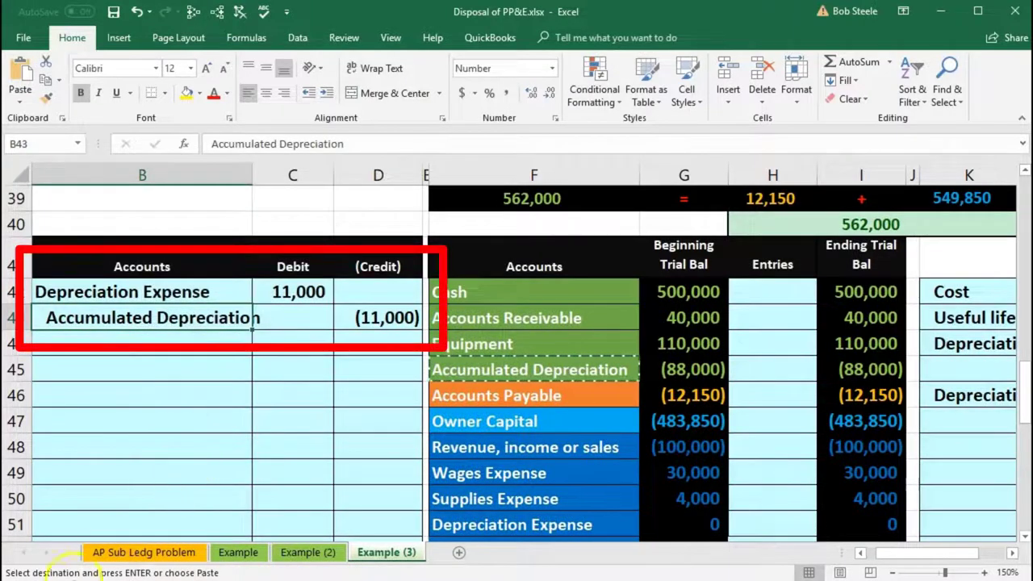
key("Escape")
left_click(150, 368)
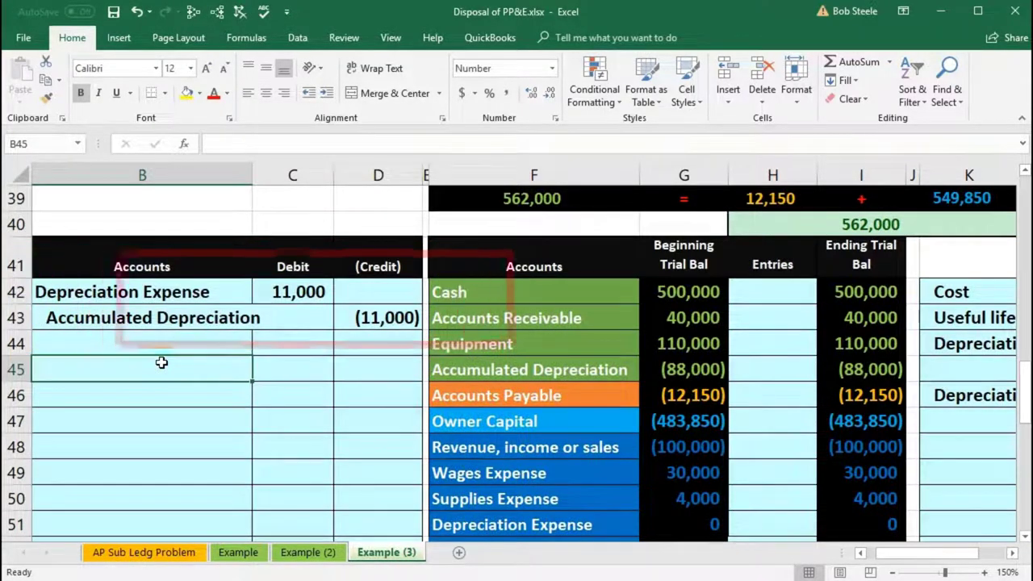
Step: Post the depreciation debit to the Depreciation Expense row of the Entries column in H51 with the formula =C42
left_click(757, 523)
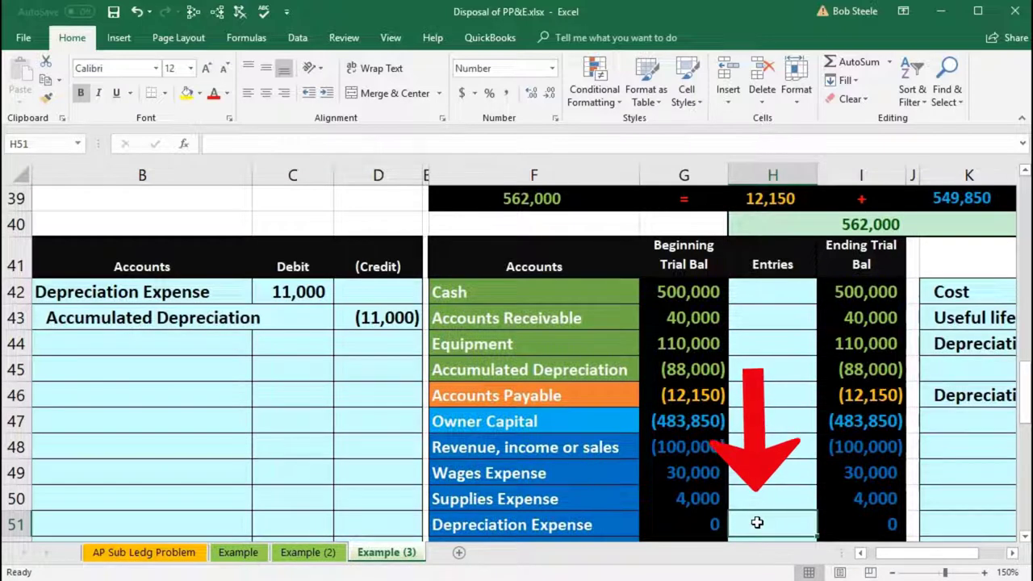
type("=")
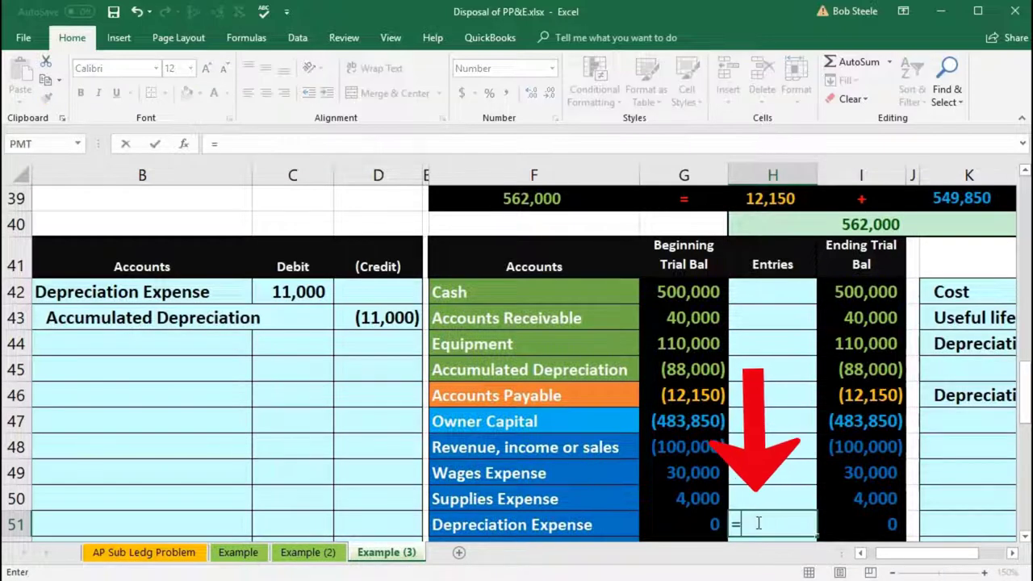
left_click(301, 293)
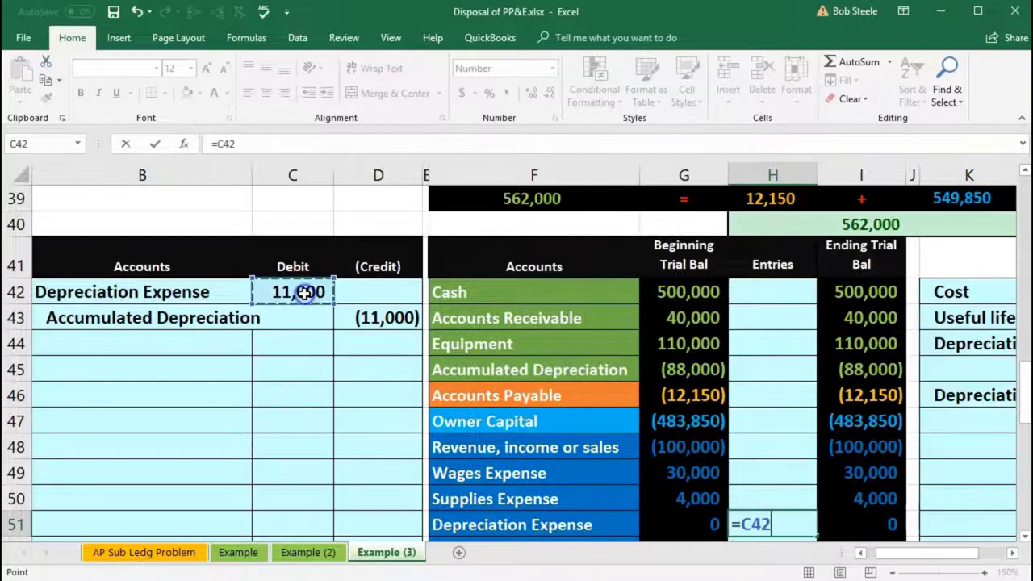
key("Return")
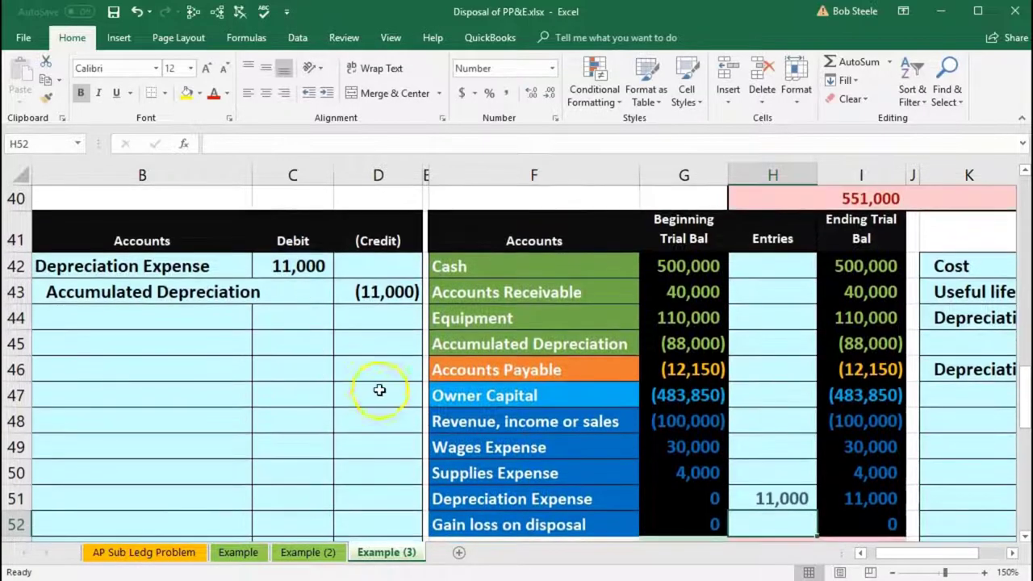
Step: Check the ending Depreciation Expense balance in I51 and the ending Net Income formula in I54
scroll(388, 392, "down", 1)
left_click(844, 406)
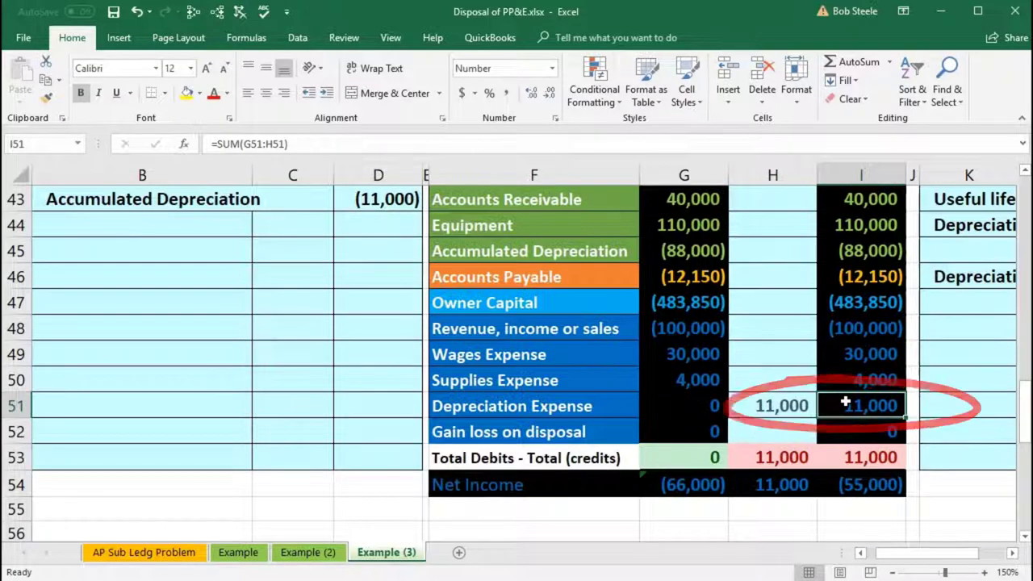
double_click(863, 485)
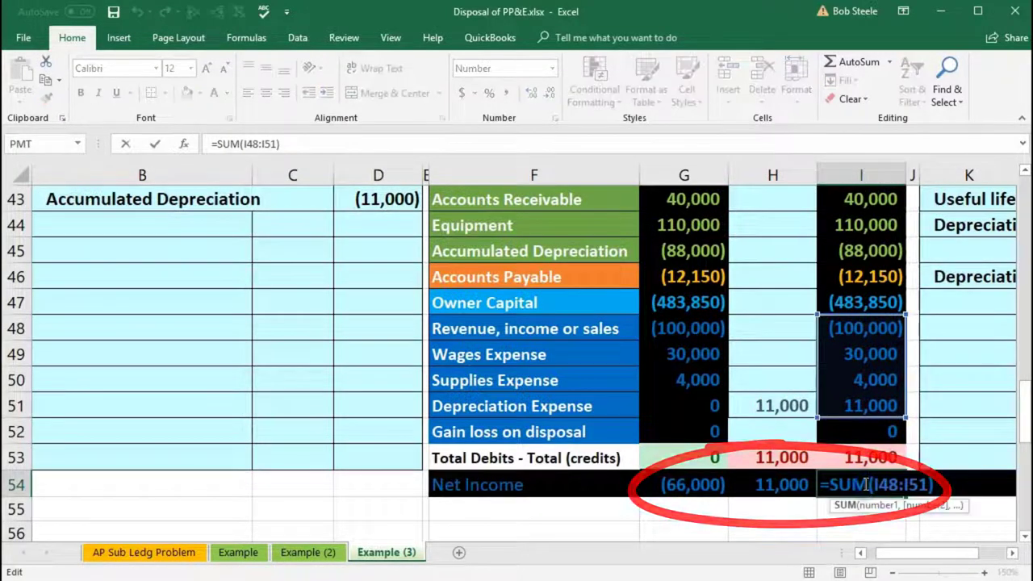
key("Return")
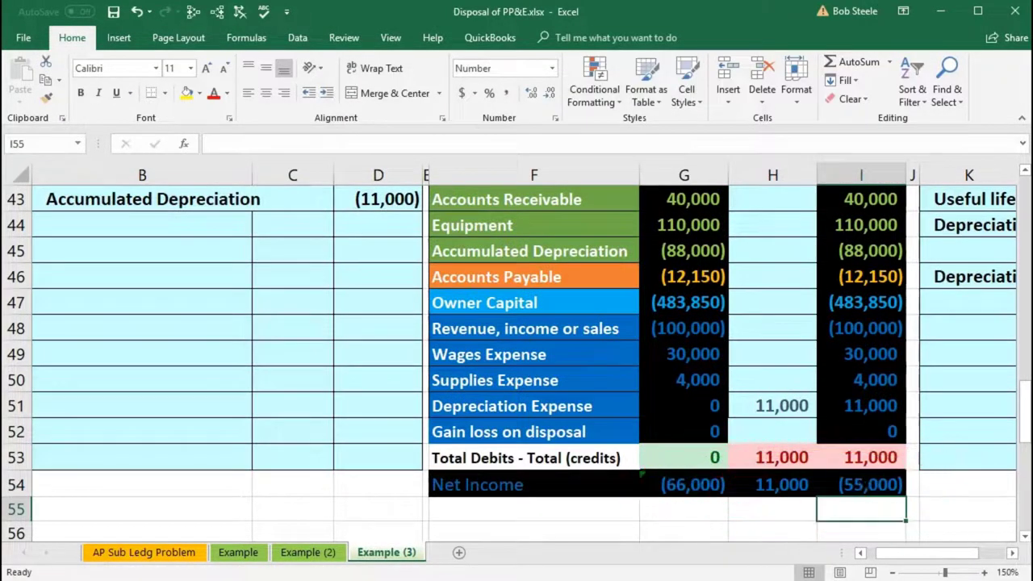
Step: Post the depreciation credit to the Accumulated Depreciation row of the Entries column in H45 with the formula =D43
scroll(687, 468, "up", 1)
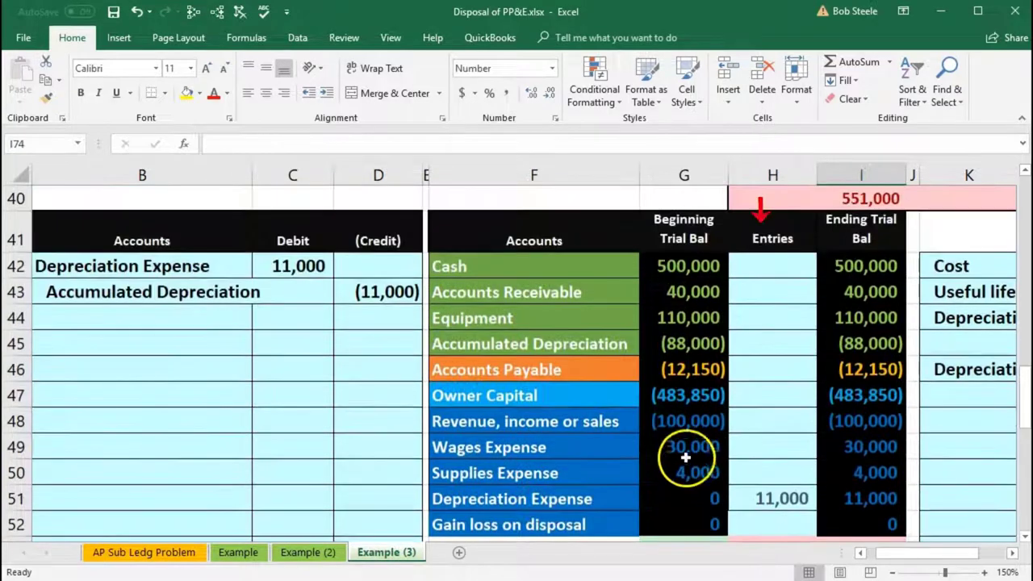
left_click(760, 343)
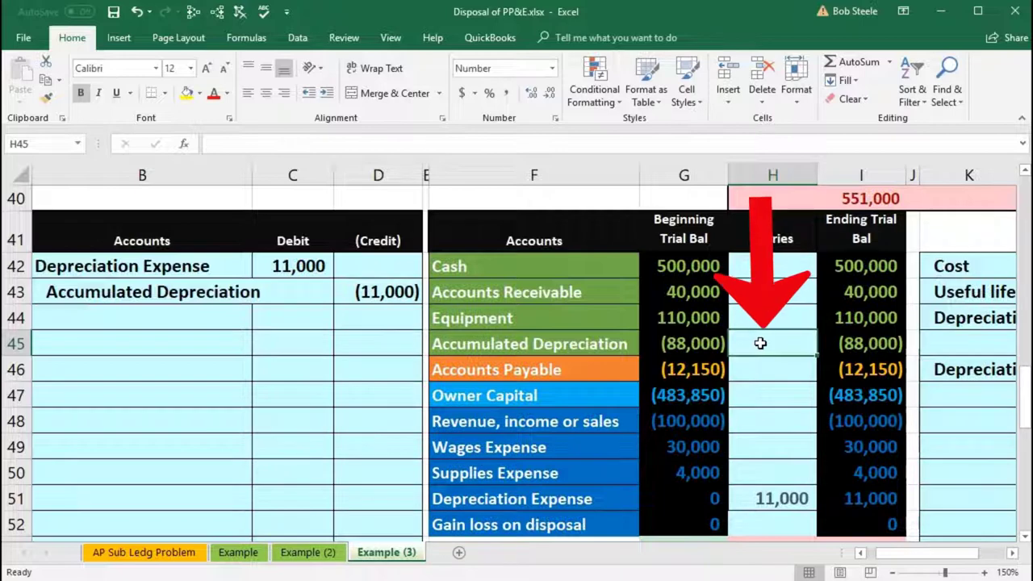
type("=")
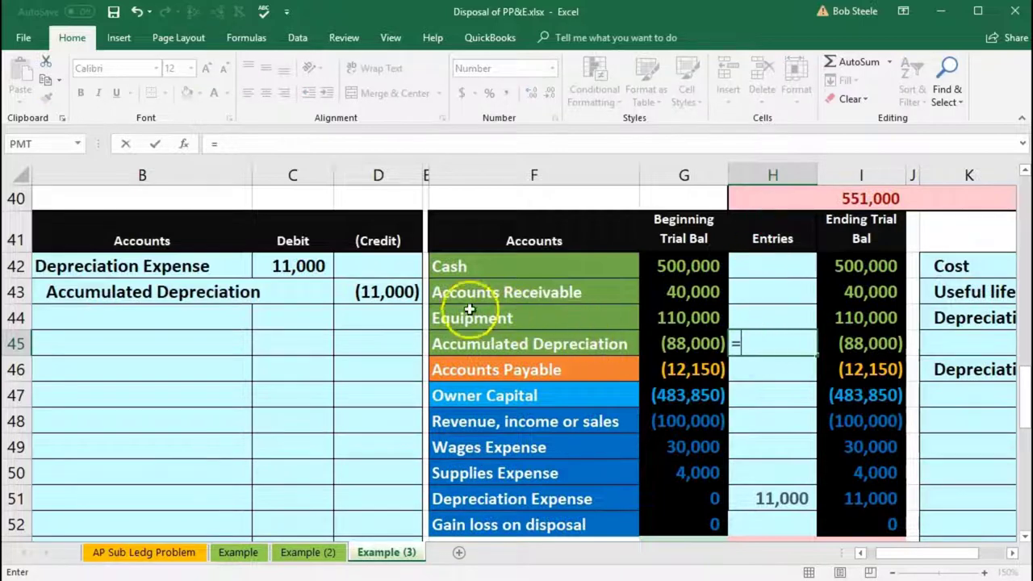
left_click(409, 295)
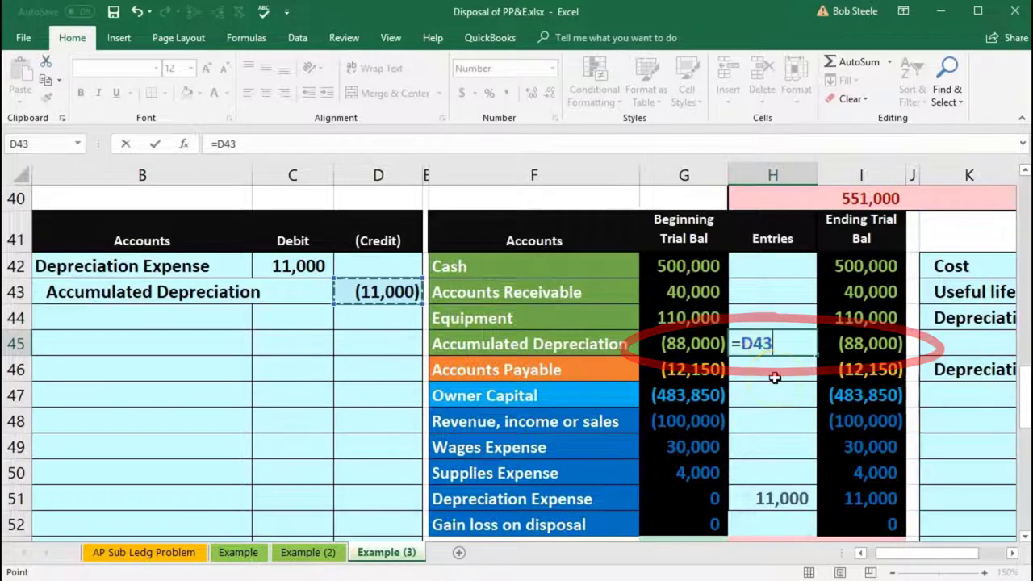
key("Return")
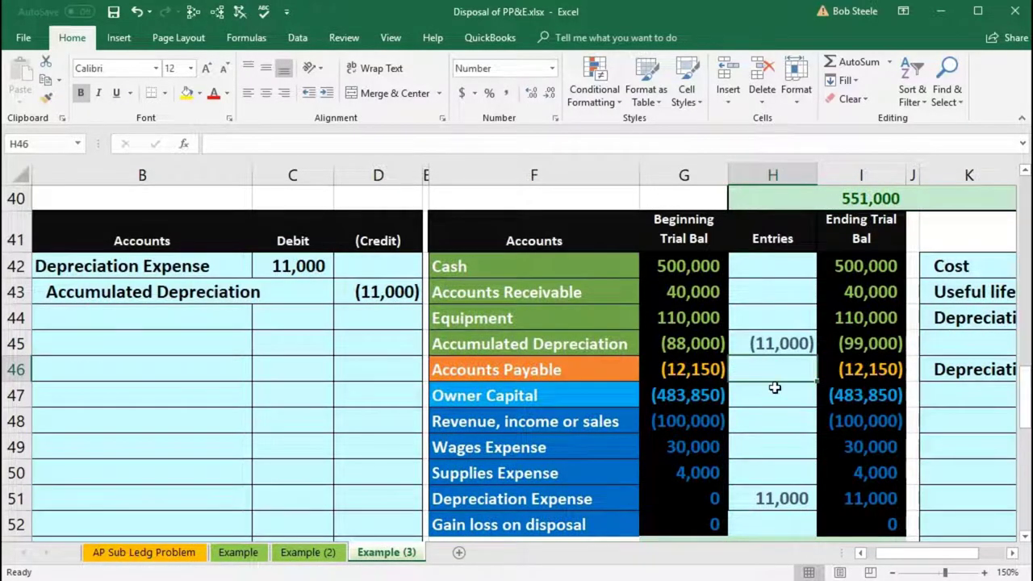
Step: Examine the ending Accumulated Depreciation balance and the sum of I44:I45 to read the equipment's book value
scroll(775, 388, "down", 1)
scroll(799, 434, "up", 1)
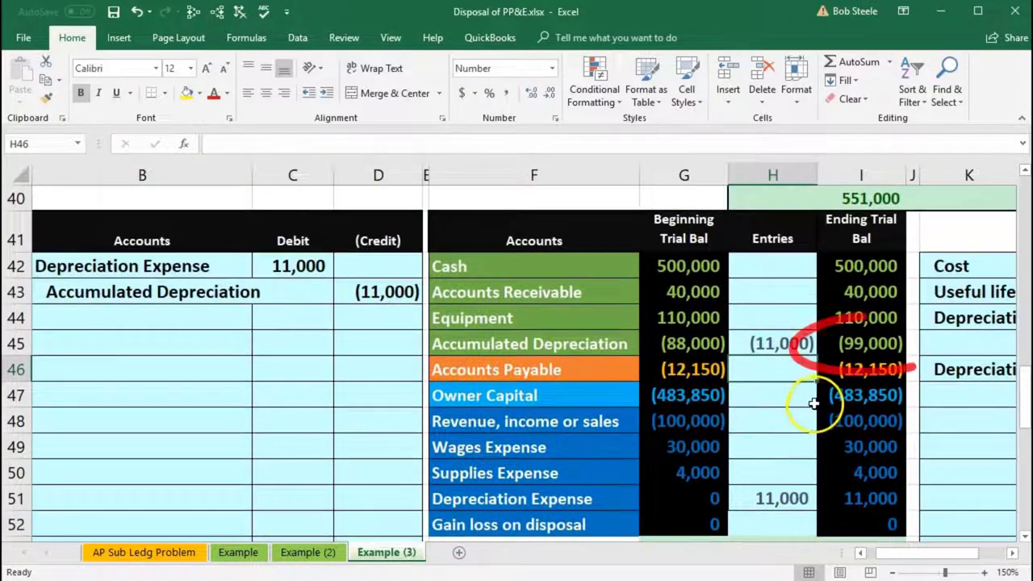
left_click(861, 344)
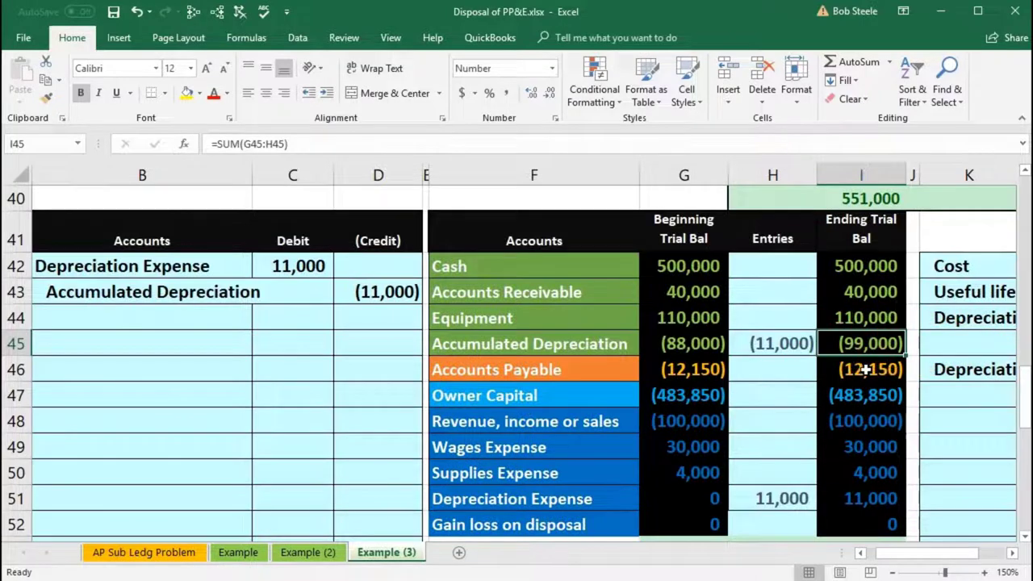
left_click_drag(866, 368, 821, 317)
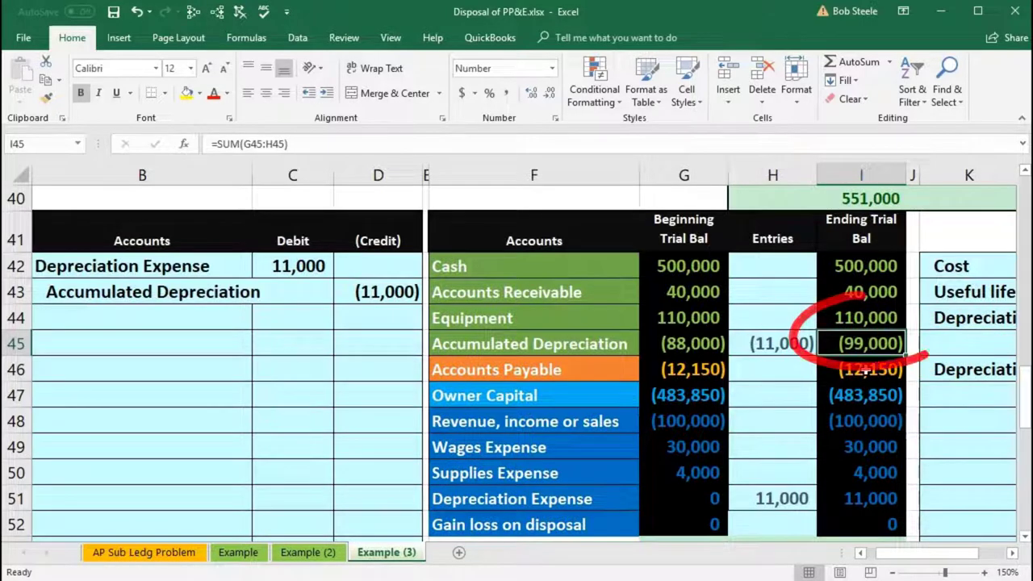
left_click(821, 316)
left_click_drag(820, 317, 820, 333)
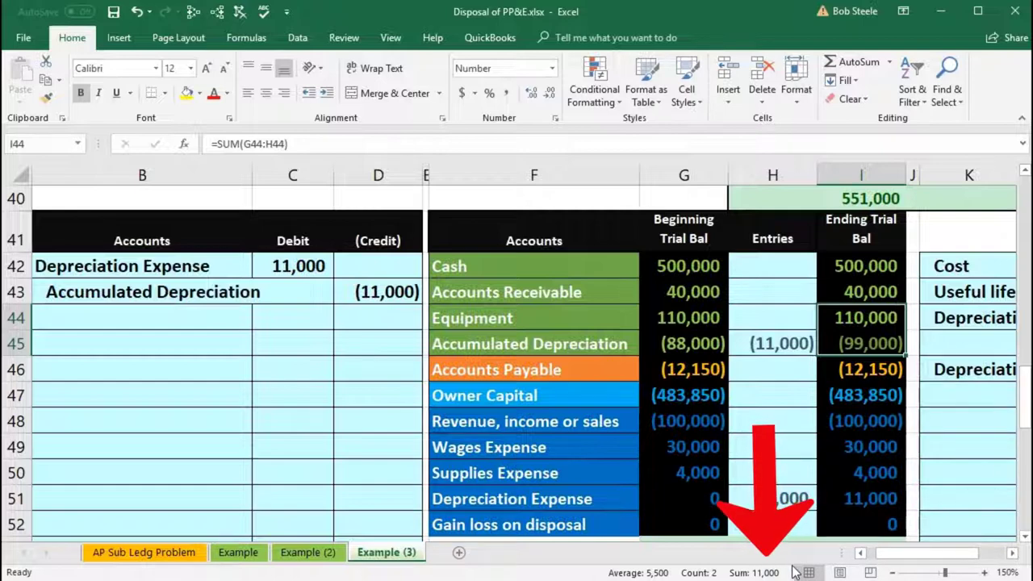
left_click(753, 566)
mouse_move(892, 557)
left_mouse_down()
mouse_move(877, 557)
mouse_move(888, 557)
left_mouse_up()
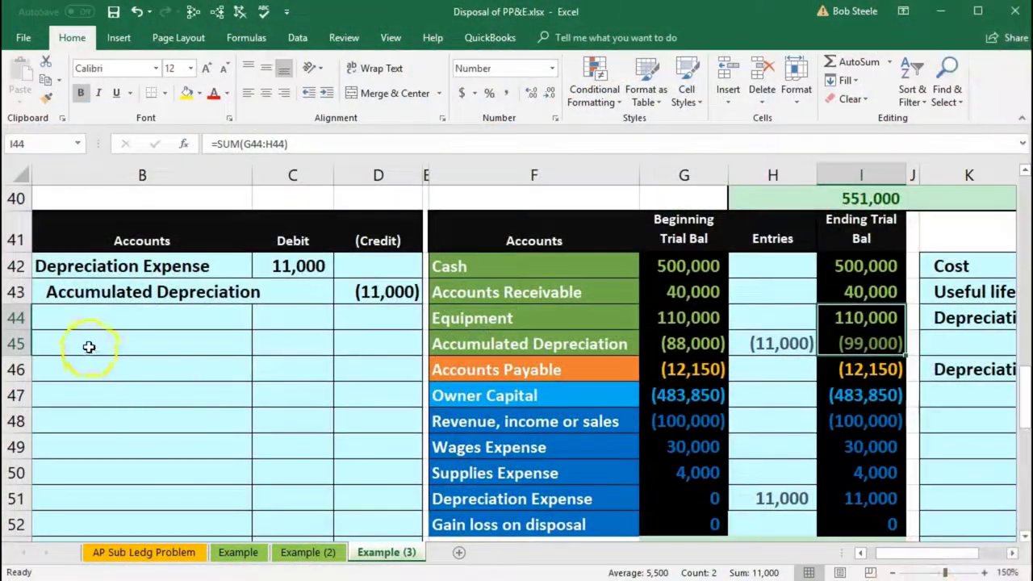
Step: Copy the Equipment account name from F44 into B46 as values only to start the disposal entry
left_click(87, 345)
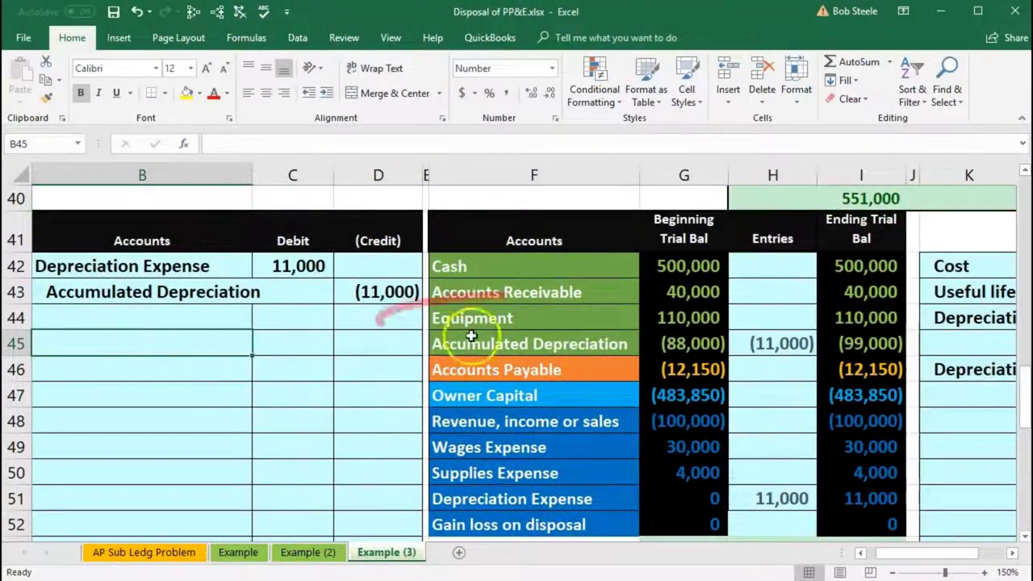
left_click(492, 317)
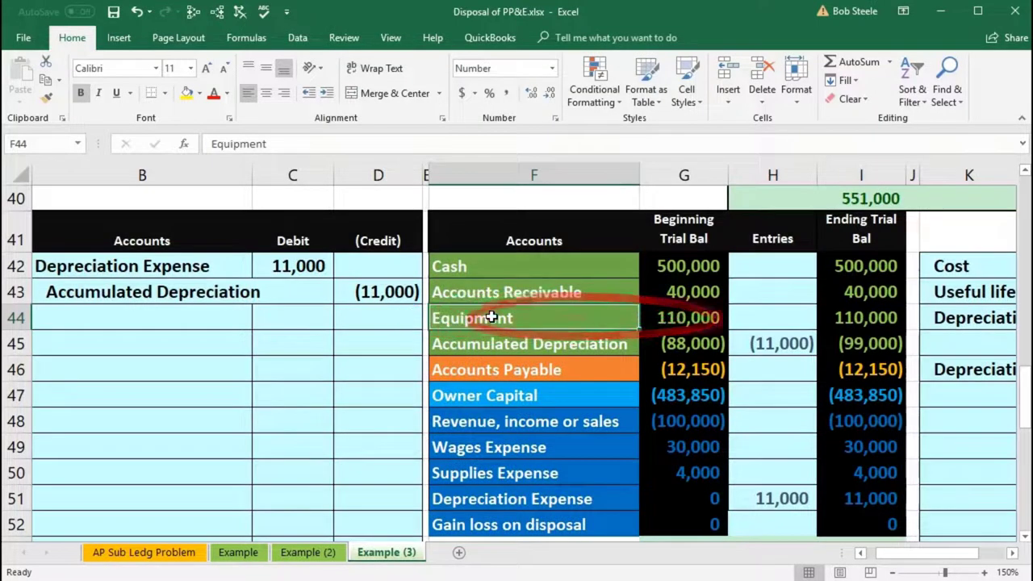
right_click(492, 318)
left_click(529, 347)
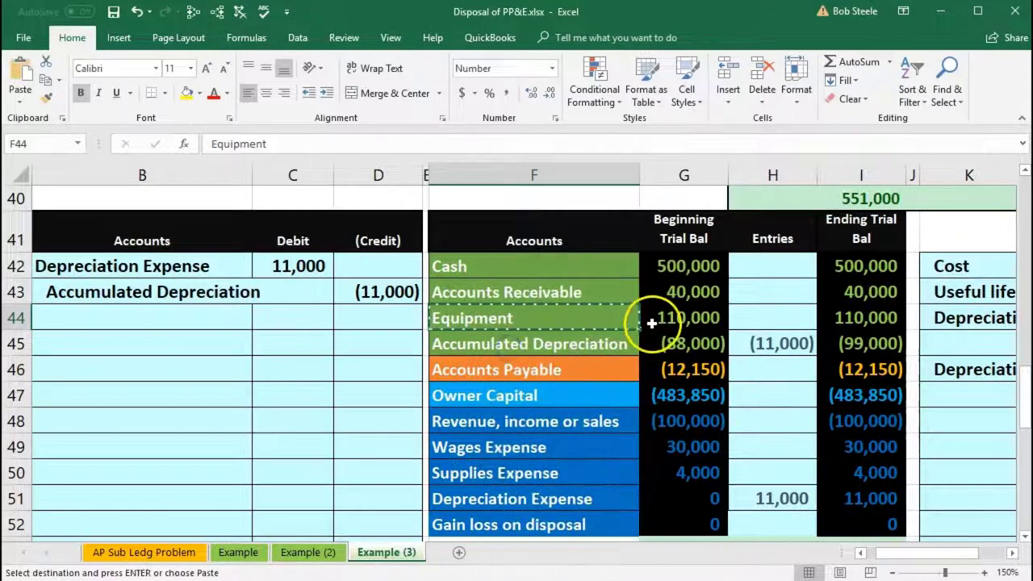
left_click(115, 343)
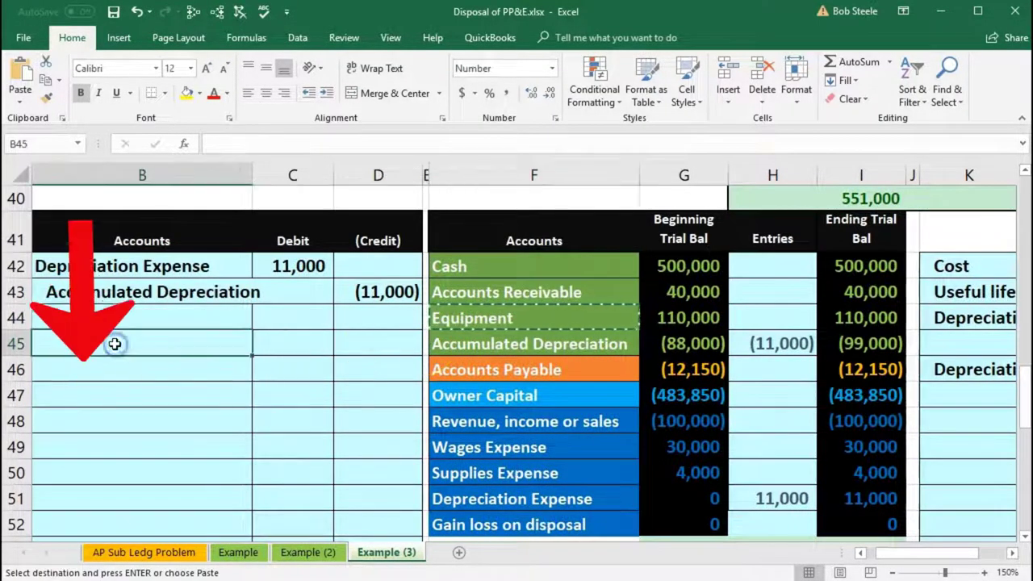
left_click(112, 371)
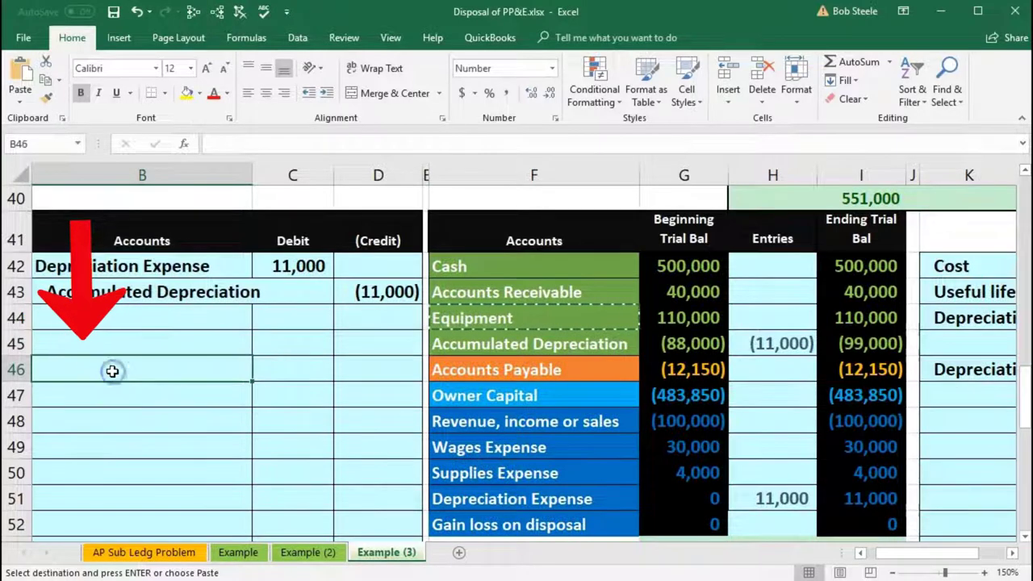
right_click(112, 371)
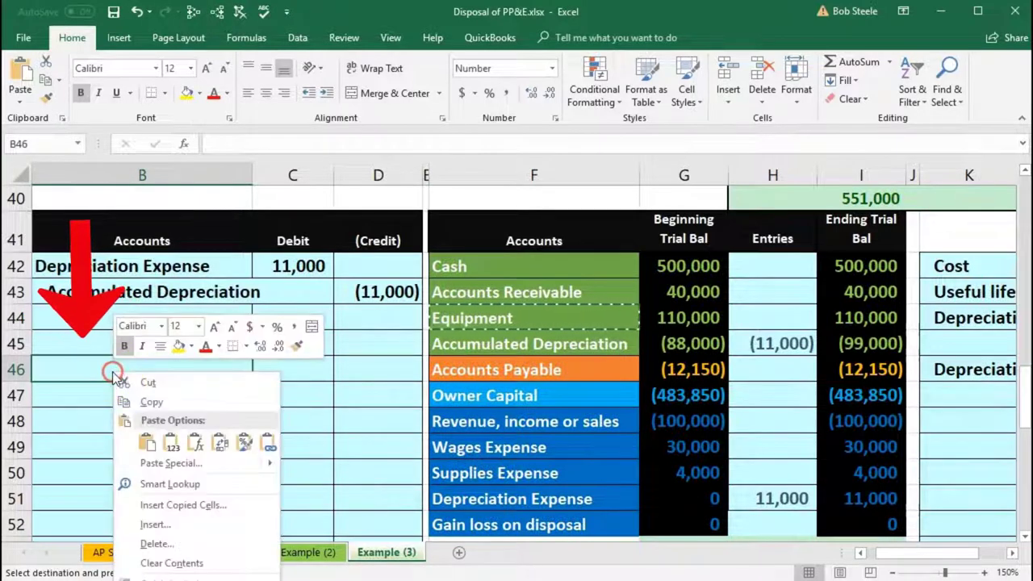
left_click(172, 440)
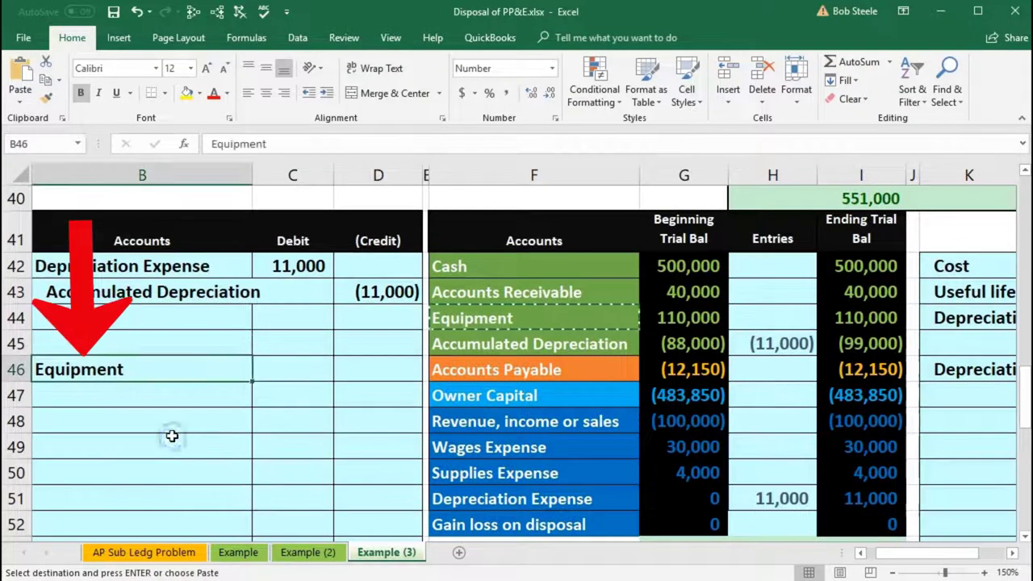
Step: Enter the Equipment credit of -110000 in D46 of the disposal entry
left_click(370, 370)
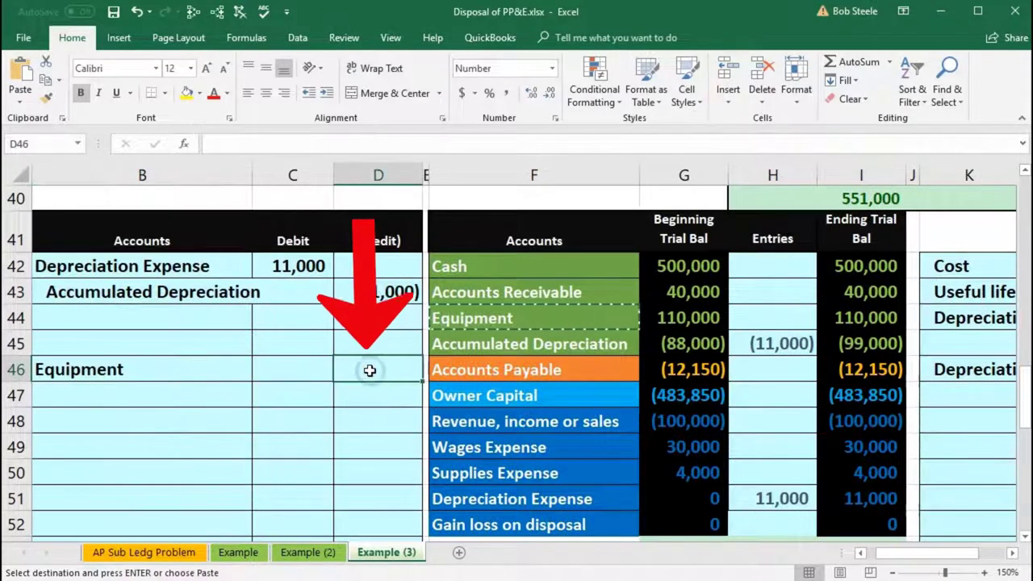
type("-")
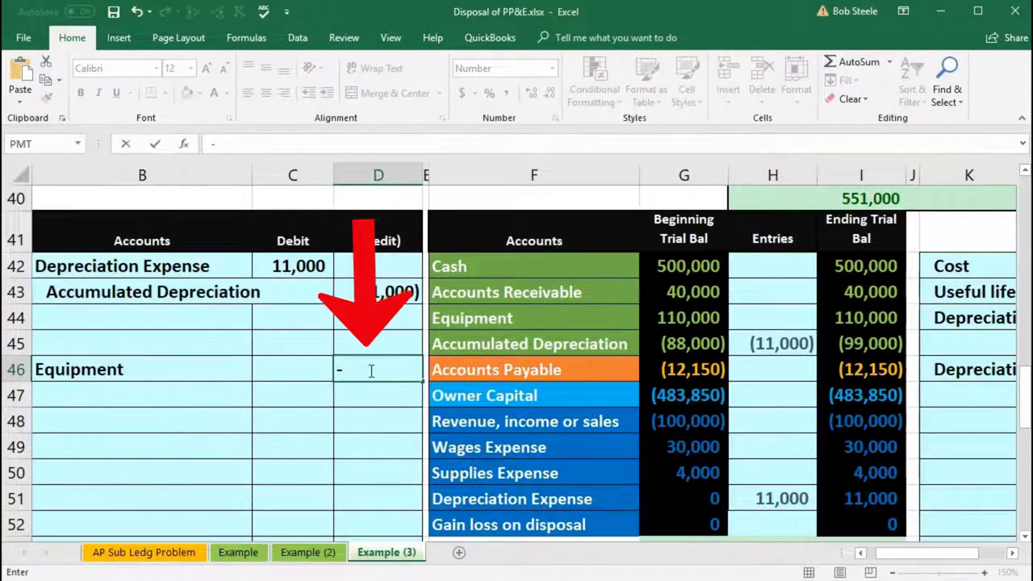
type("110000")
key("Return")
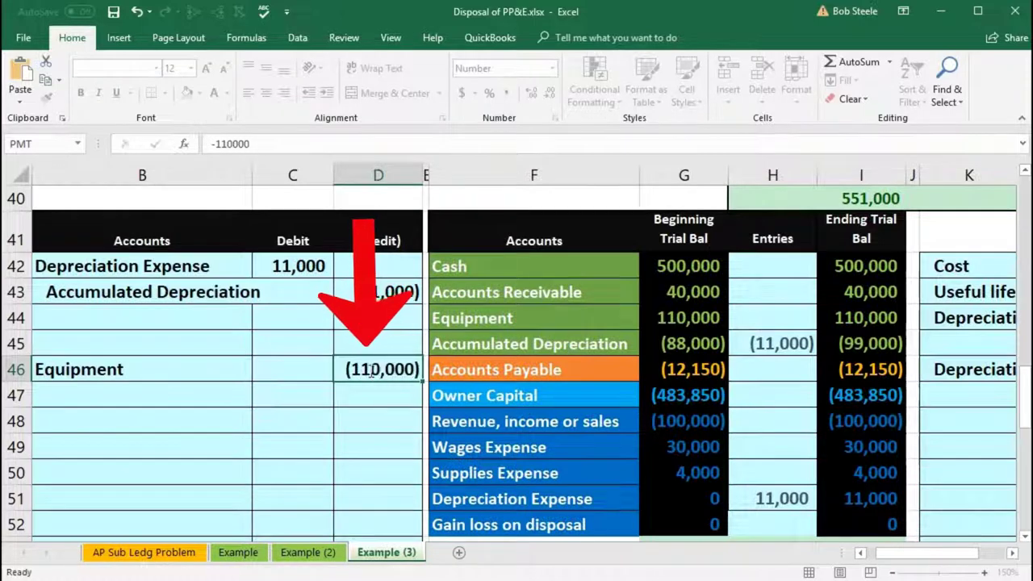
Step: Indent the Equipment account name in B46 and check the Accumulated Depreciation balances in row 45 of the trial balance
left_click(197, 365)
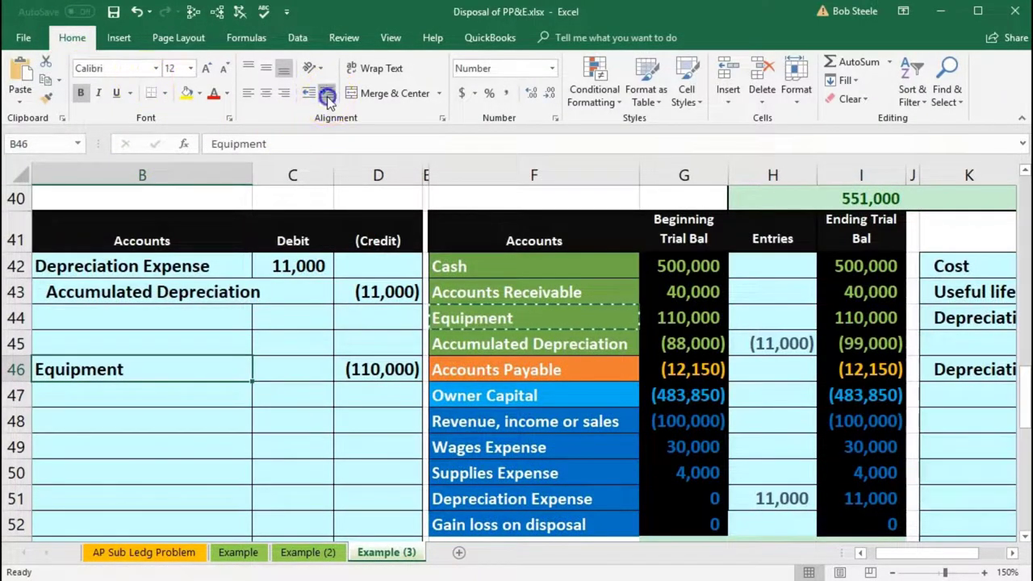
left_click(524, 346)
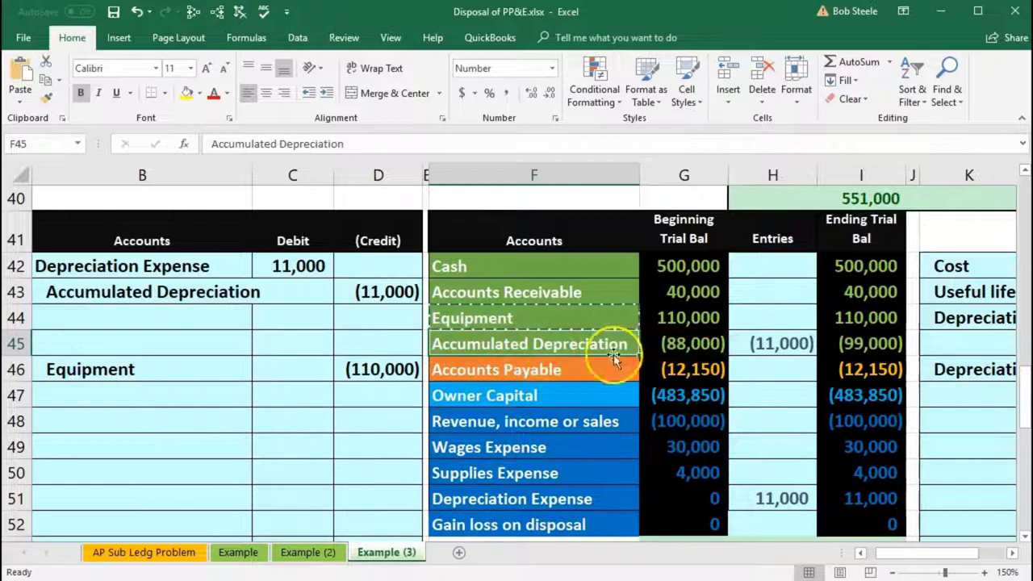
left_click(861, 344)
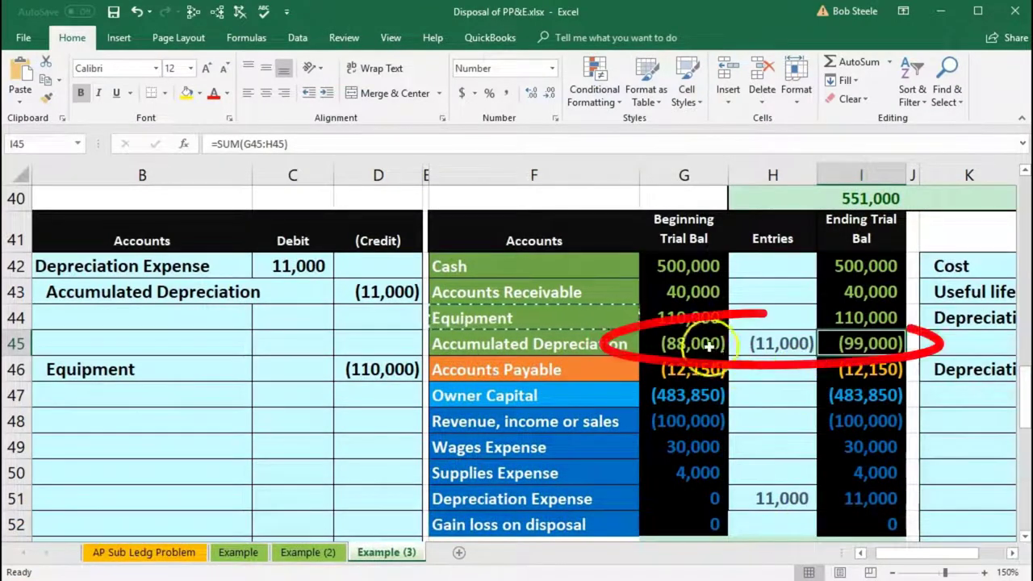
left_click(694, 344)
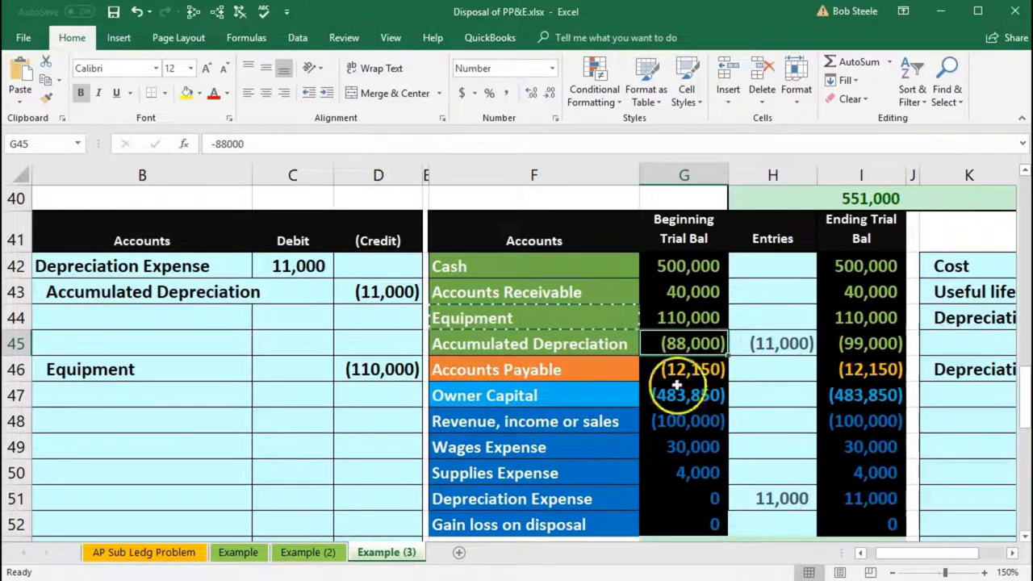
Step: Copy the Accumulated Depreciation account name from F45 into B45 as values only, above the Equipment line
left_click(554, 345)
right_click(549, 345)
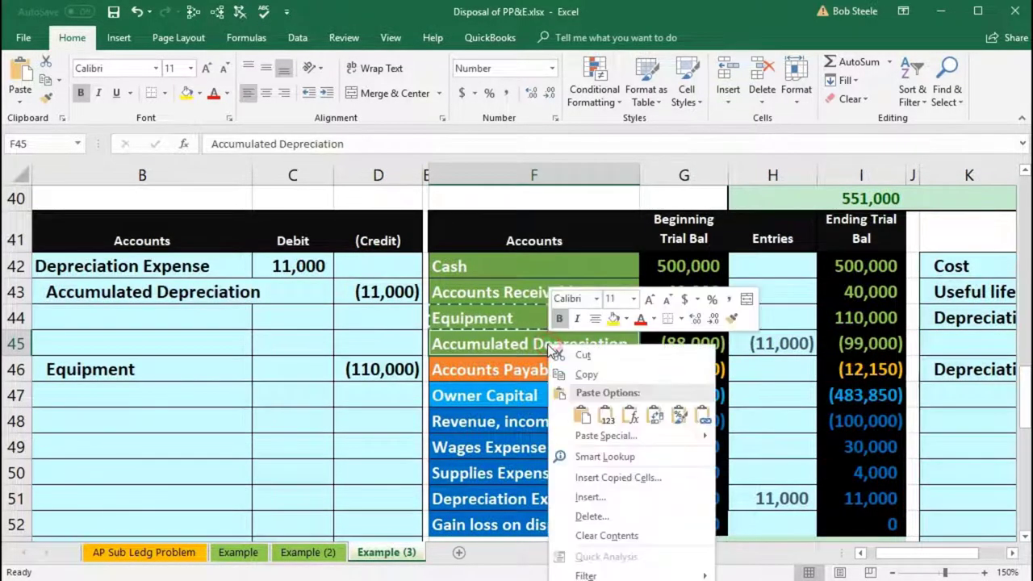
left_click(584, 374)
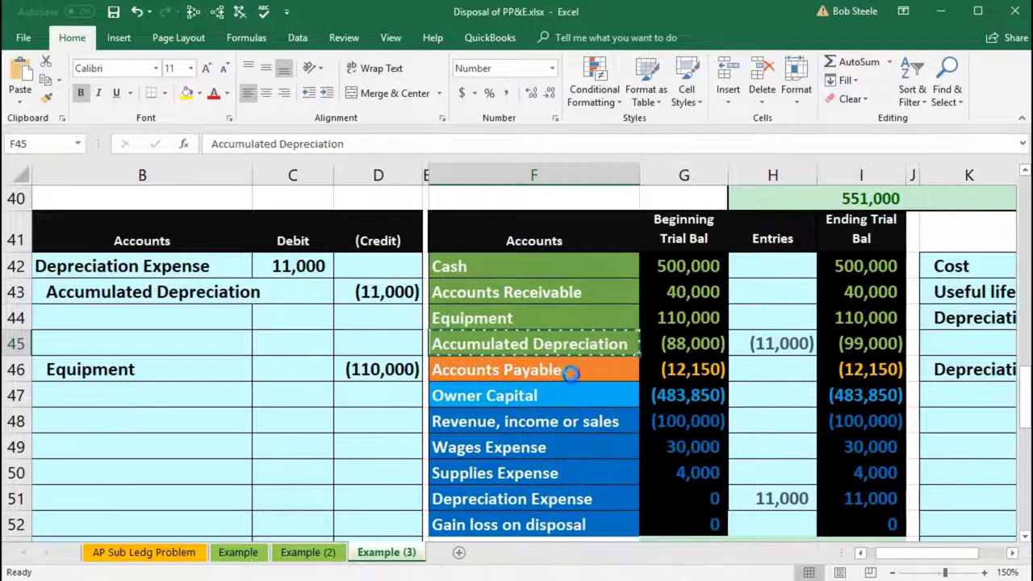
left_click(134, 335)
right_click(134, 335)
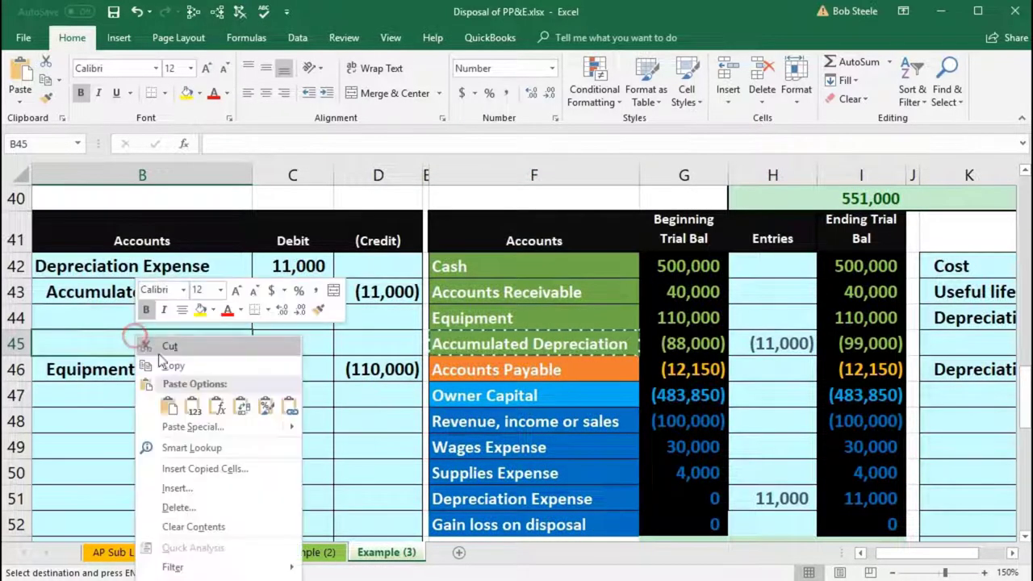
left_click(192, 400)
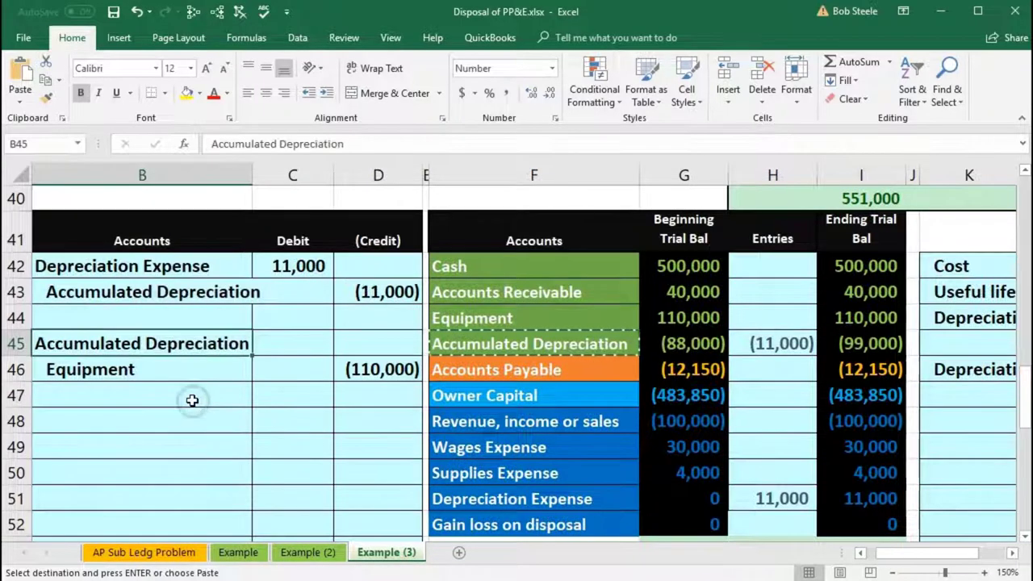
Step: Enter the Accumulated Depreciation debit of 99,000 in C45 of the disposal entry
left_click(273, 349)
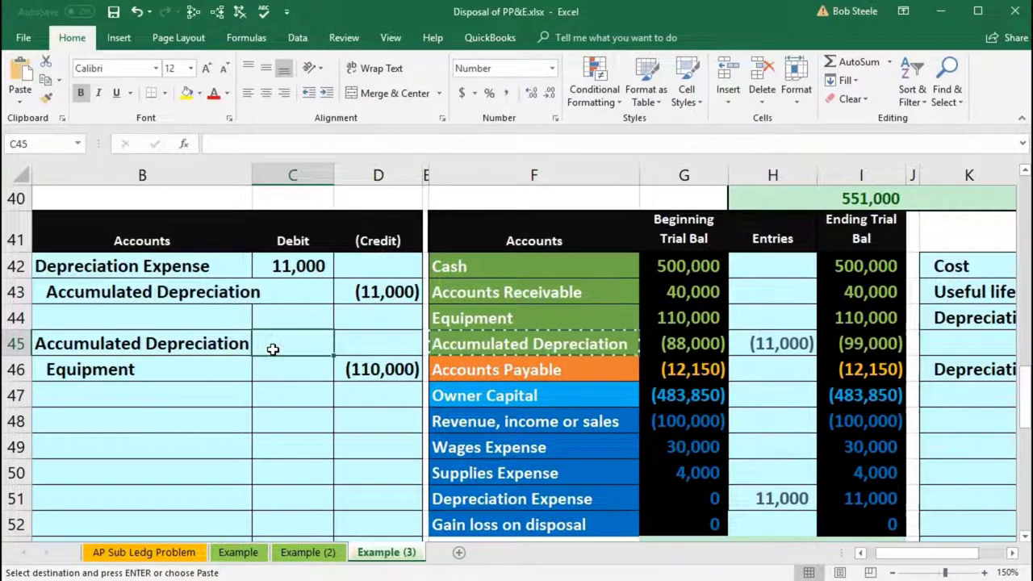
type("99,")
type("000")
key("Return")
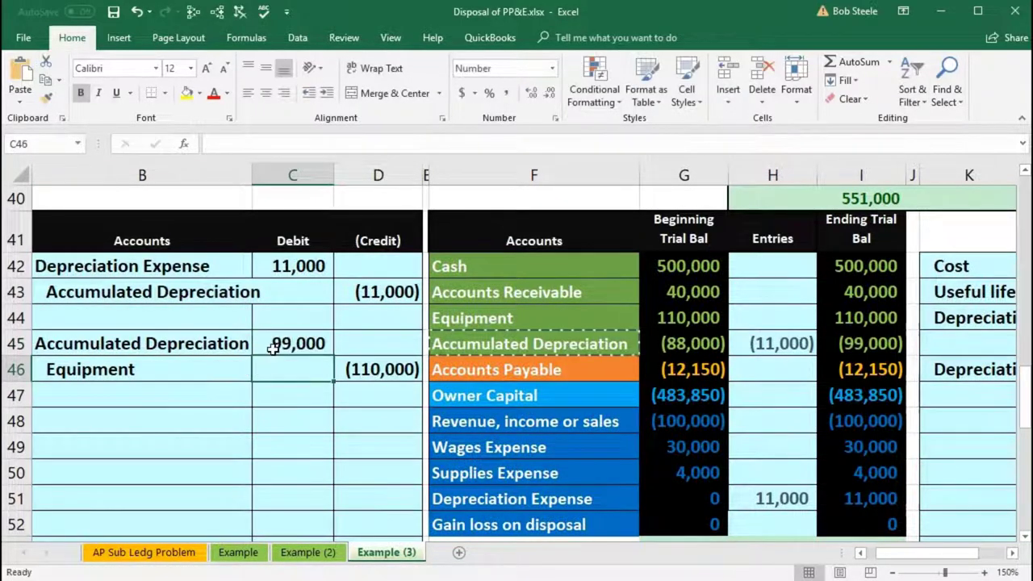
left_click_drag(273, 347, 299, 380)
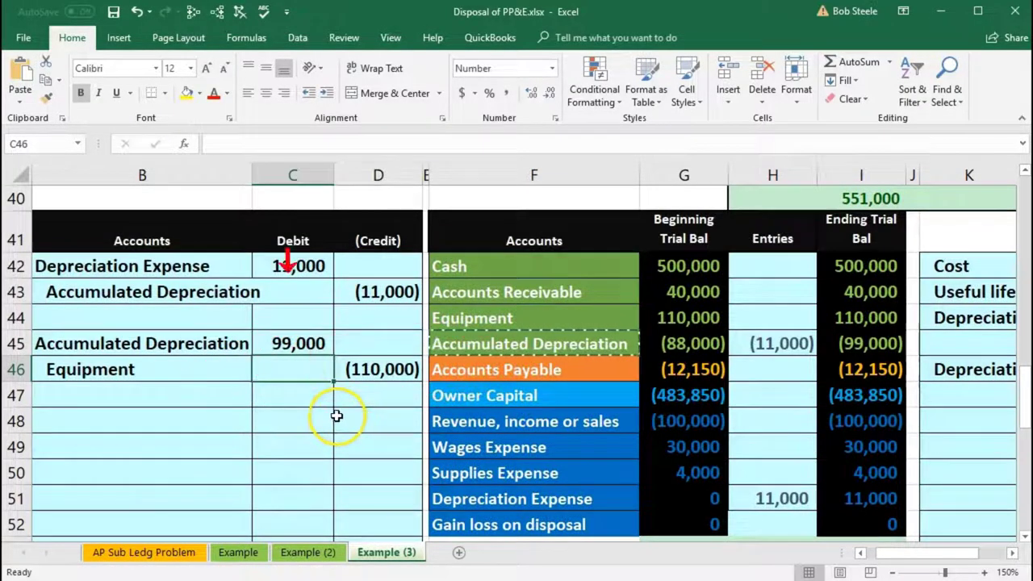
Step: Check the sum of the debit and credit in C45:D46 to see the amount needed to balance the disposal entry
left_click(301, 394)
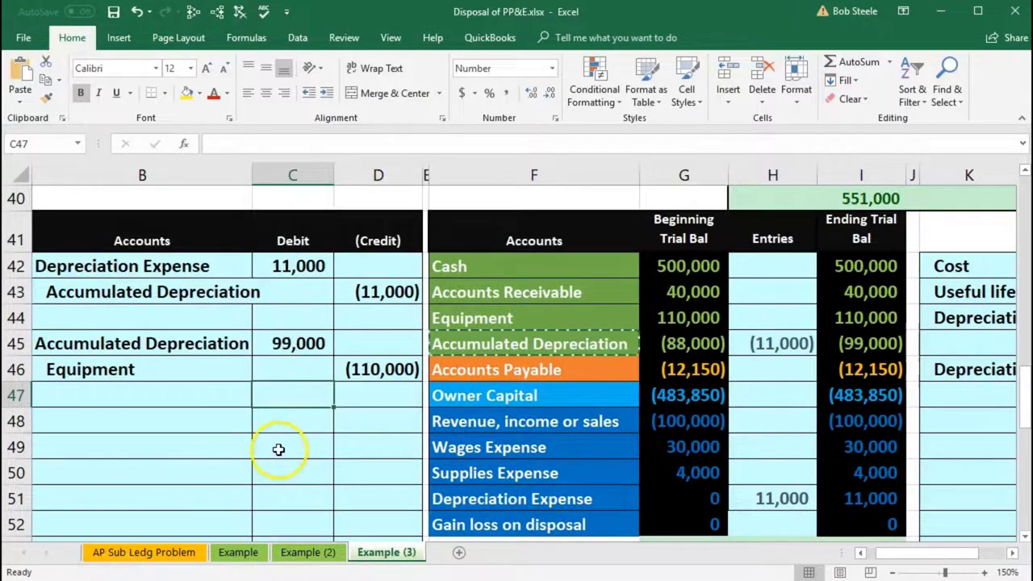
left_click_drag(292, 342, 351, 365)
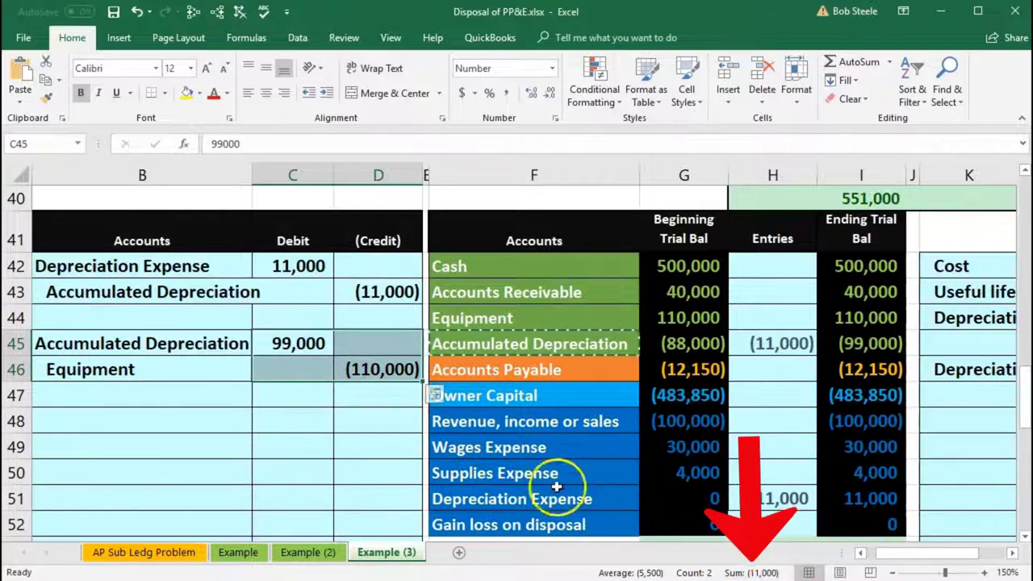
left_click(300, 396)
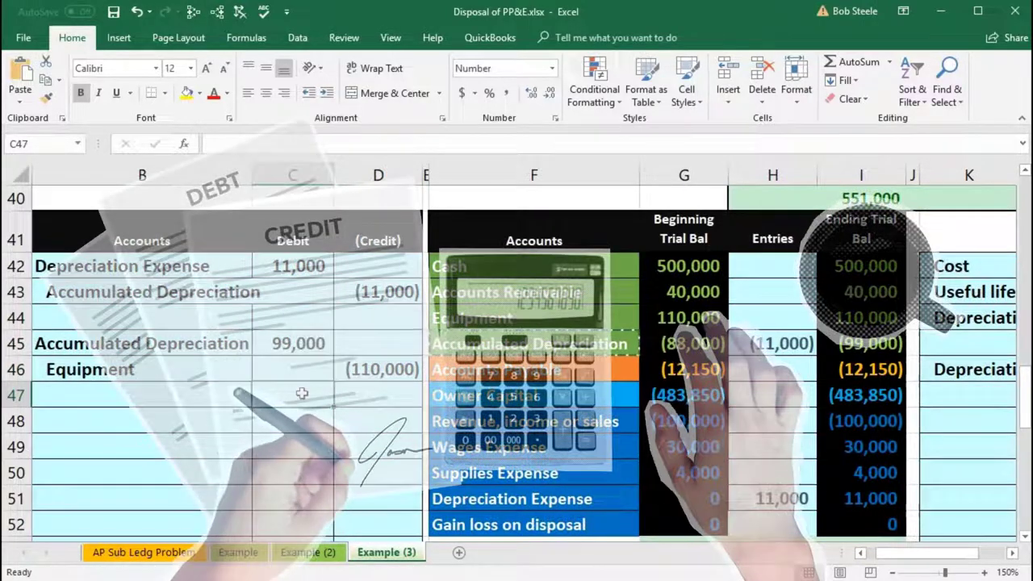
left_click(299, 344)
left_click(380, 347)
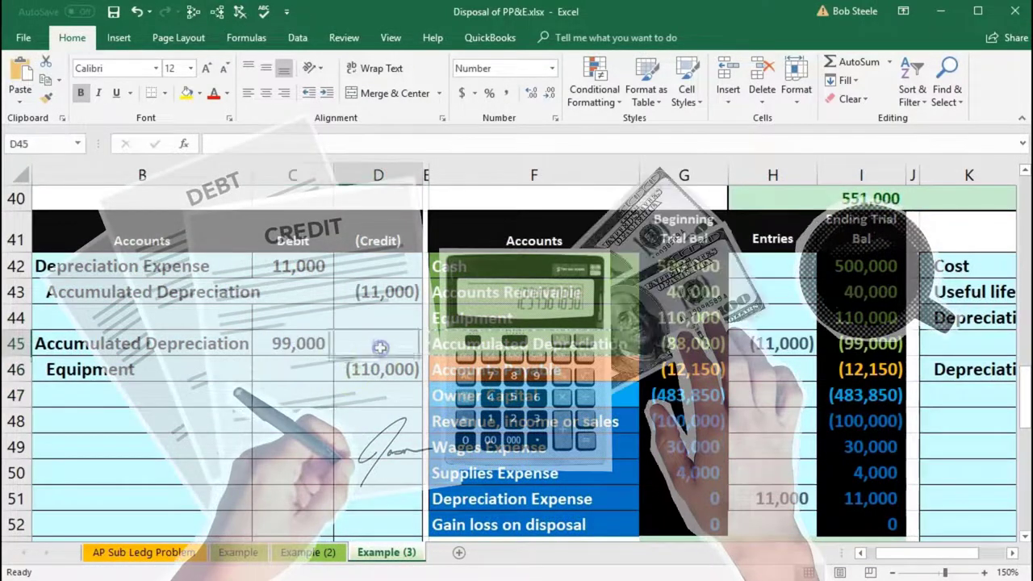
Step: Calculate the balancing debit of the disposal entry in C47 with the formula -SUM(C45:D46)
left_click(292, 392)
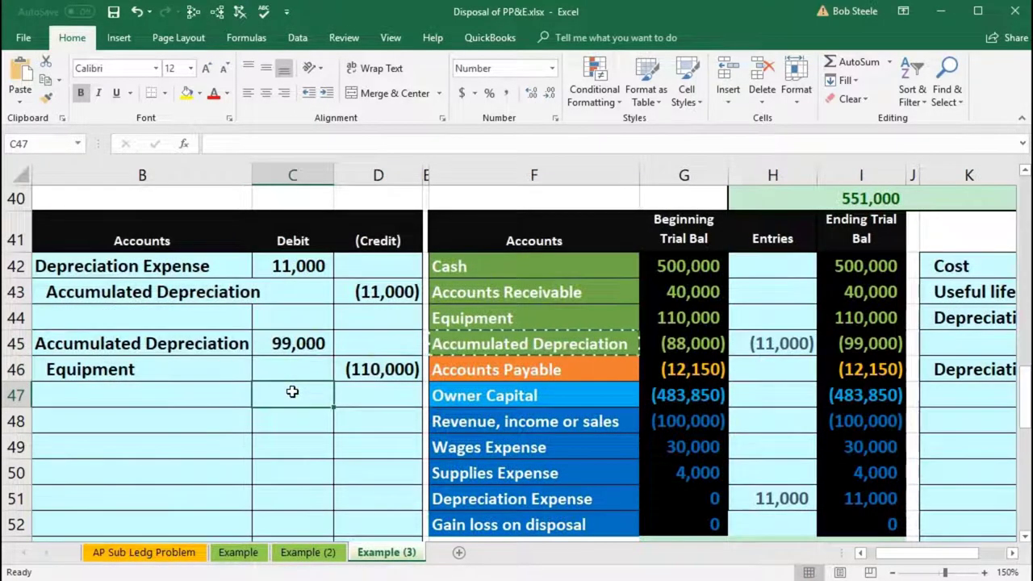
type("-sum")
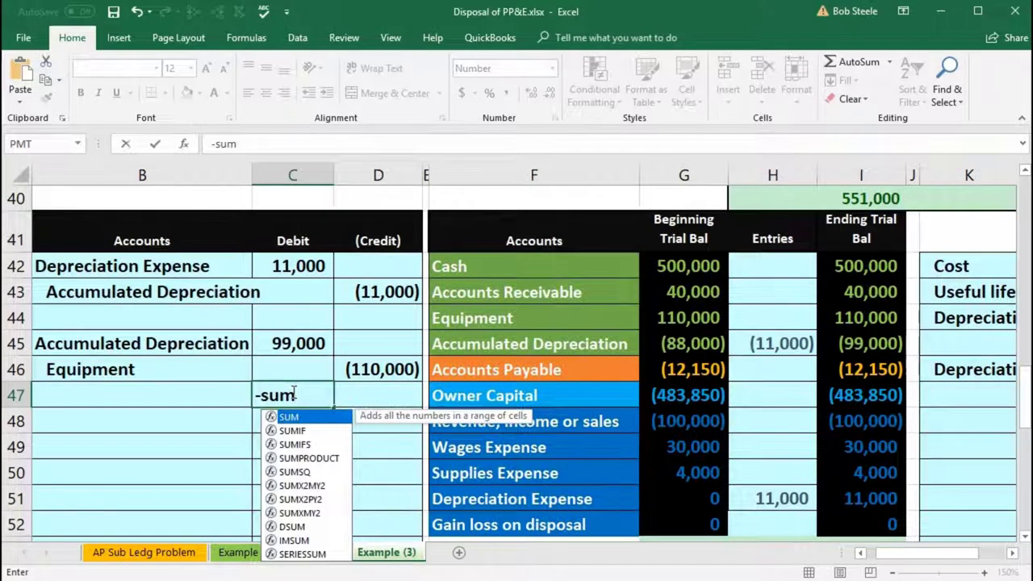
double_click(288, 417)
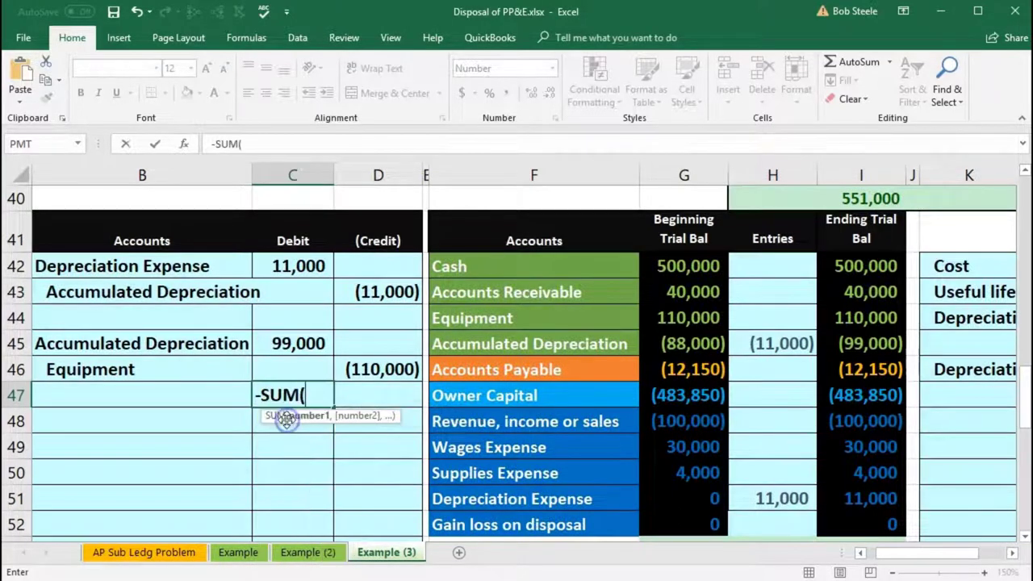
left_click_drag(296, 344, 353, 368)
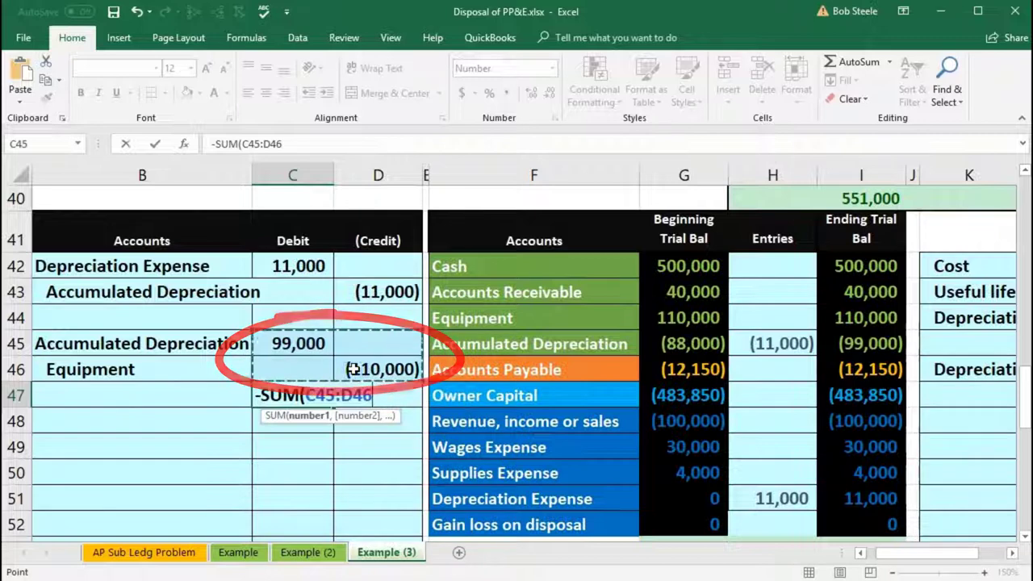
key("Return")
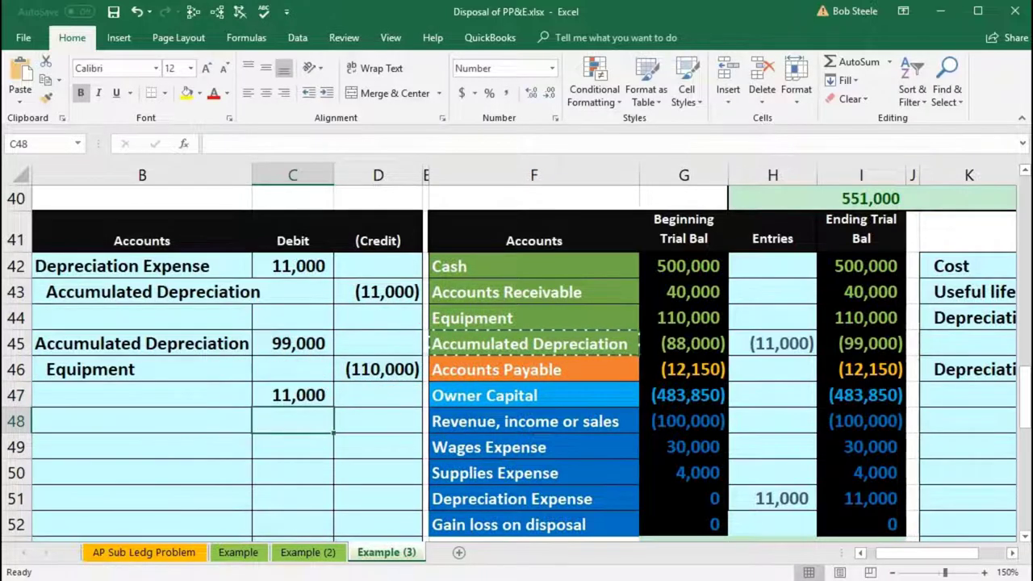
Step: Compare the balancing amount in C47 with the equipment's book value by summing I44:I45
left_click(359, 483)
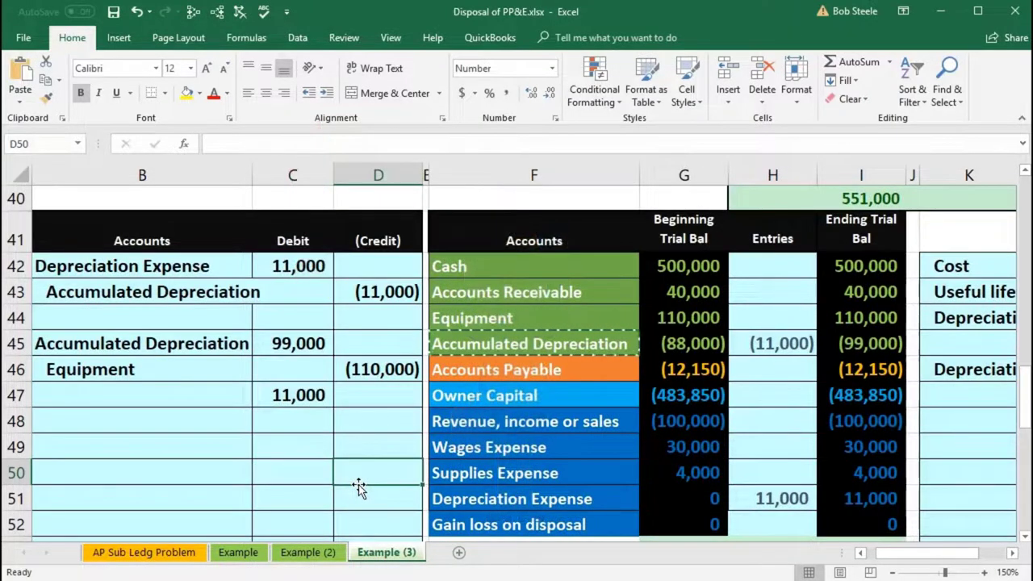
left_click(301, 398)
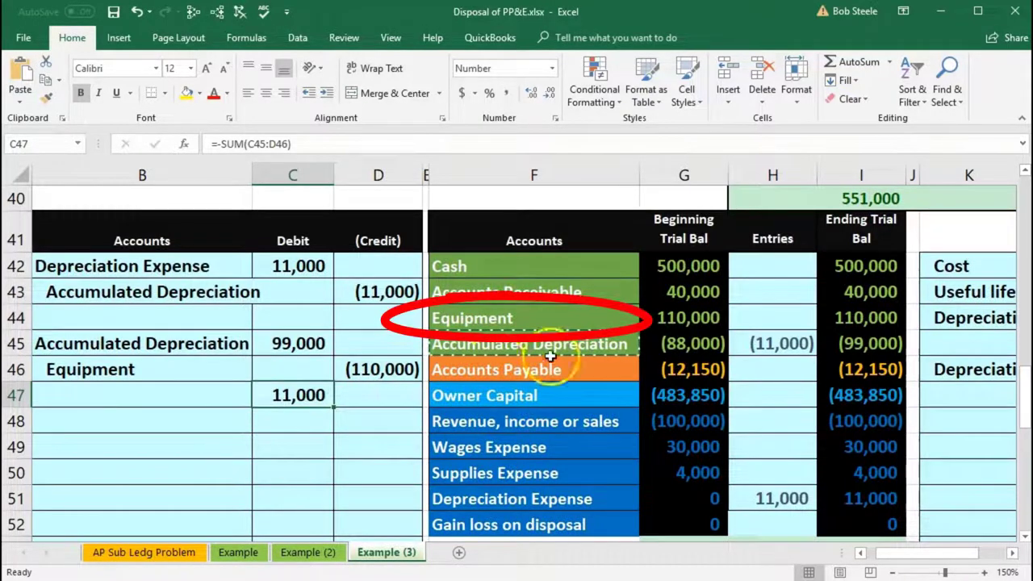
left_click(849, 321)
left_click_drag(849, 321, 858, 345)
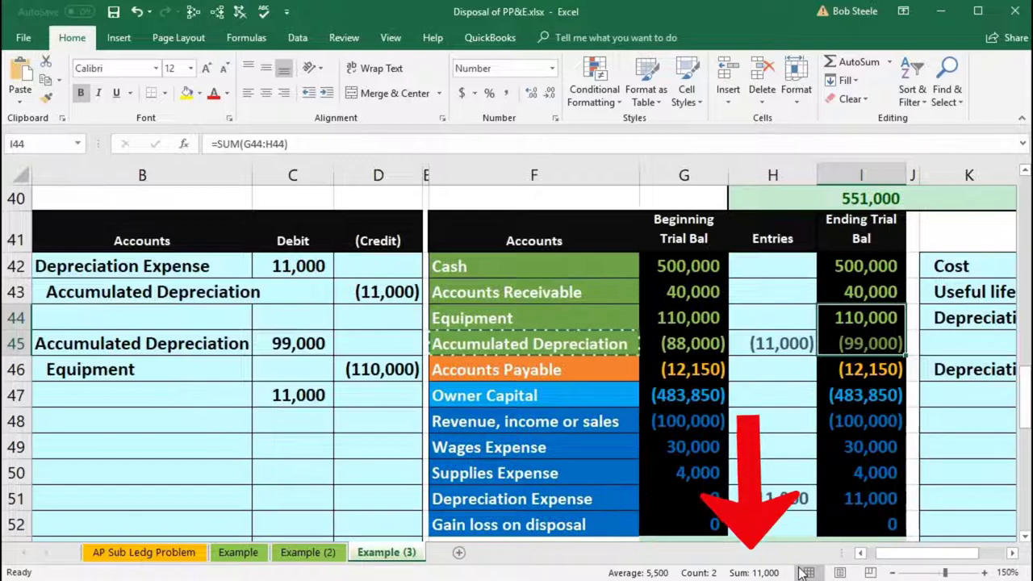
Step: Copy the Gain loss on disposal account name from F52 into B47 as values only
left_click(514, 529)
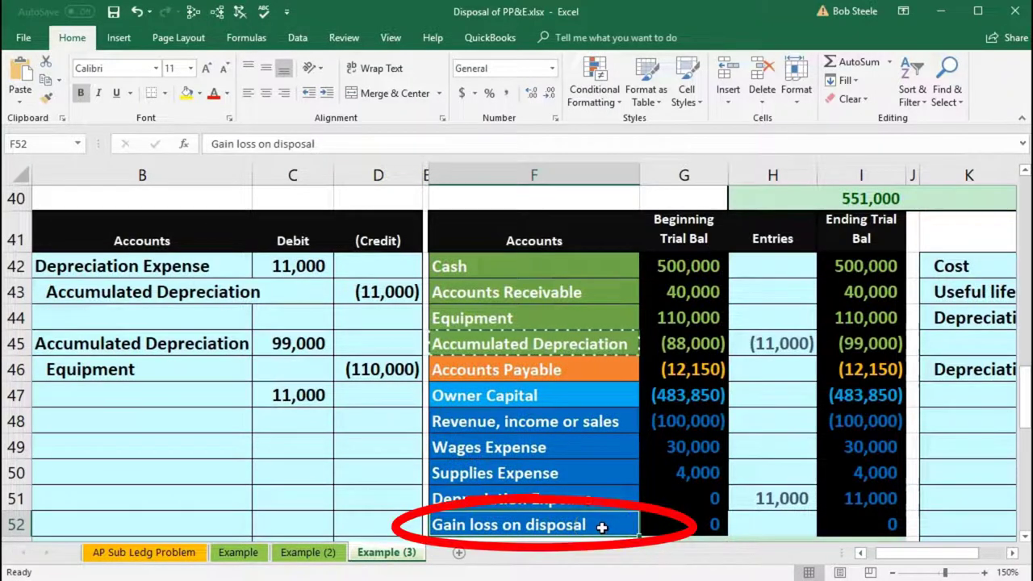
right_click(602, 527)
left_click(630, 194)
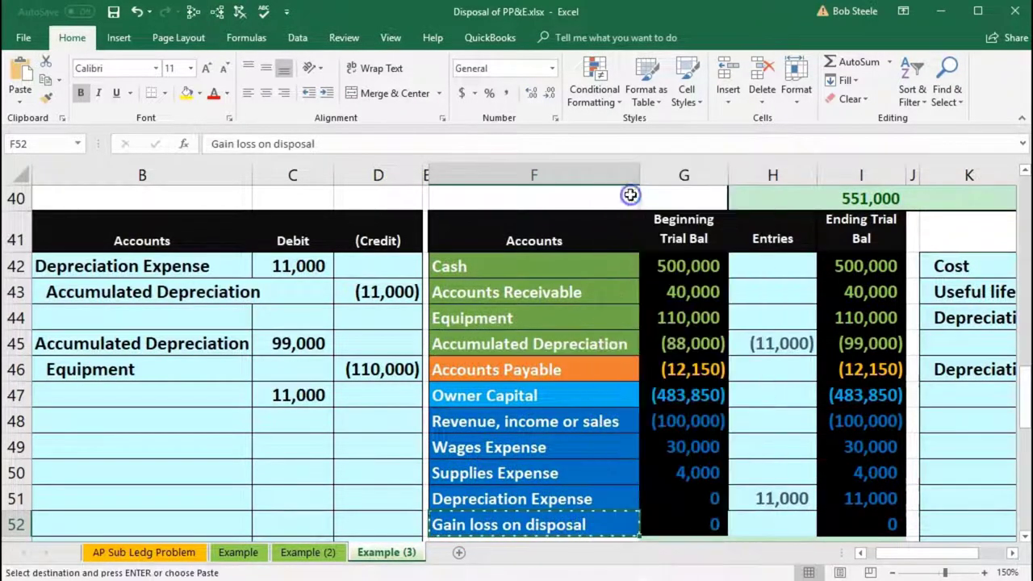
left_click(185, 393)
right_click(185, 393)
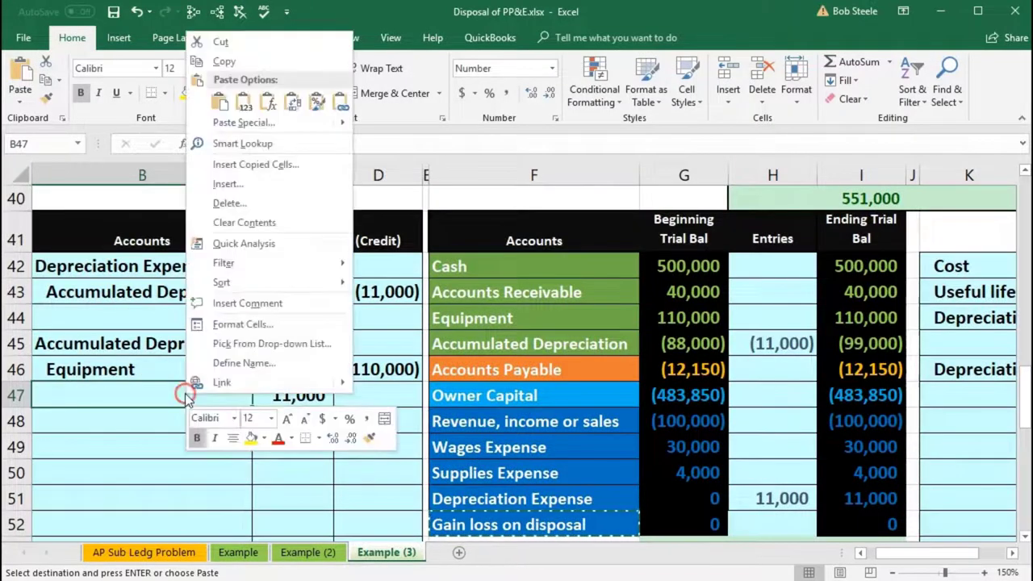
left_click(243, 101)
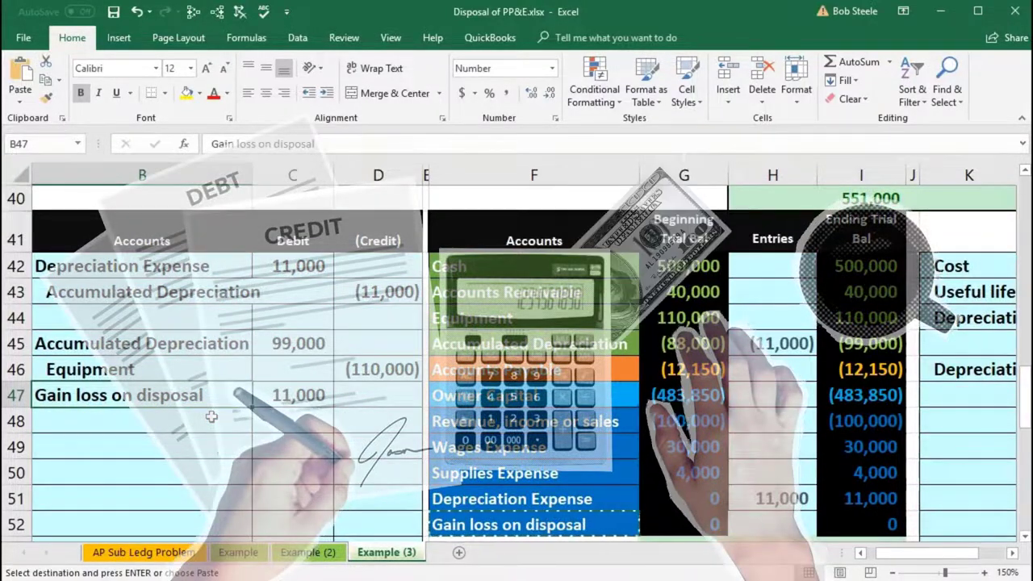
left_click(208, 375)
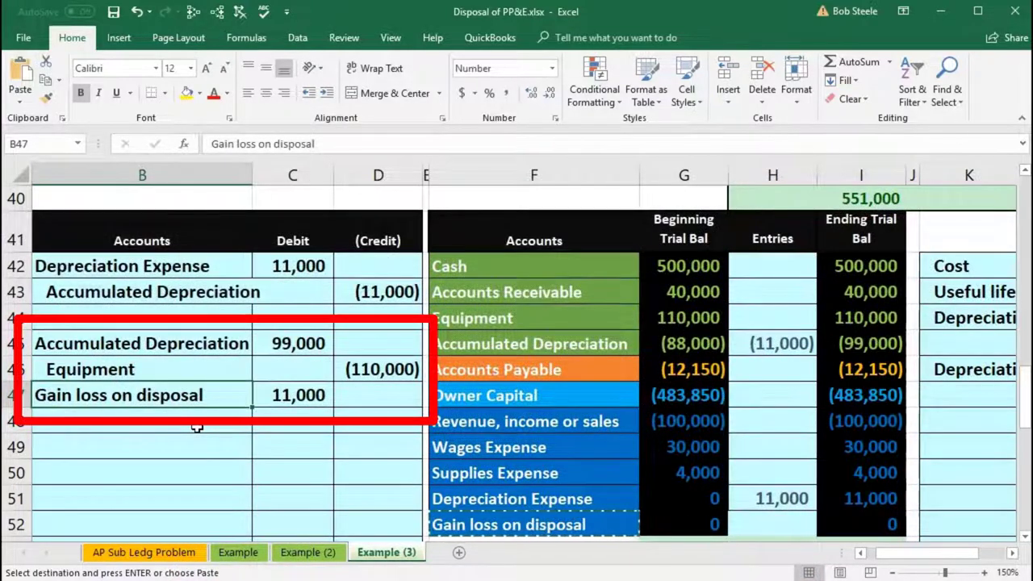
left_click(197, 419)
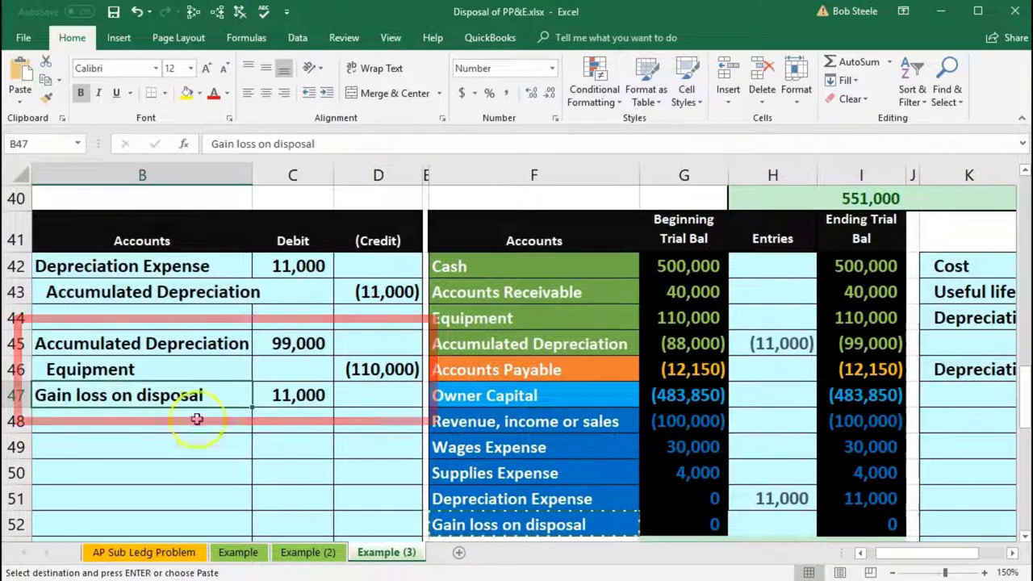
Step: Post the disposal debit to Accumulated Depreciation by extending the formula in H45 to =D43+C45
left_click_drag(201, 339, 299, 341)
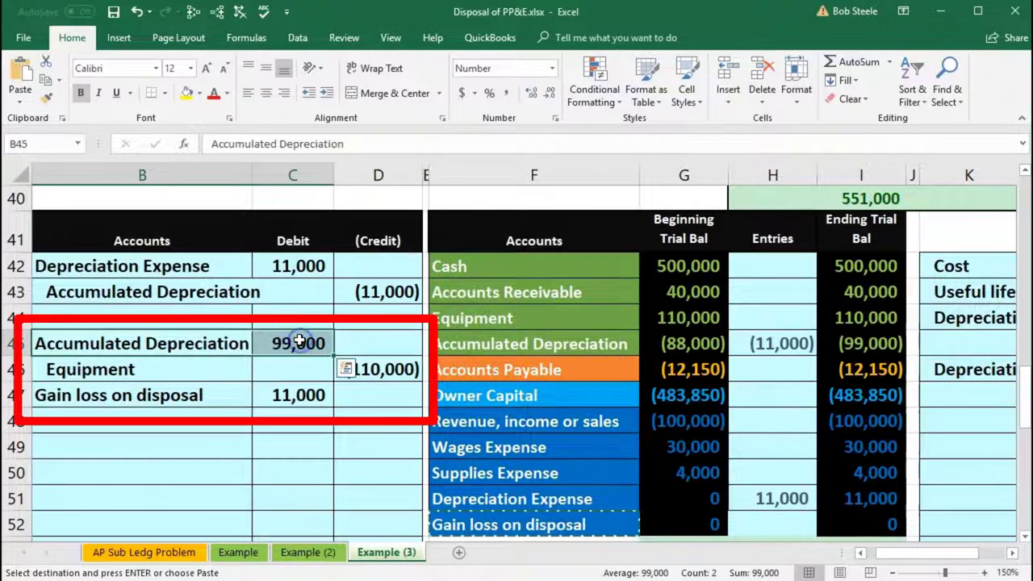
left_click(772, 343)
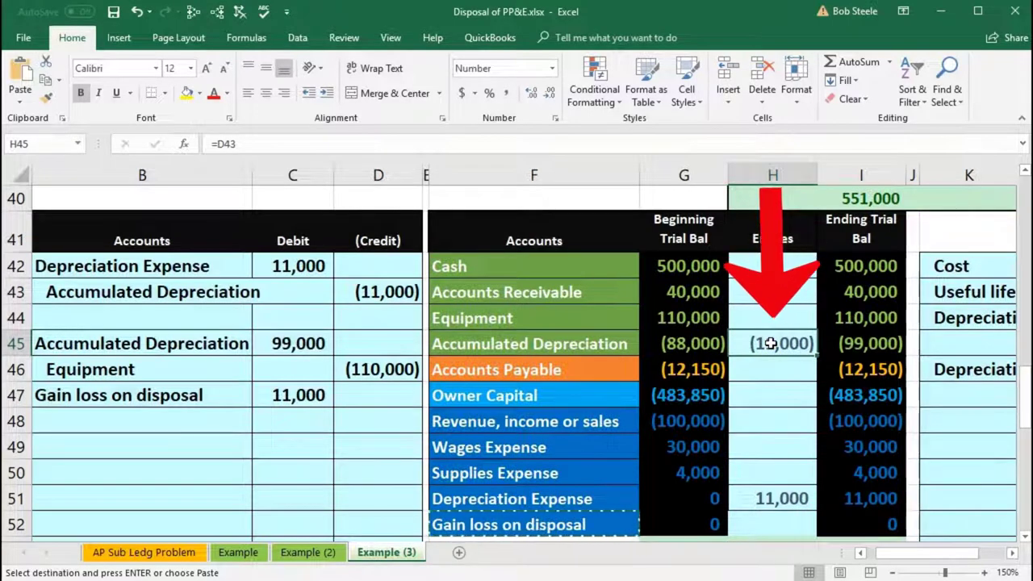
double_click(773, 343)
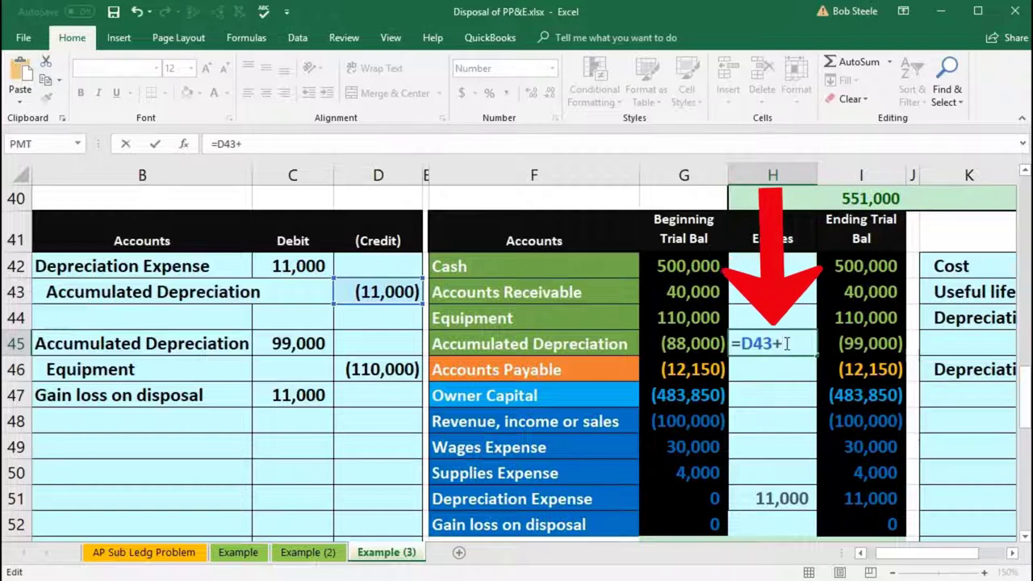
left_click(746, 345)
type("+")
left_click(310, 343)
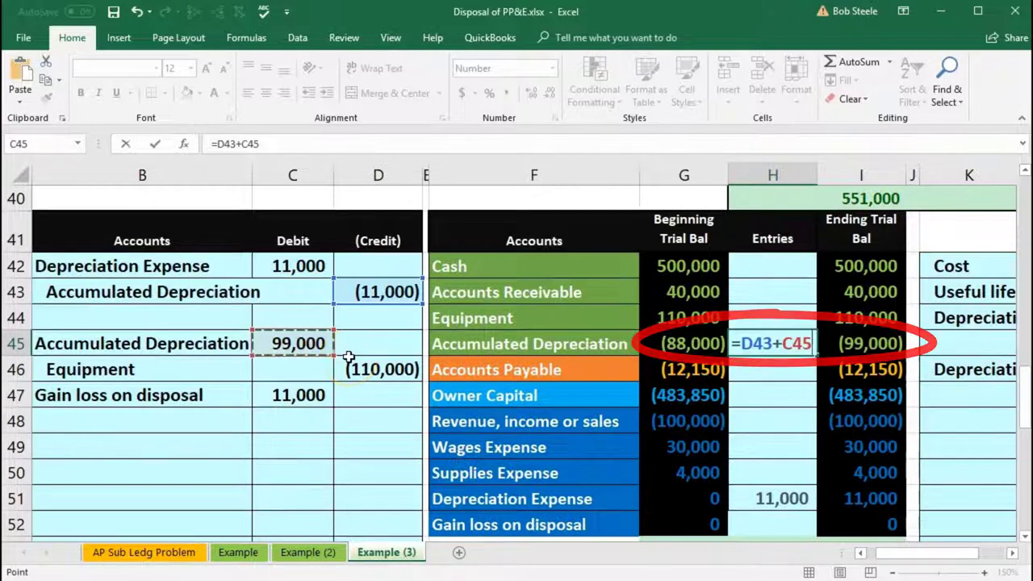
key("Return")
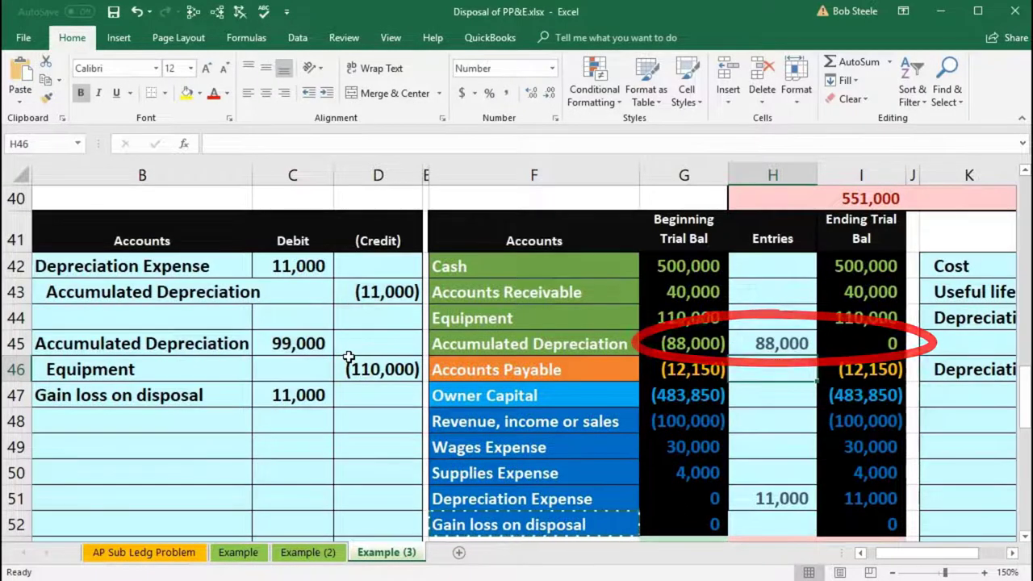
Step: Post the disposal credit to Equipment in the trial balance by entering =D46 in H44
left_click_drag(198, 369, 364, 361)
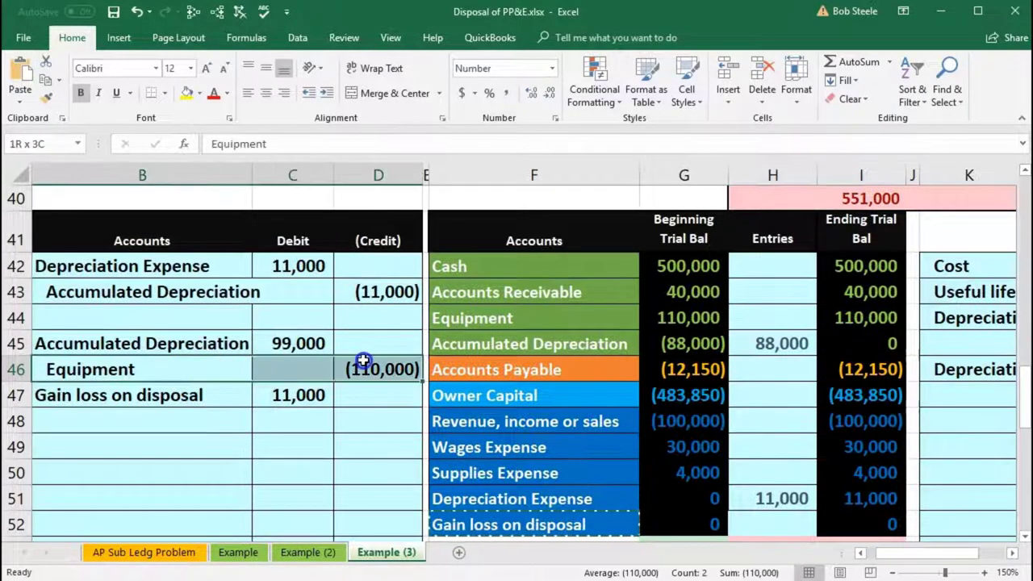
left_click_drag(502, 316, 660, 318)
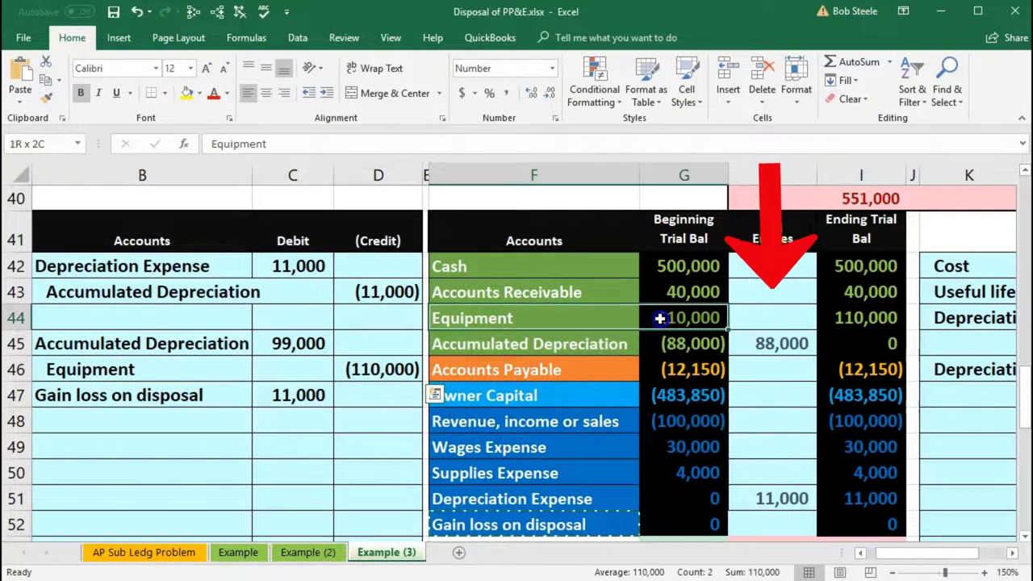
left_click(761, 312)
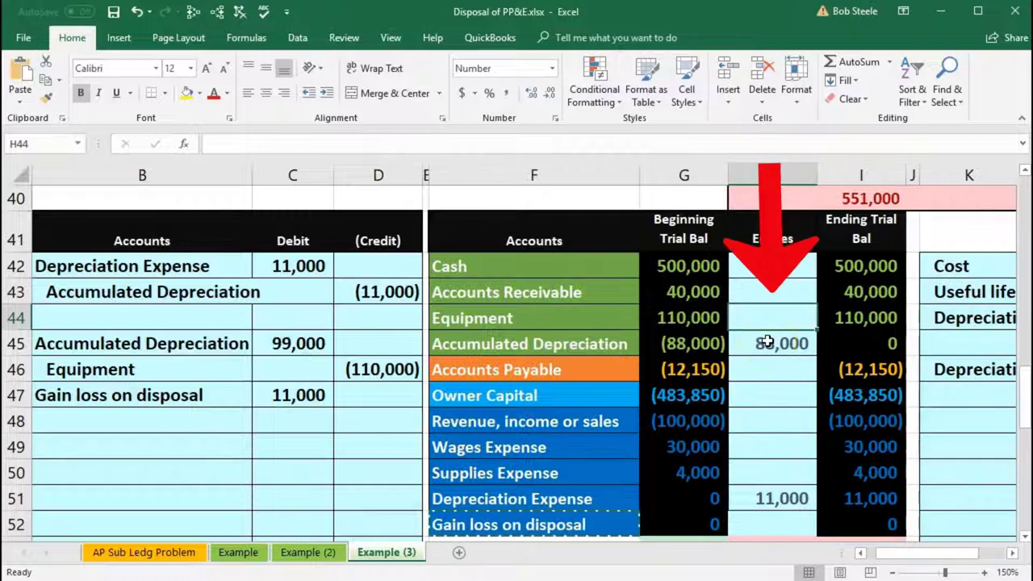
type("=")
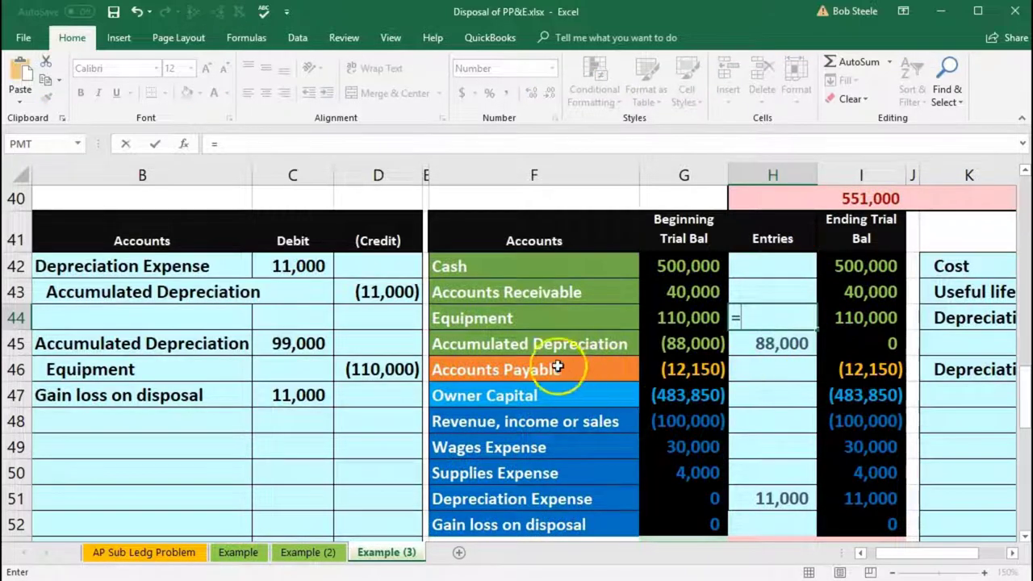
left_click(401, 367)
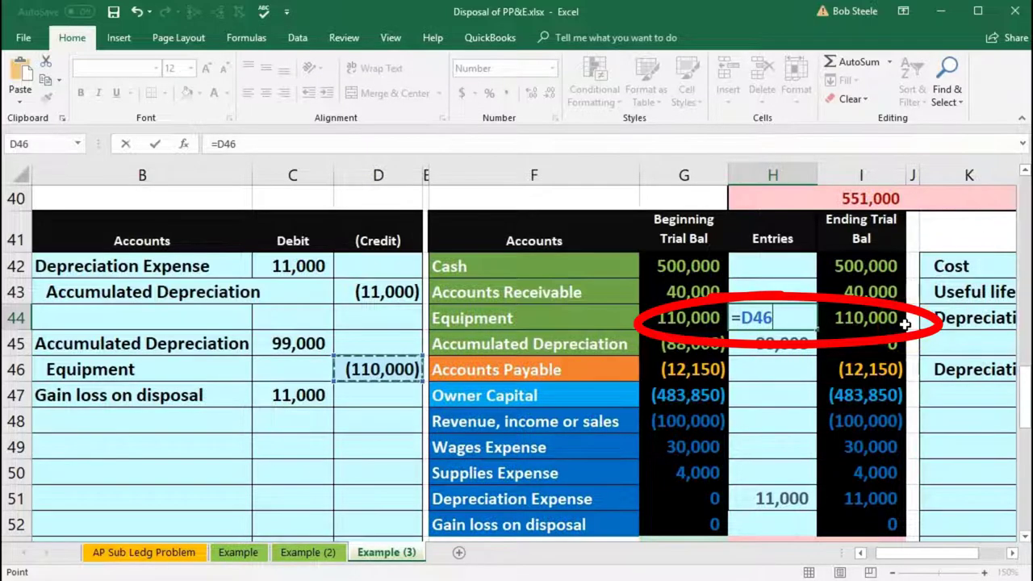
key("Return")
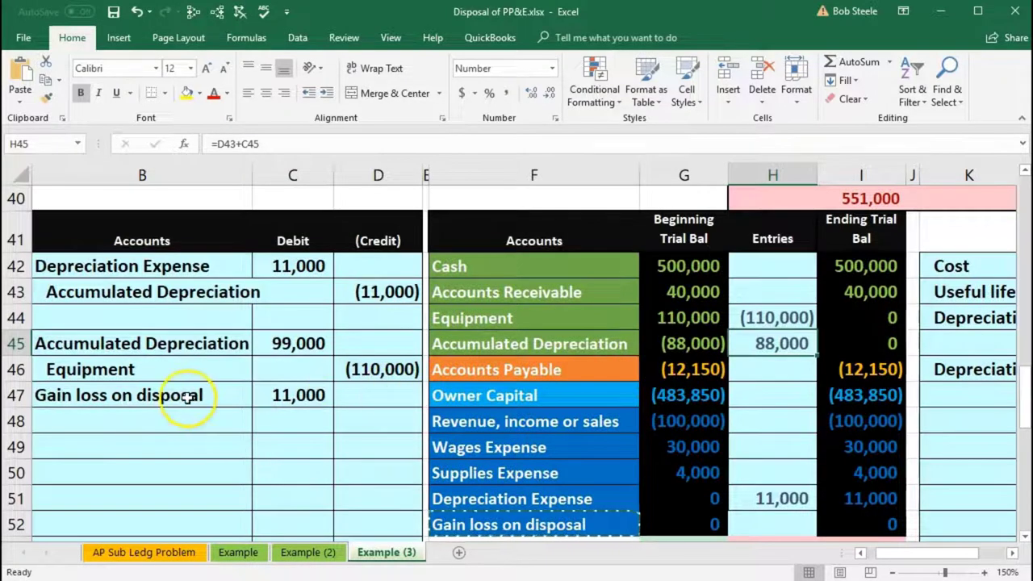
Step: Post the disposal debit to Gain loss on disposal in the trial balance by entering =C47 in H52
left_click_drag(187, 396, 285, 397)
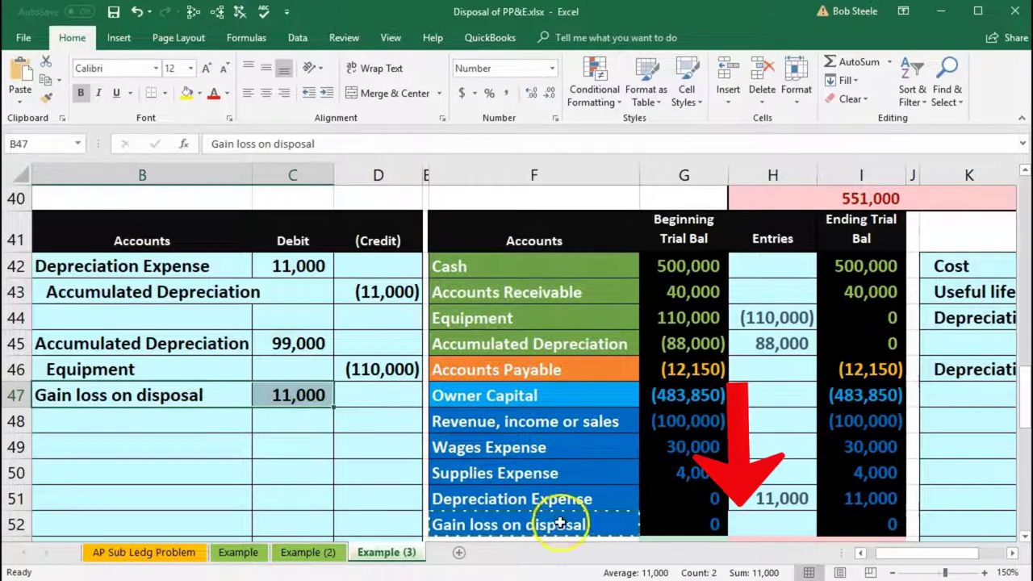
left_click_drag(560, 523, 664, 521)
key("ctrl+v")
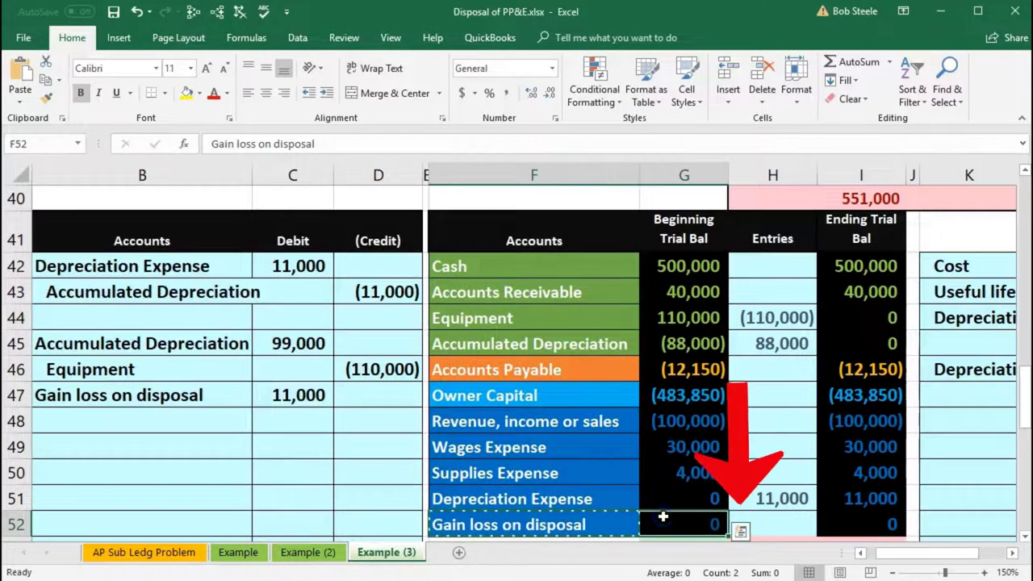
left_click(767, 523)
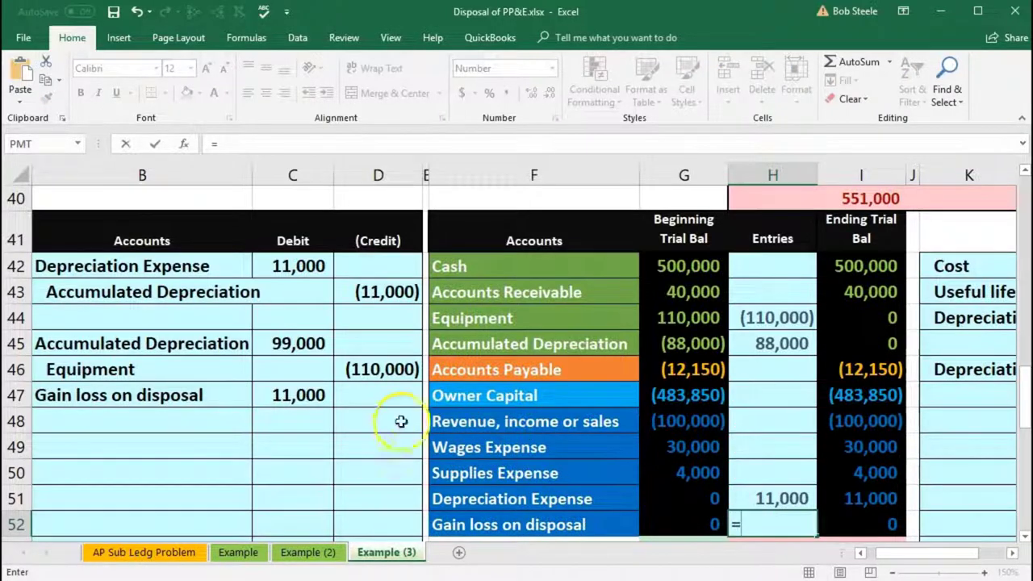
left_click(288, 395)
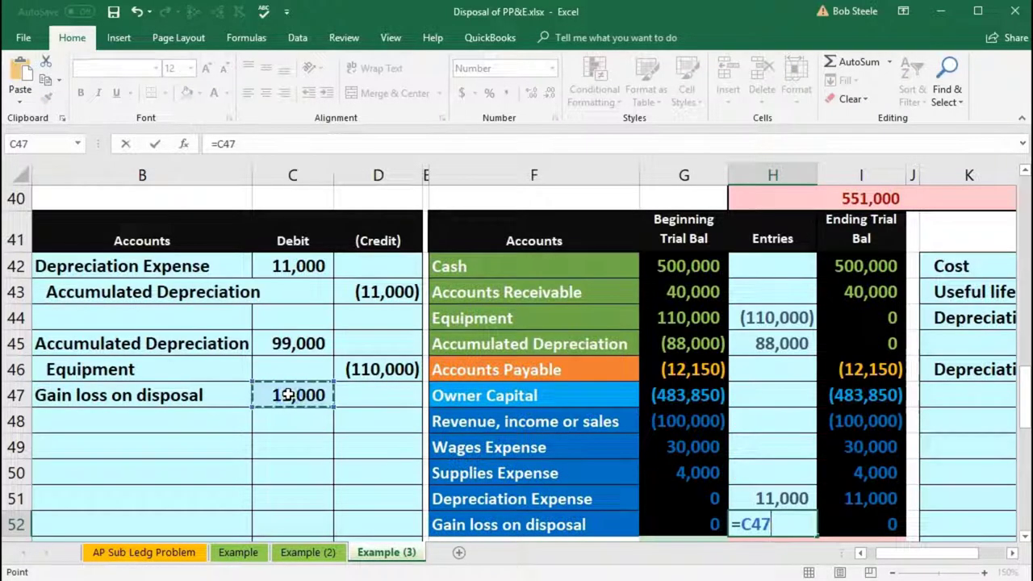
key("Return")
Step: Examine how the depreciation and disposal entries in H51:H52 affect the Net Income row across the beginning, entries and ending columns
scroll(288, 392, "down", 2)
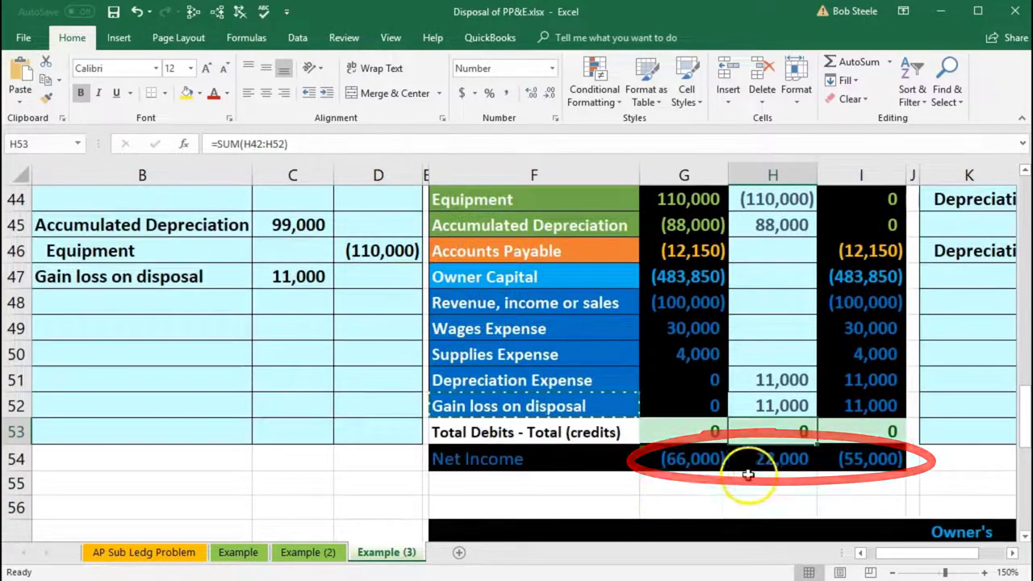
left_click(771, 461)
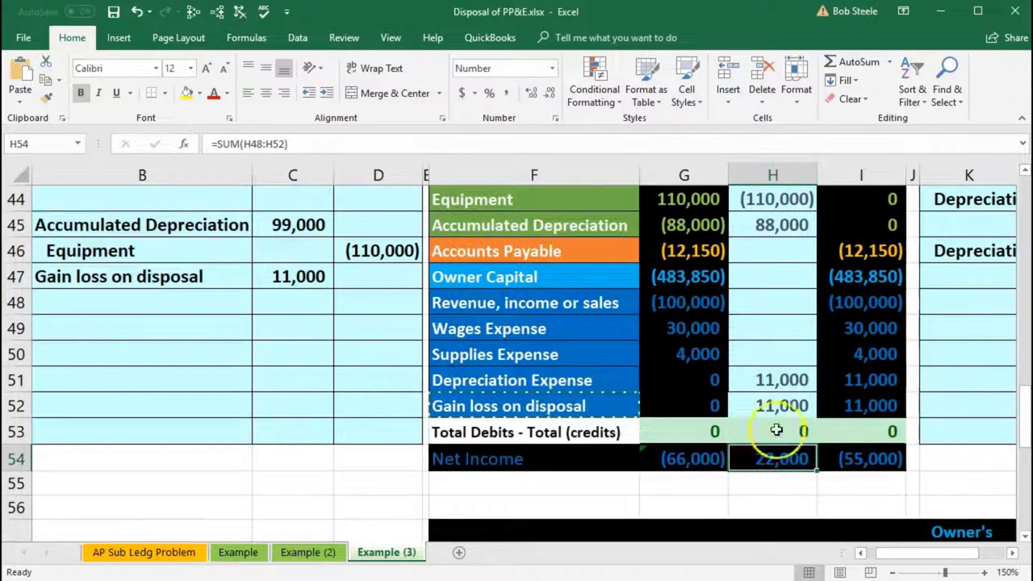
left_click(757, 388)
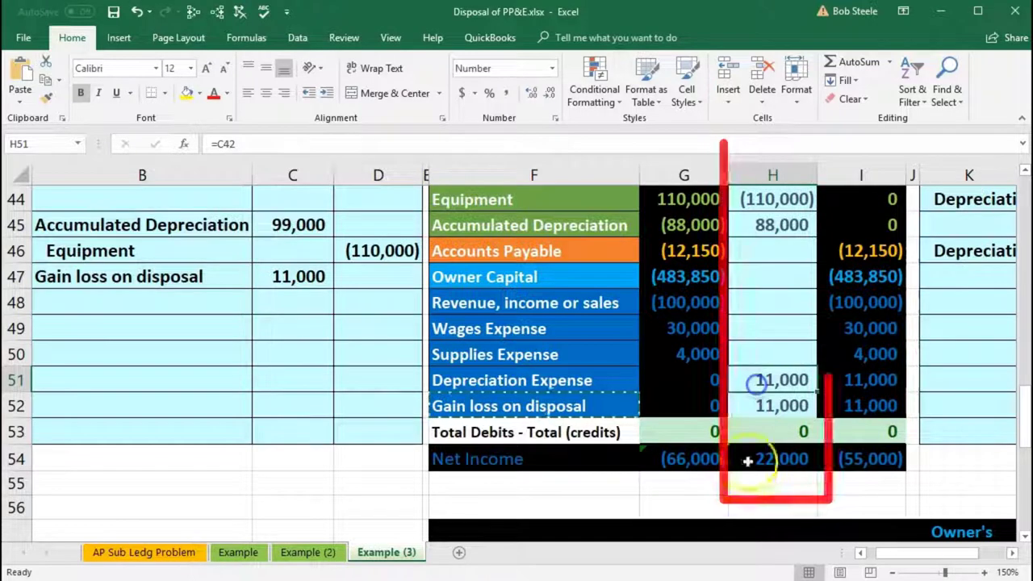
left_click(761, 406)
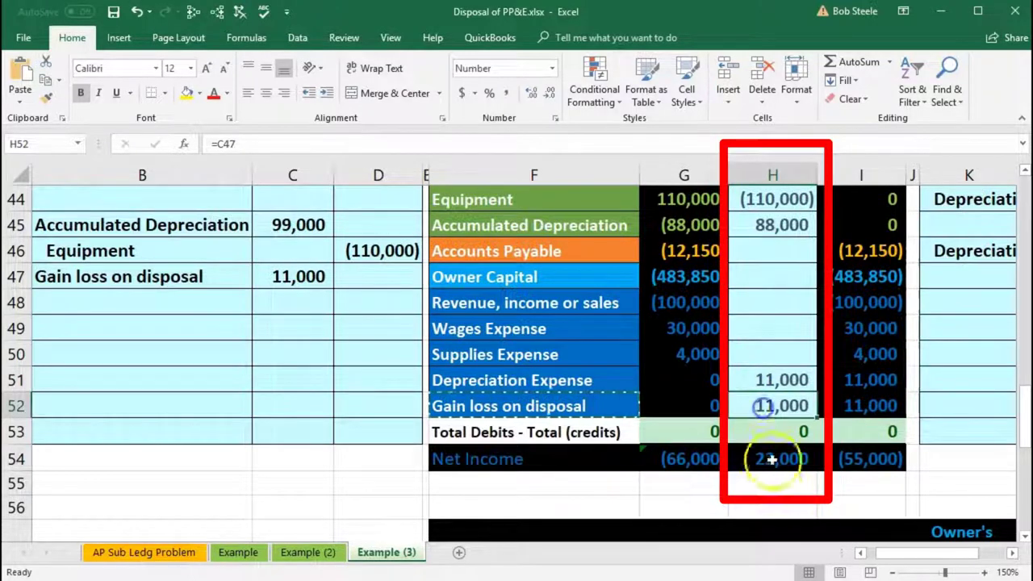
left_click(770, 504)
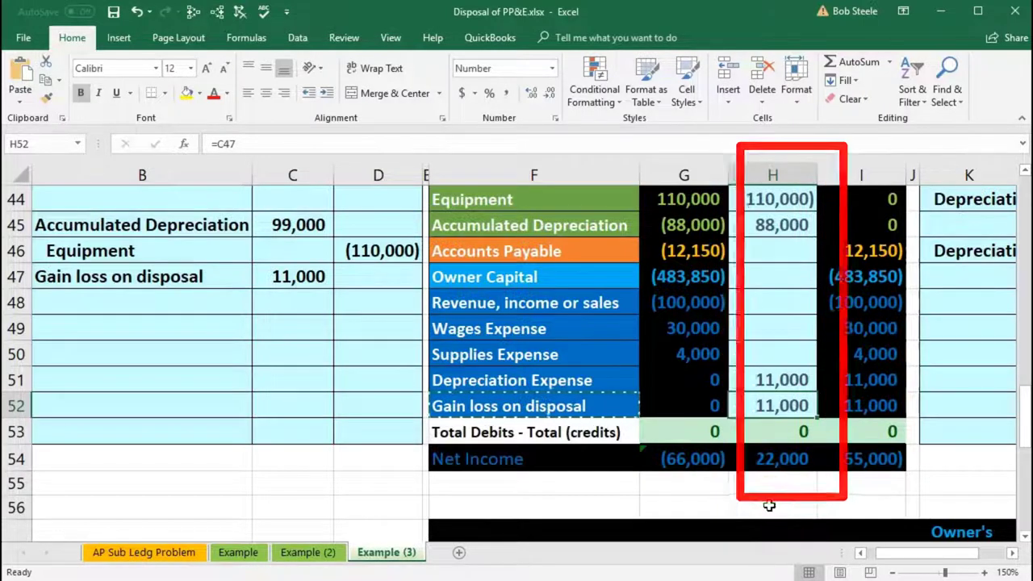
left_click(799, 498)
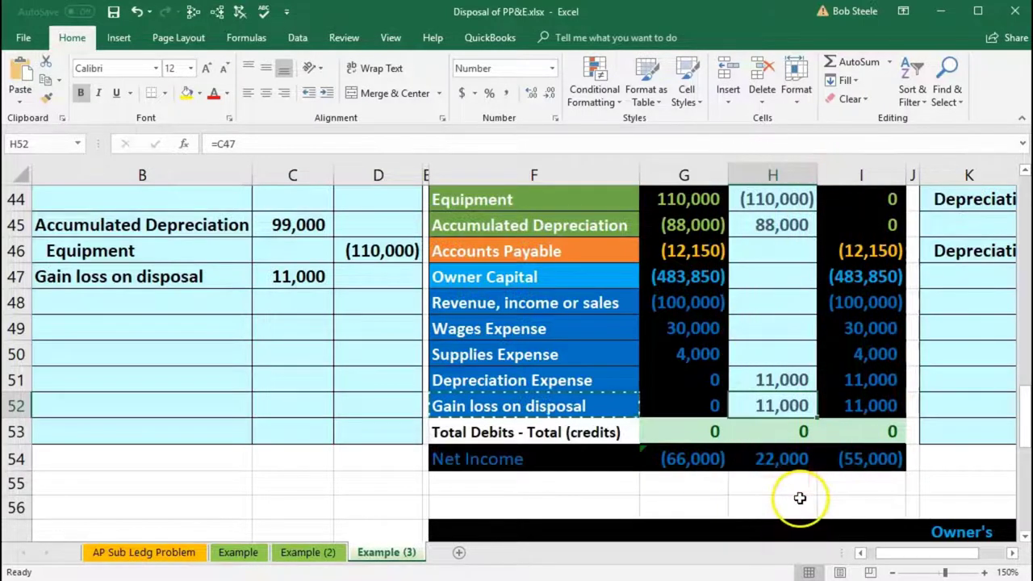
left_click(861, 304)
left_click_drag(860, 305, 854, 401)
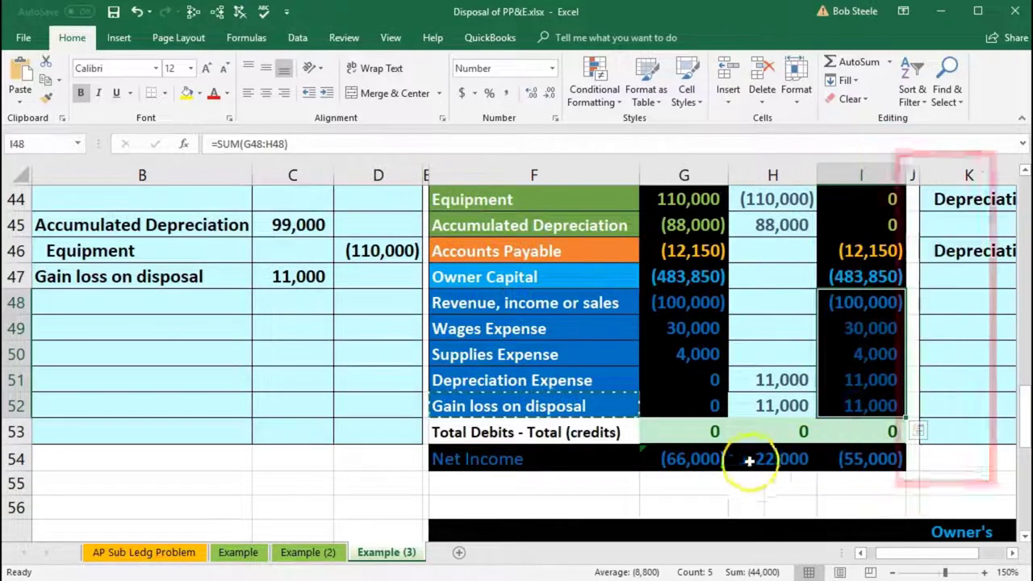
left_click(690, 464)
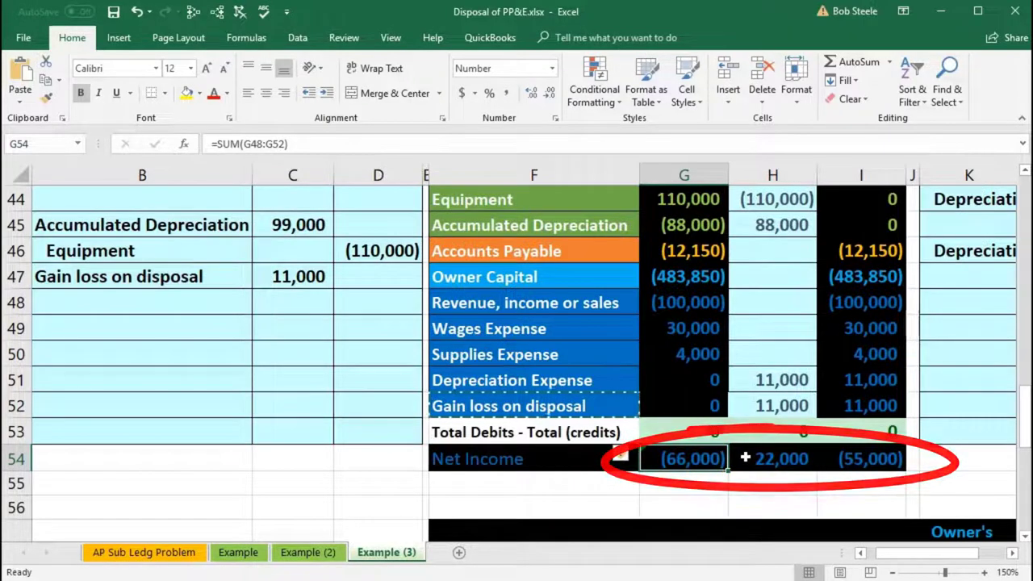
left_click(844, 459)
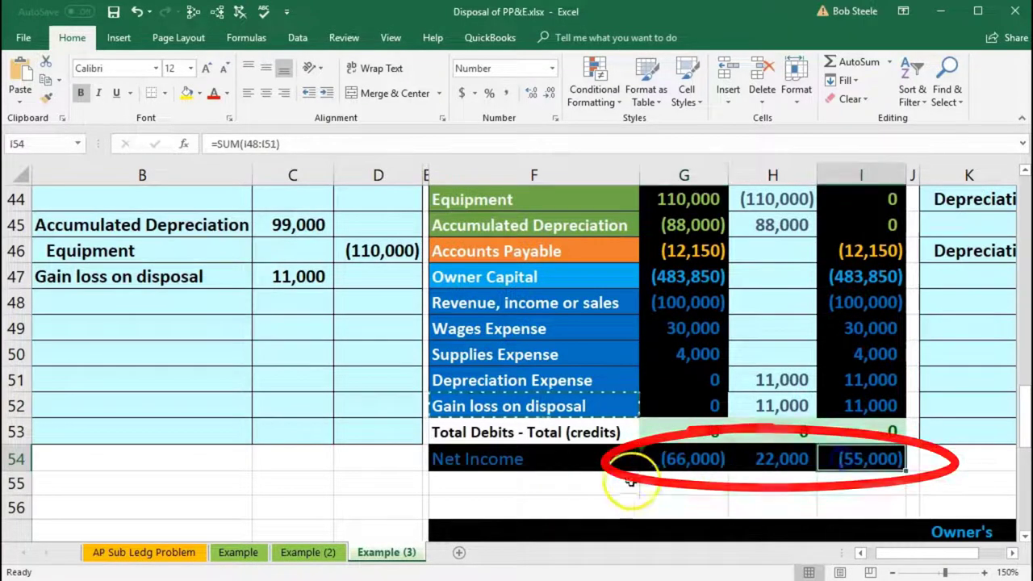
Step: Review the next disposal scenario with cash received beside row 60, and compare it with the previous problem's half-year depreciation calculation in P42:P46
scroll(296, 459, "down", 4)
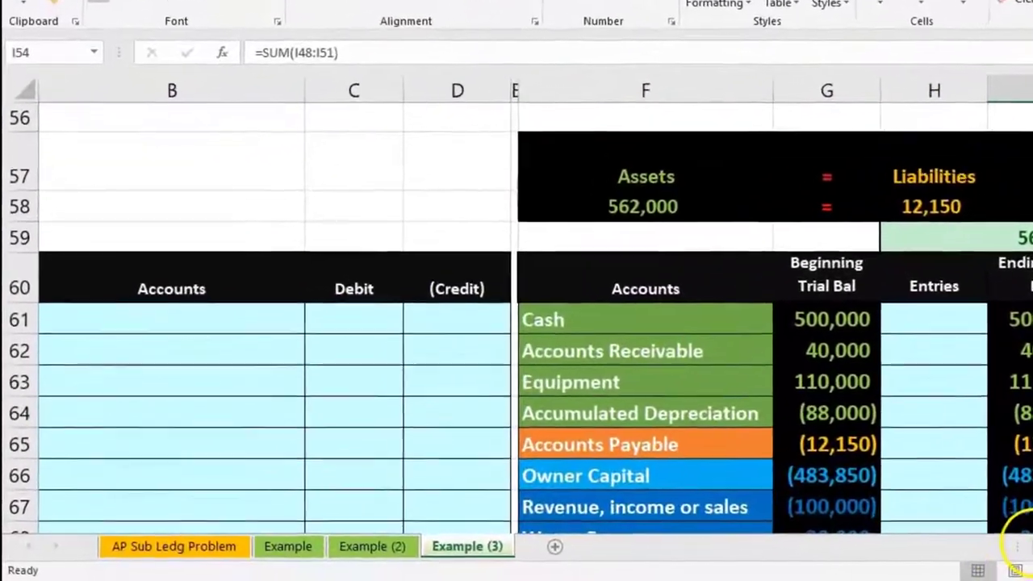
scroll(753, 521, "left", 2)
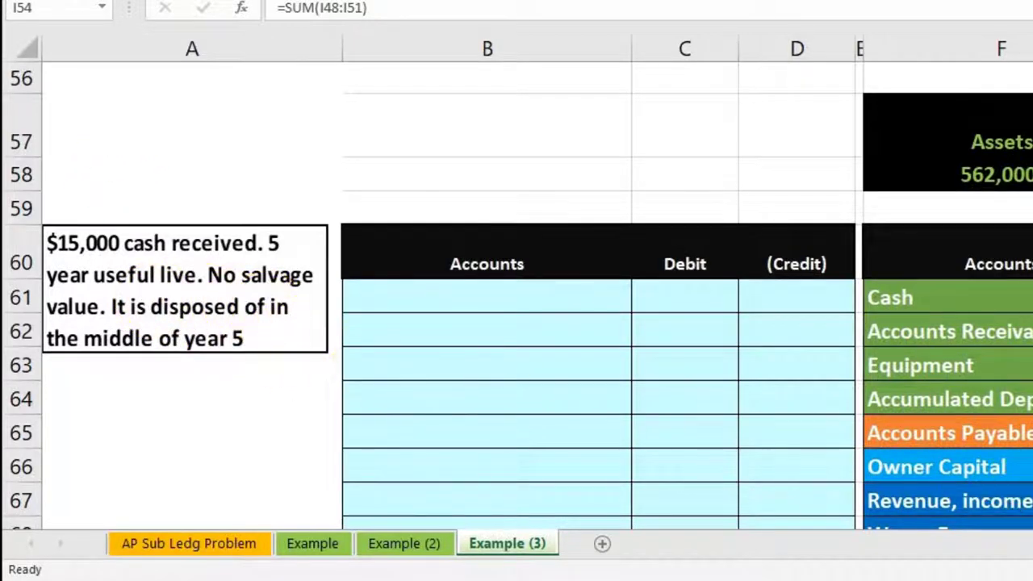
scroll(517, 291, "right", 3)
scroll(517, 290, "up", 1)
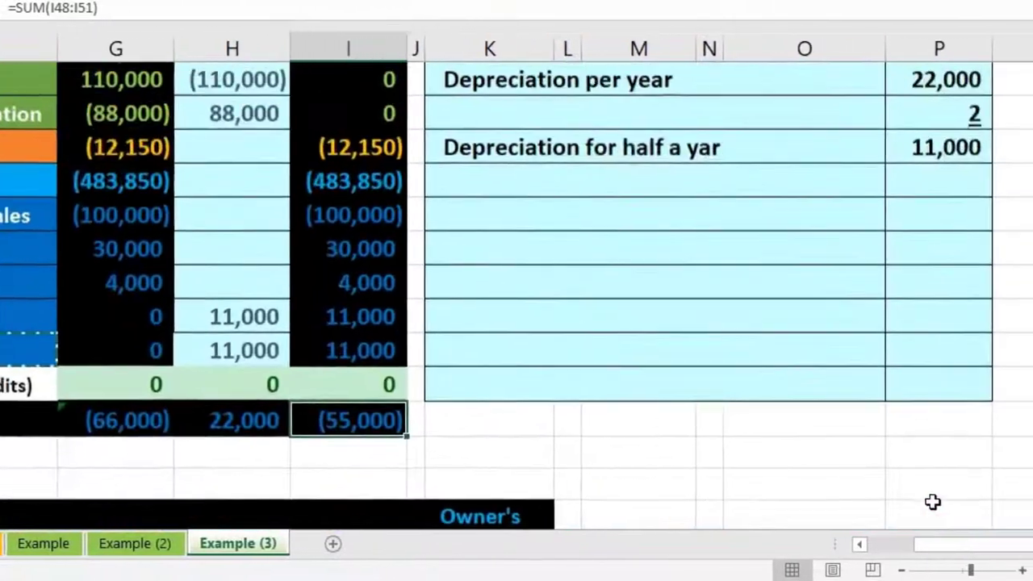
scroll(932, 500, "up", 3)
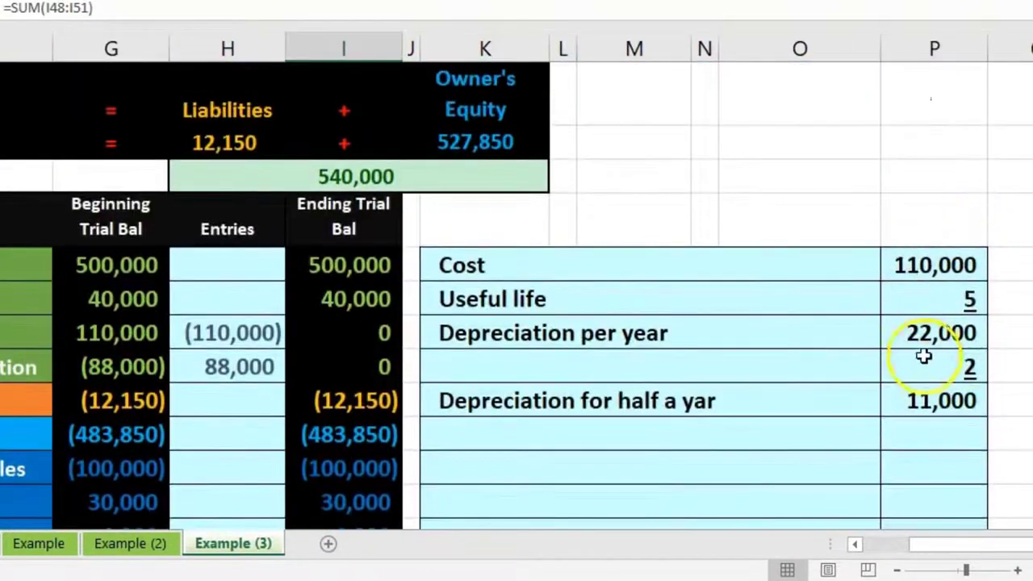
left_click(927, 399)
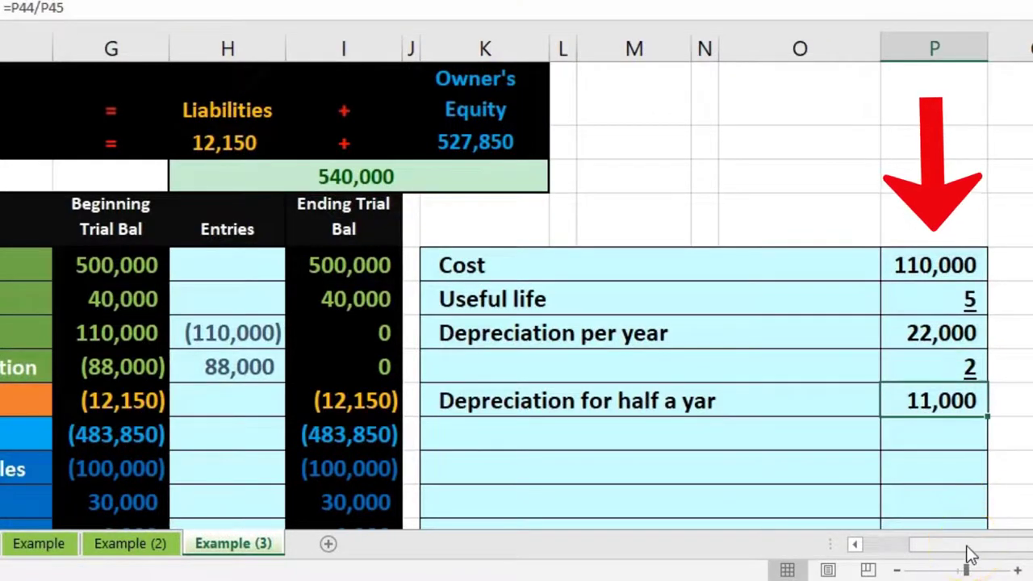
left_click_drag(968, 546, 883, 545)
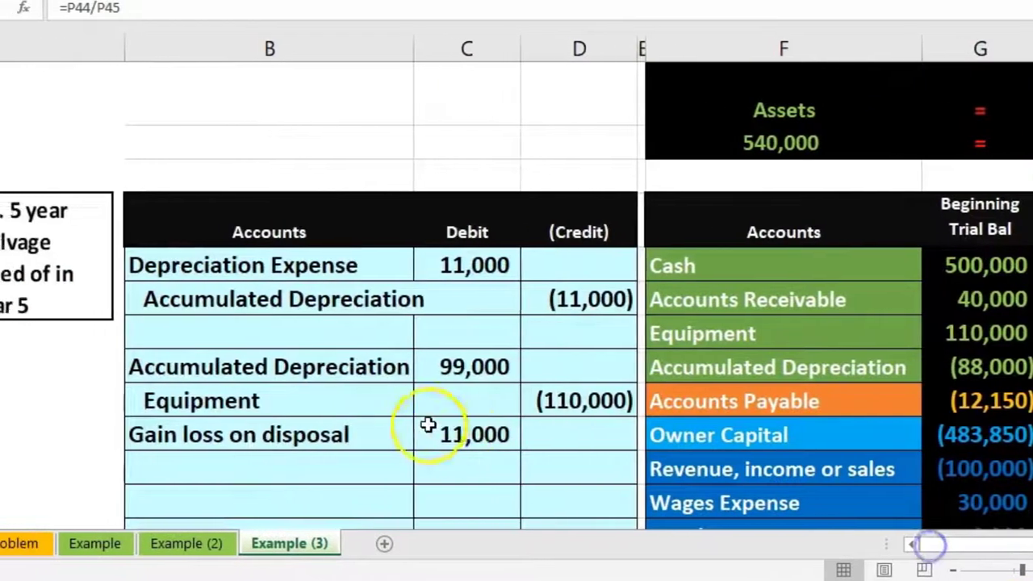
scroll(372, 424, "up", 3)
scroll(519, 424, "down", 2)
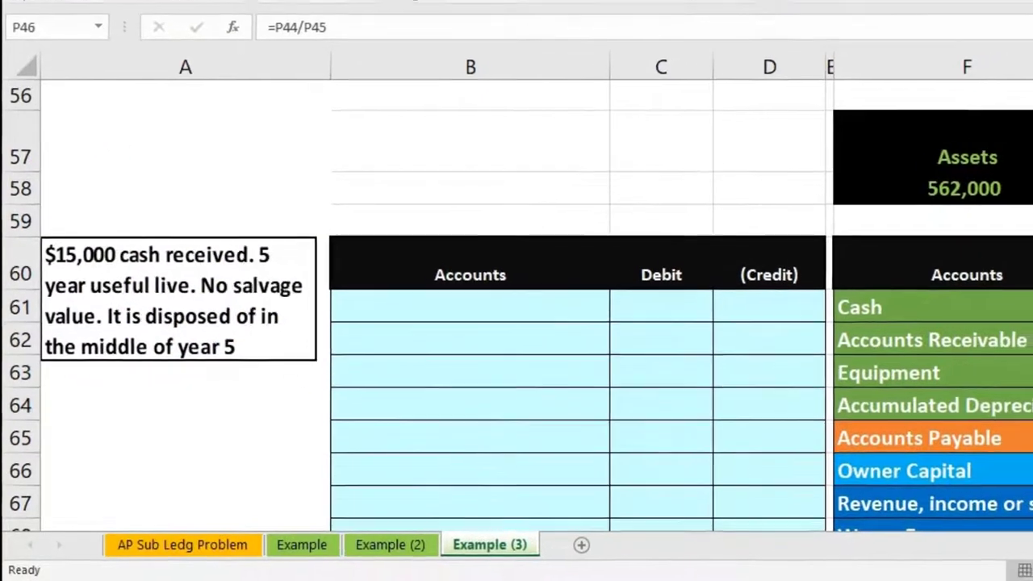
left_click(865, 441)
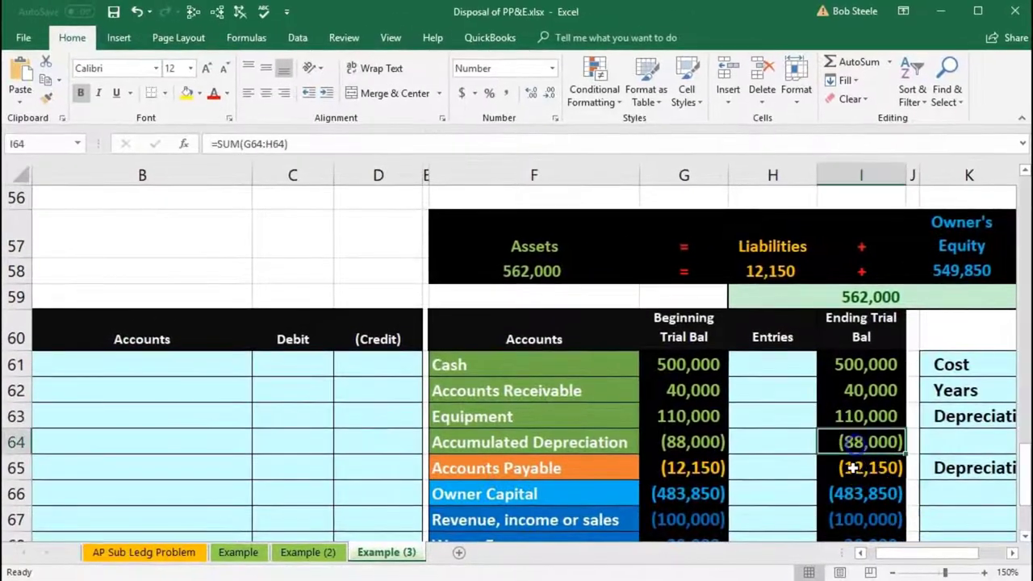
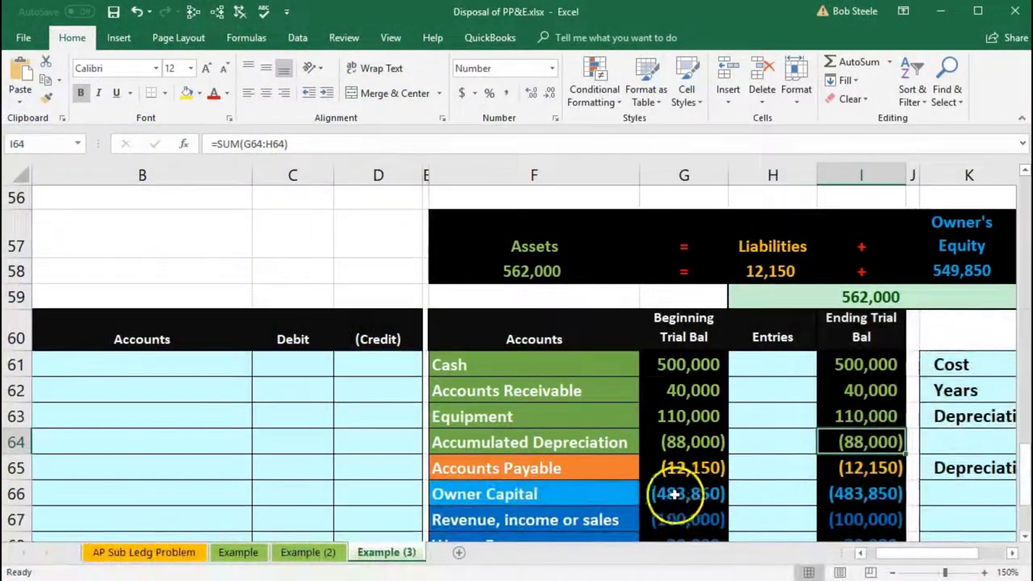
Step: Copy the Depreciation Expense account name from F70 into B61 as values only
scroll(656, 490, "down", 1)
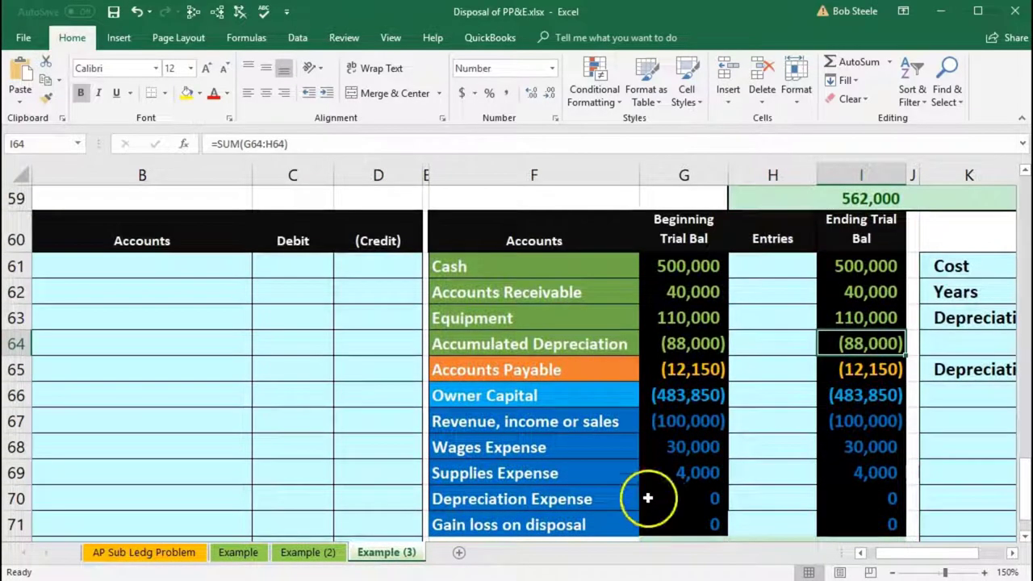
left_click(548, 504)
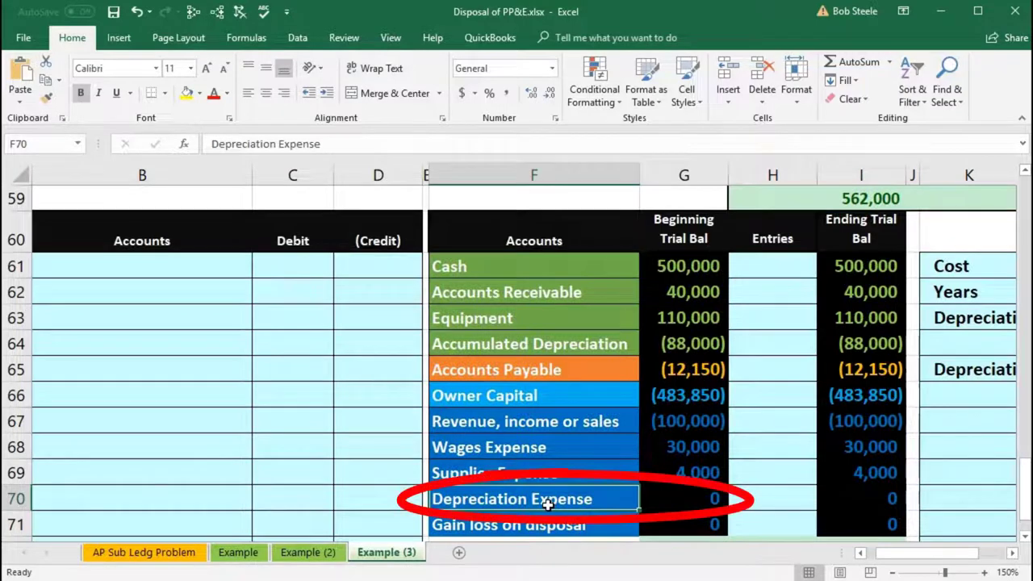
right_click(548, 504)
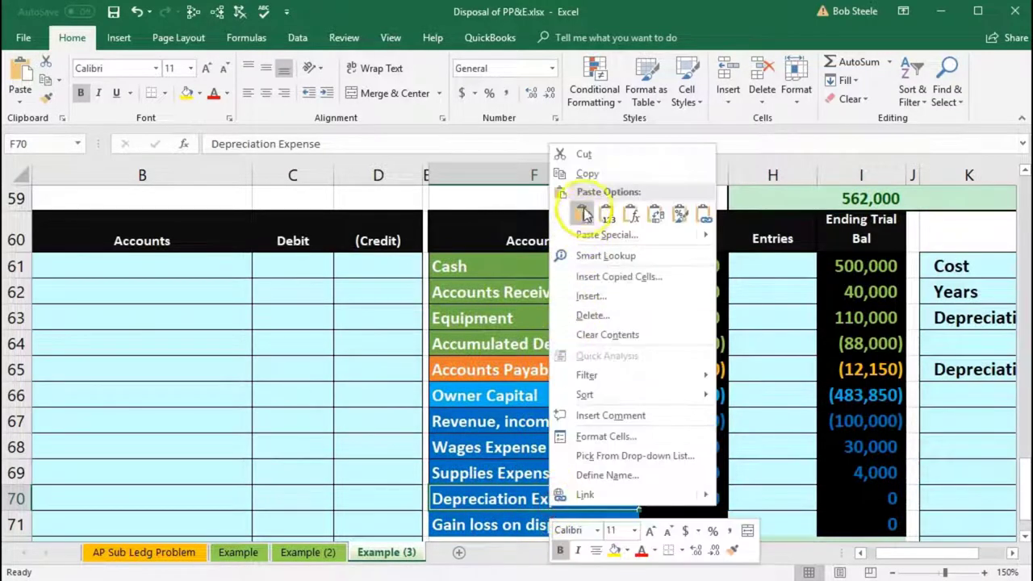
left_click(588, 174)
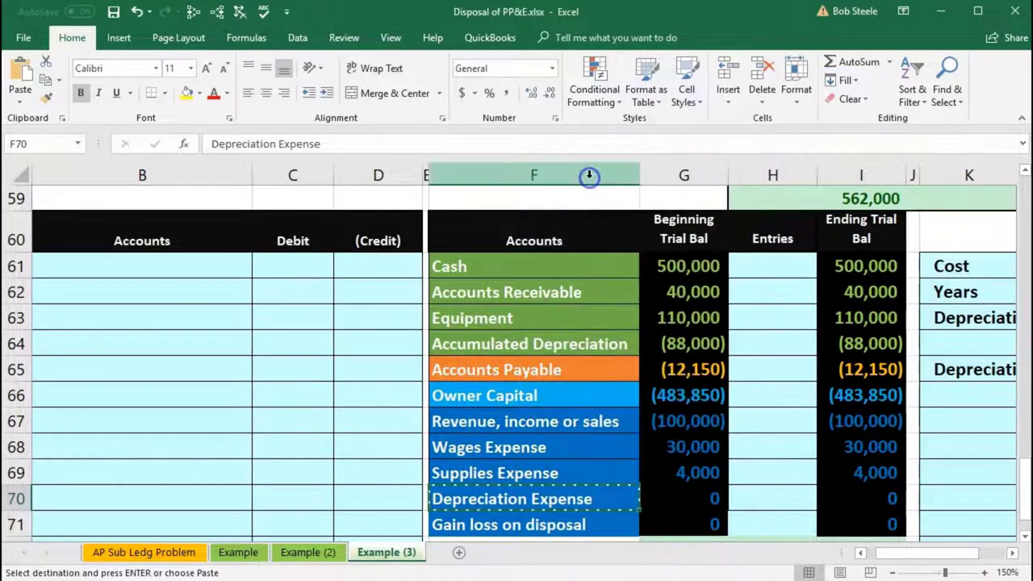
left_click(126, 264)
right_click(126, 264)
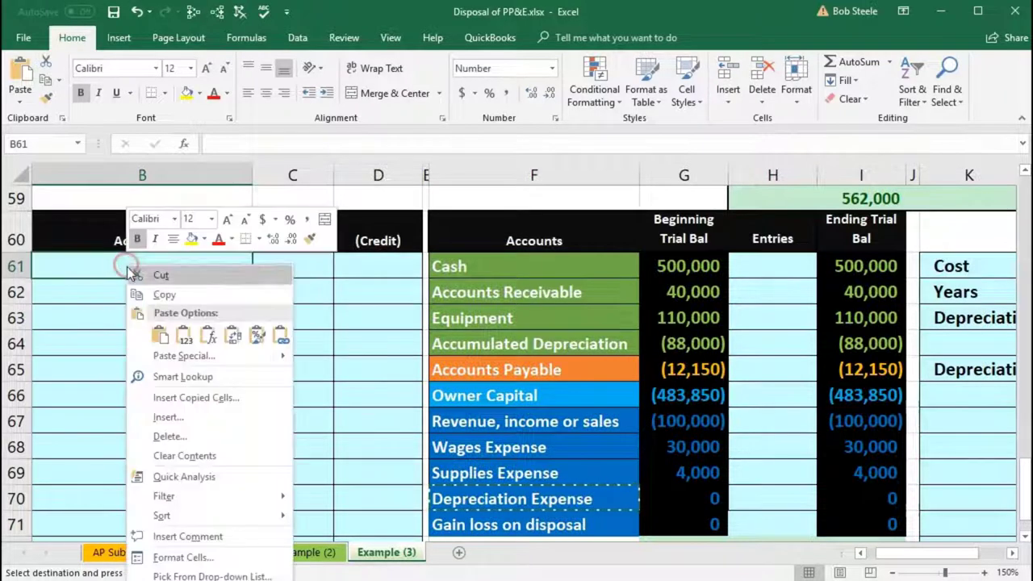
left_click(180, 333)
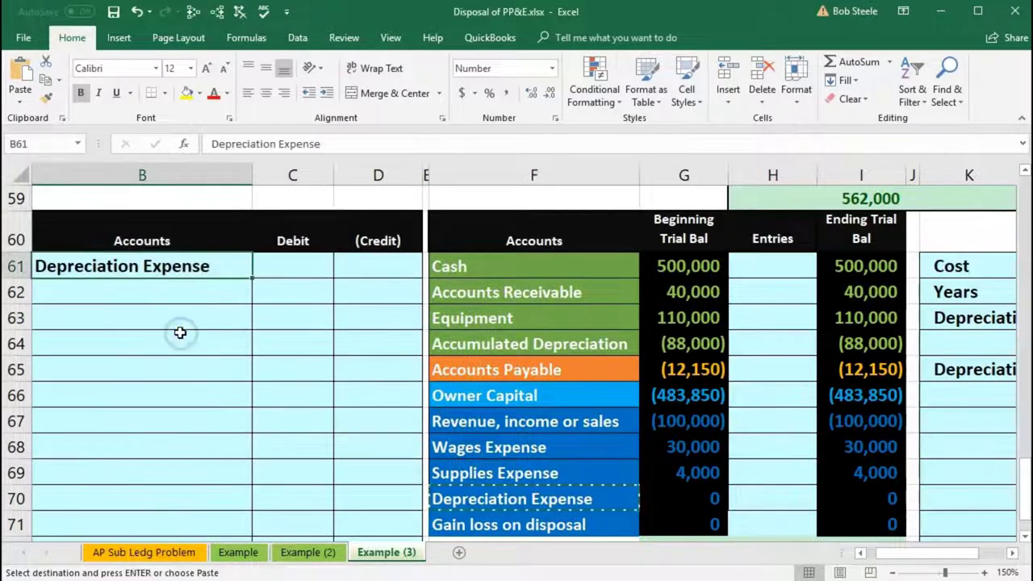
Step: Record the half-year depreciation amounts: enter an 11,000 debit in C61 and its offsetting credit as -C61 in D62
left_click(288, 262)
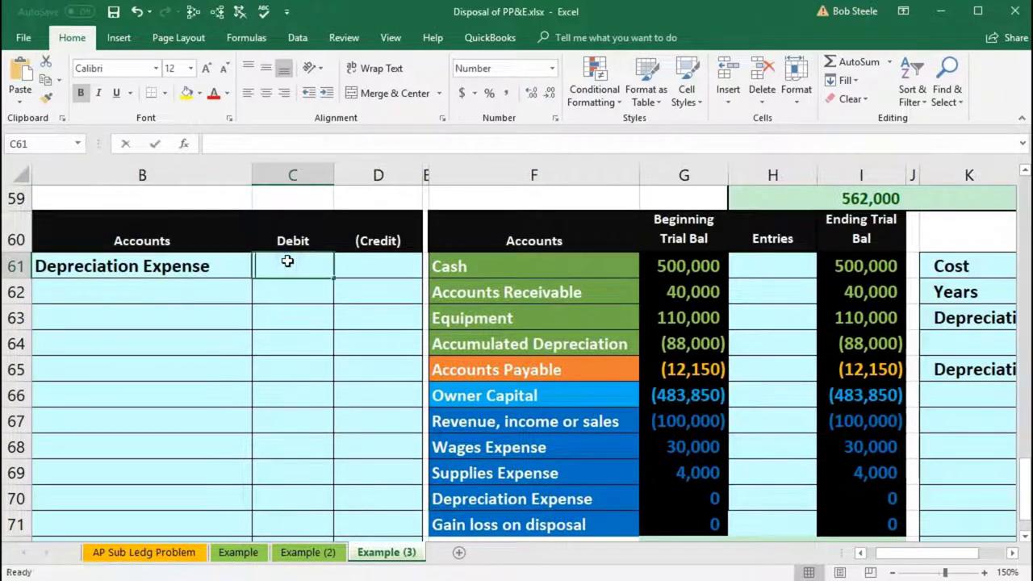
type("11,")
type("000")
key("Return")
key("Right")
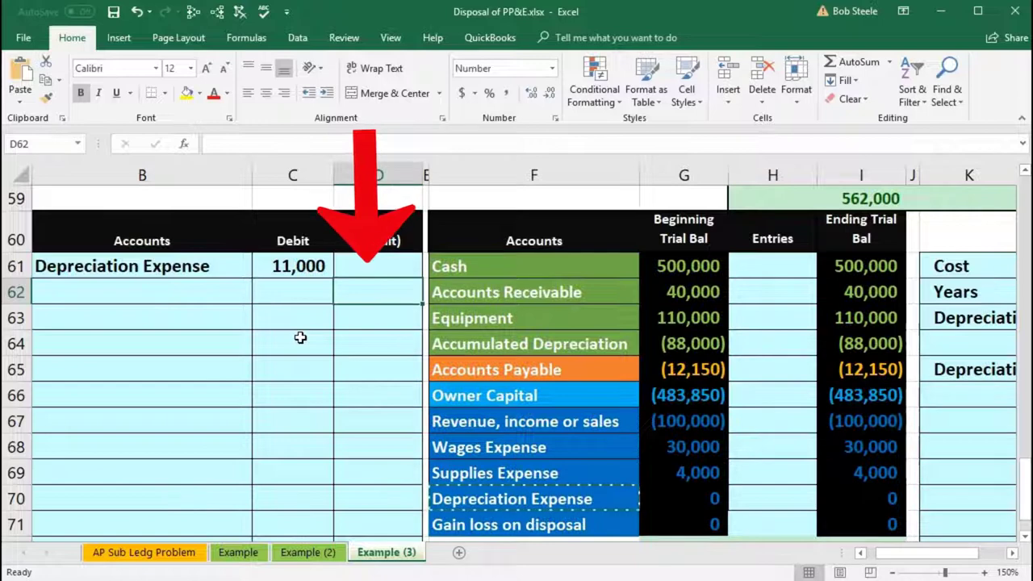
type("-")
left_click(299, 270)
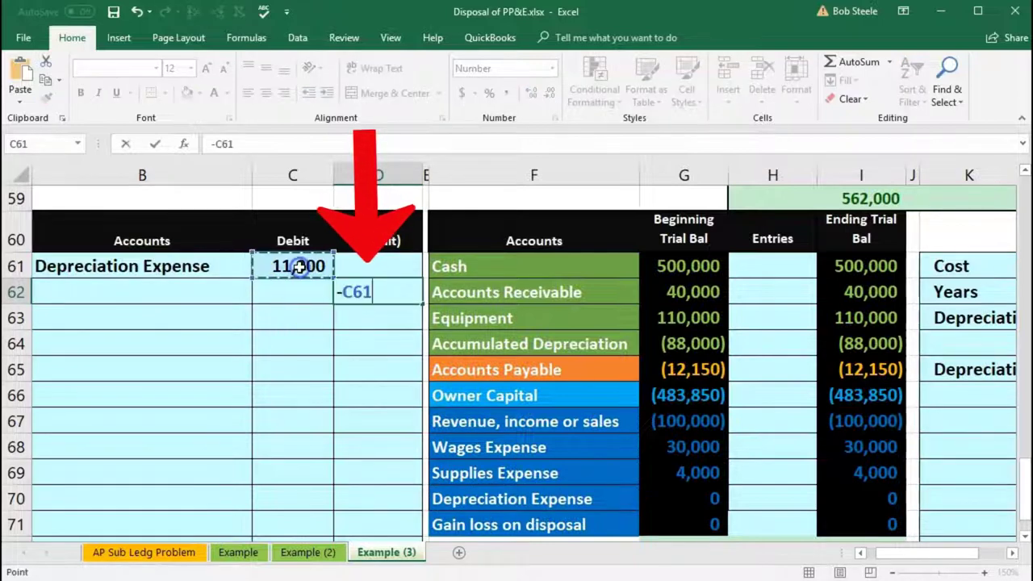
key("Return")
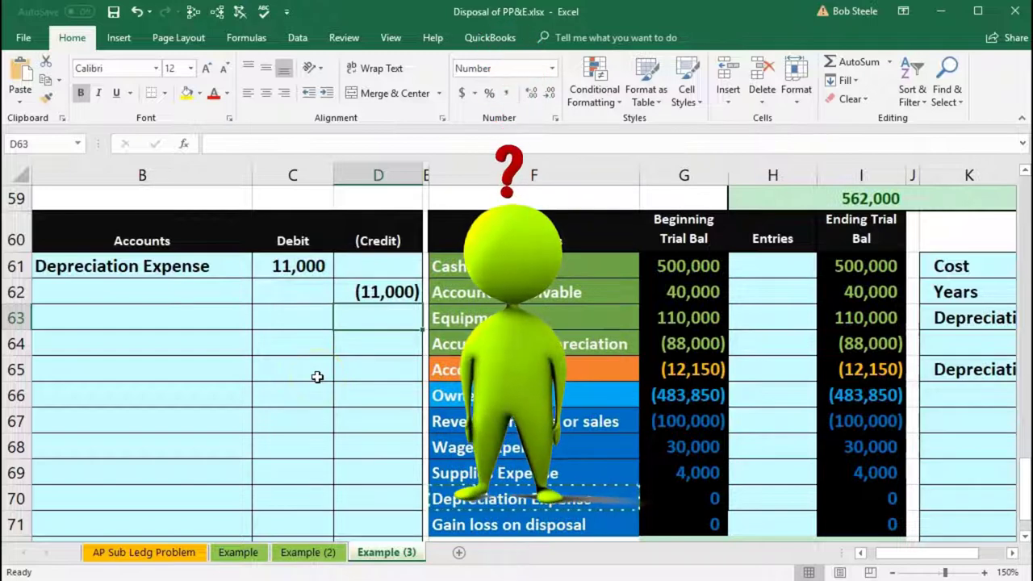
Step: Copy the Accumulated Depreciation account name from F64 into B62 as values only and indent it one level
left_click(478, 344)
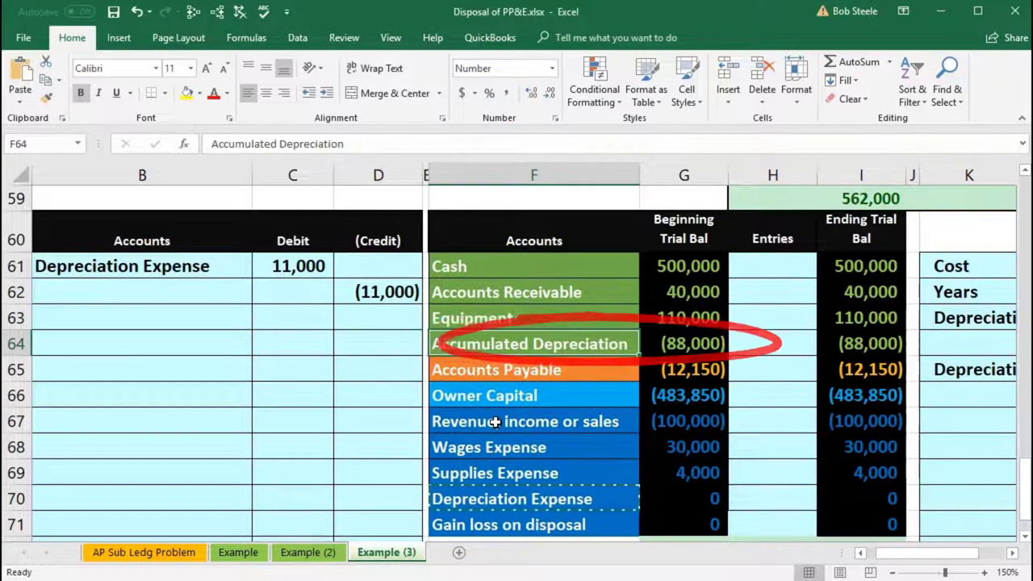
right_click(536, 343)
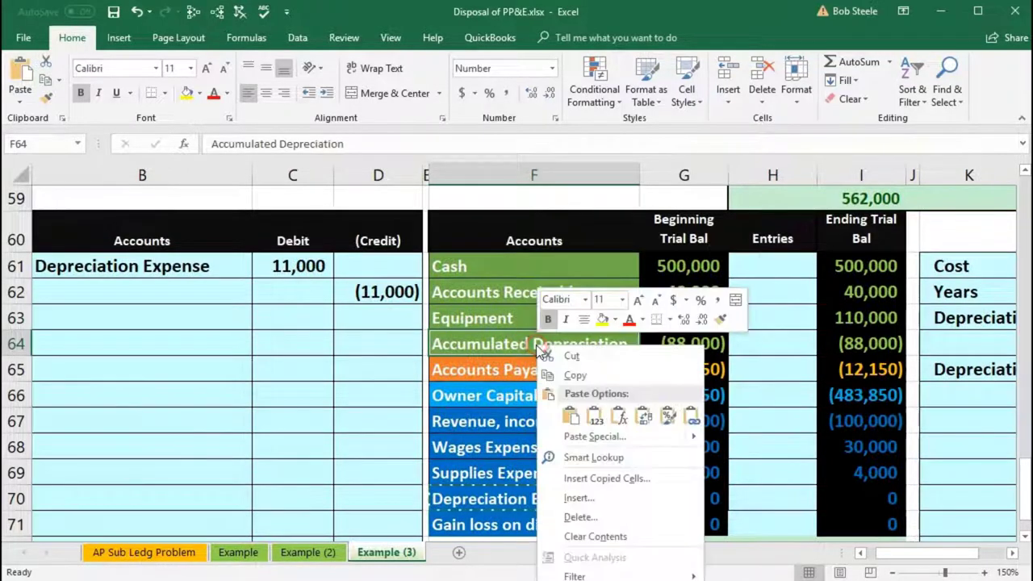
left_click(574, 376)
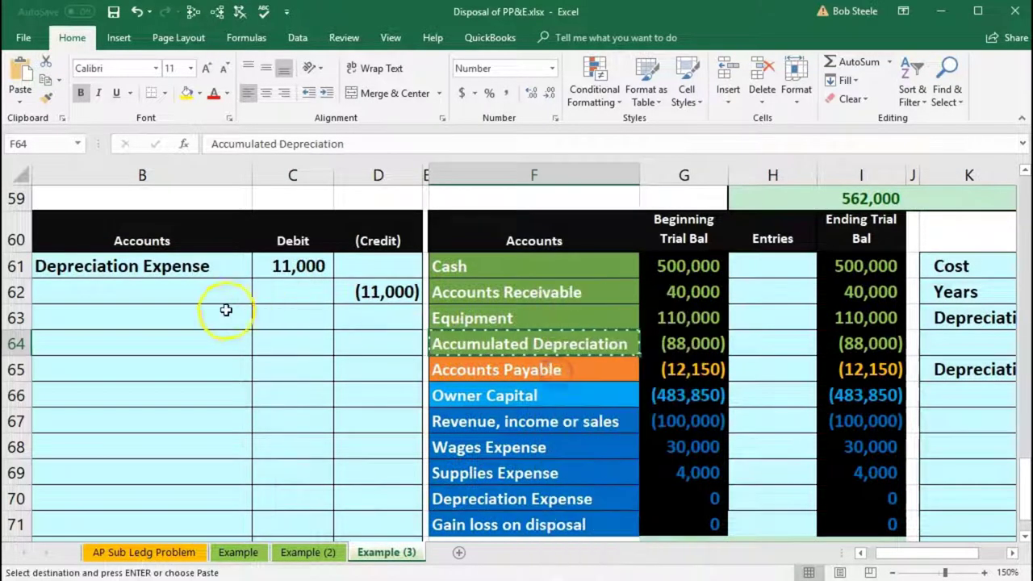
left_click(181, 291)
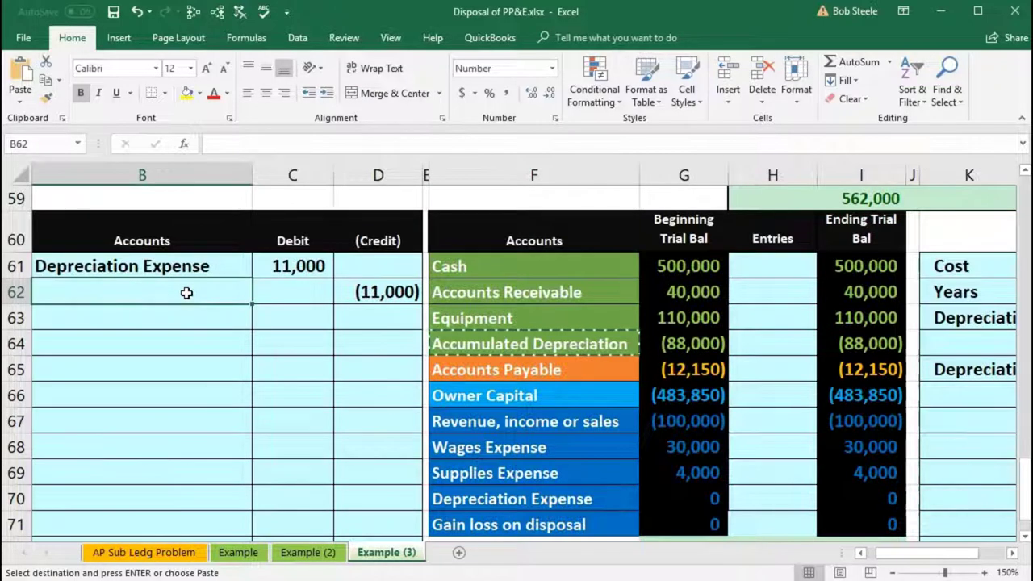
right_click(186, 293)
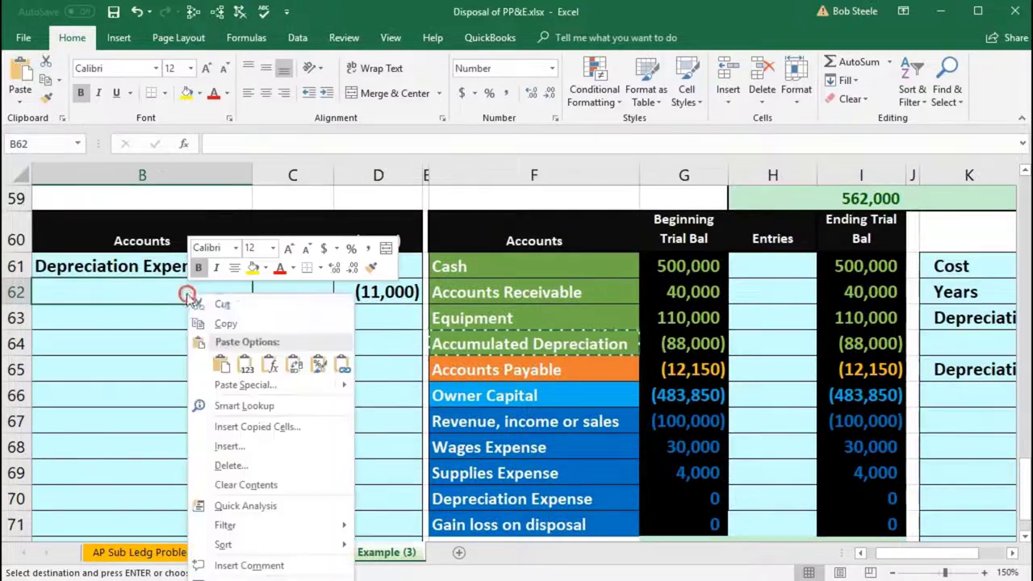
left_click(246, 367)
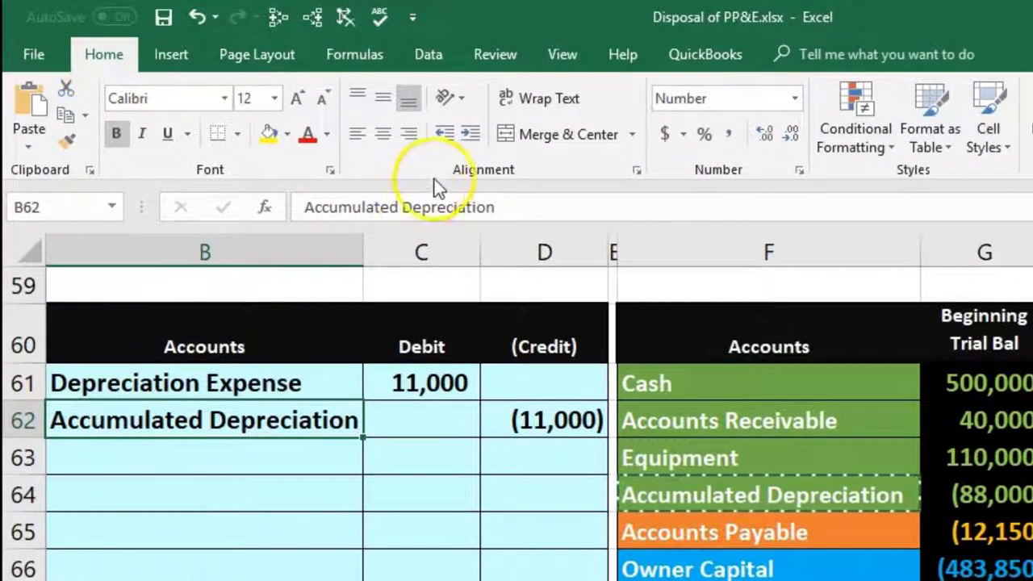
left_click(471, 133)
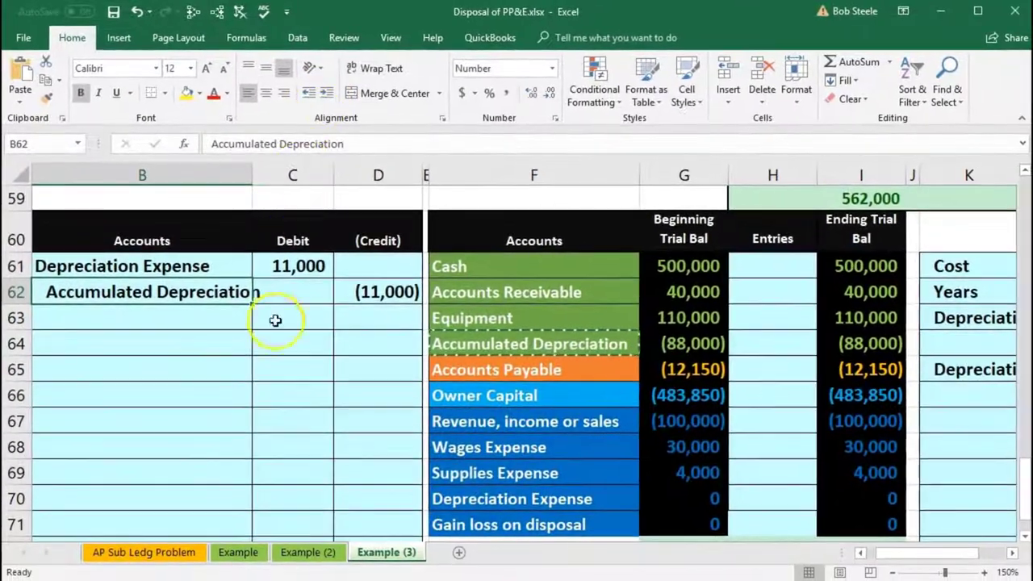
left_click(264, 393)
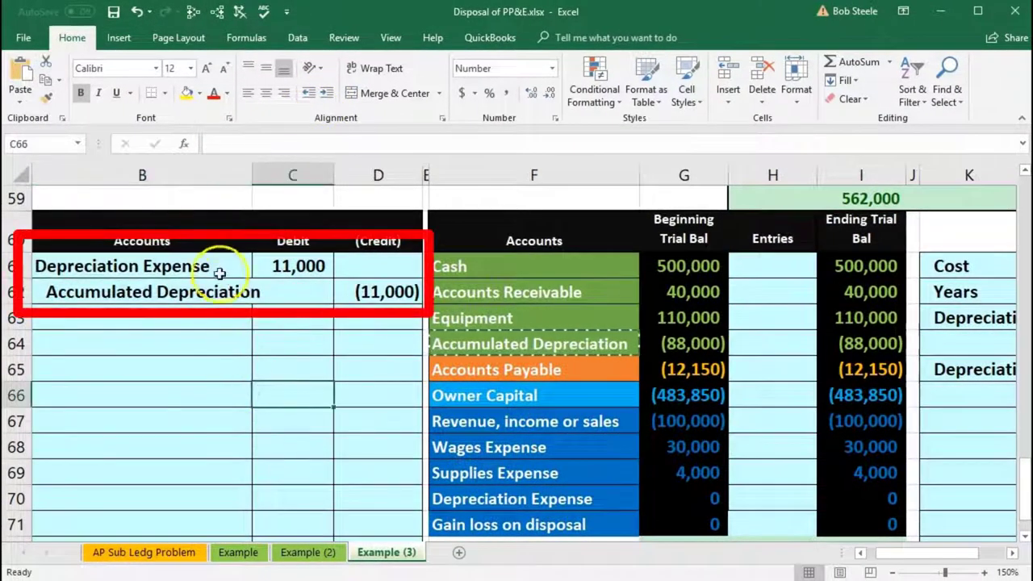
Step: Post the depreciation debit to Depreciation Expense in the trial balance by entering =C61 in H70
left_click(250, 274)
left_click_drag(254, 276, 293, 271)
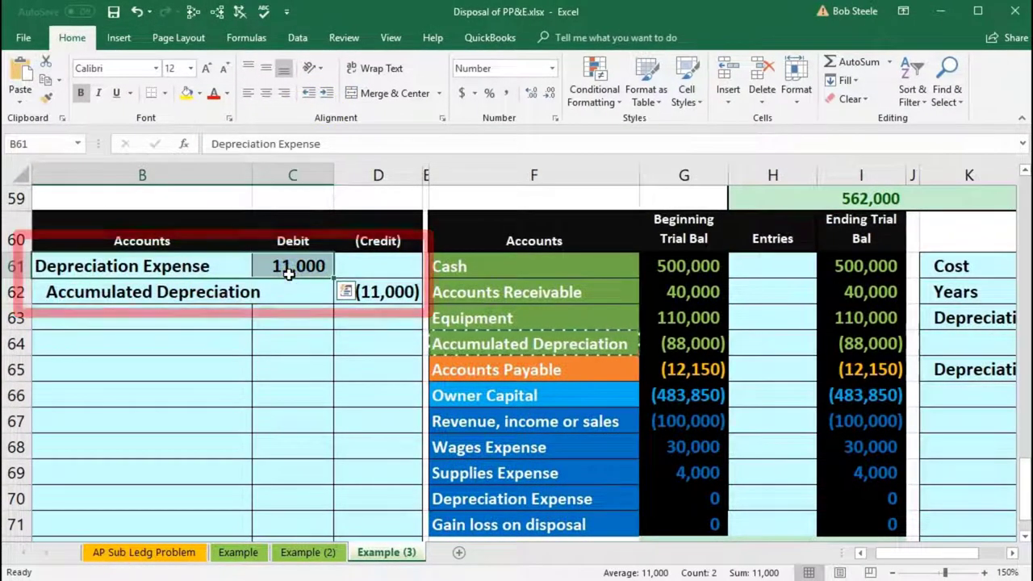
left_click_drag(495, 499, 657, 507)
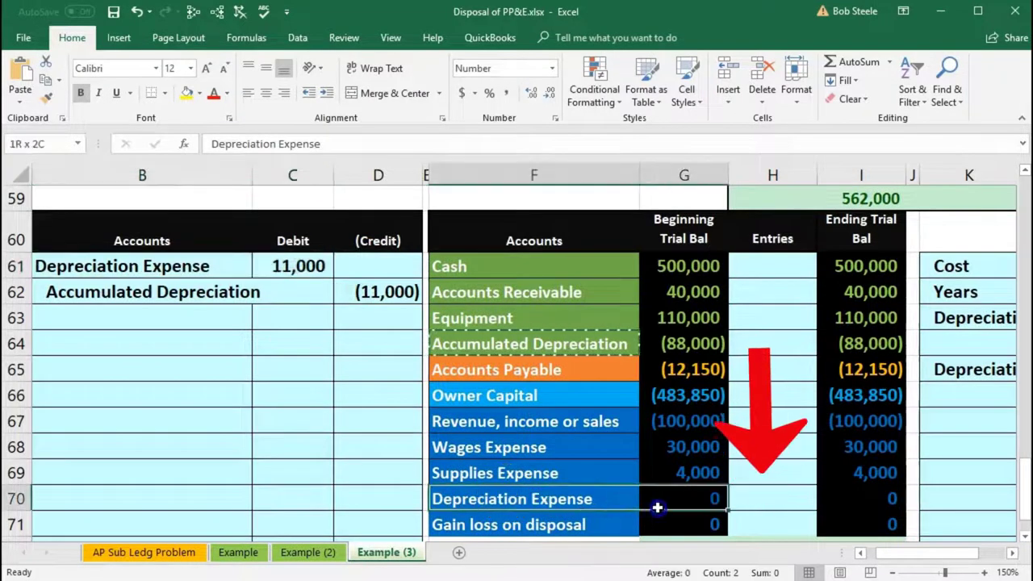
left_click(760, 499)
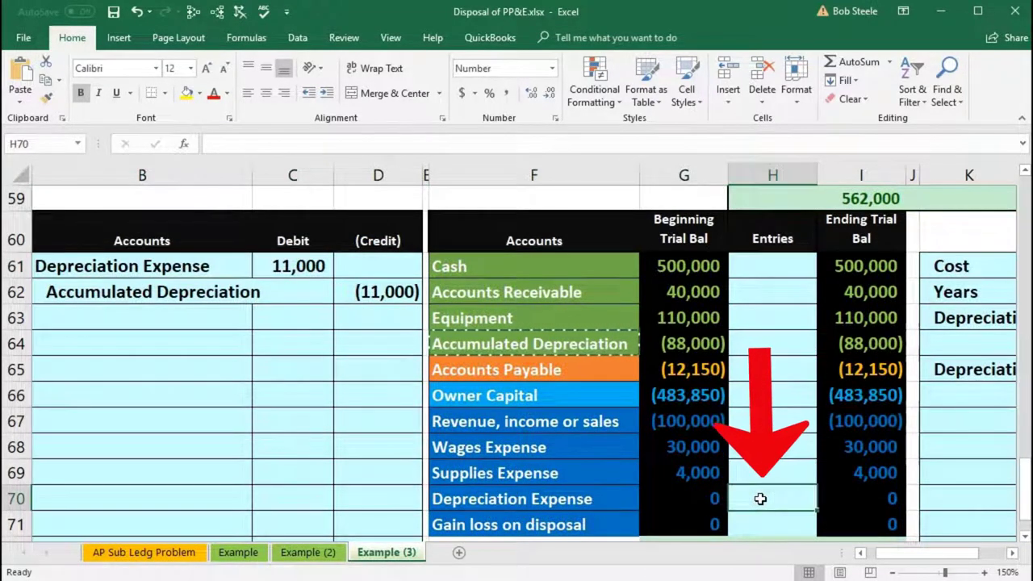
type("=")
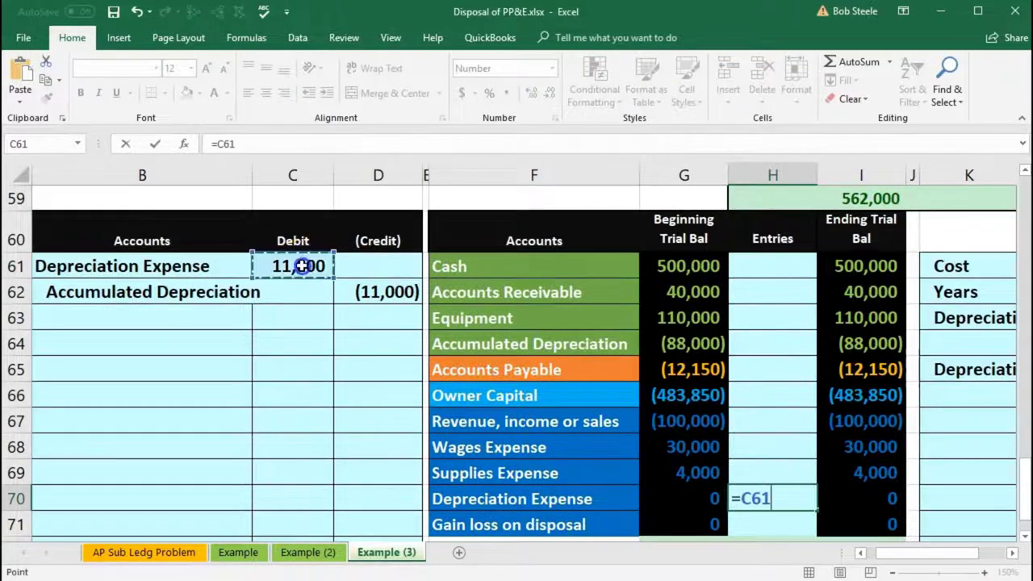
key("Return")
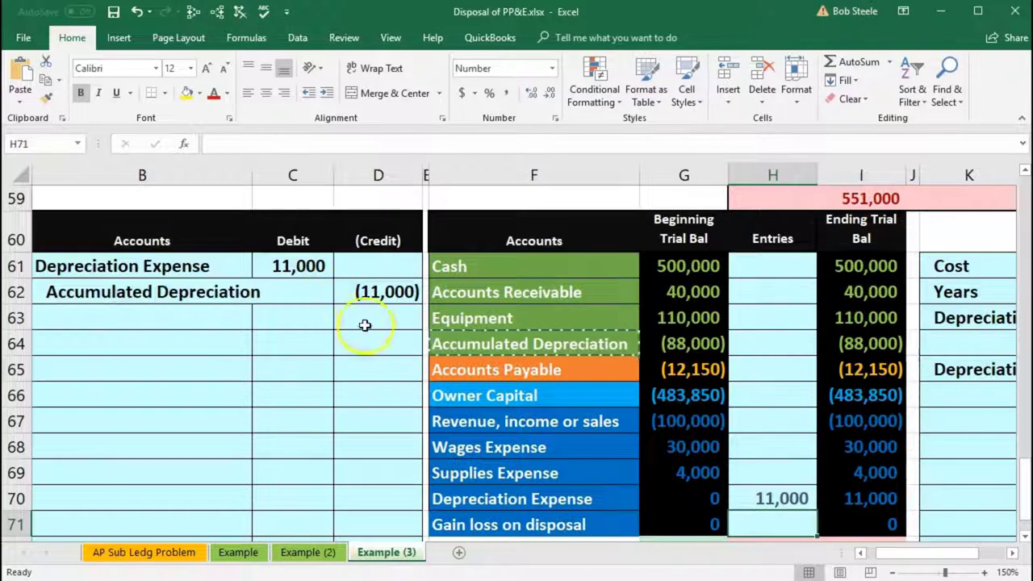
Step: Post the depreciation credit to Accumulated Depreciation in the trial balance by entering =D62 in H64
left_click_drag(203, 296, 346, 296)
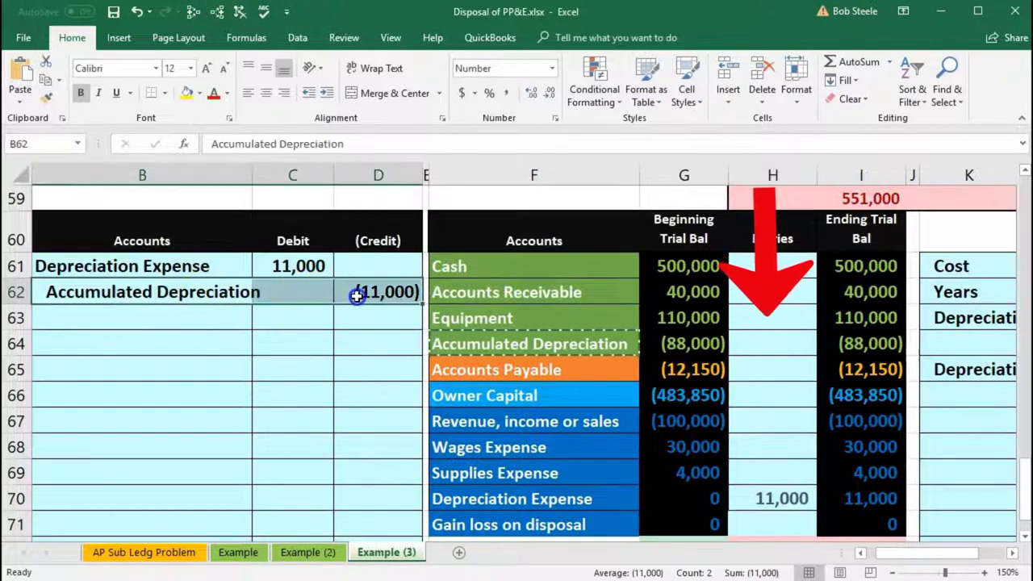
left_click(754, 343)
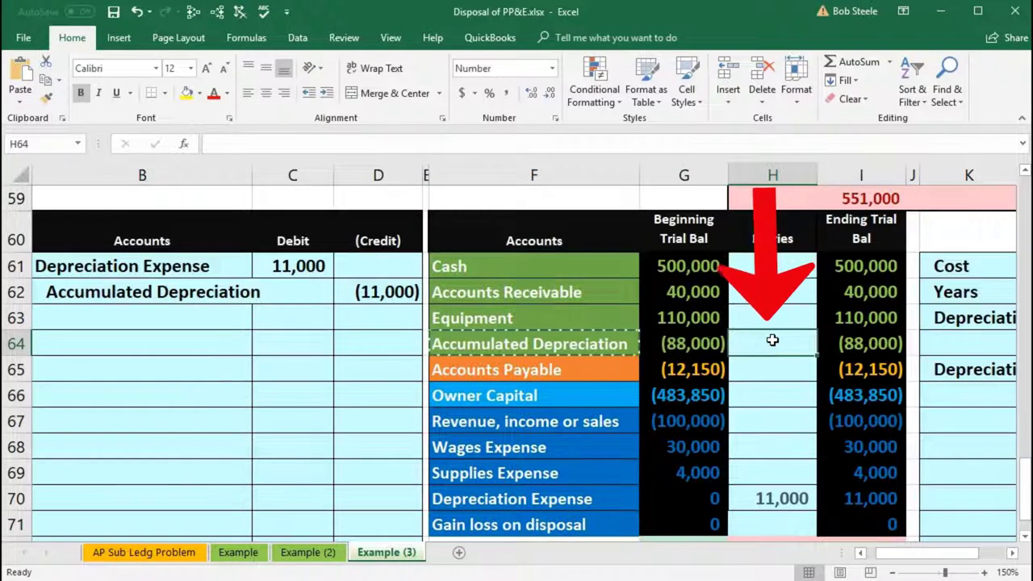
type("=")
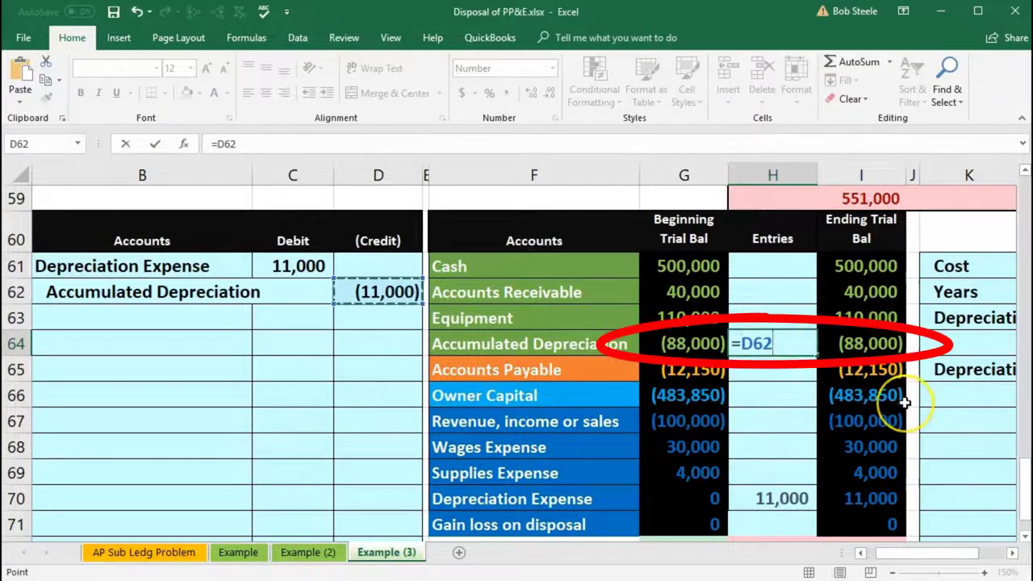
key("Return")
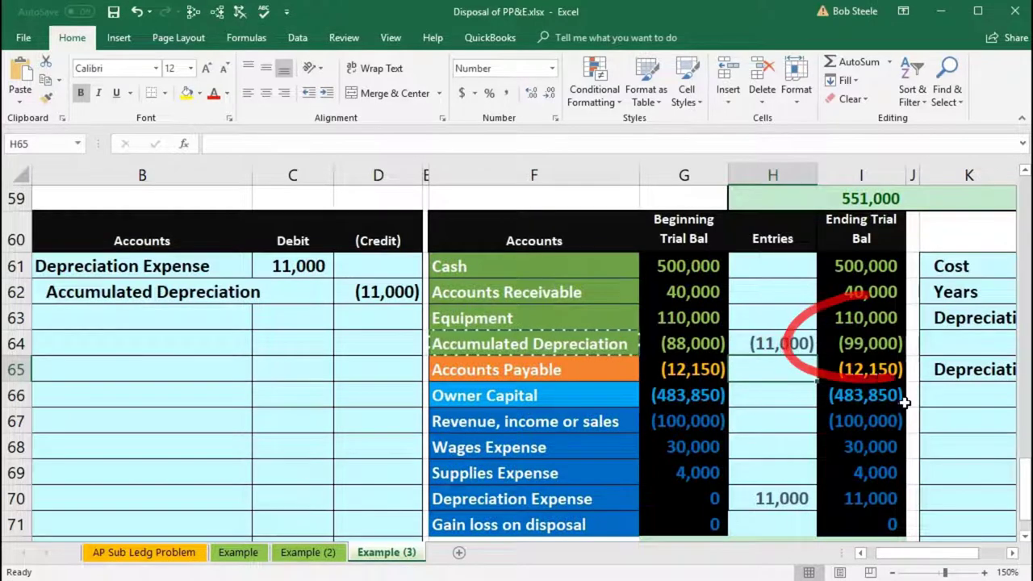
Step: Start the disposal entry by copying the Cash account name from F61 into B64 as values only
left_click_drag(870, 318, 886, 355)
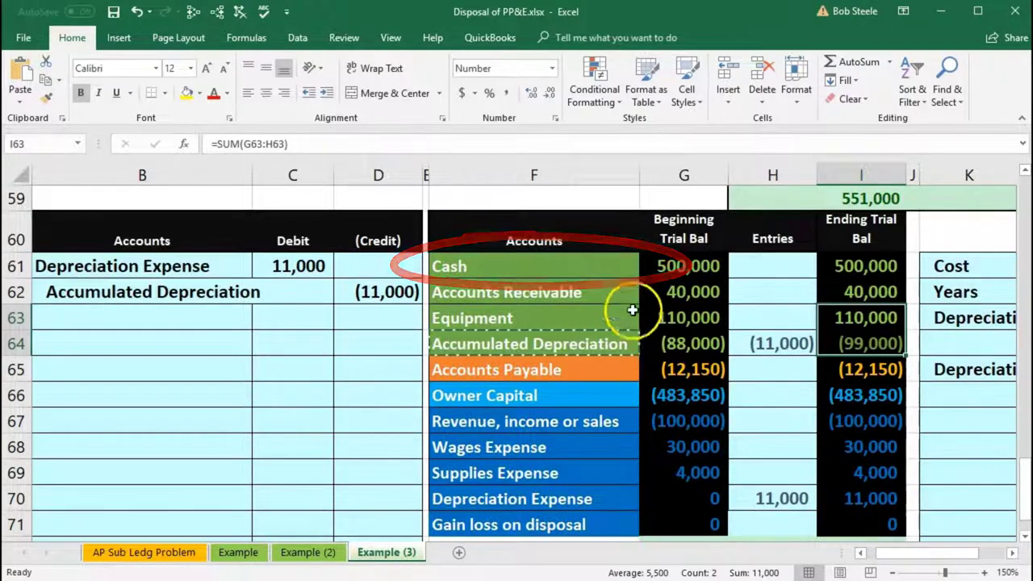
left_click(652, 268)
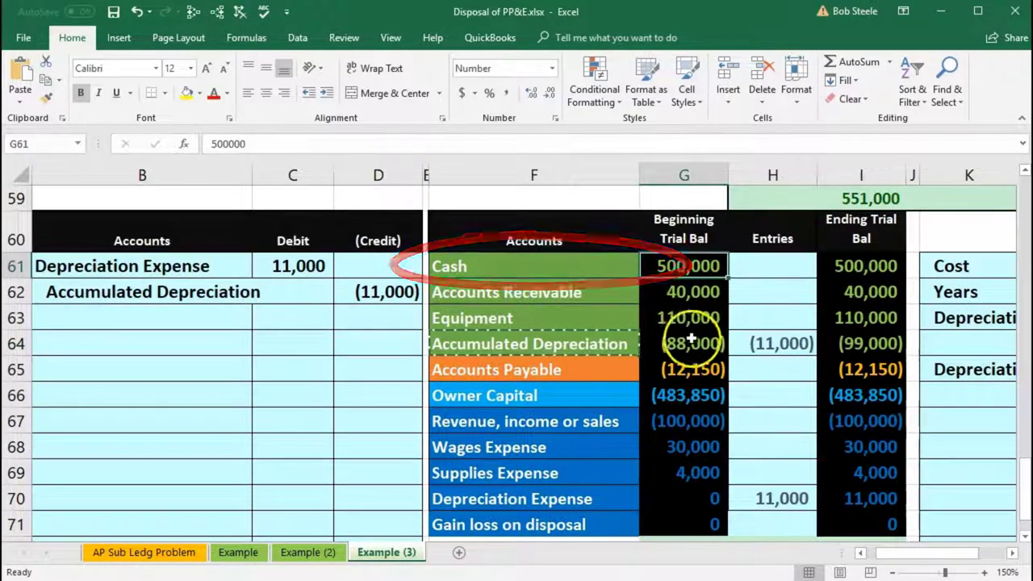
left_click(490, 264)
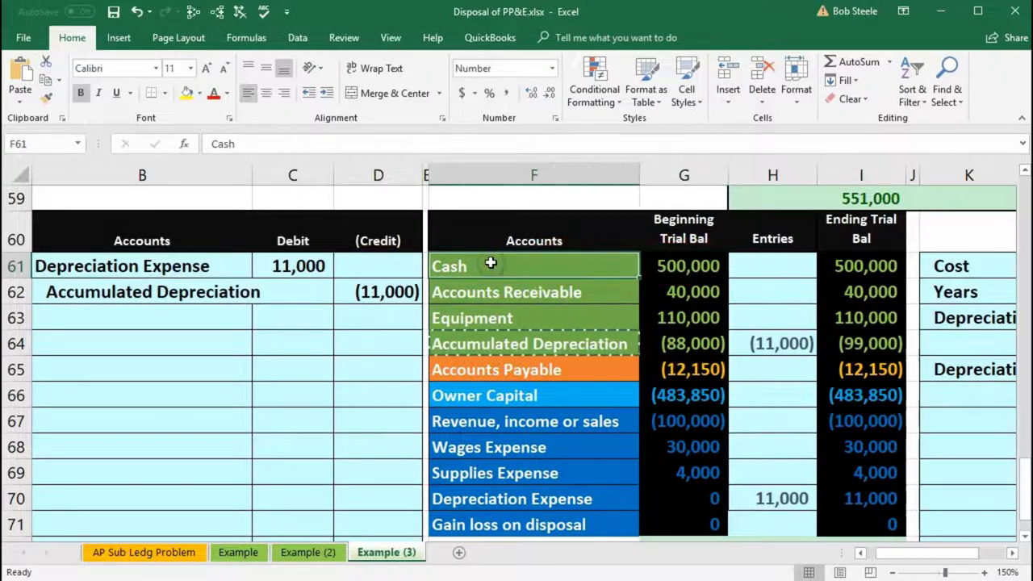
right_click(494, 268)
left_click(526, 293)
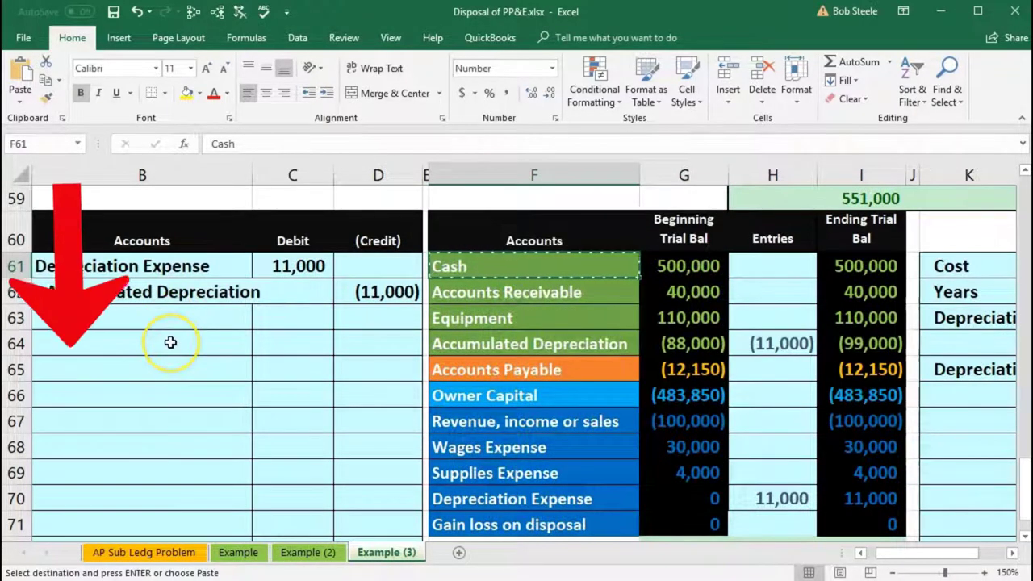
left_click(171, 342)
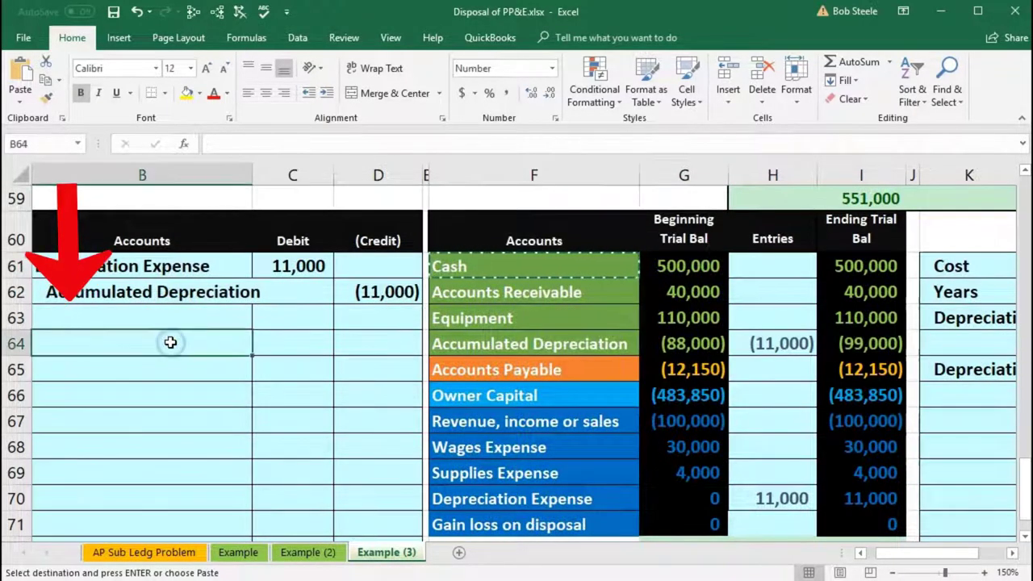
right_click(170, 342)
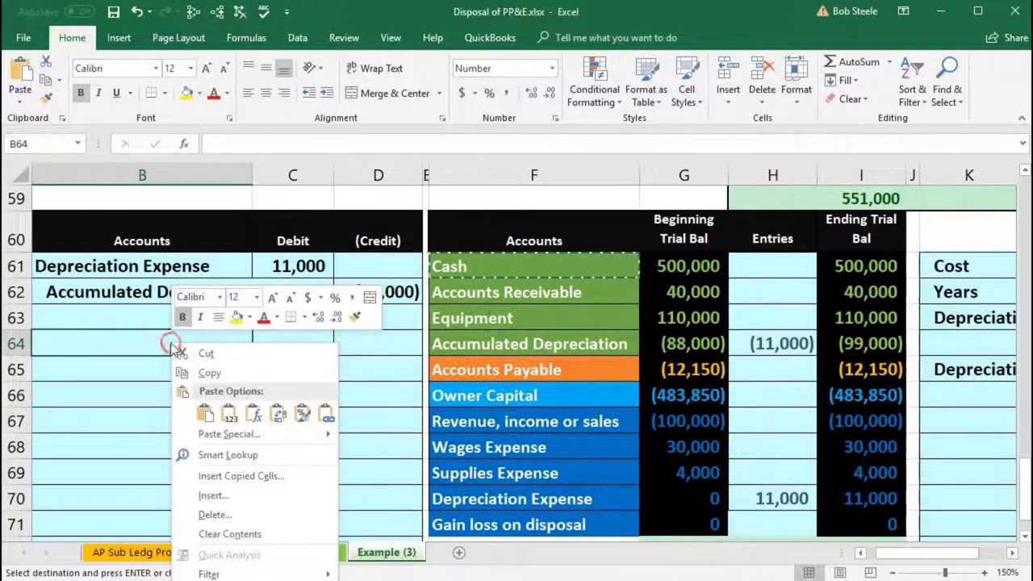
left_click(229, 415)
left_click(229, 415)
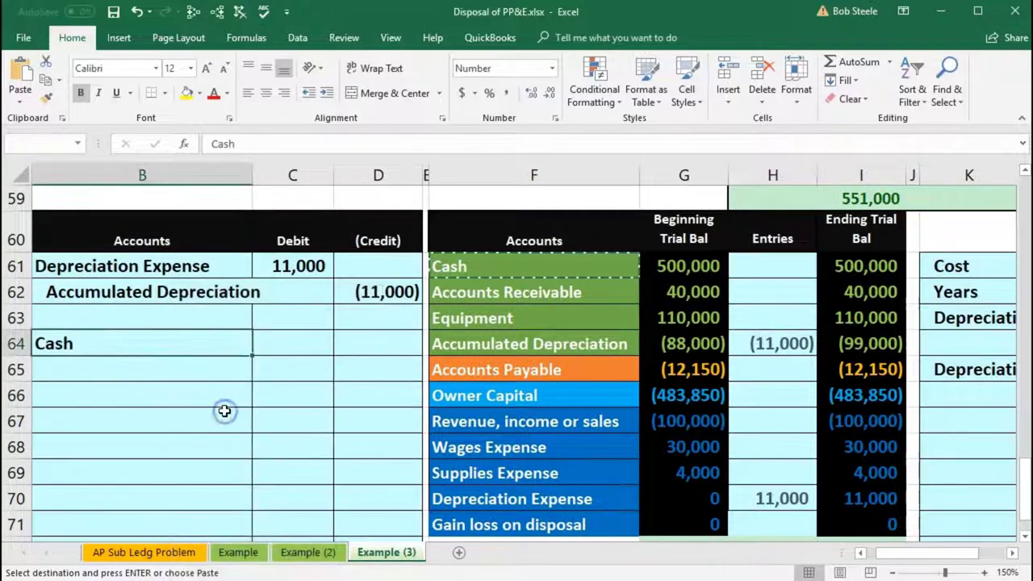
Step: Enter the cash received as a 15,000 debit in C64
left_click(282, 342)
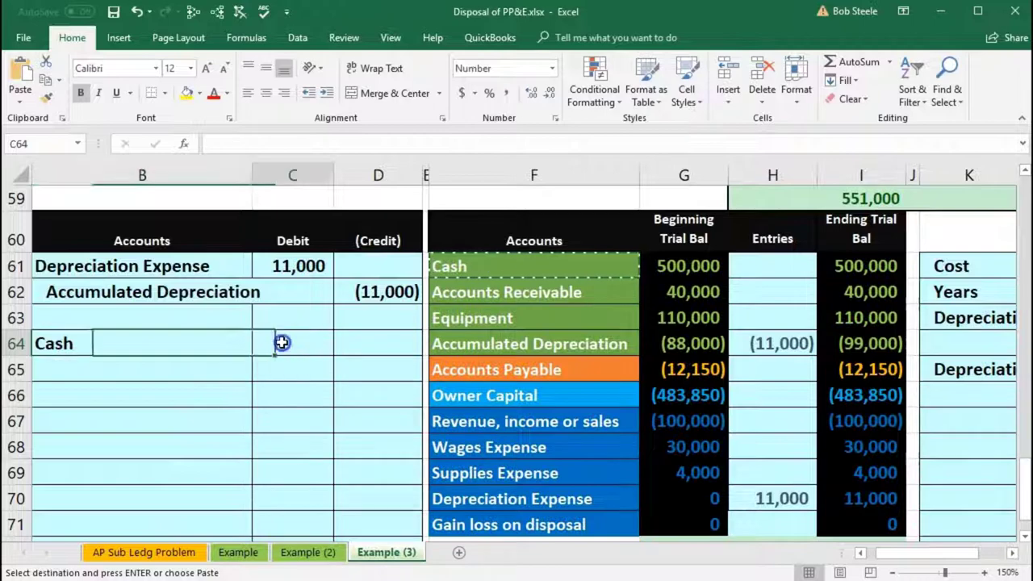
type("150")
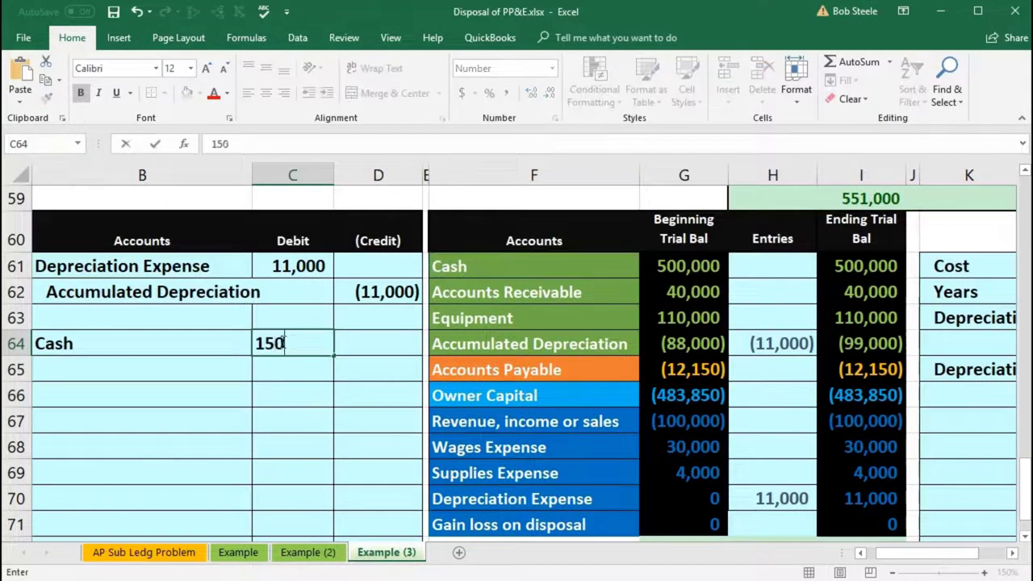
key("Return")
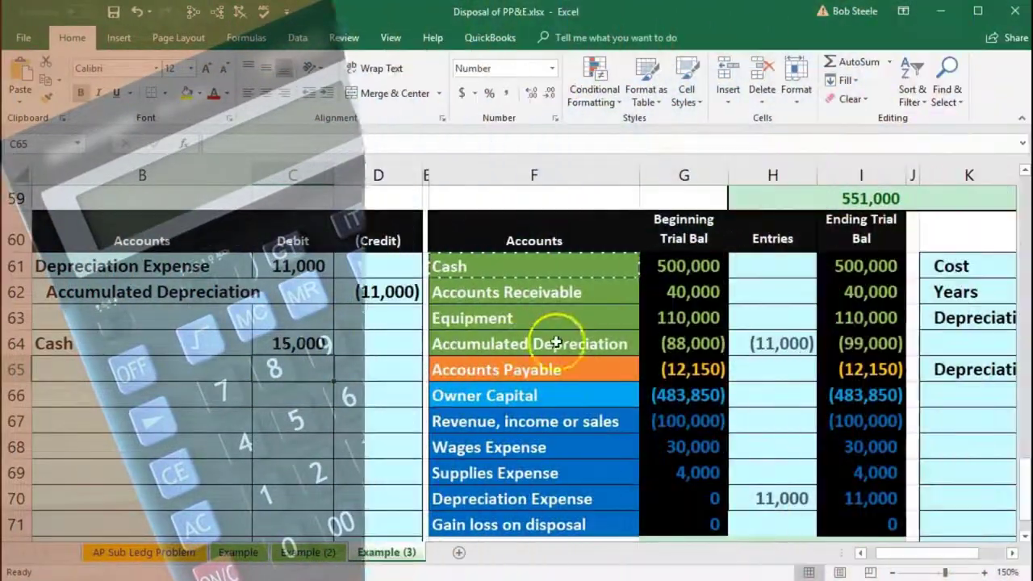
Step: Copy the Accumulated Depreciation account name from F64 into B65 of the disposal entry as values only
mouse_move(770, 295)
left_mouse_down()
mouse_move(652, 337)
mouse_move(936, 321)
mouse_move(807, 330)
left_mouse_up()
left_click(851, 321)
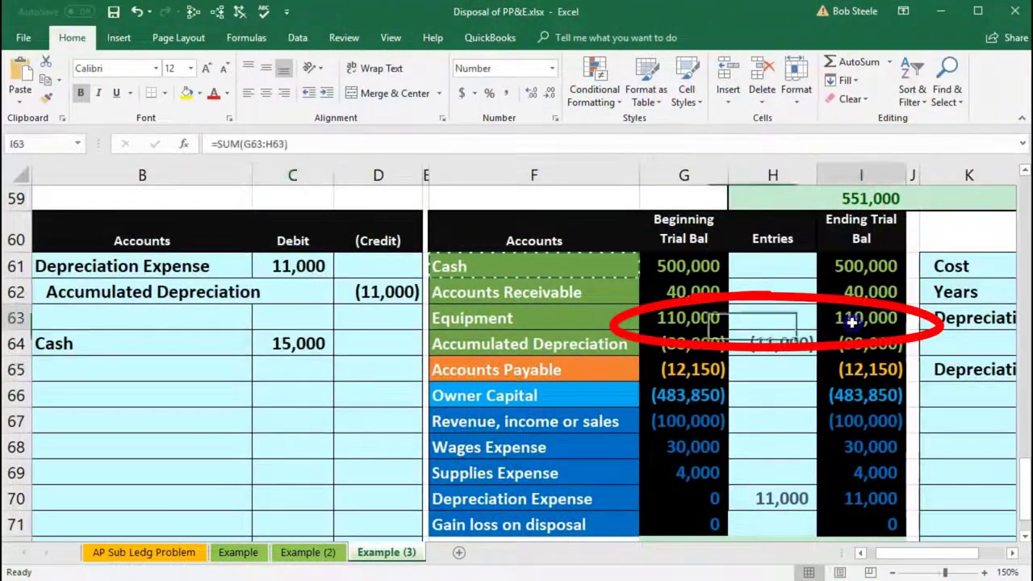
left_click(850, 343)
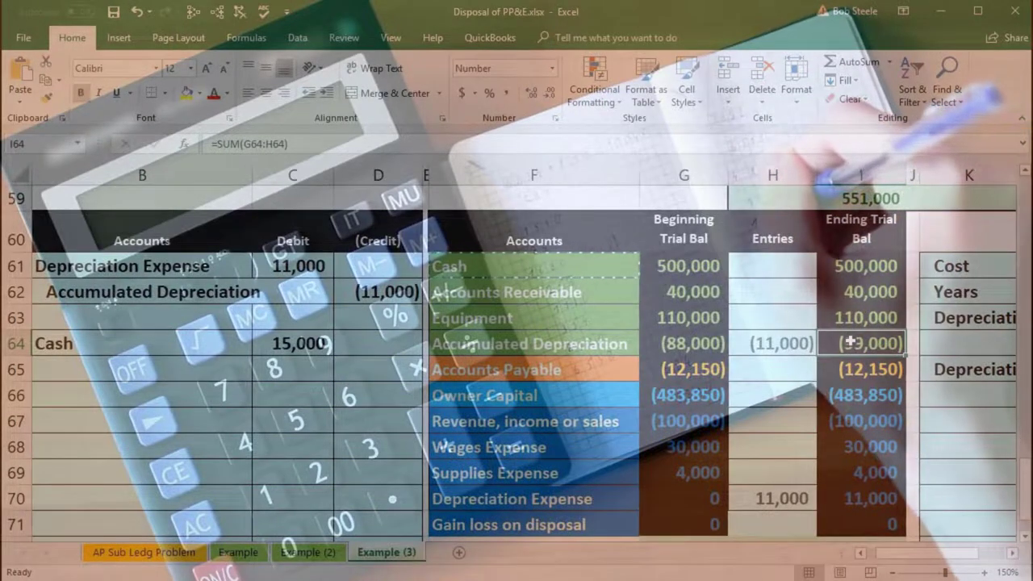
left_click(872, 523)
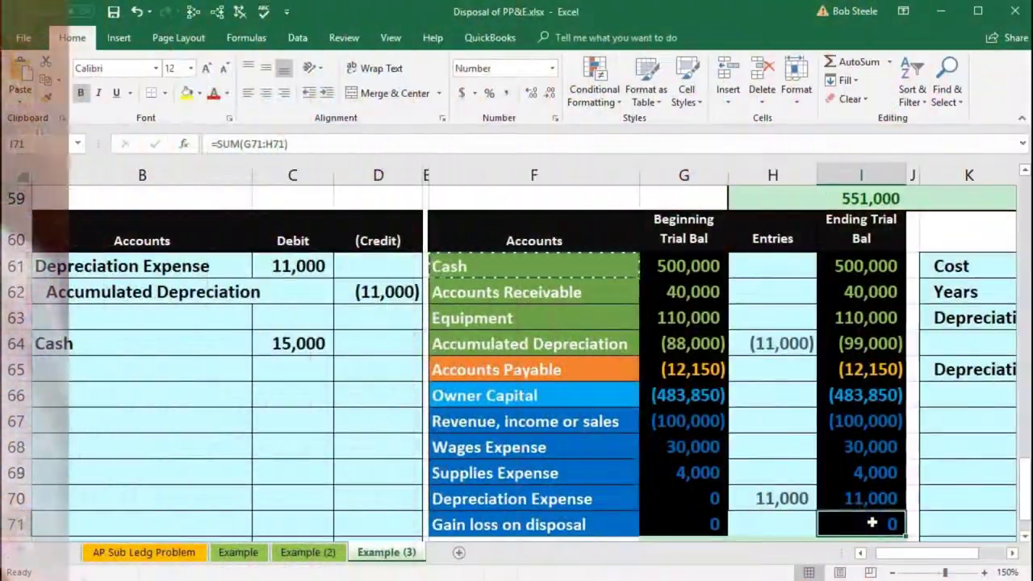
left_click(568, 346)
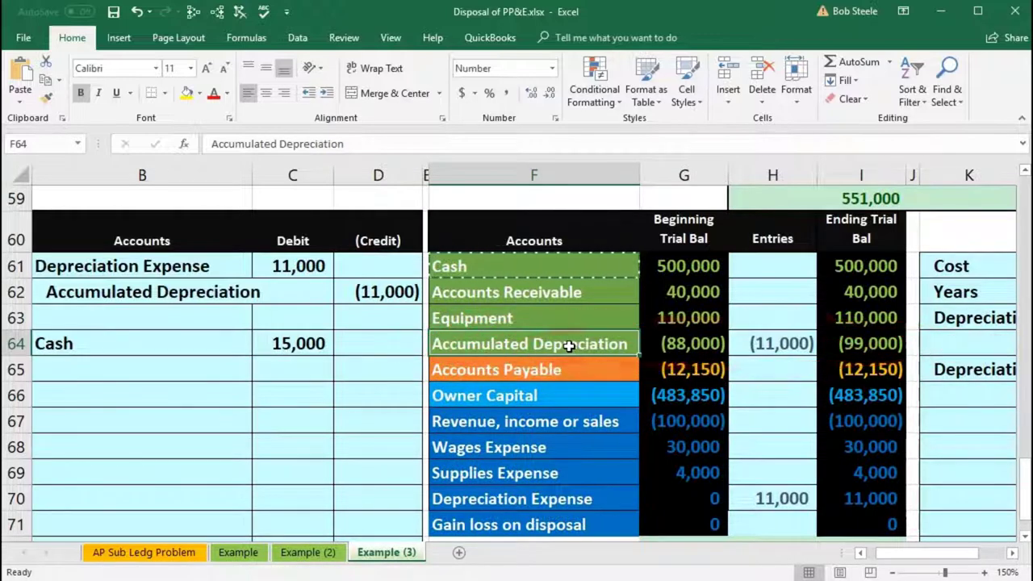
left_click(861, 345)
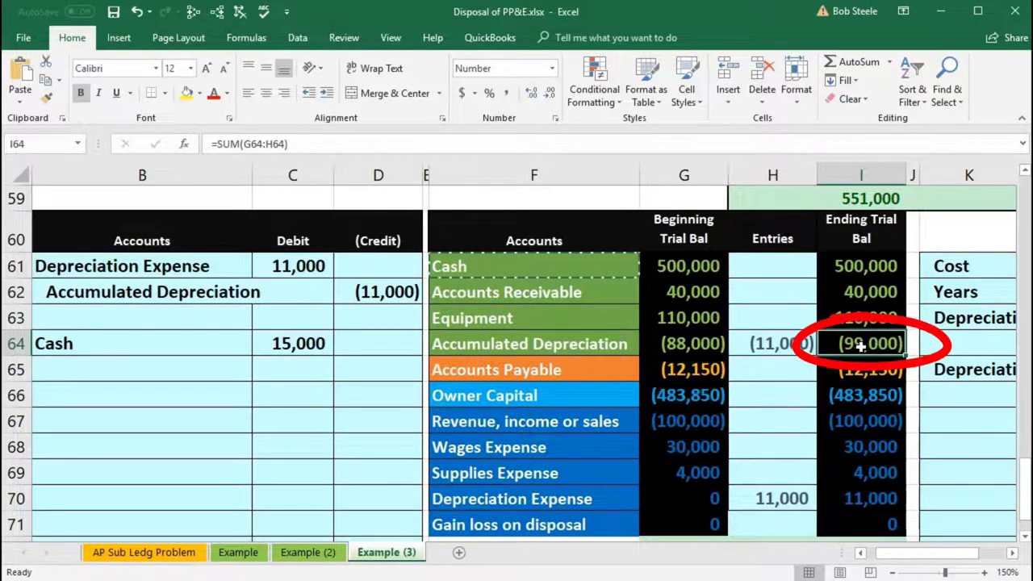
left_click(561, 339)
right_click(567, 343)
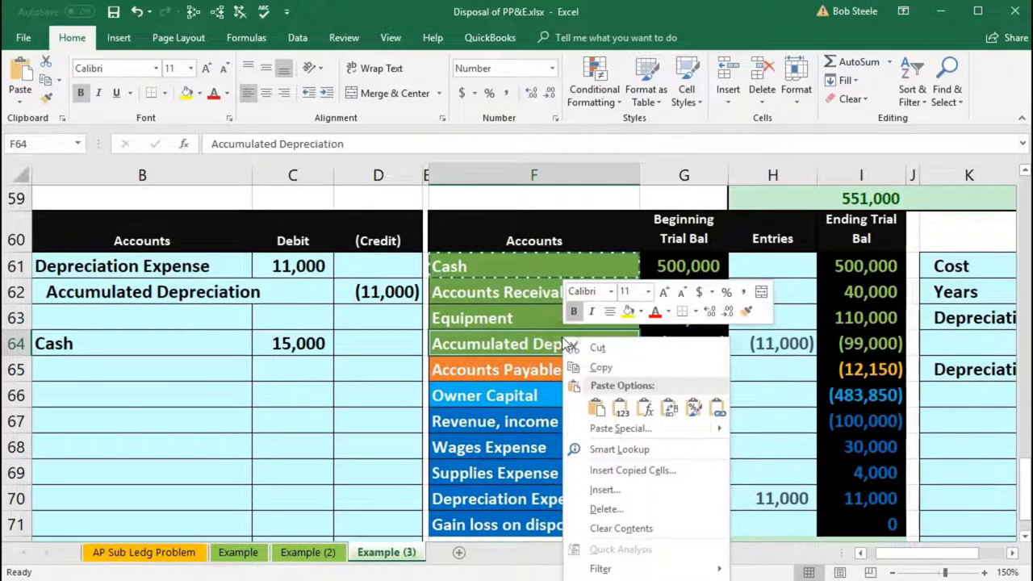
left_click(587, 369)
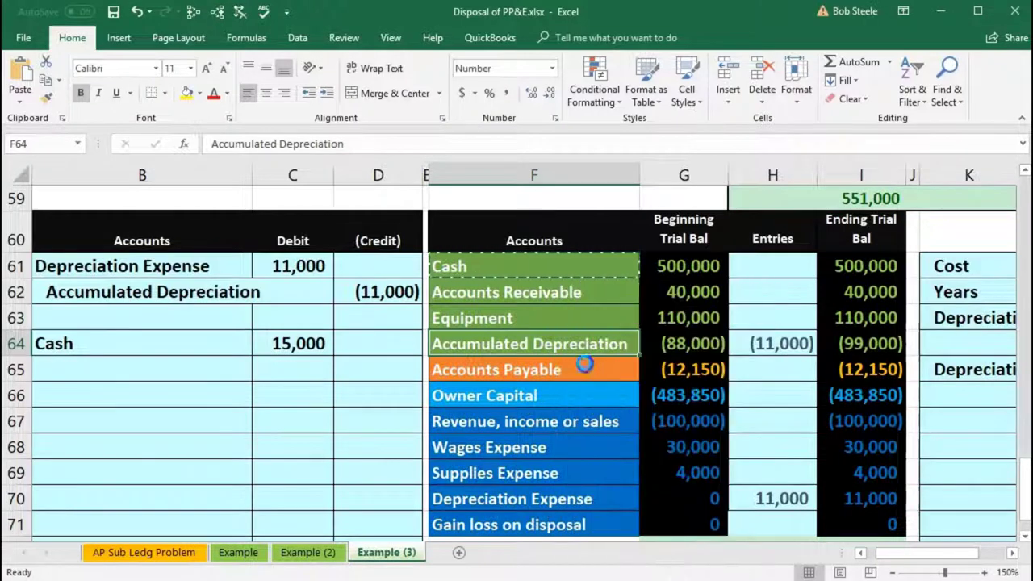
left_click(178, 373)
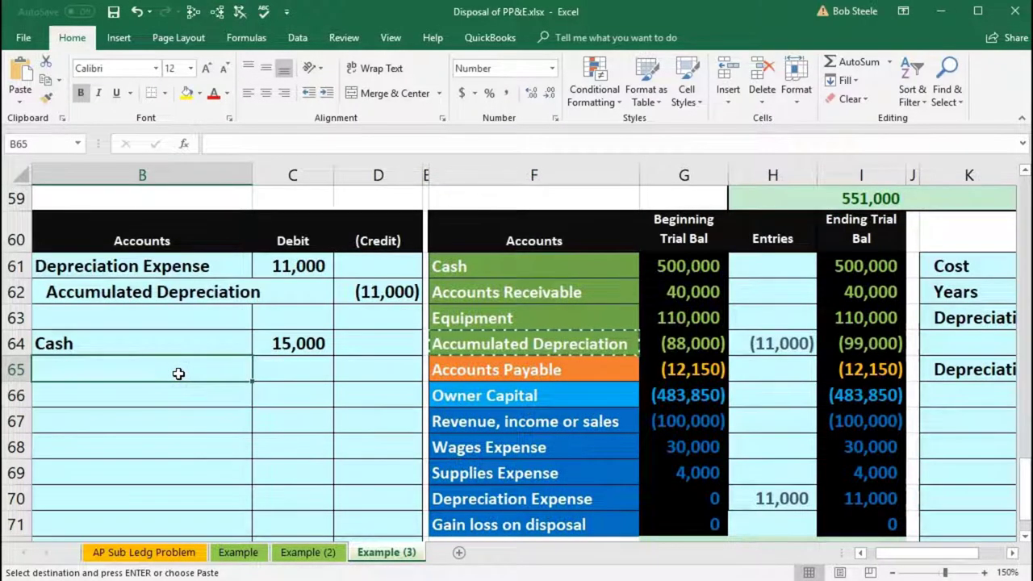
right_click(179, 373)
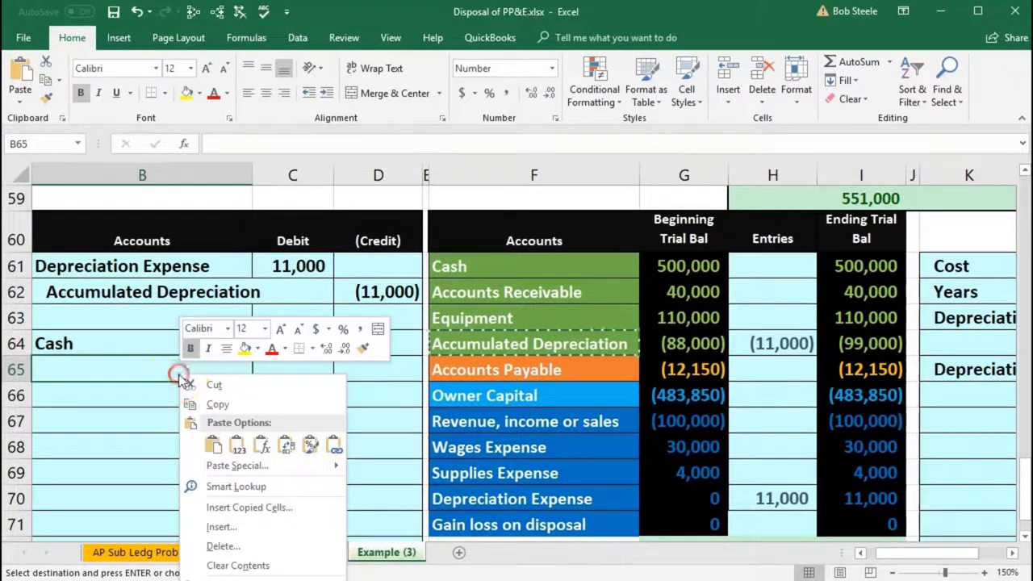
left_click(233, 440)
Step: Enter a 99,000 debit for Accumulated Depreciation in C65
left_click(278, 372)
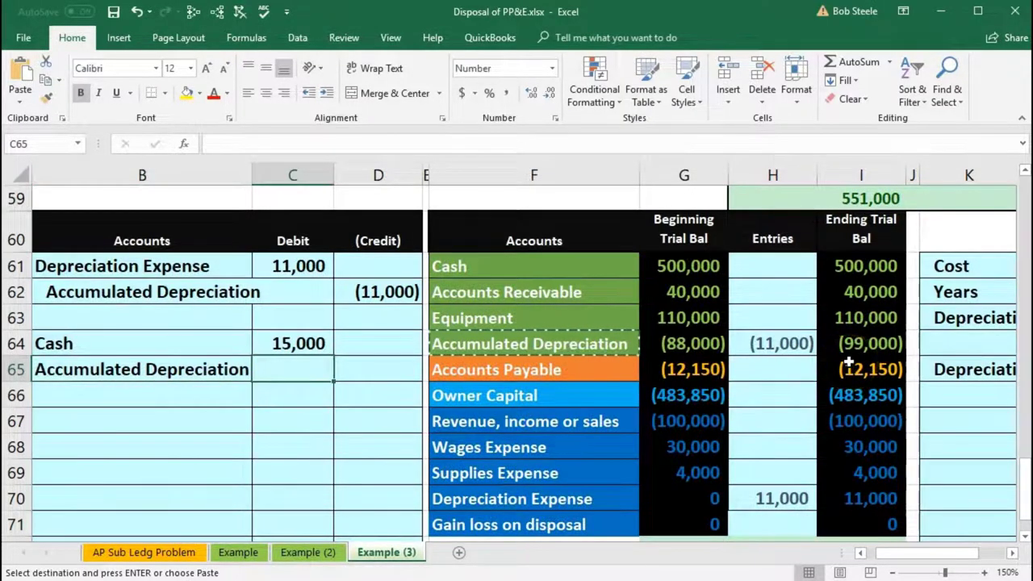
type("99000")
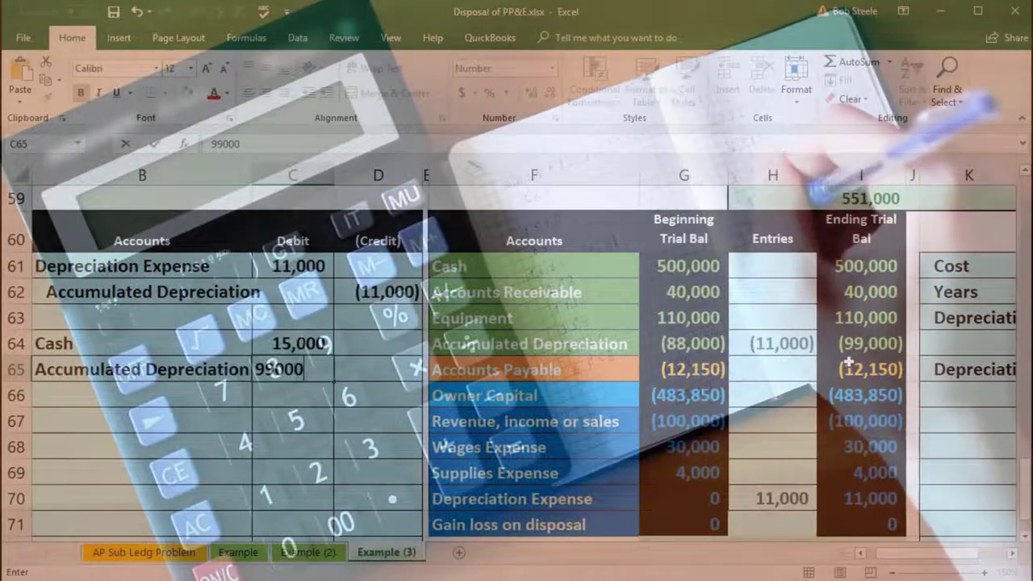
key("Return")
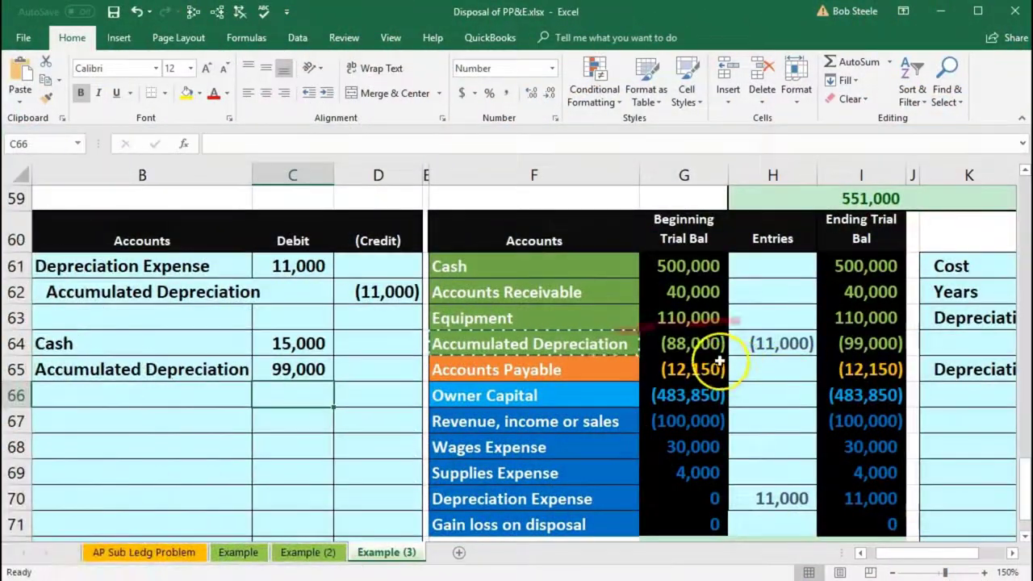
Step: Copy the Equipment account name from F63 into B66 as values only and indent it as a credit line
mouse_move(755, 363)
left_mouse_down()
mouse_move(928, 347)
mouse_move(755, 363)
left_mouse_up()
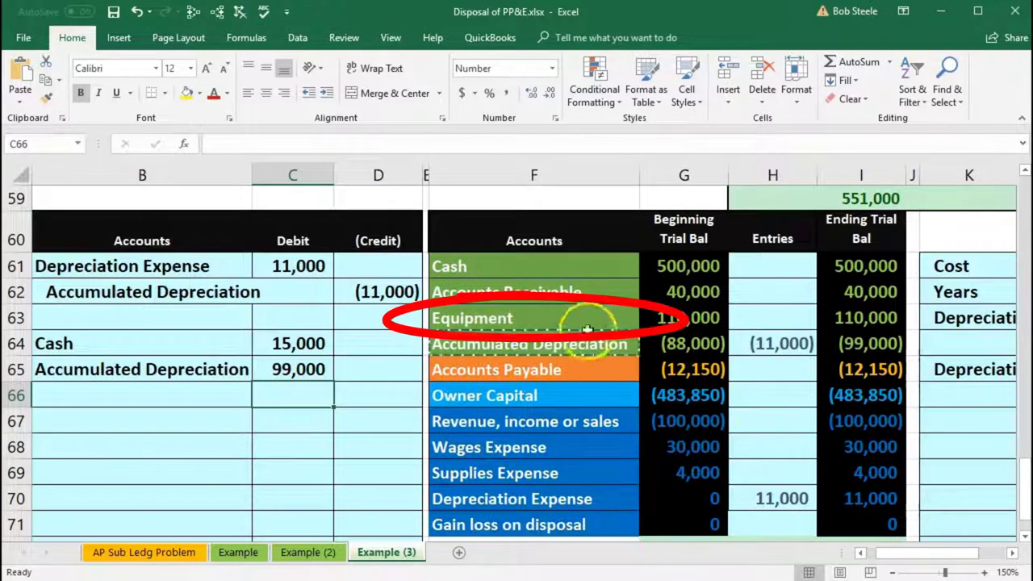
left_click_drag(588, 329, 660, 311)
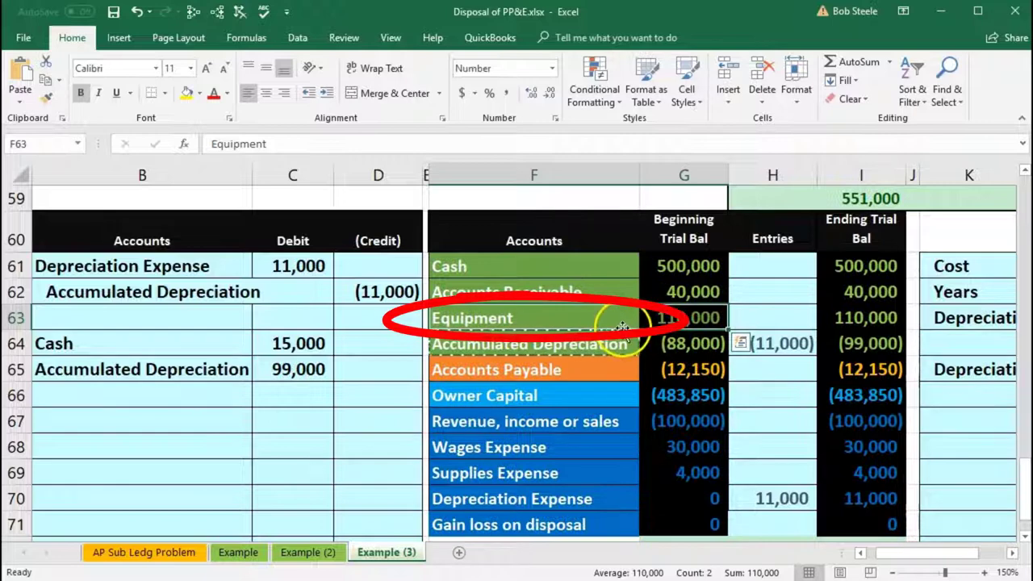
left_click(565, 315)
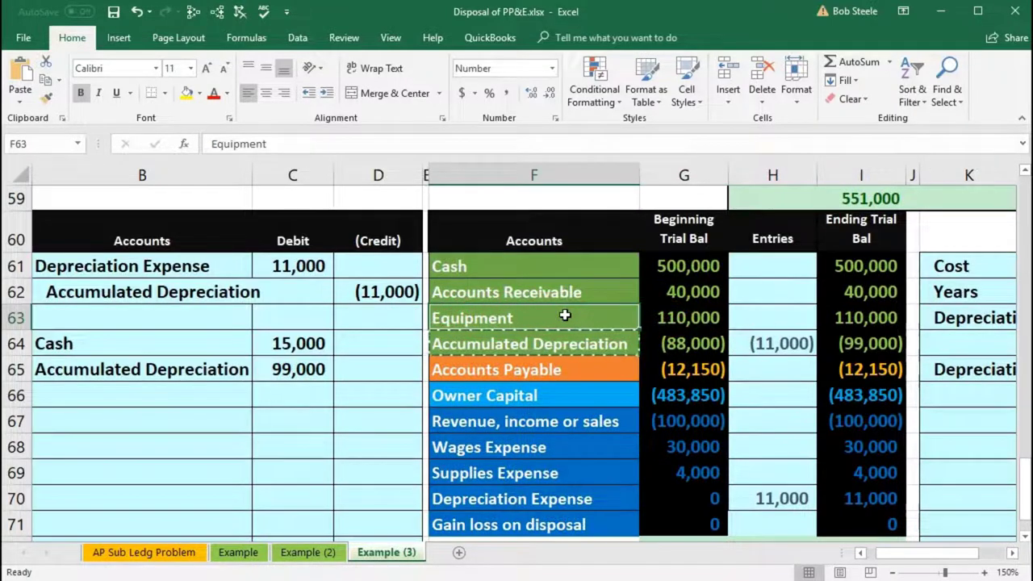
right_click(565, 314)
left_click(586, 342)
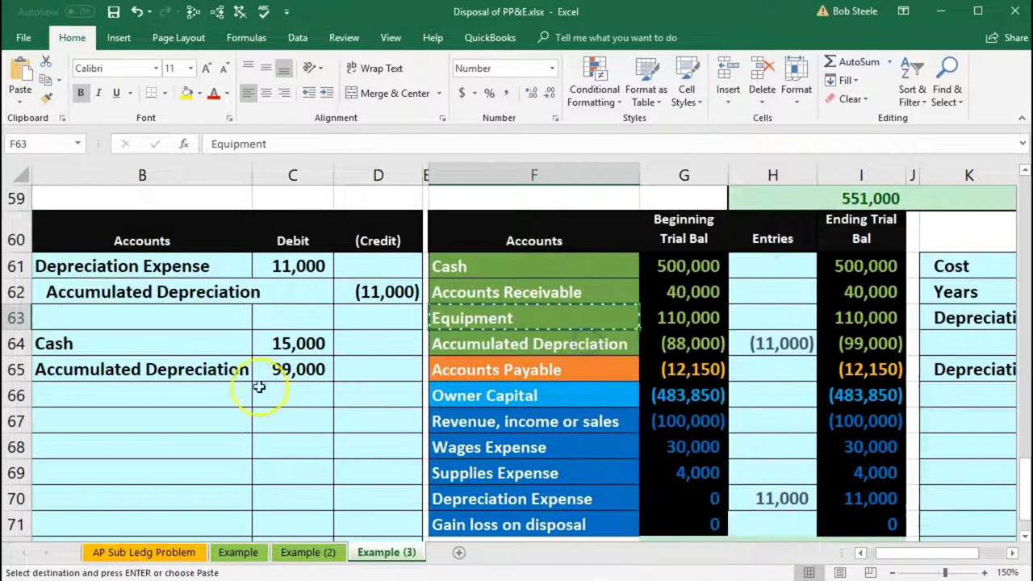
left_click(163, 391)
right_click(163, 390)
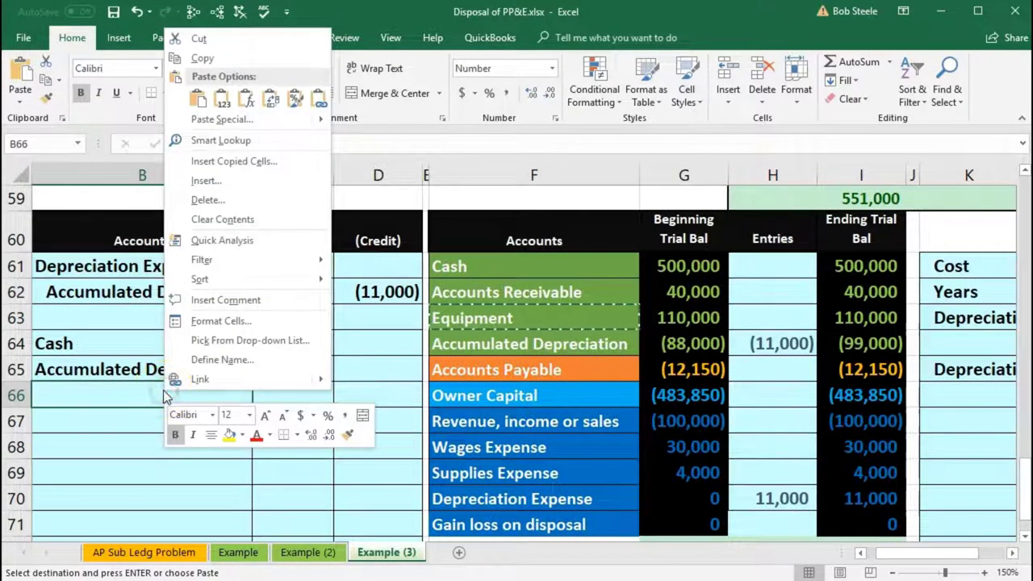
left_click(223, 99)
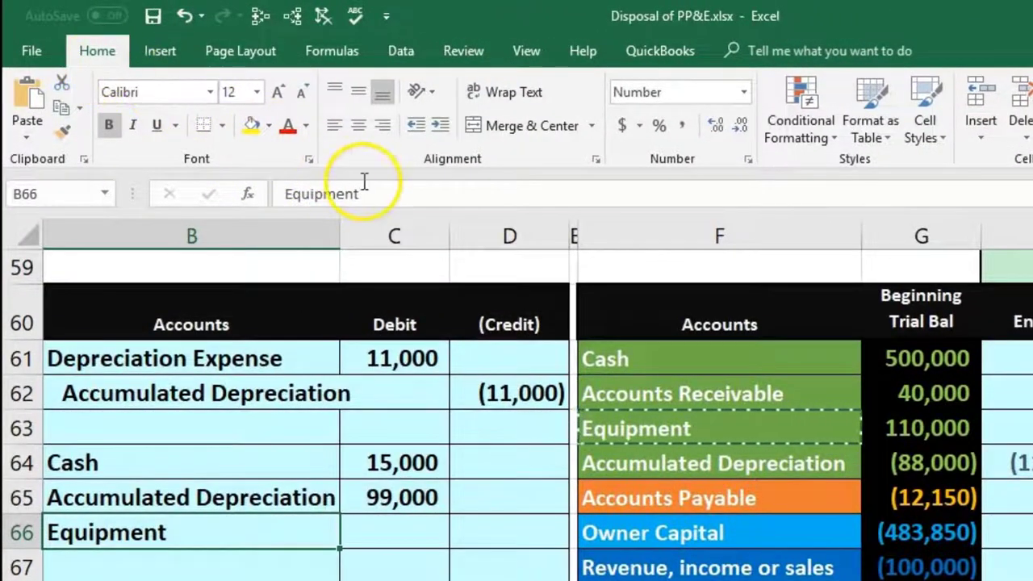
left_click(440, 125)
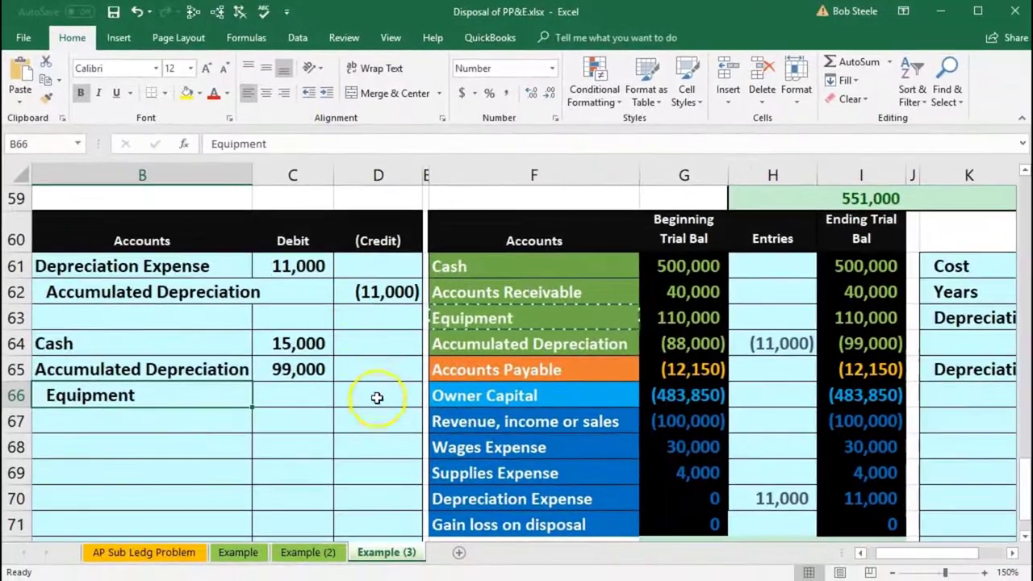
Step: Enter the Equipment credit as -110000 in D66
left_click(377, 397)
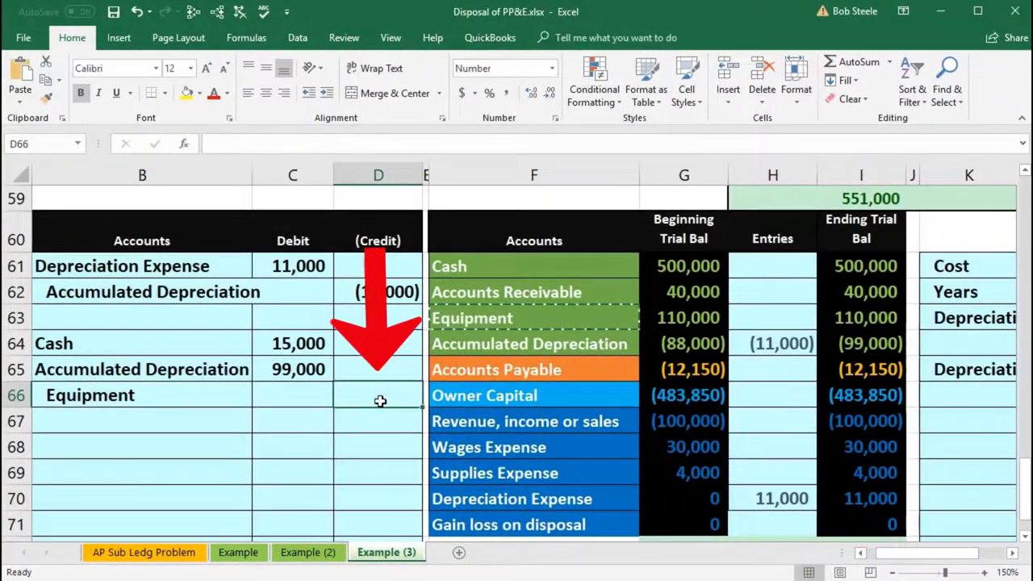
type("-110000")
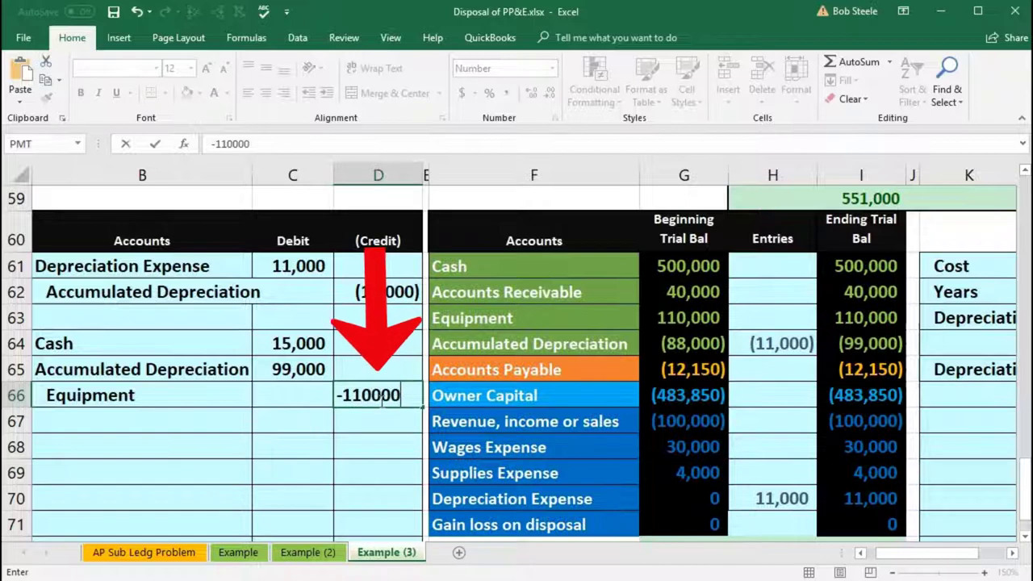
key("Return")
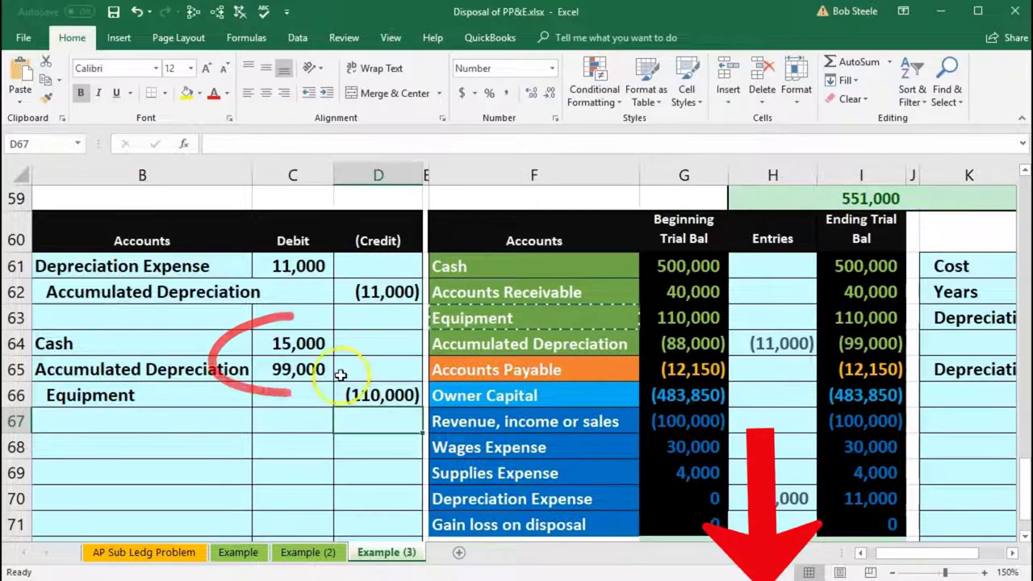
Step: Check the sum of the debits in C64:C65 against the Equipment credit in D66, and the net sum of C64:D66
left_click_drag(292, 343, 292, 369)
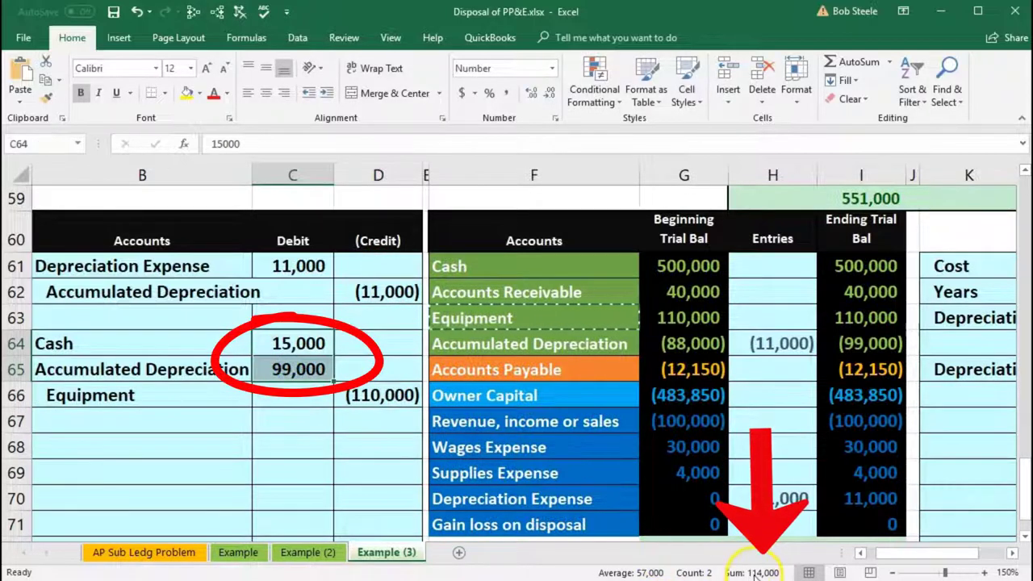
left_click(390, 399)
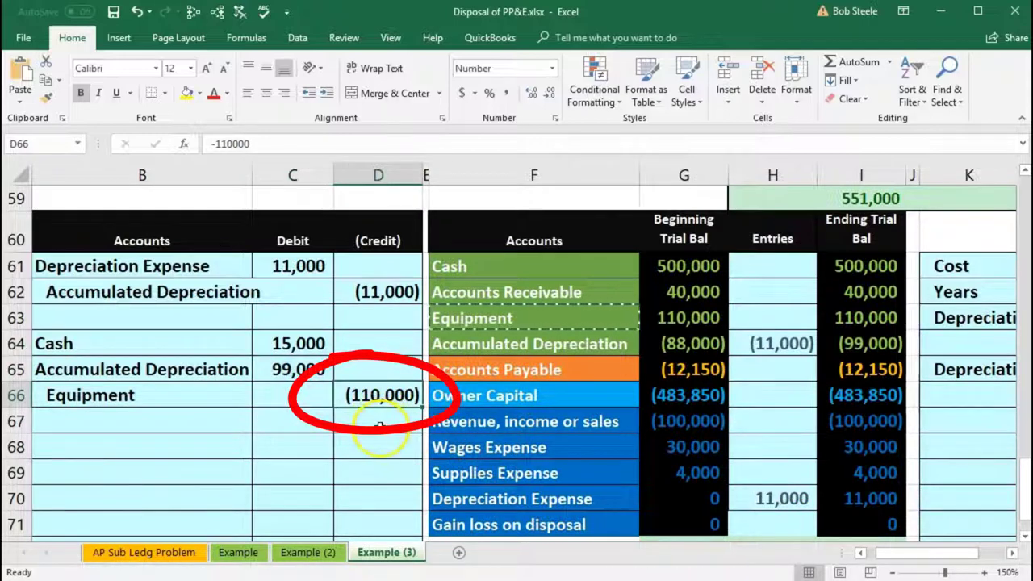
left_click(380, 428)
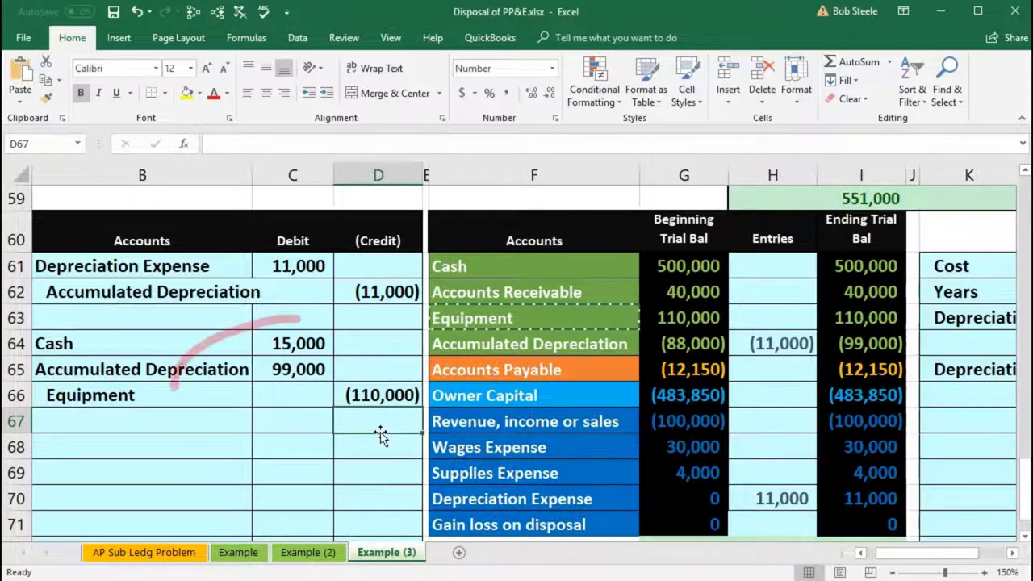
left_click(295, 345)
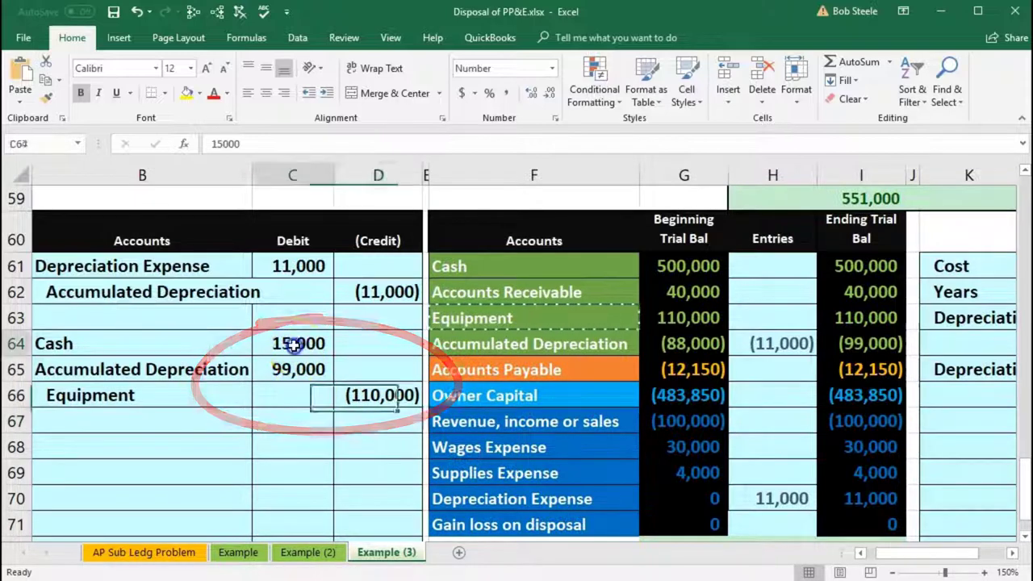
left_click_drag(295, 344, 380, 394)
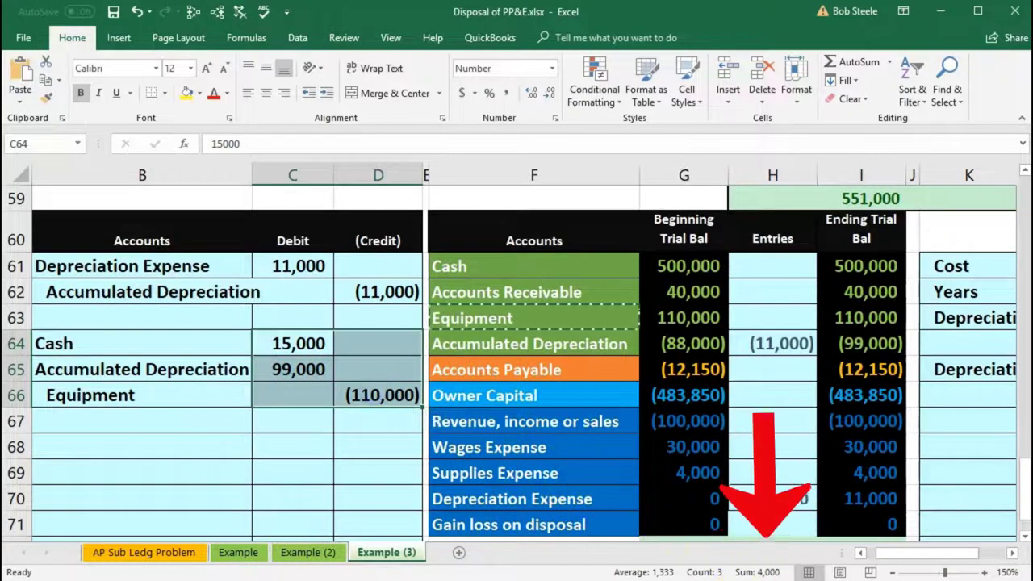
left_click_drag(306, 345, 295, 369)
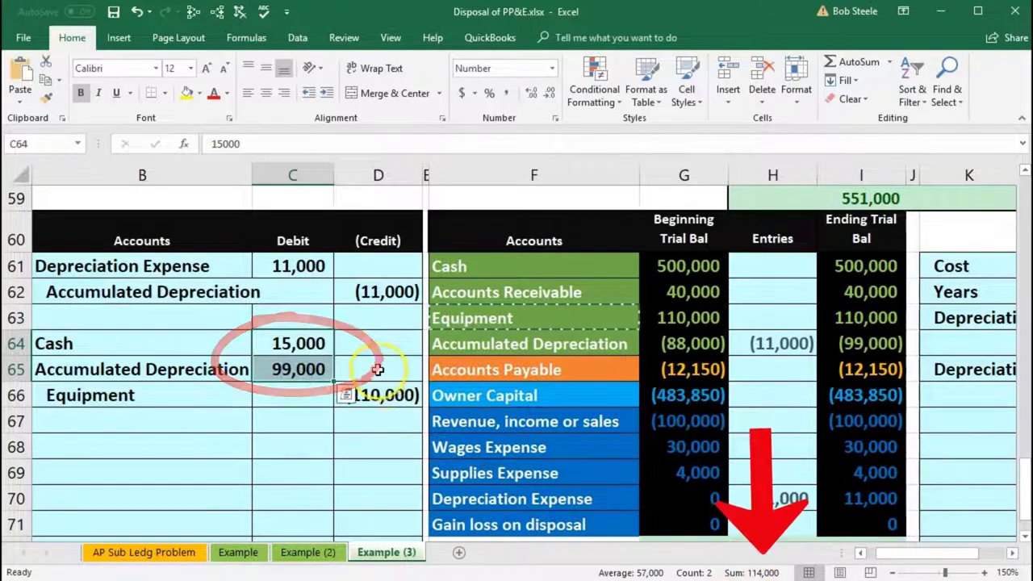
left_click(377, 395)
Step: Calculate the balancing credit of the disposal entry in D67 with the formula =-SUM(C64:D66)
left_click(374, 420)
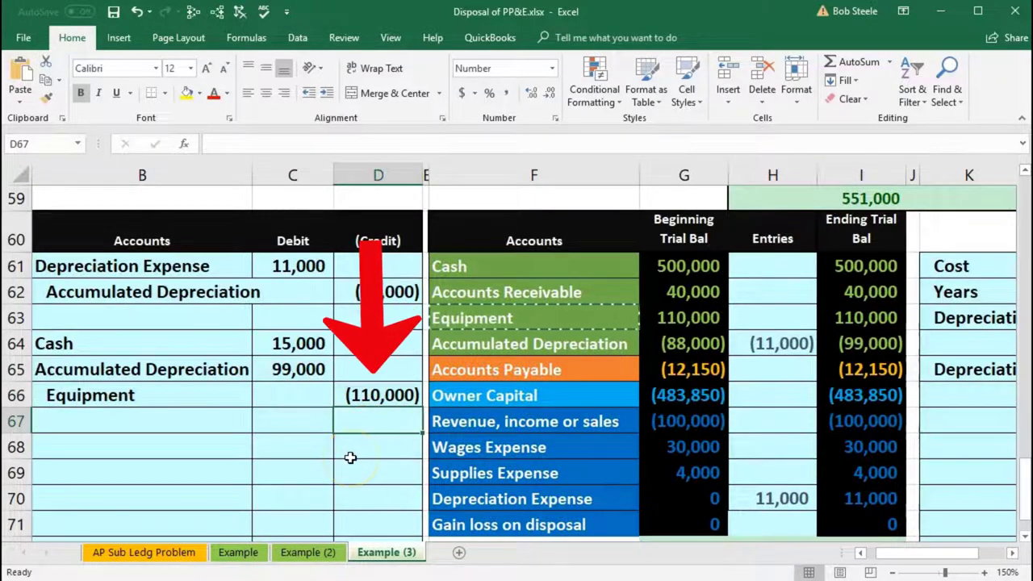
type("-")
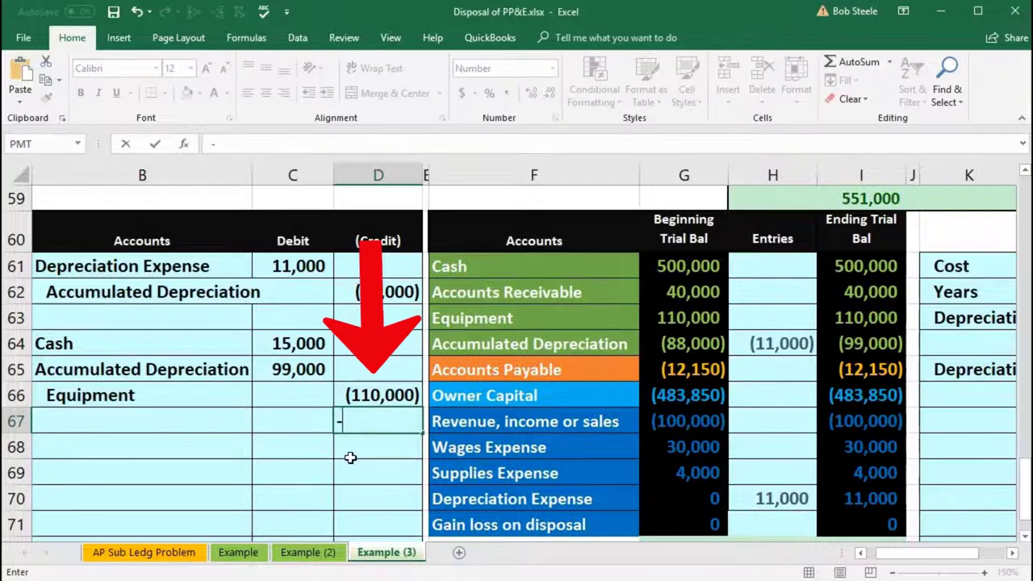
type("sum")
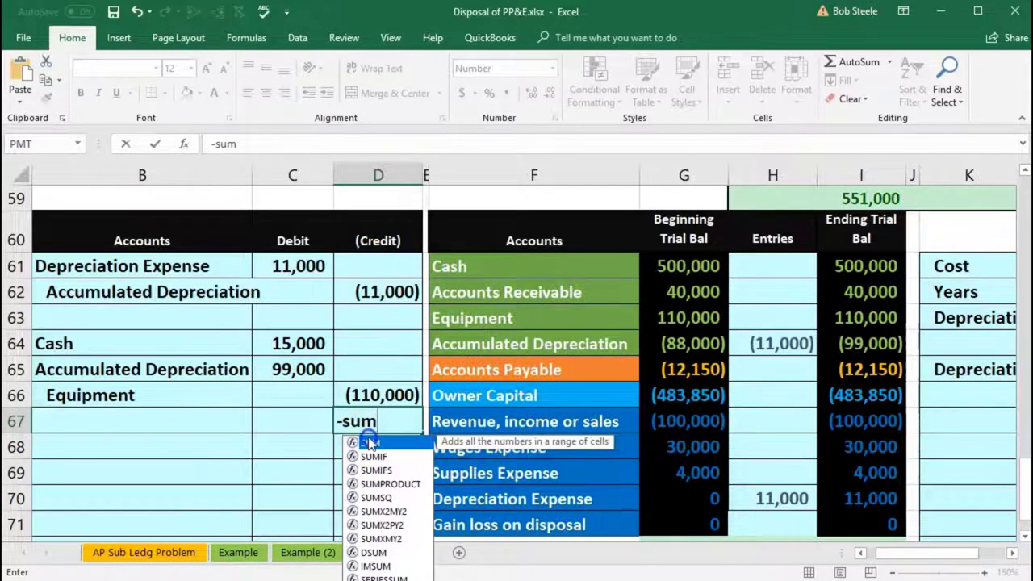
double_click(369, 443)
left_click(295, 344)
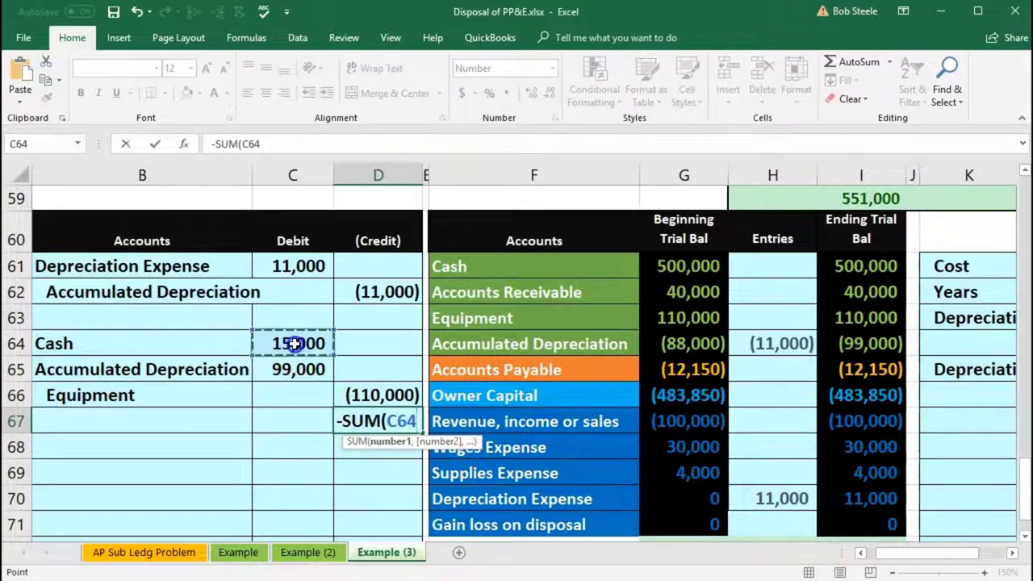
left_click_drag(296, 343, 386, 393)
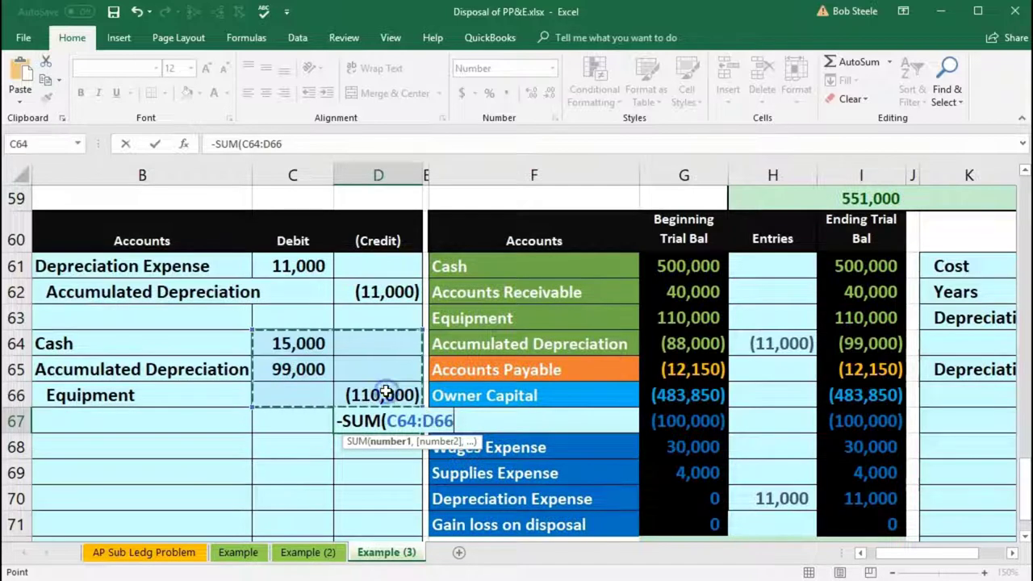
key("Return")
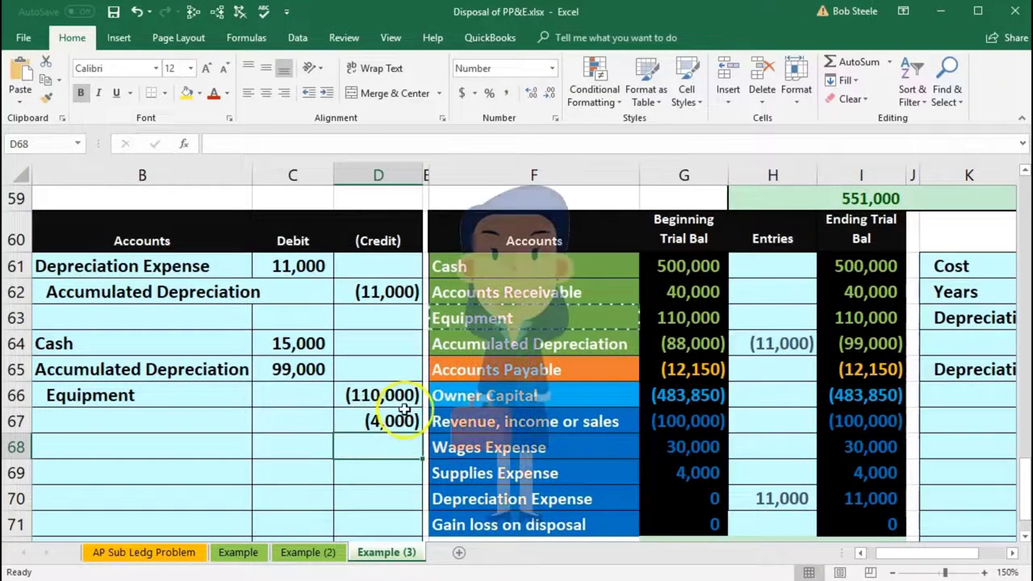
left_click(393, 421)
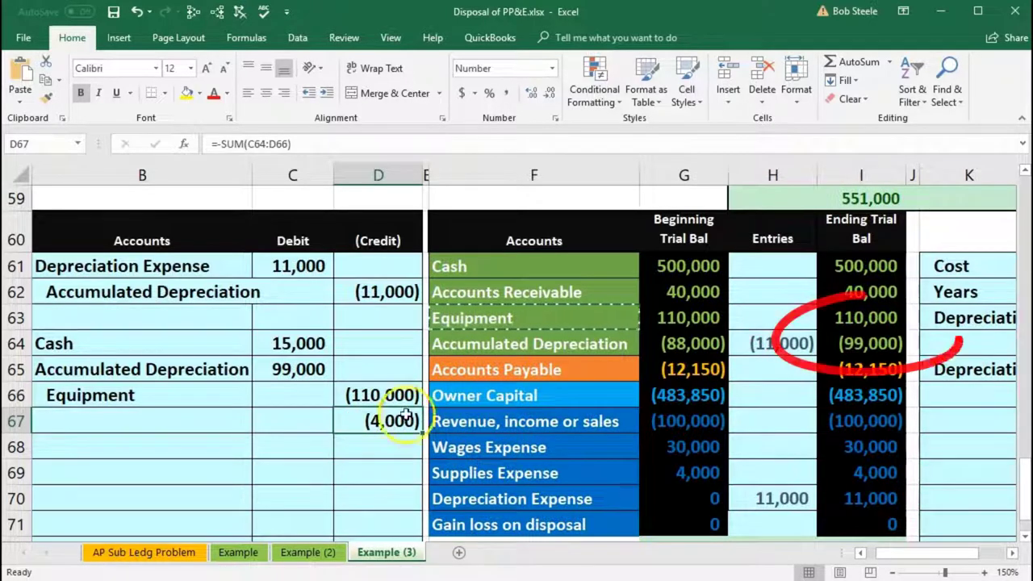
Step: Review the ending Equipment and Accumulated Depreciation balances in I63:I64, the balancing credit in D67, and the revenue row in F67:I67
left_click(895, 318)
left_click_drag(895, 318, 894, 339)
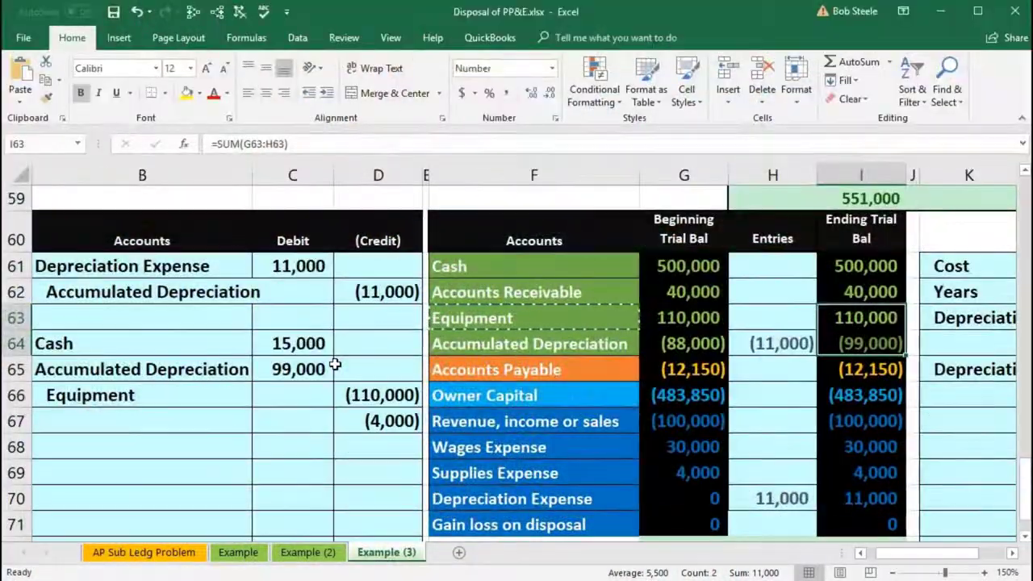
left_click_drag(395, 391, 375, 430)
left_click(376, 430)
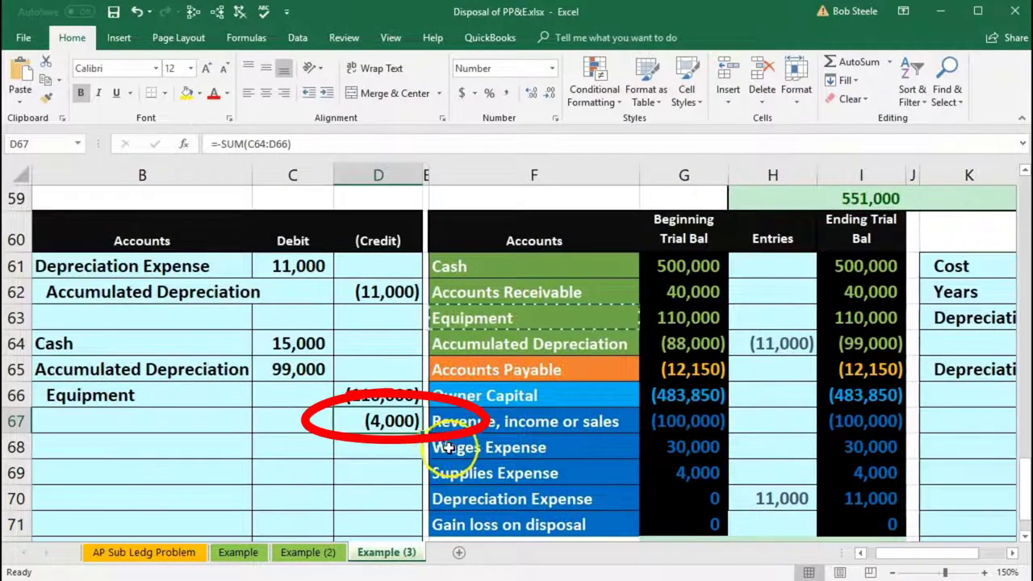
left_click_drag(570, 429, 838, 414)
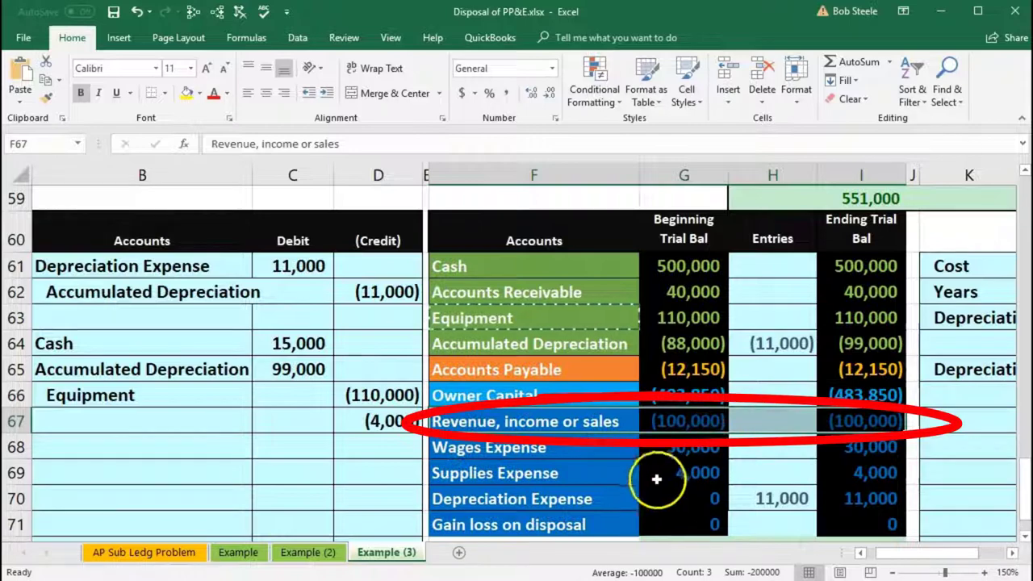
Step: Copy the Gain loss on disposal account name from F71 into B67 as values only and indent it as a credit line
left_click(586, 522)
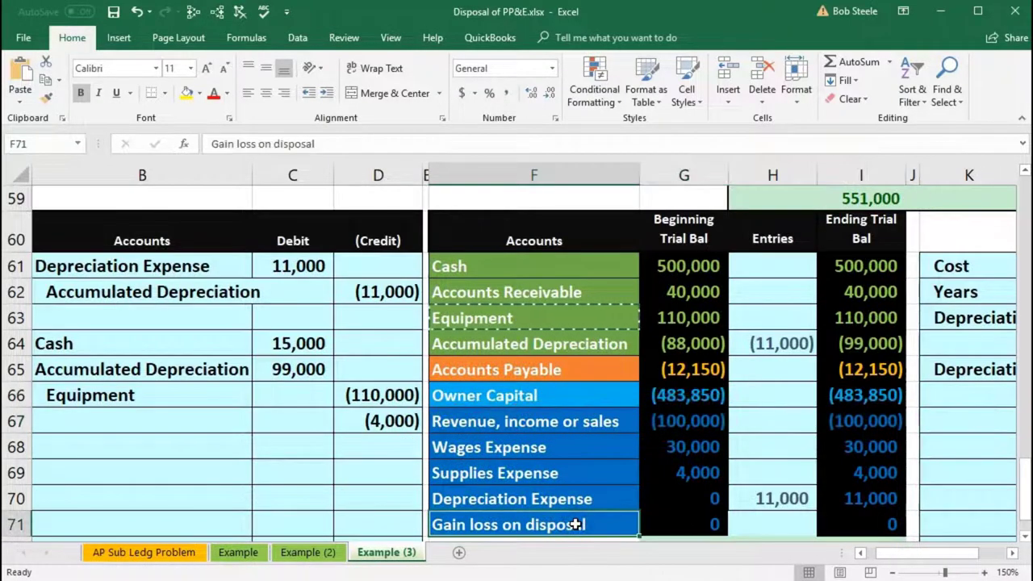
right_click(575, 525)
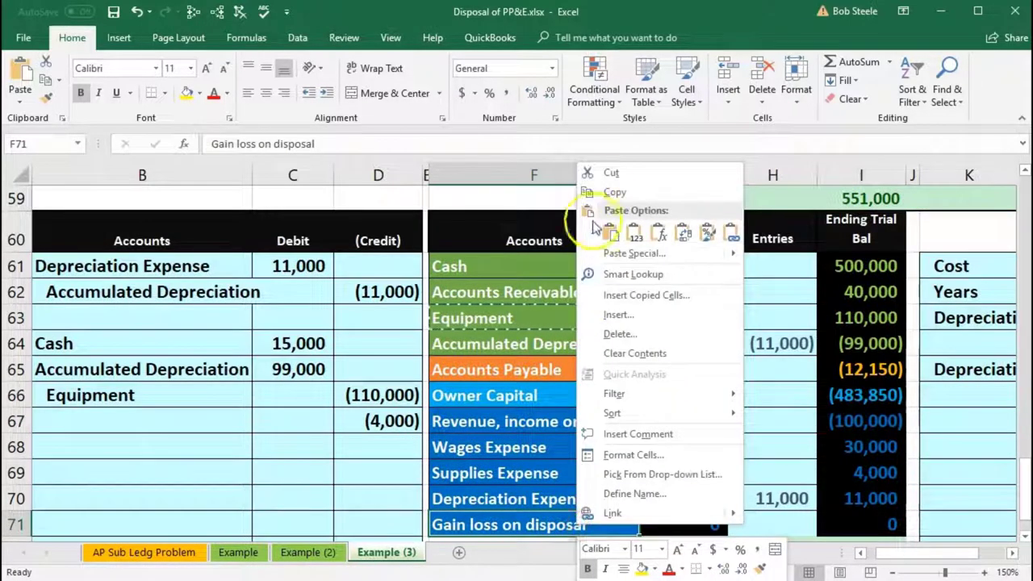
left_click(614, 192)
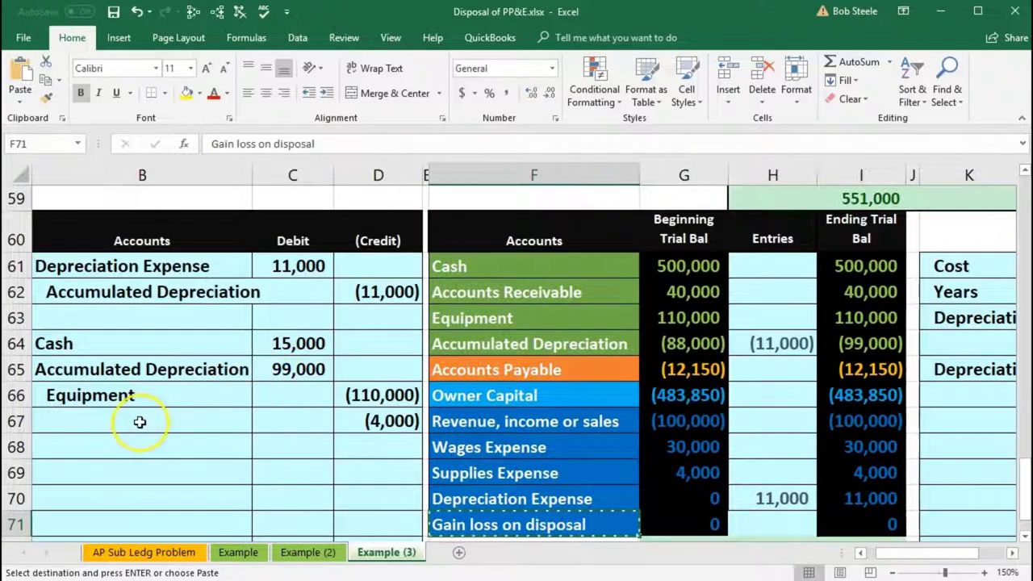
left_click(139, 422)
right_click(139, 422)
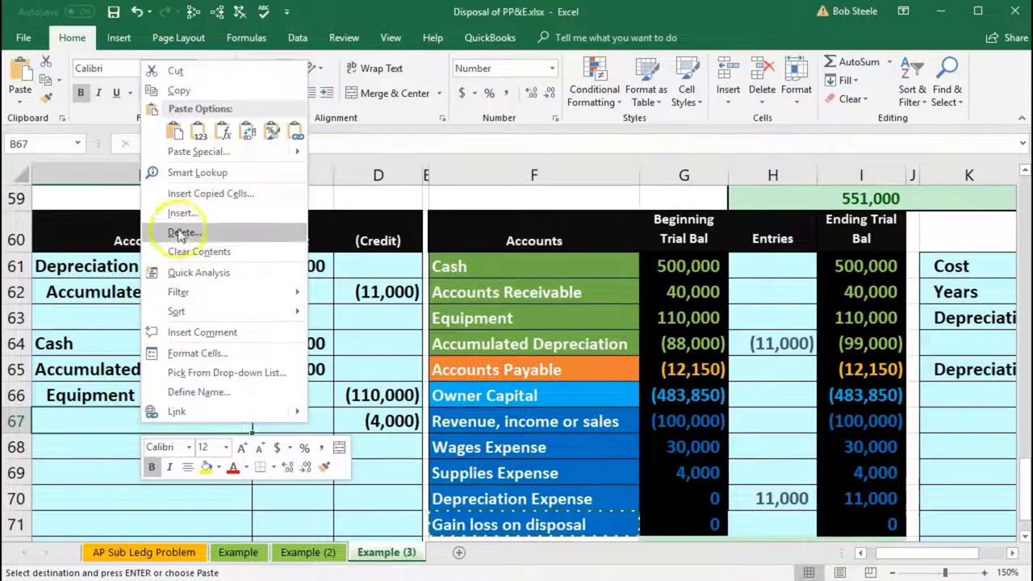
left_click(198, 135)
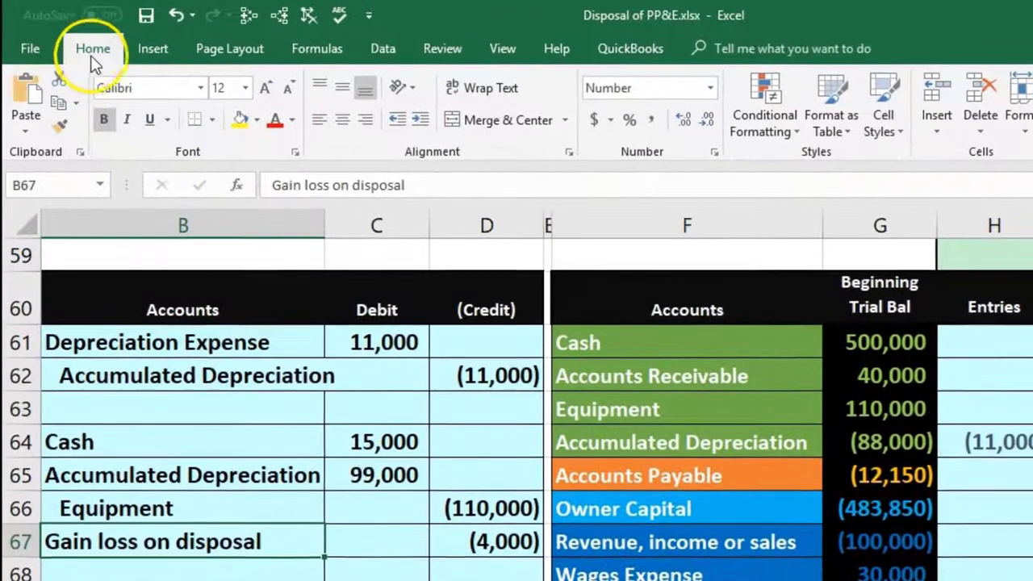
left_click(420, 121)
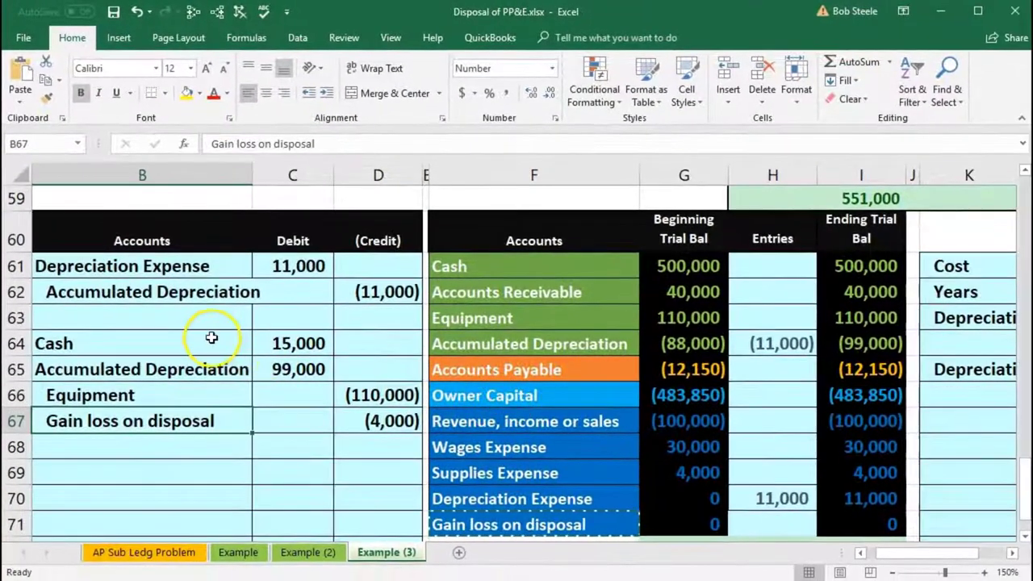
Step: Post the Cash debit to the trial balance entries in H61 with the formula =C64
left_click_drag(212, 338, 299, 343)
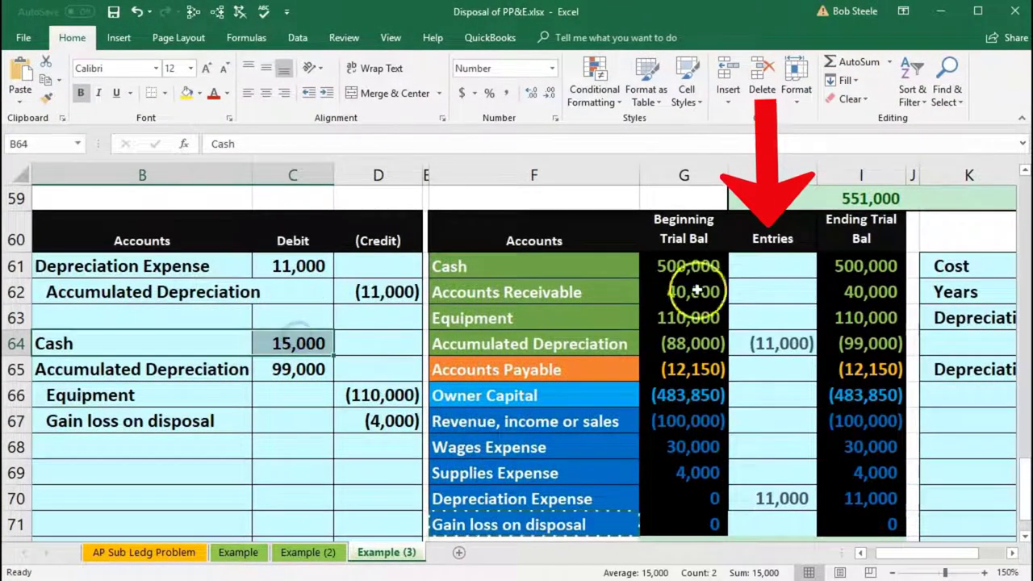
left_click(760, 268)
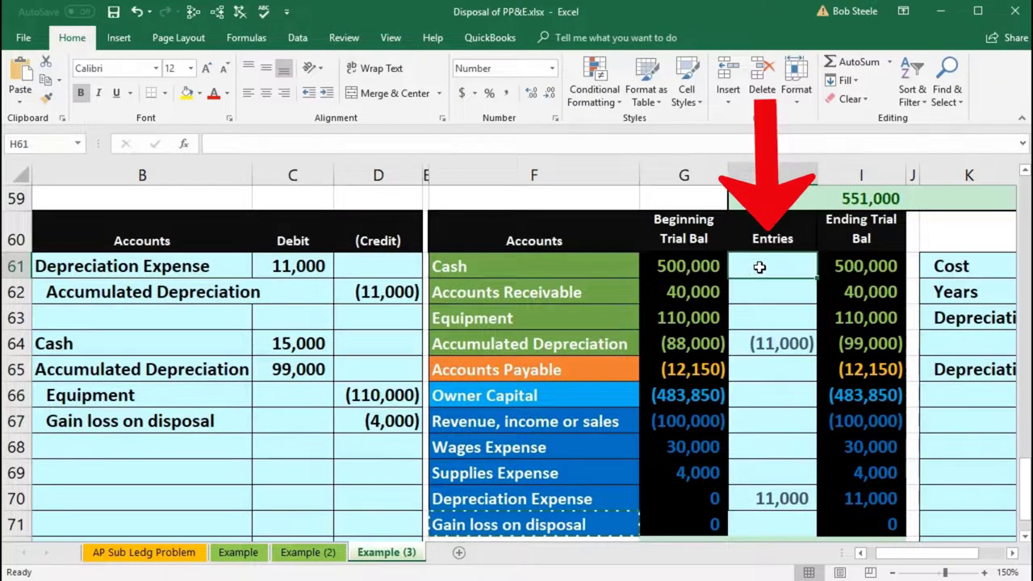
type("=")
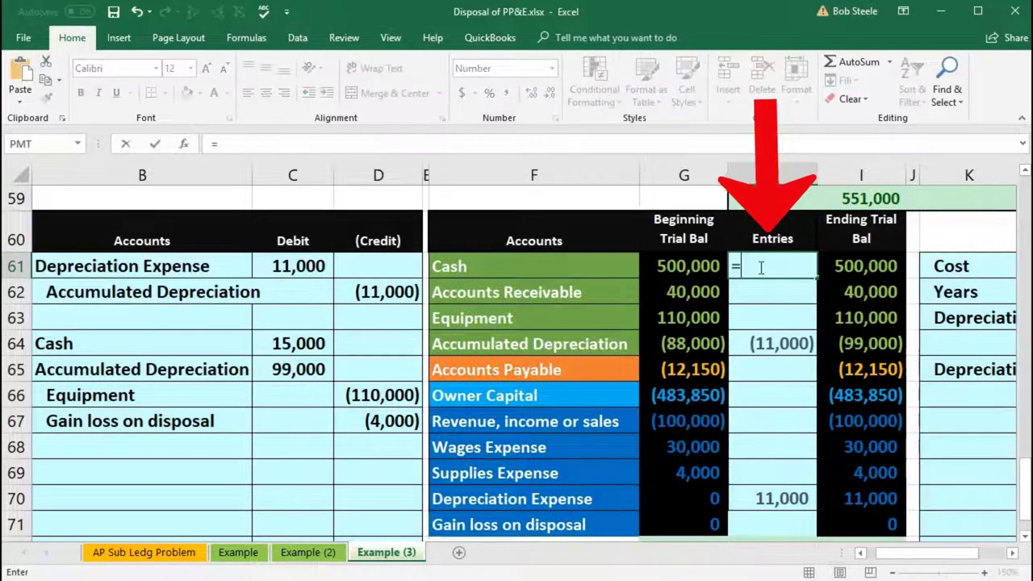
left_click(300, 343)
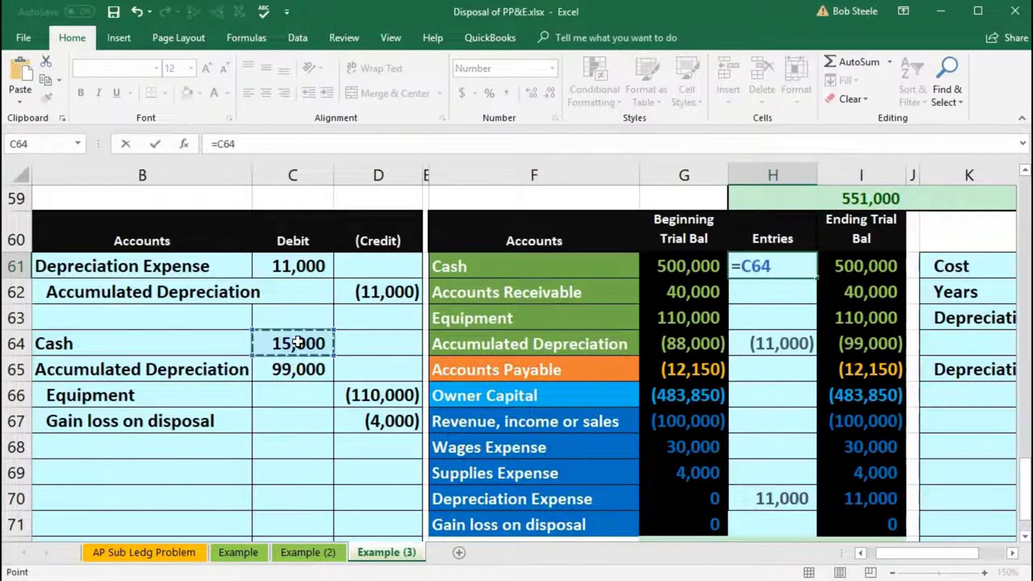
key("Return")
left_click(698, 266)
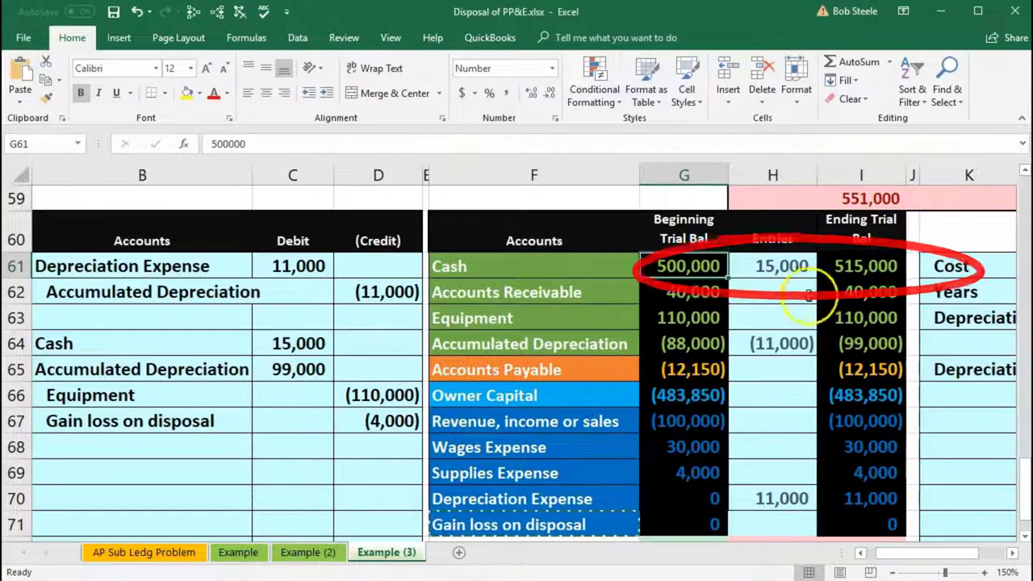
Step: Add the Accumulated Depreciation debit to its existing trial balance entry, making the H64 formula =D62+C65
left_click_drag(220, 369, 281, 369)
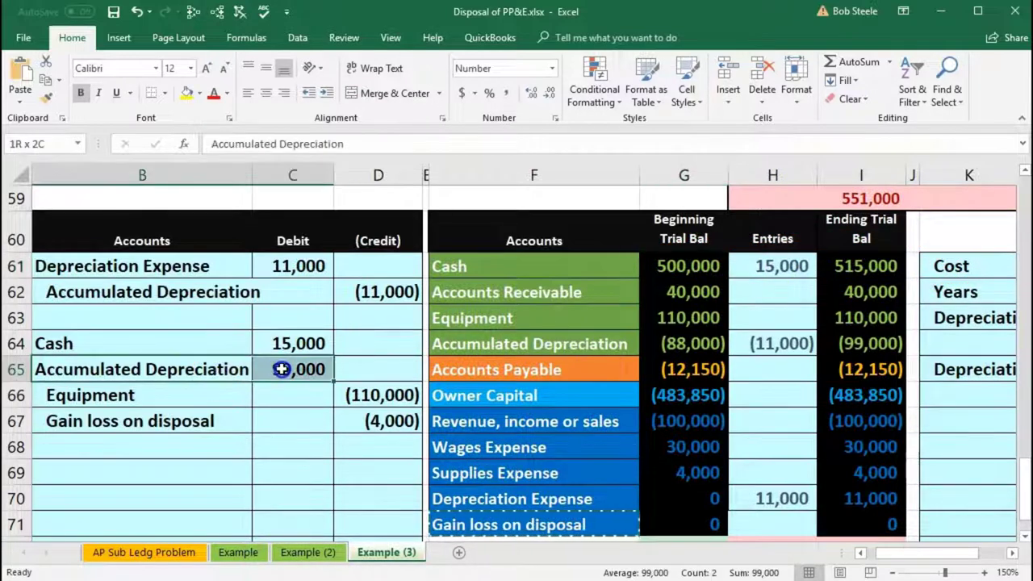
left_click_drag(575, 345, 645, 345)
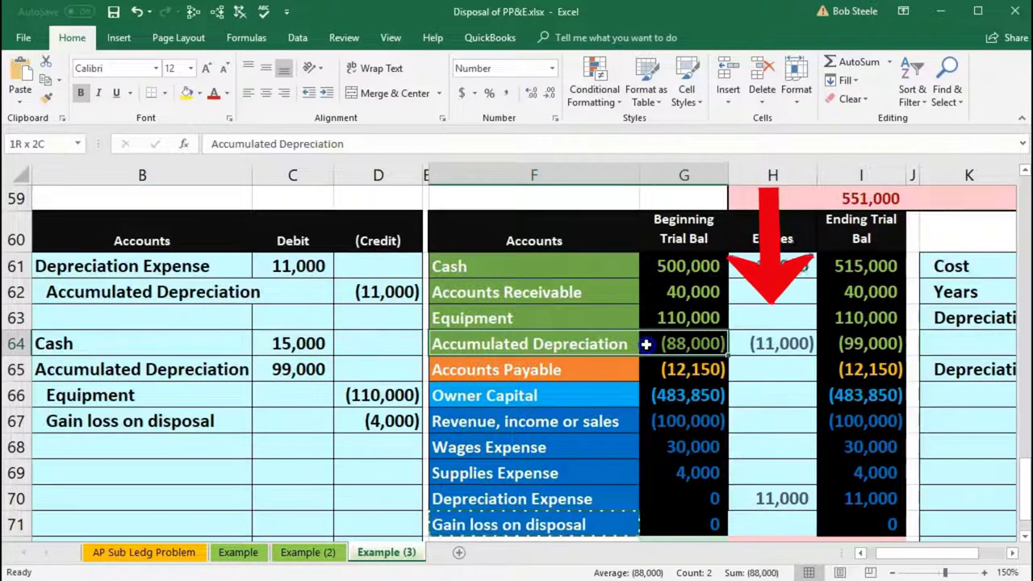
left_click(772, 343)
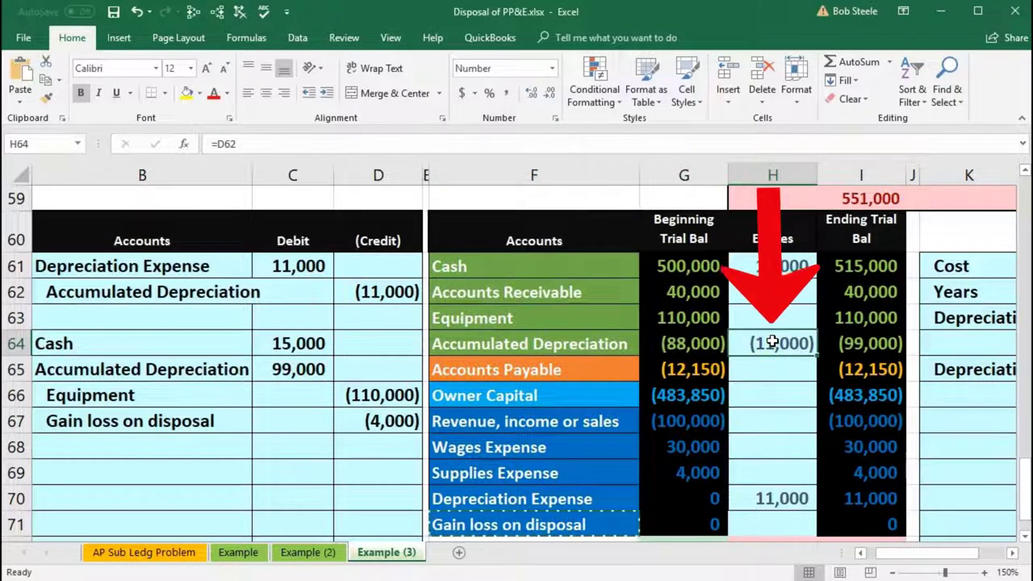
double_click(773, 343)
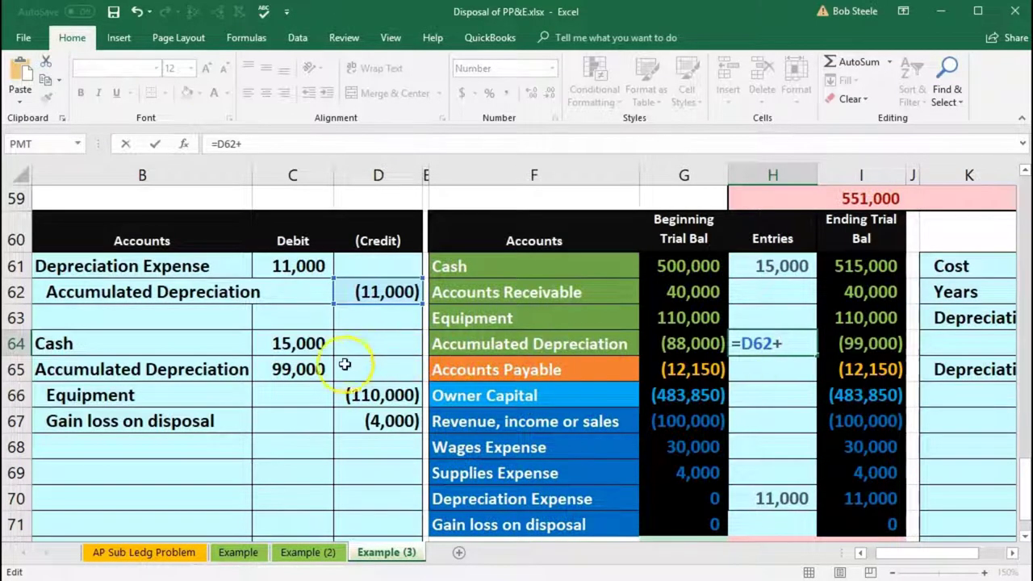
type("+")
left_click(313, 368)
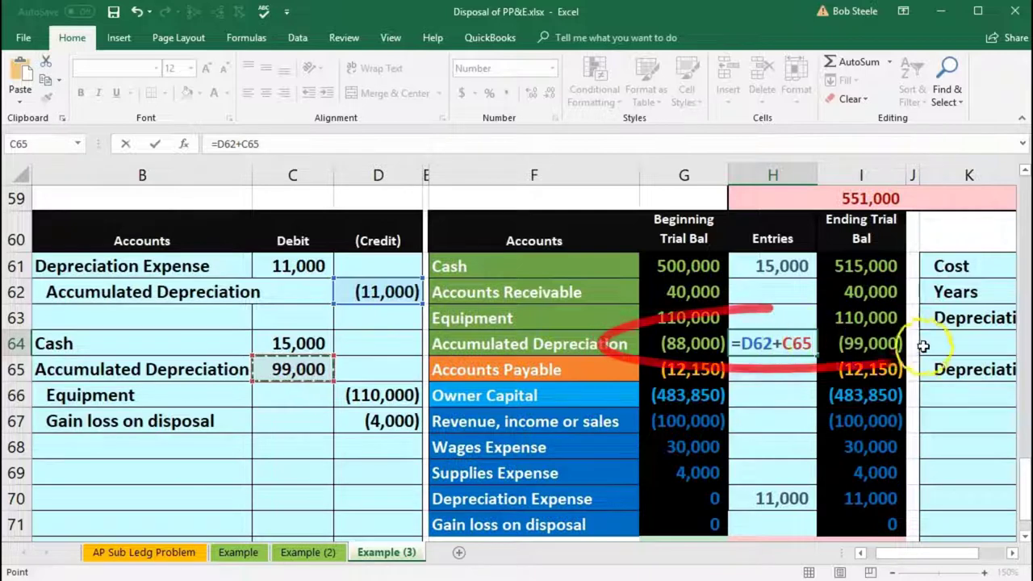
key("Return")
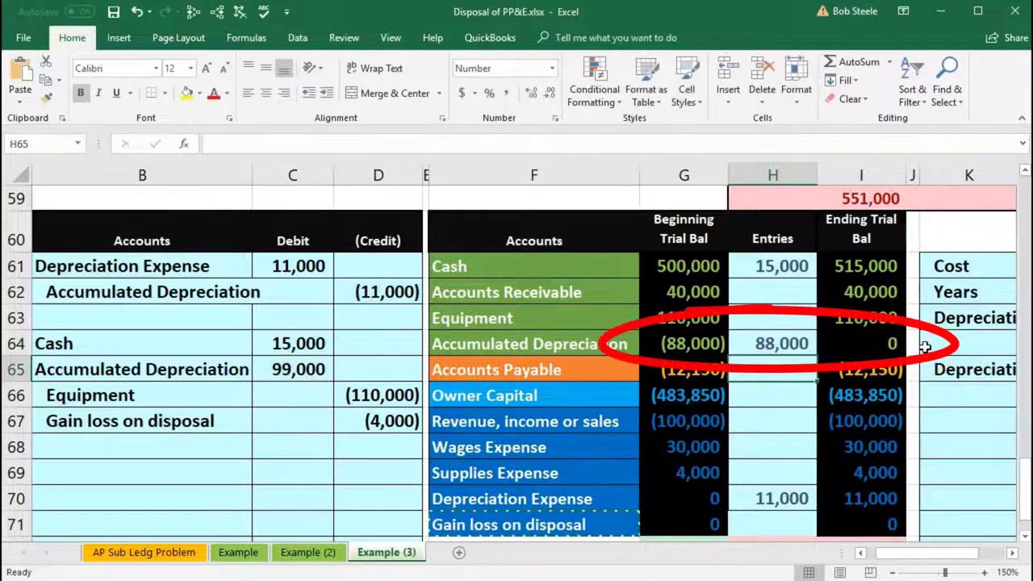
Step: Post the Equipment credit to the trial balance entries by linking H63 to D66
left_click_drag(147, 395, 355, 395)
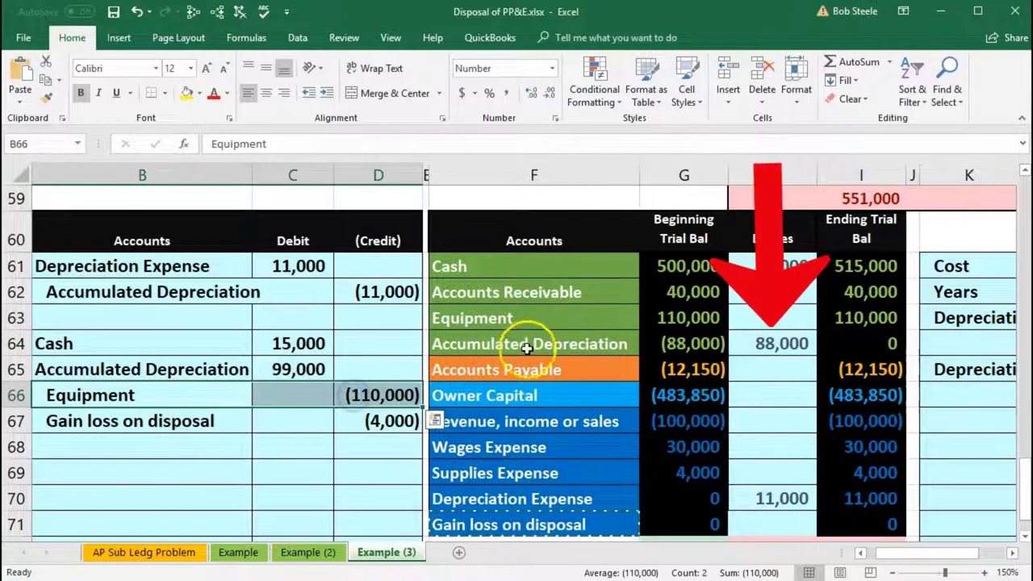
left_click_drag(531, 343, 668, 341)
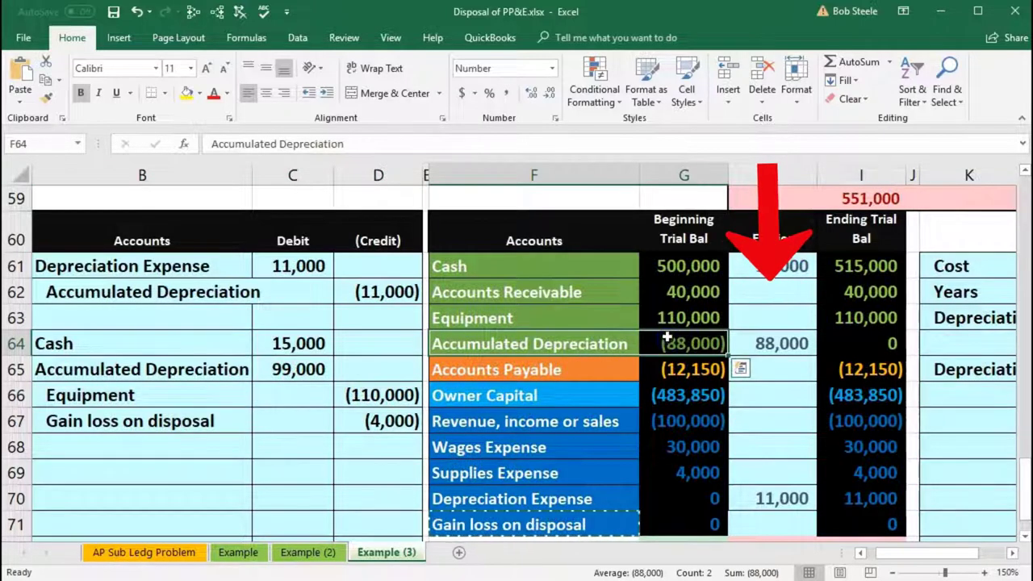
left_click_drag(588, 320, 669, 317)
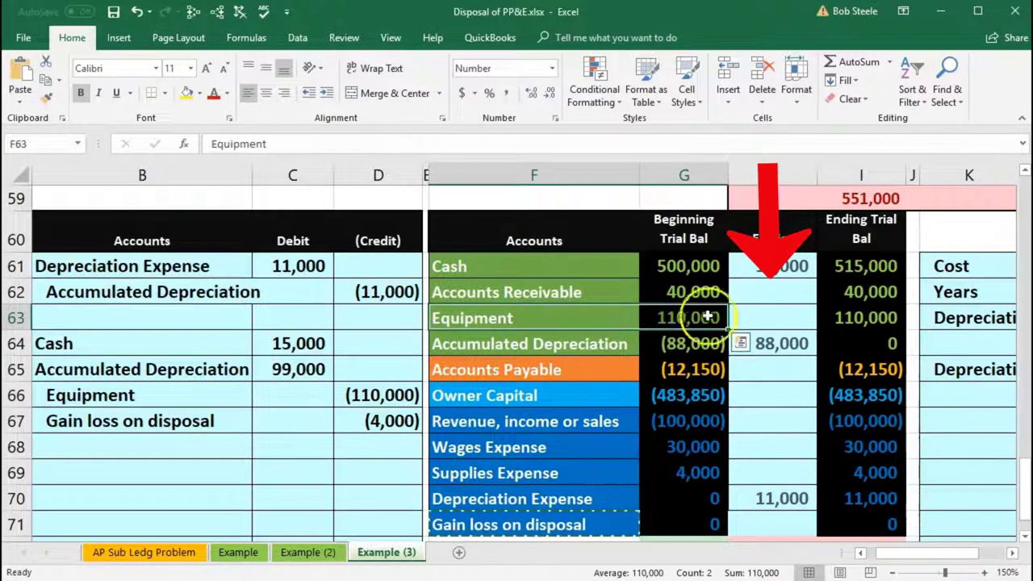
left_click(751, 316)
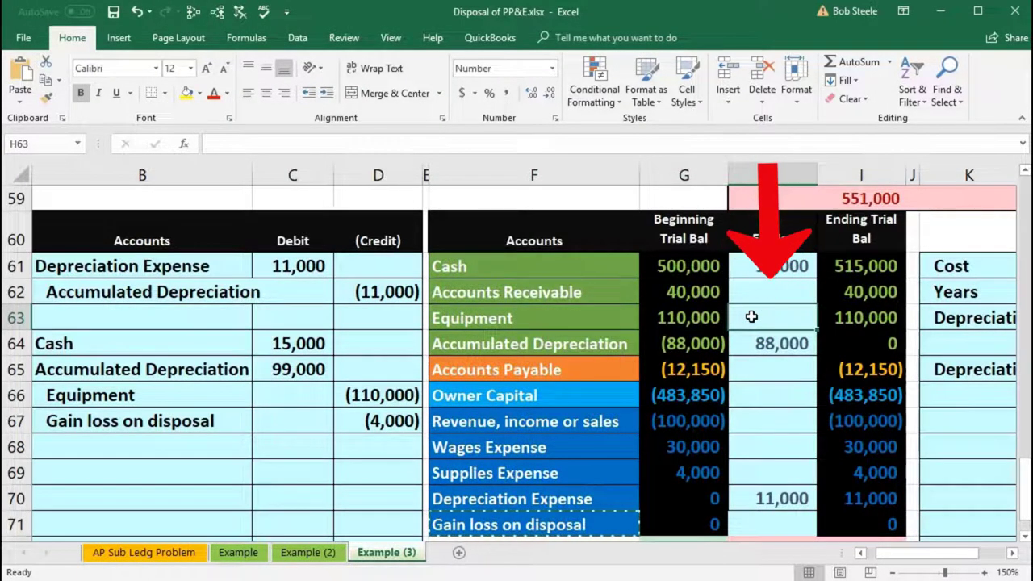
type("=")
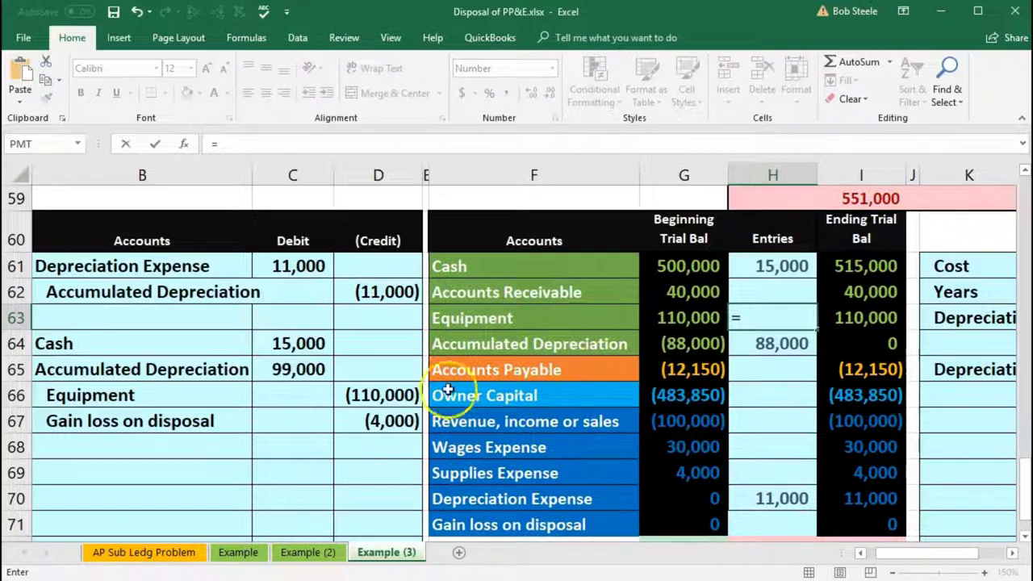
left_click(391, 394)
mouse_move(920, 294)
left_mouse_down()
mouse_move(818, 355)
mouse_move(918, 318)
left_mouse_up()
key("Return")
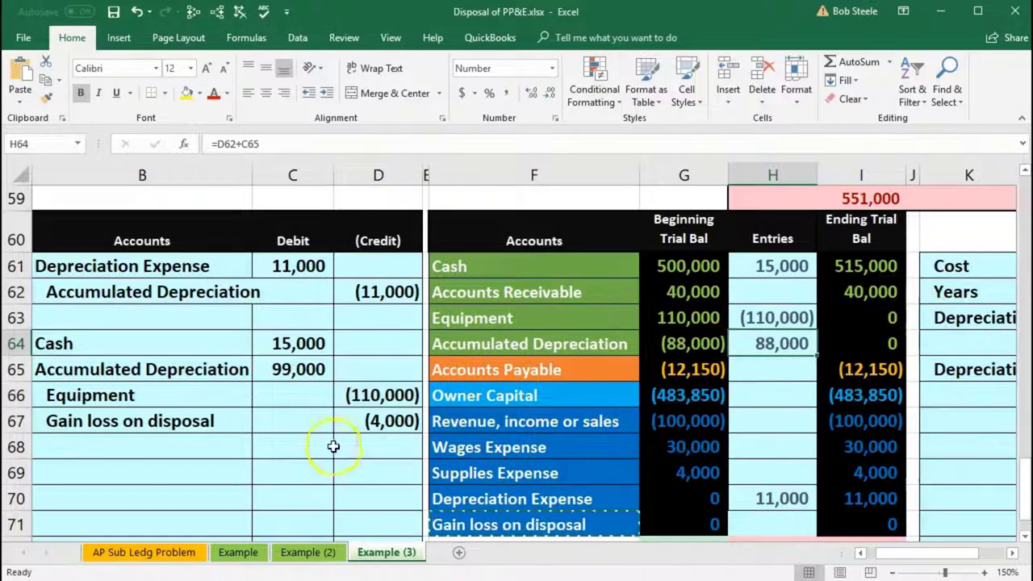
Step: Post the gain on disposal to the trial balance entries in H71 with the formula =D67
left_click_drag(195, 420, 364, 423)
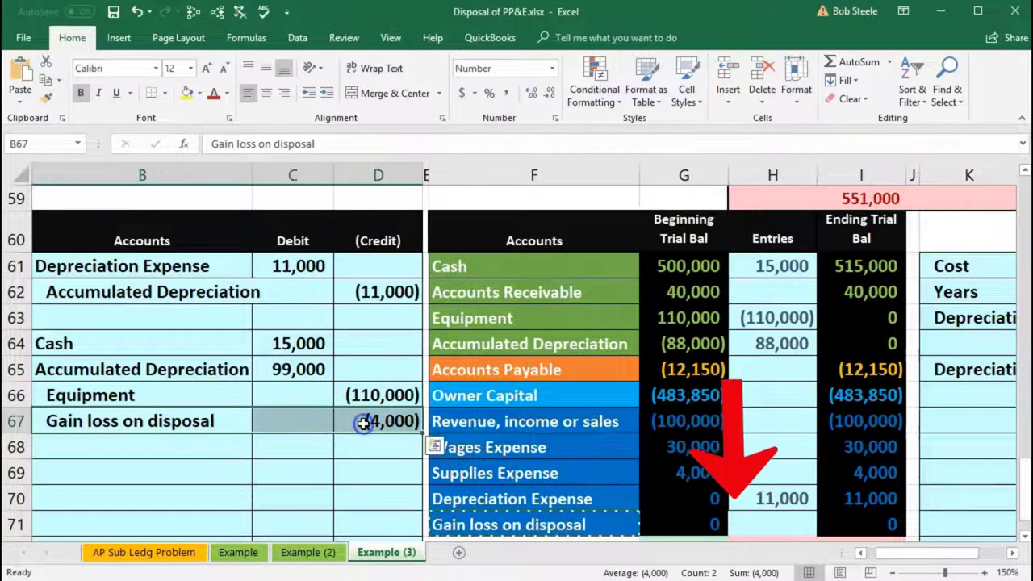
left_click(754, 520)
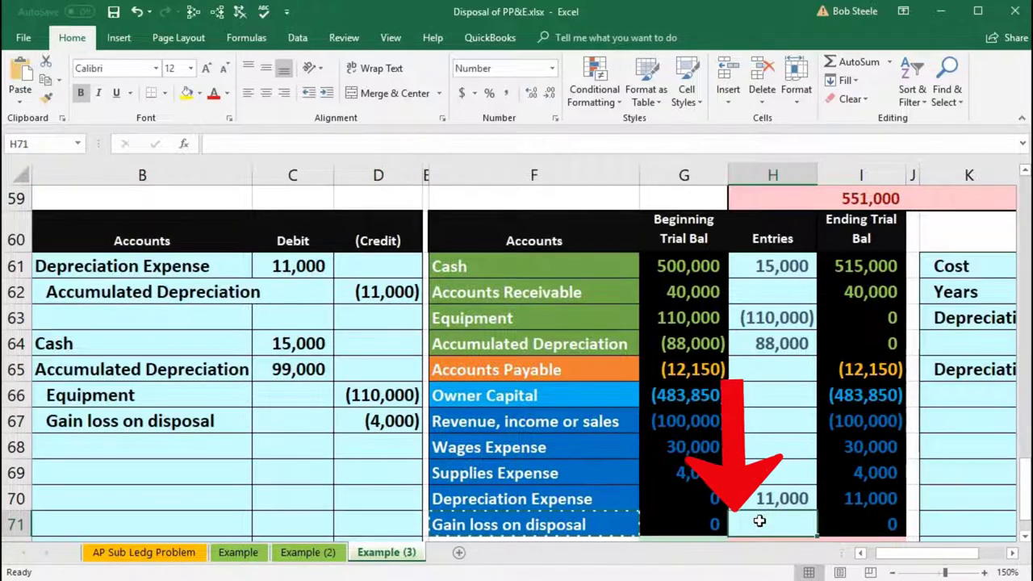
type("=")
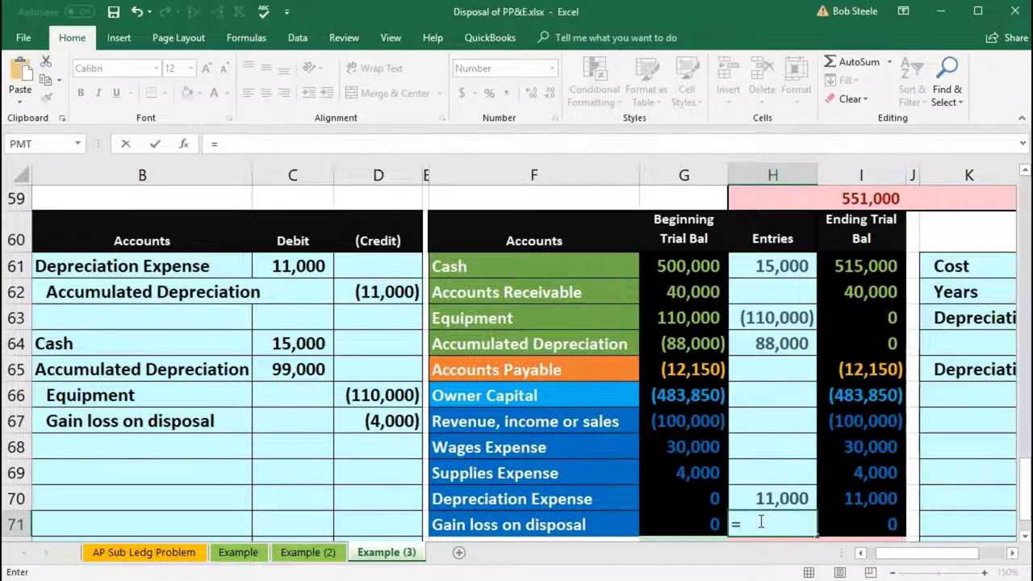
left_click(401, 420)
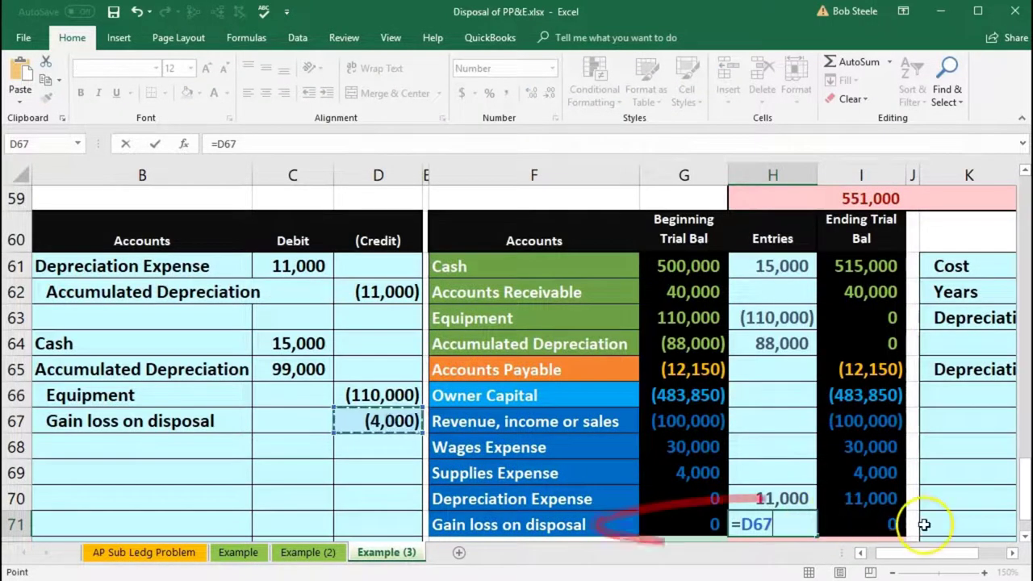
key("Return")
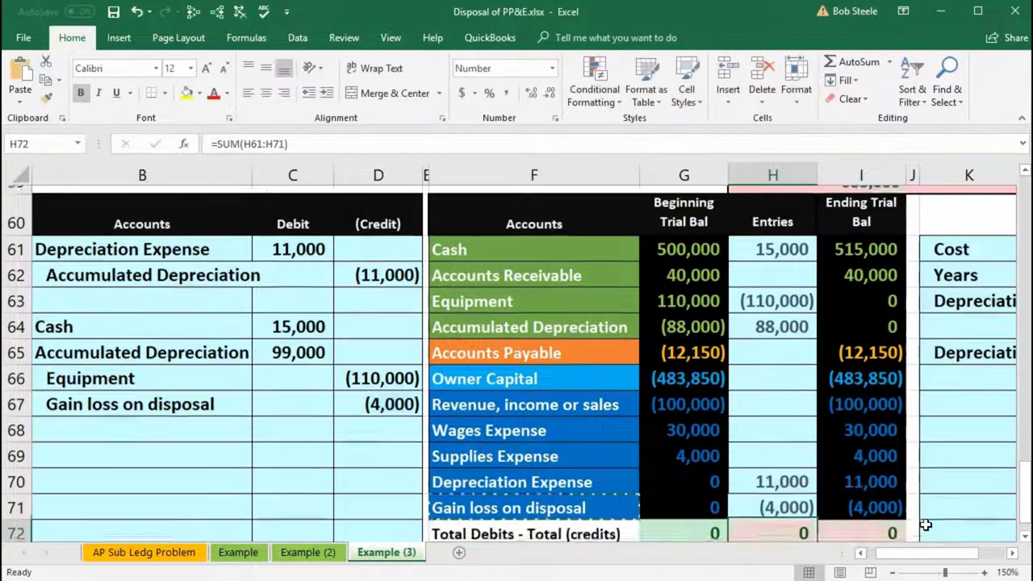
Step: Check the trial balance totals and net income, the ending balances in I63:I64, and the Cash entry in H61
scroll(926, 524, "down", 1)
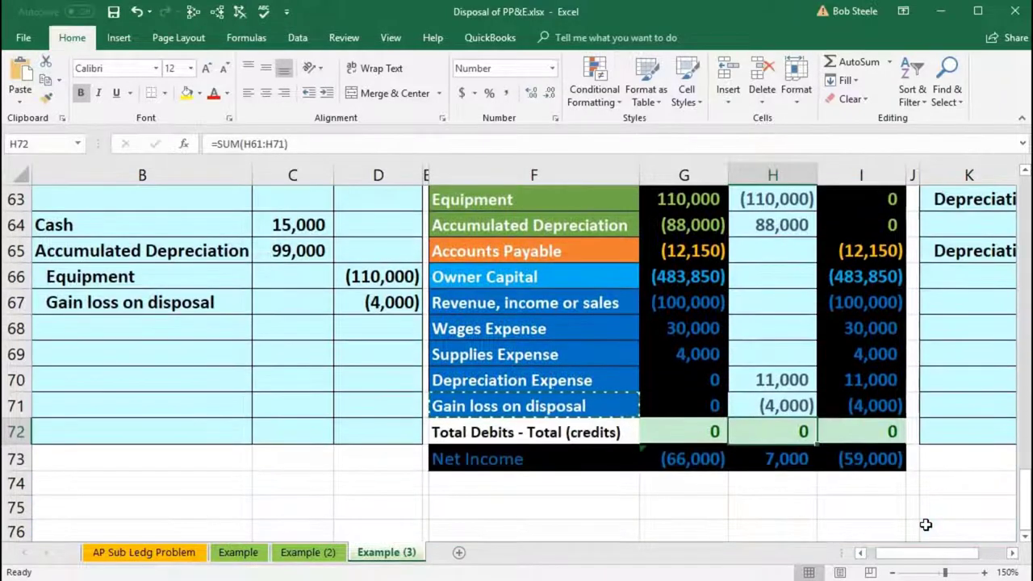
scroll(926, 524, "up", 1)
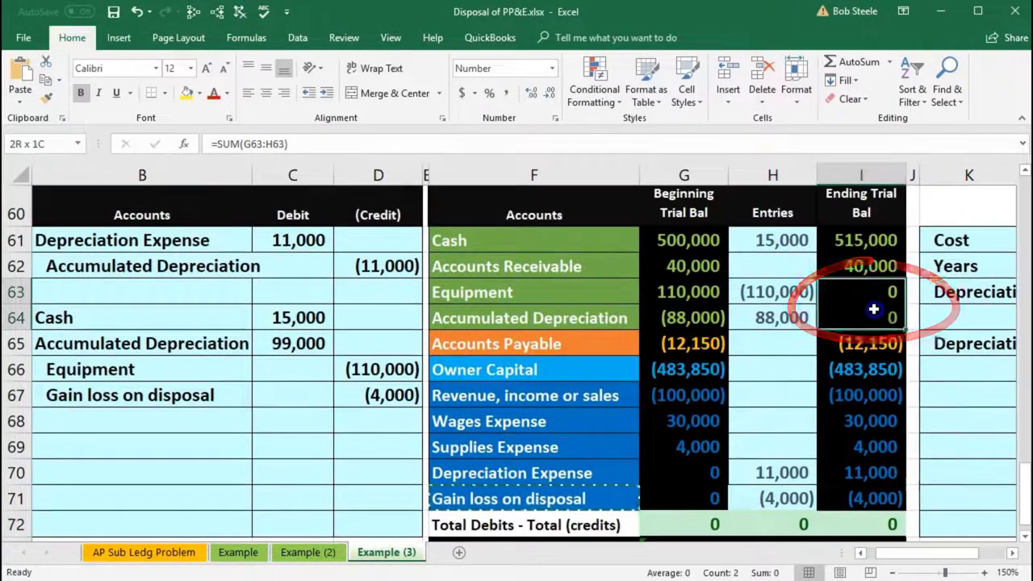
left_click_drag(879, 294, 873, 309)
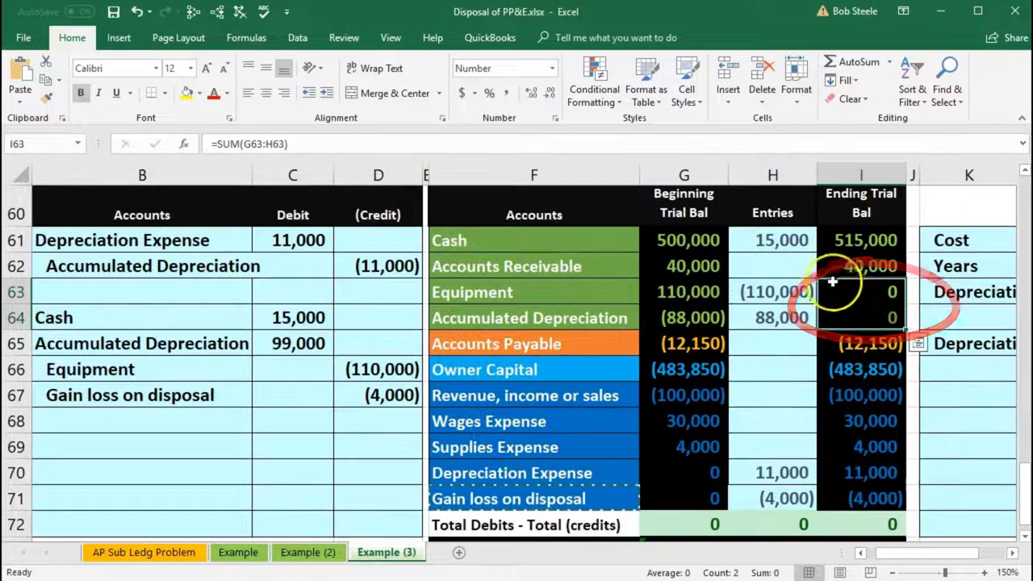
left_click(786, 239)
scroll(791, 299, "down", 1)
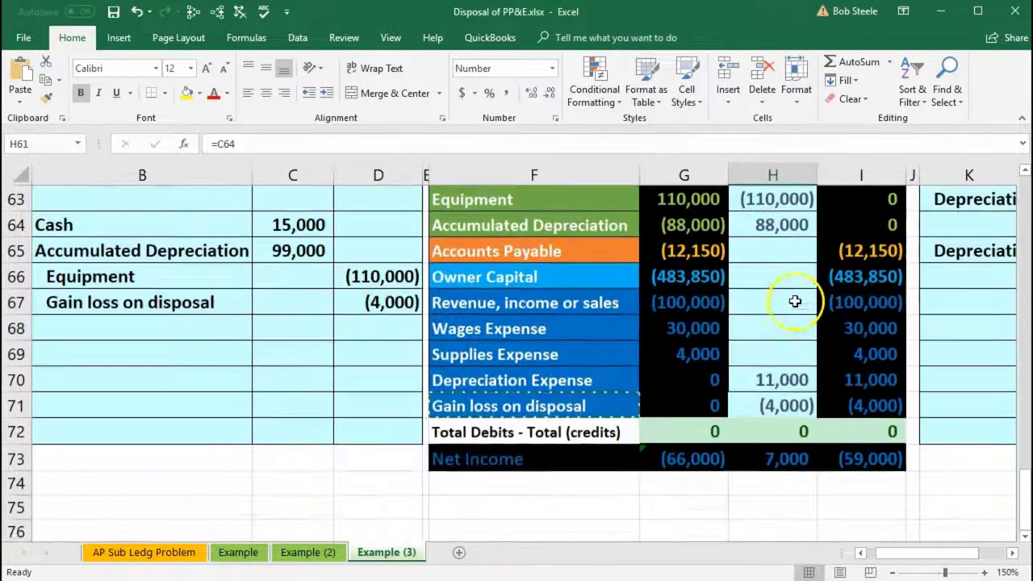
Step: Check the ending trial balances of Depreciation Expense and Gain loss on disposal in I70:I71 against the journal entries
left_click(852, 379)
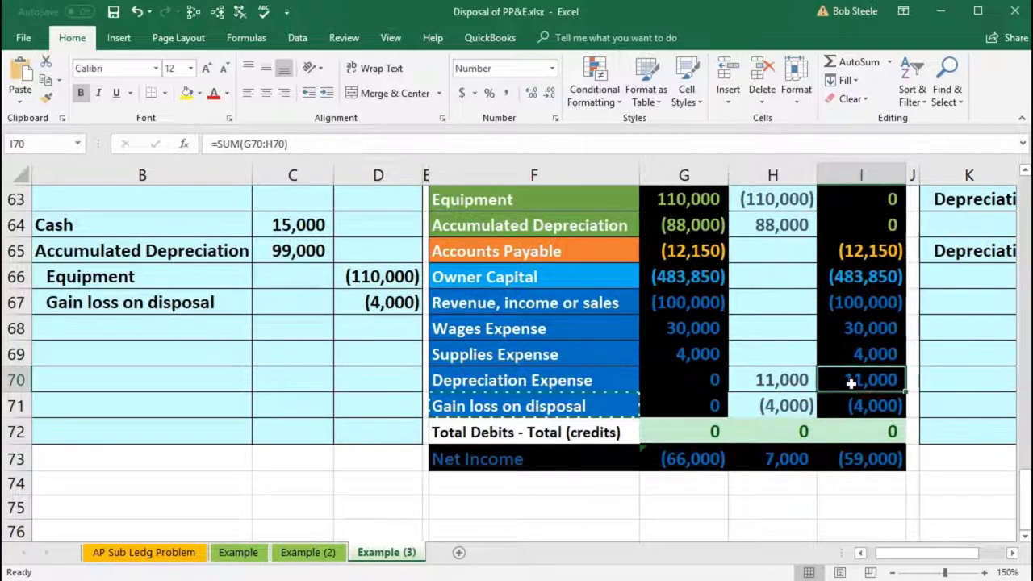
left_click(852, 400)
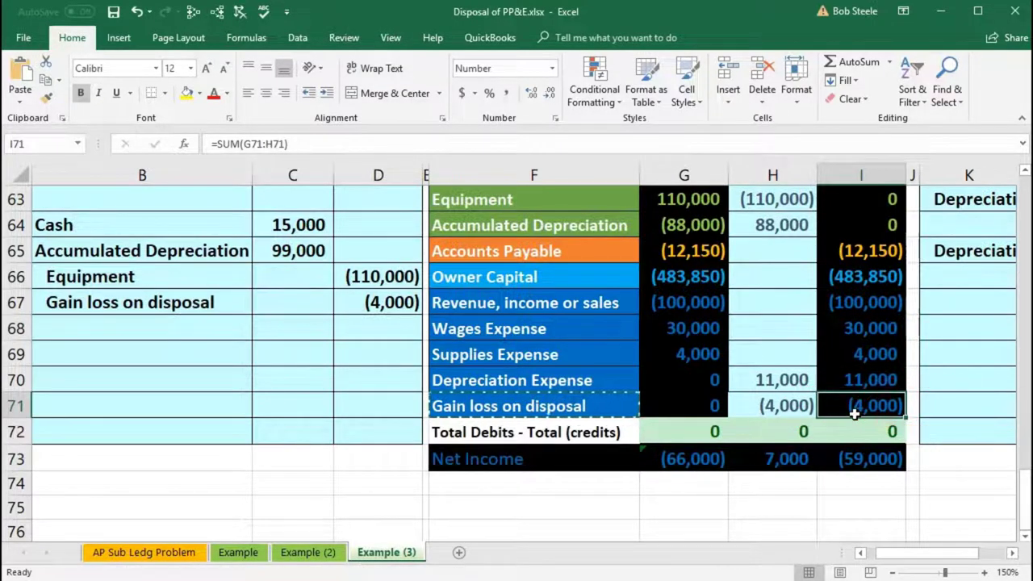
scroll(397, 420, "up", 1)
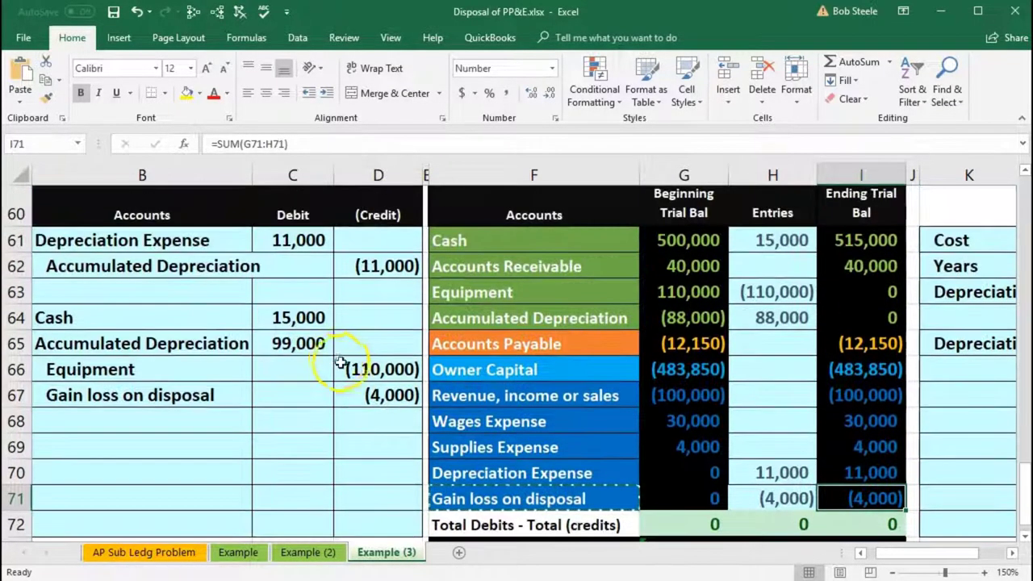
Step: Inspect the Net Income SUM formulas in the Entries and Beginning Trial Bal columns, H73 and G73, and the ranges they cover
scroll(340, 363, "down", 1)
left_click(788, 461)
double_click(782, 462)
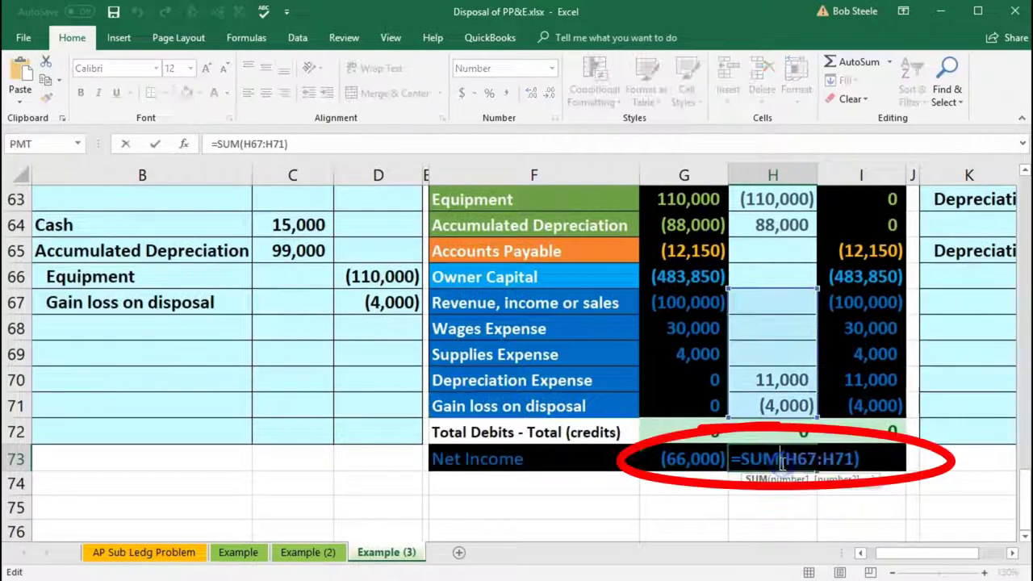
key("Return")
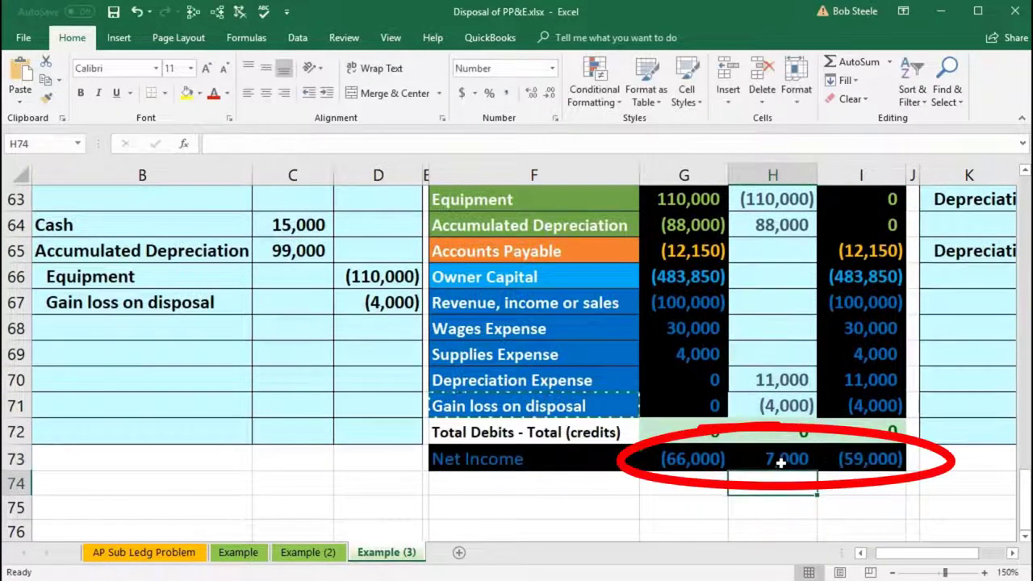
left_click(713, 461)
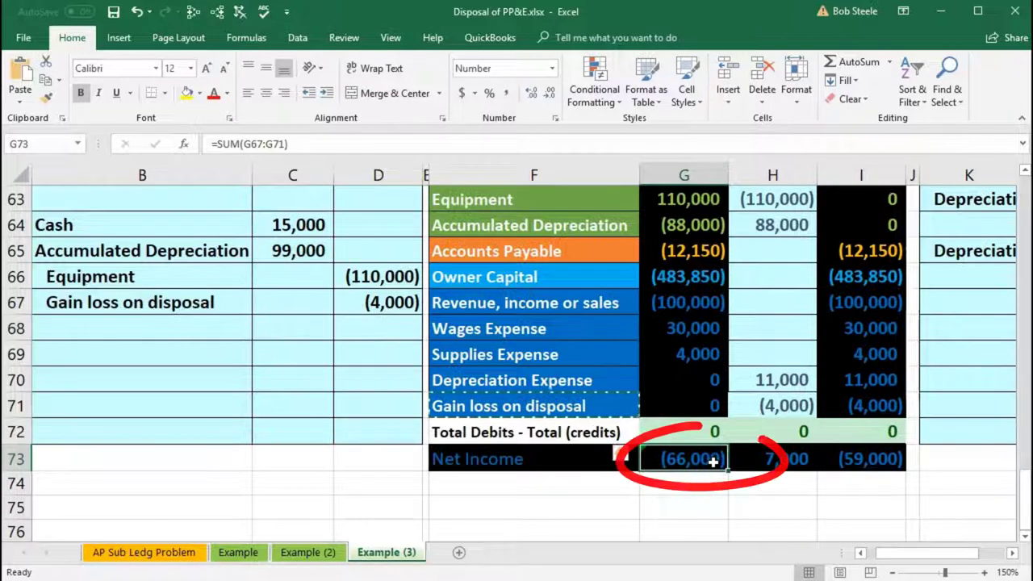
double_click(713, 462)
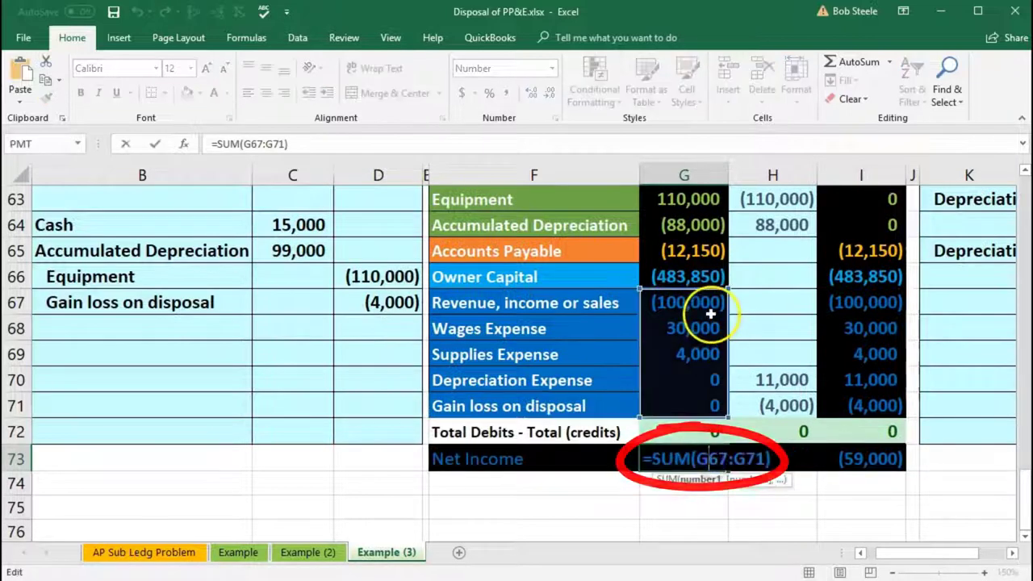
key("Return")
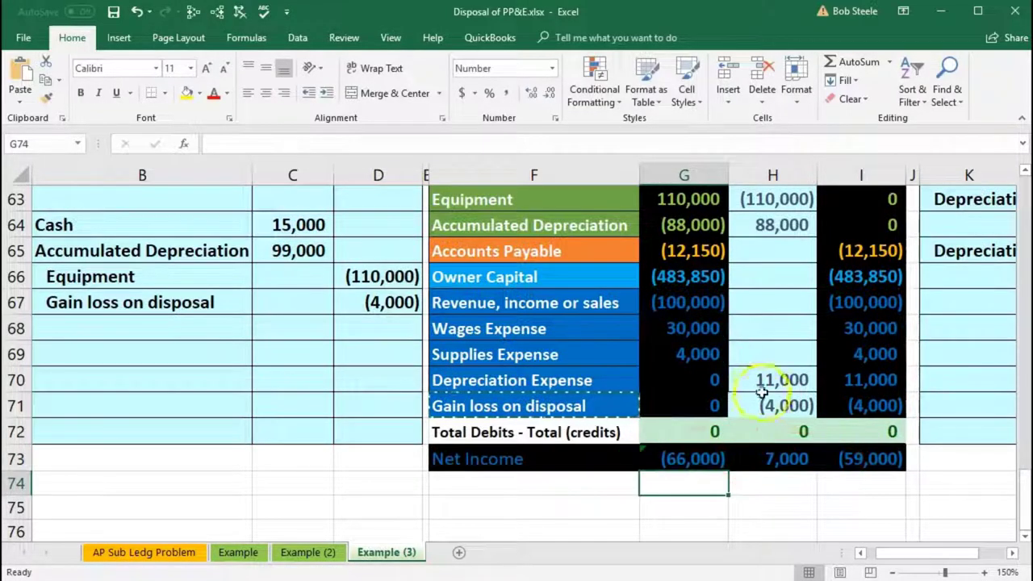
double_click(787, 457)
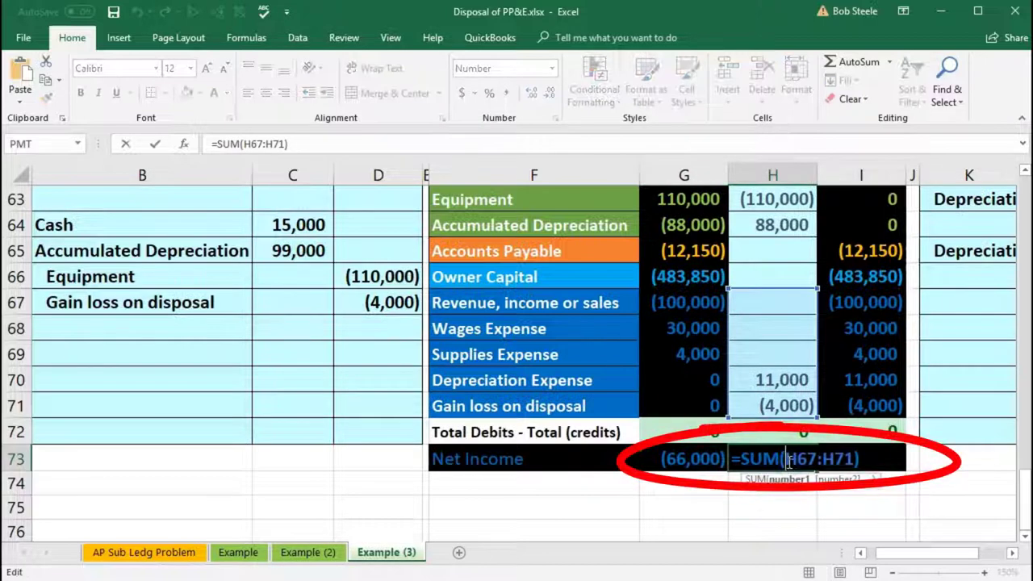
key("Return")
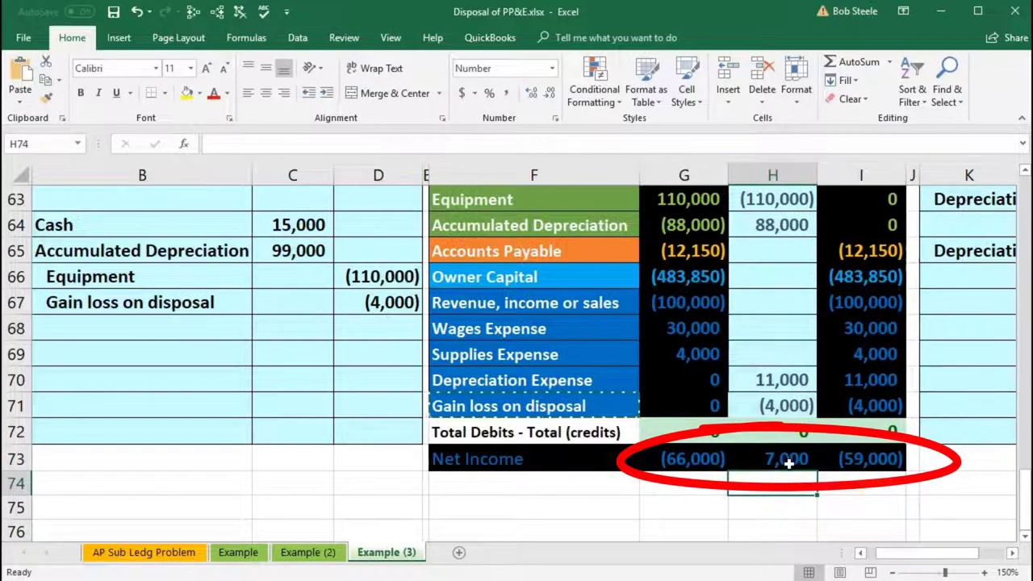
Step: Trace the change in net income across row 73 to the depreciation and disposal gain entries in H70:H71, ending at I73
left_click_drag(707, 468, 760, 456)
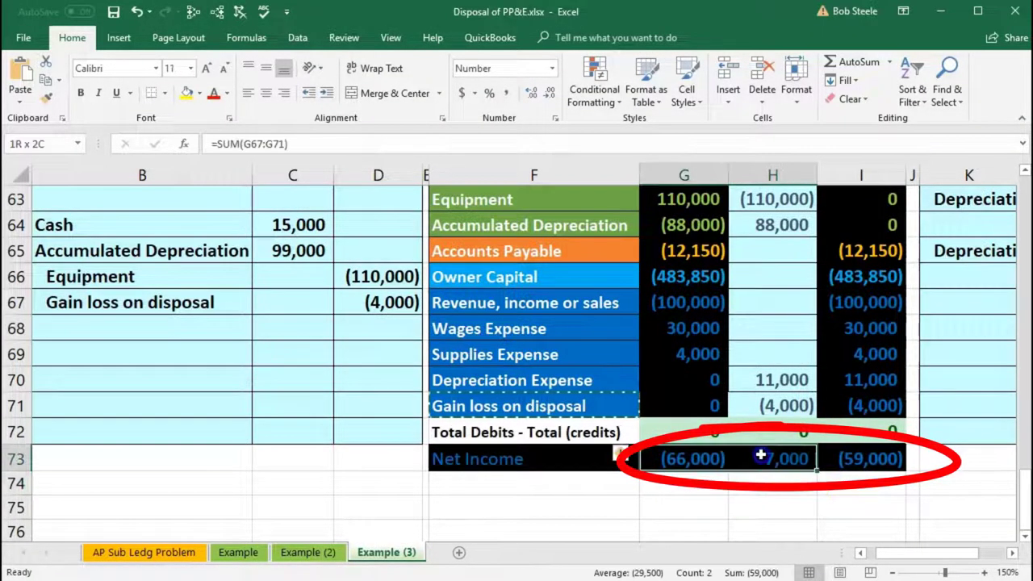
left_click(796, 380)
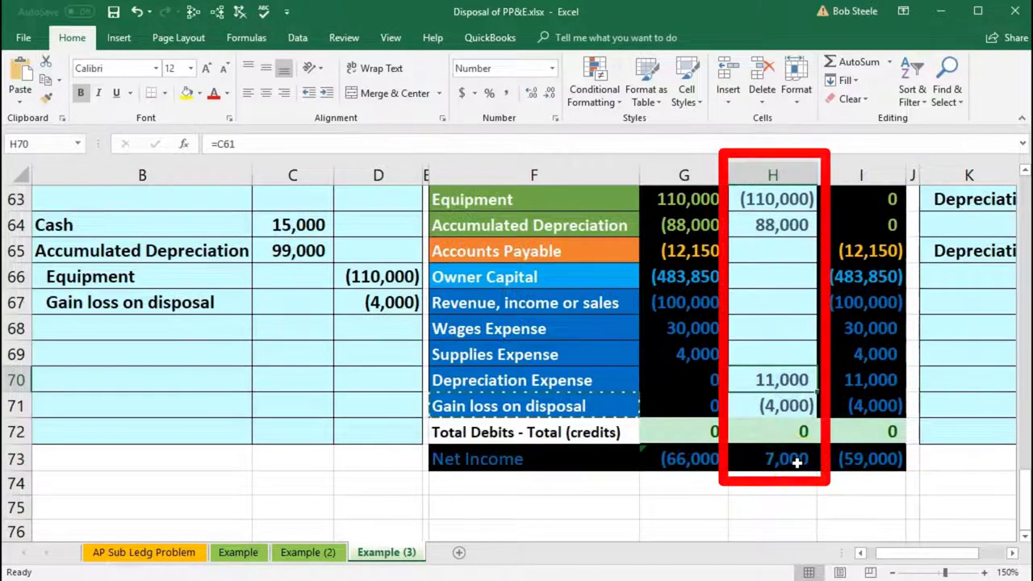
left_click(781, 407)
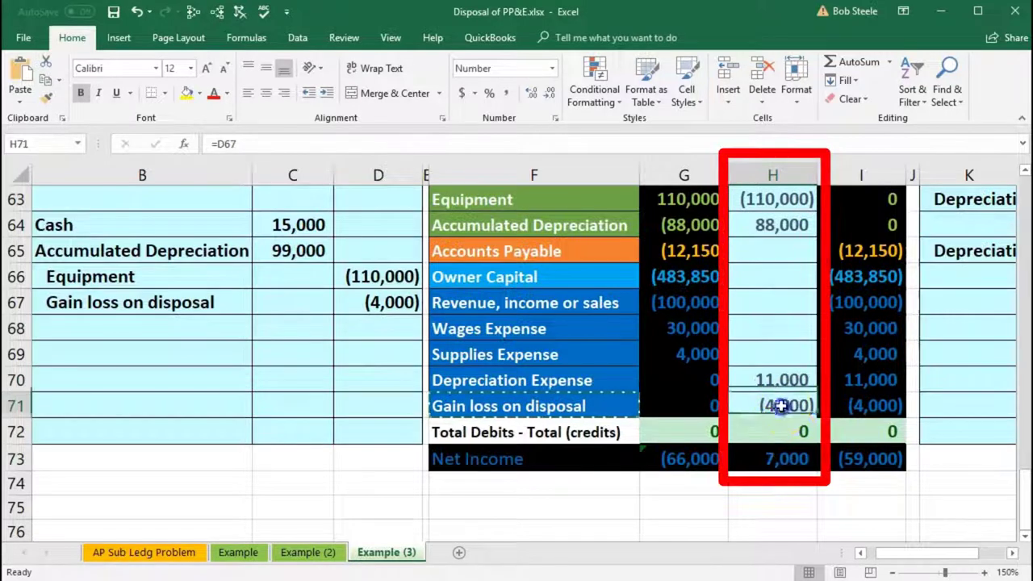
left_click(811, 464)
left_click(860, 457)
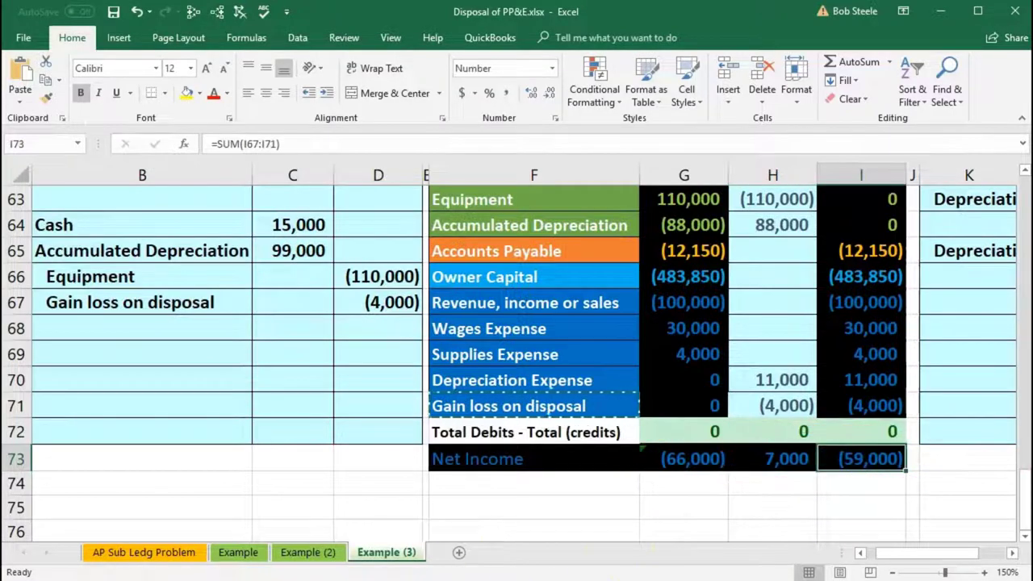